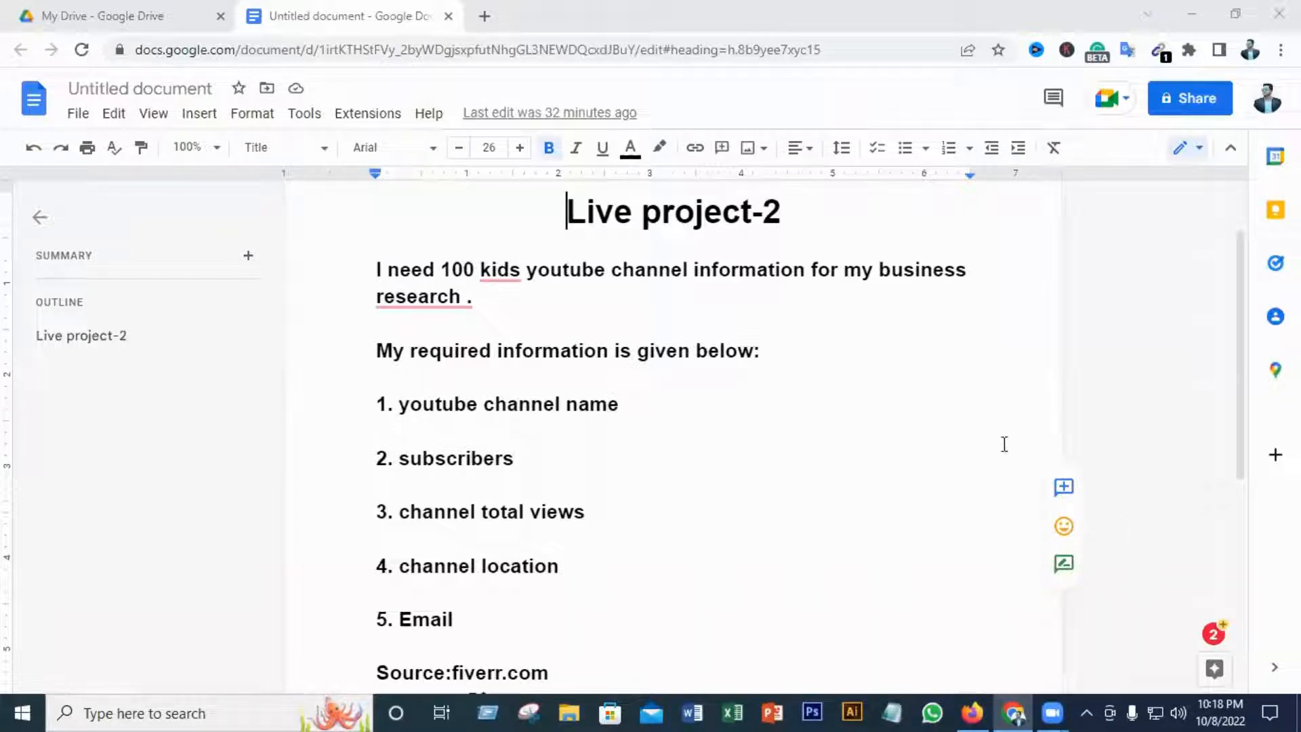
- Read through the Live project-2 brief, covering the client's request, the list of required information, the source and the payment
scroll(720, 509, "up", 2)
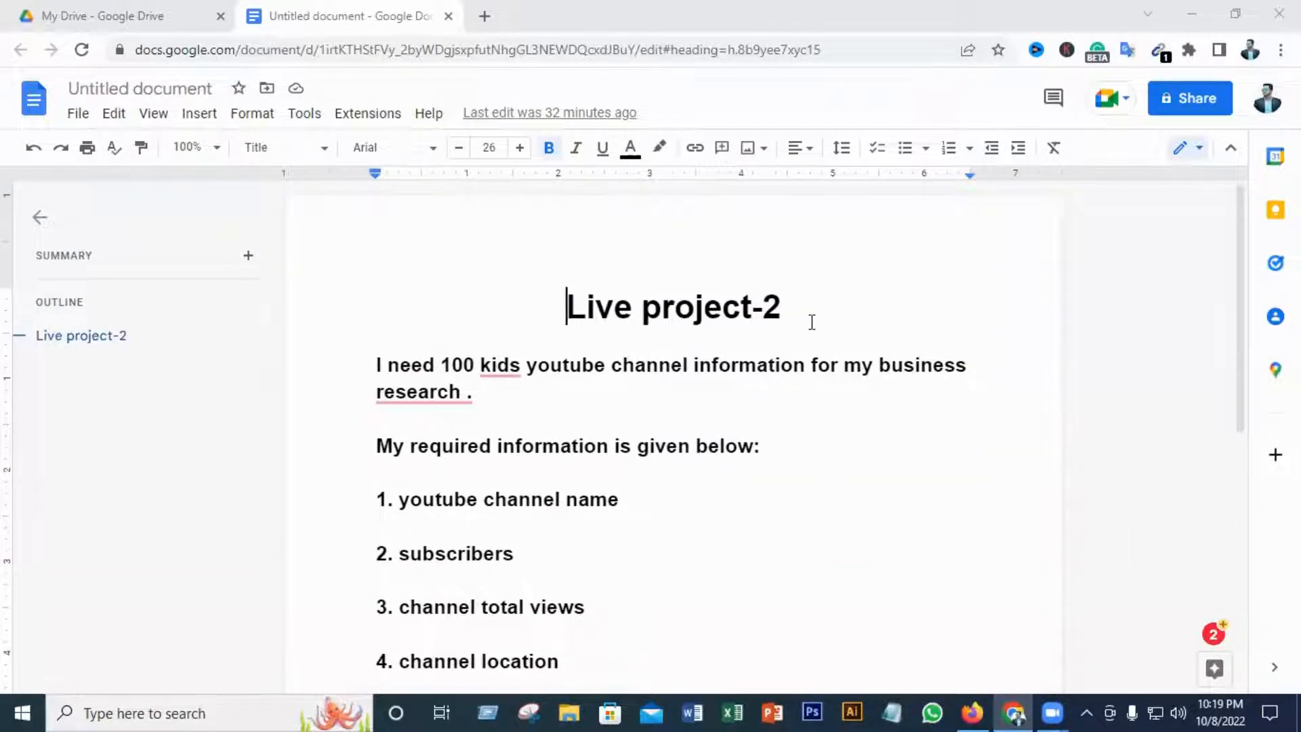
scroll(885, 482, "down", 2)
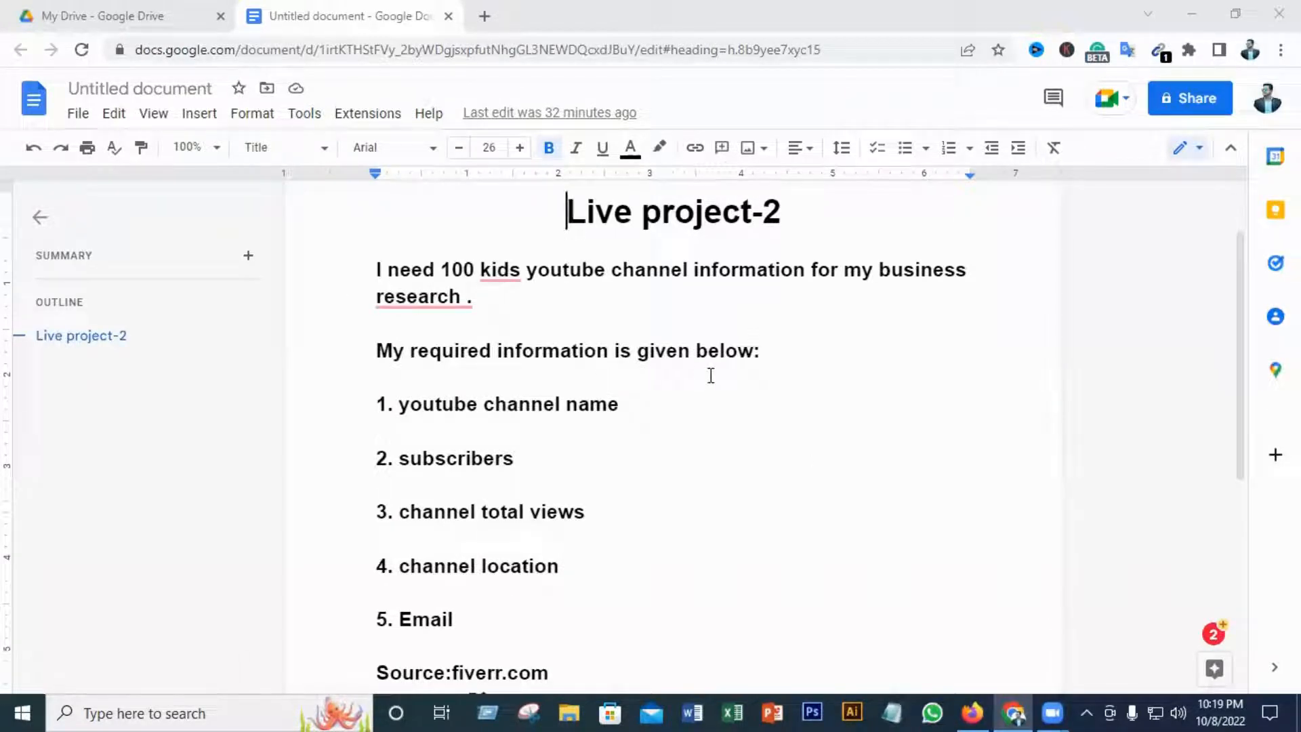
scroll(540, 443, "down", 2)
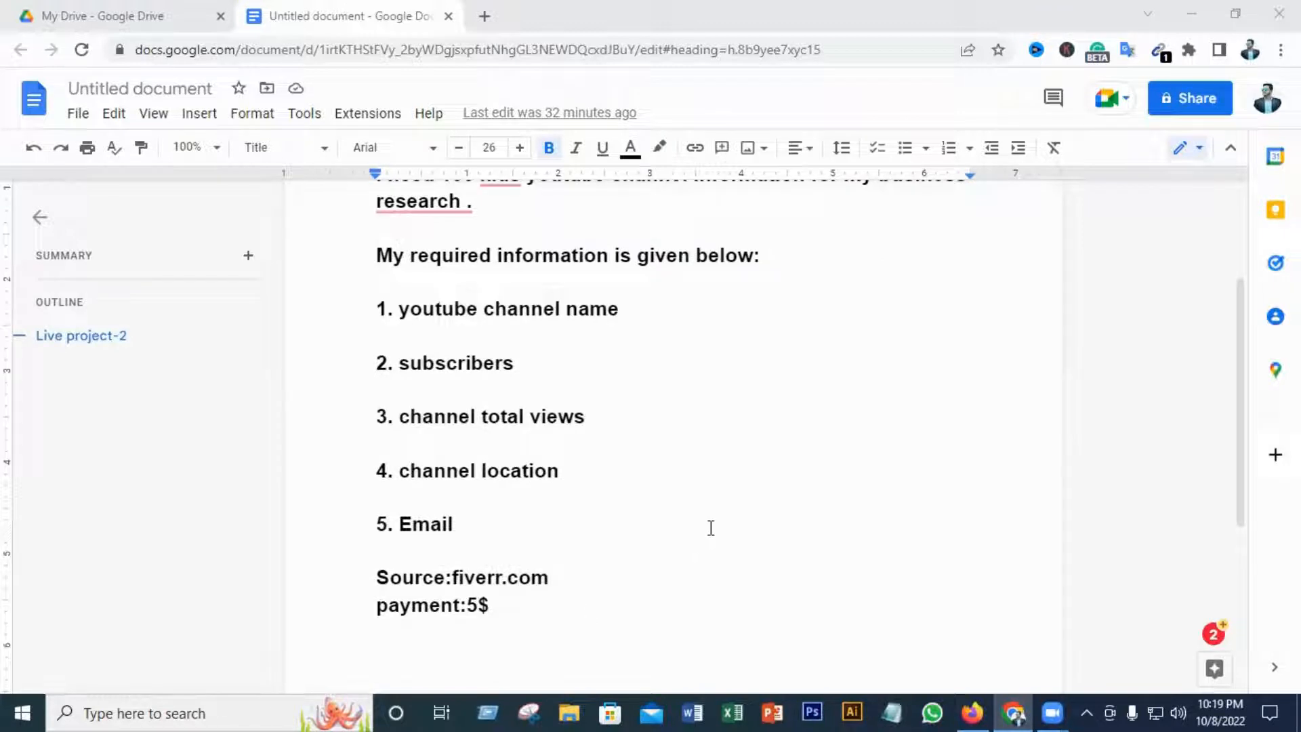
scroll(479, 456, "up", 3)
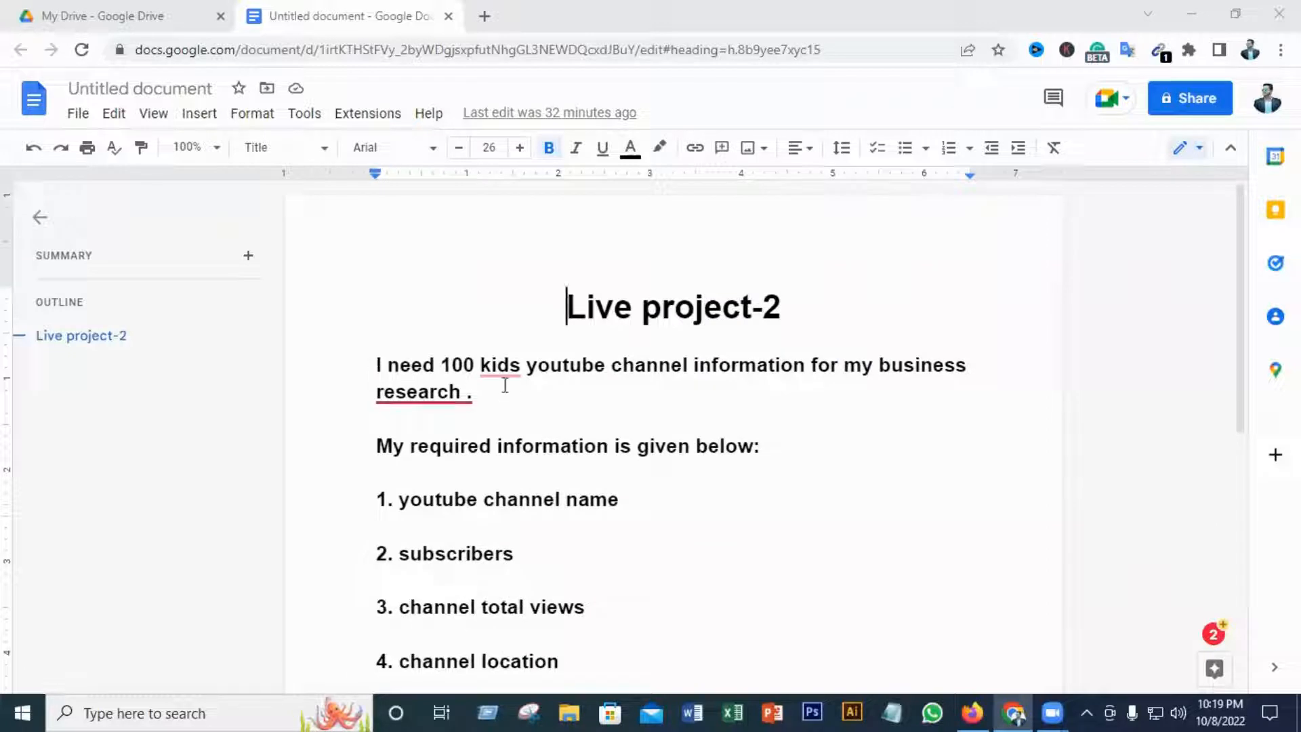
scroll(665, 377, "down", 1)
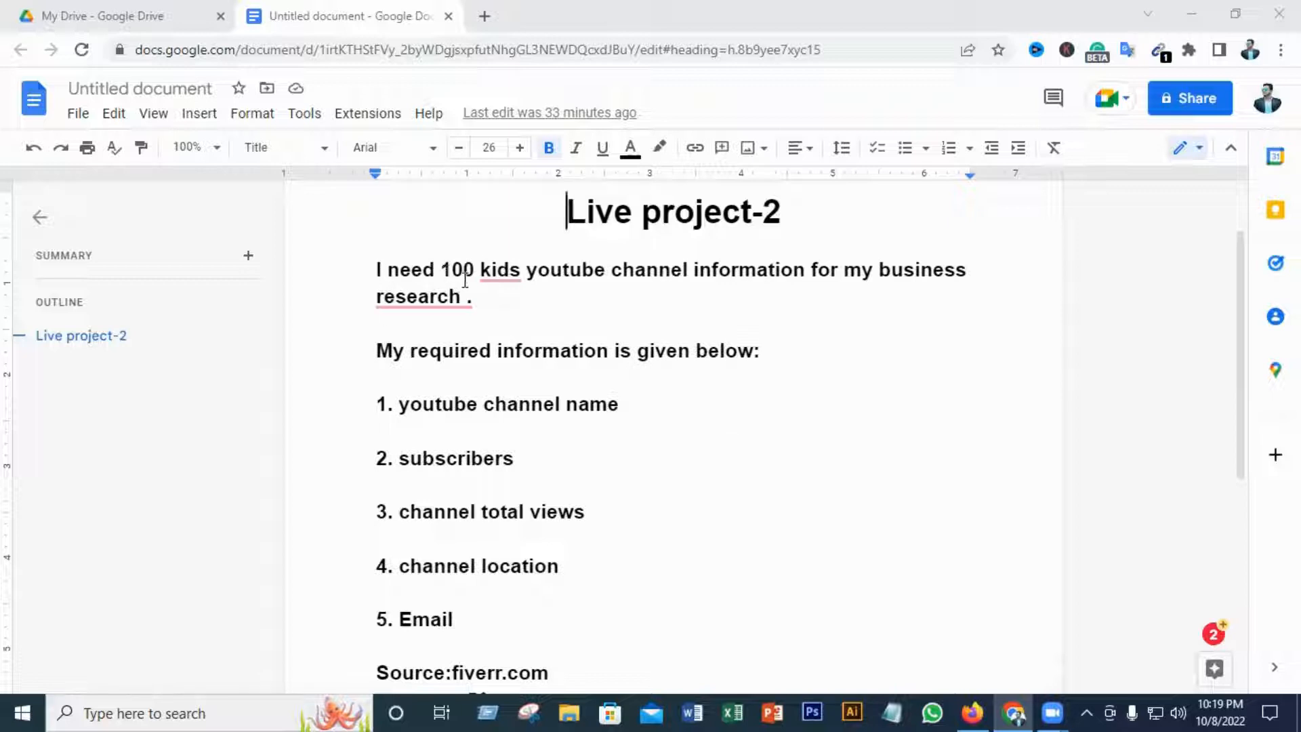
mouse_move(516, 280)
scroll(677, 325, "down", 1)
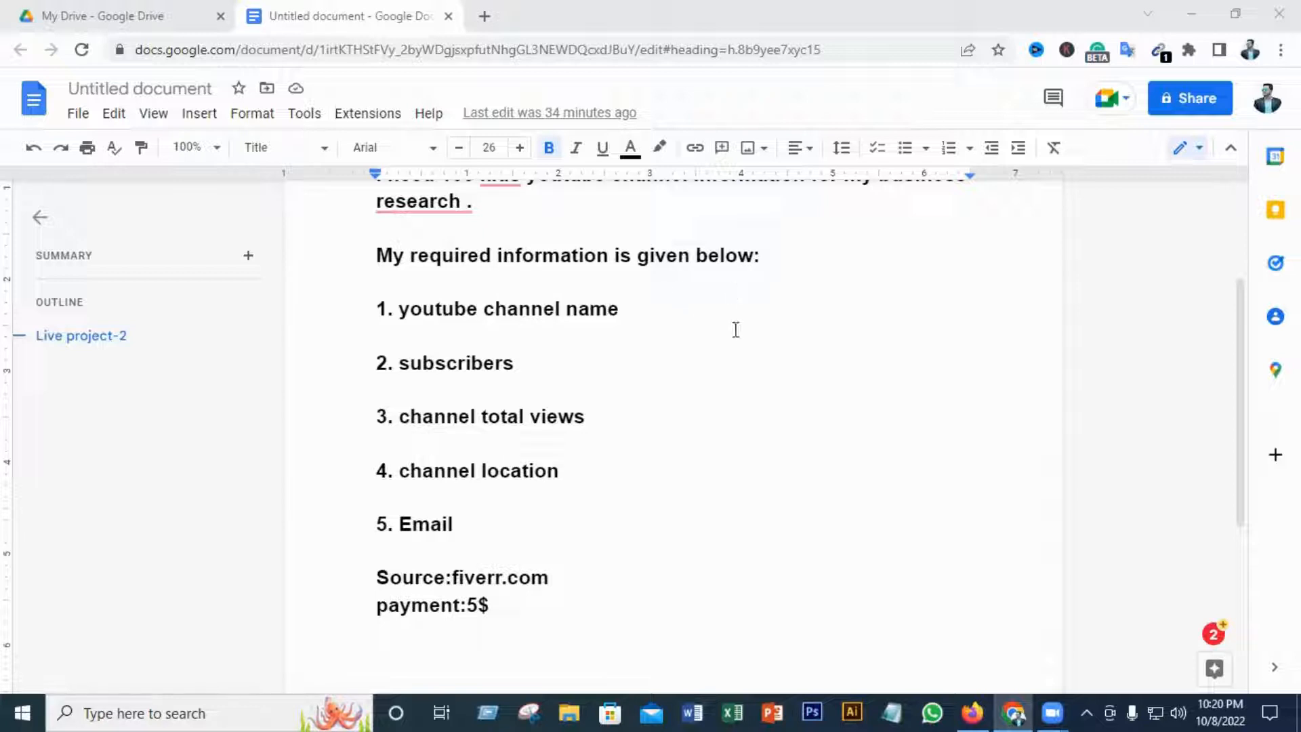
left_click_drag(659, 316, 399, 308)
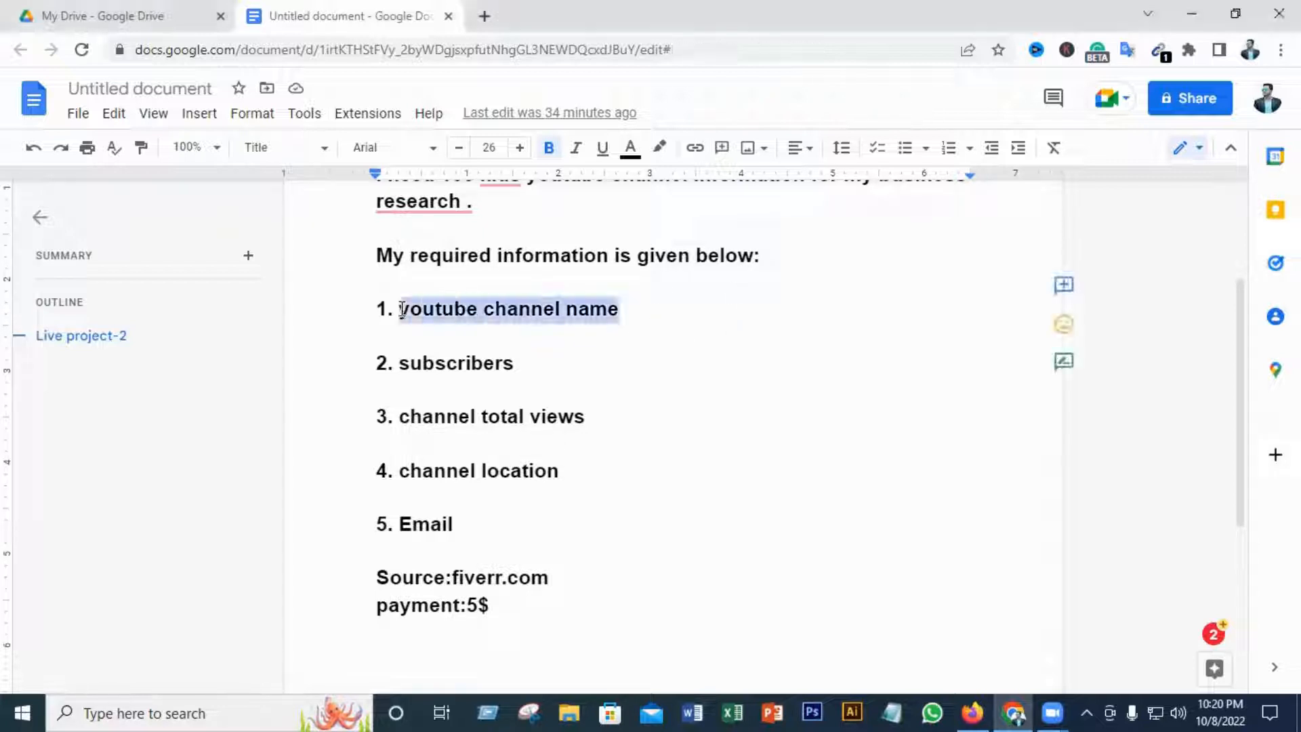
left_click(619, 318)
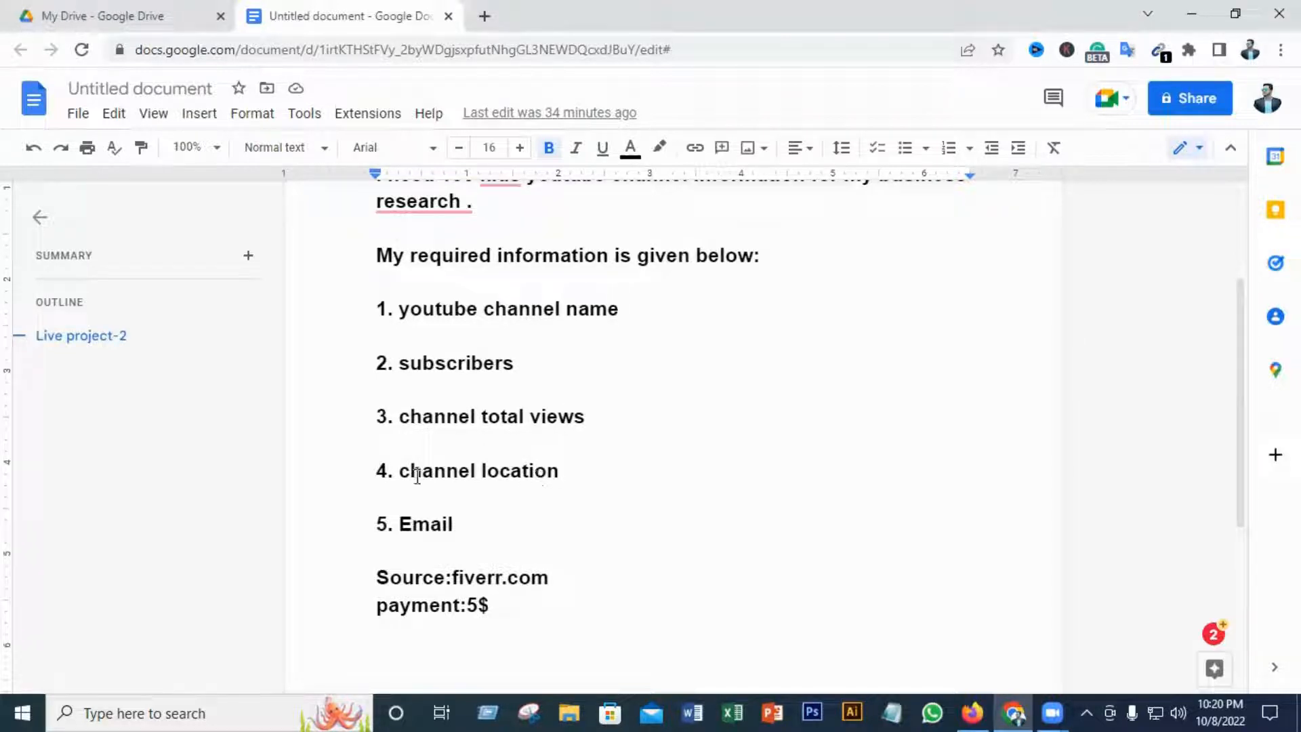
scroll(656, 537, "down", 3)
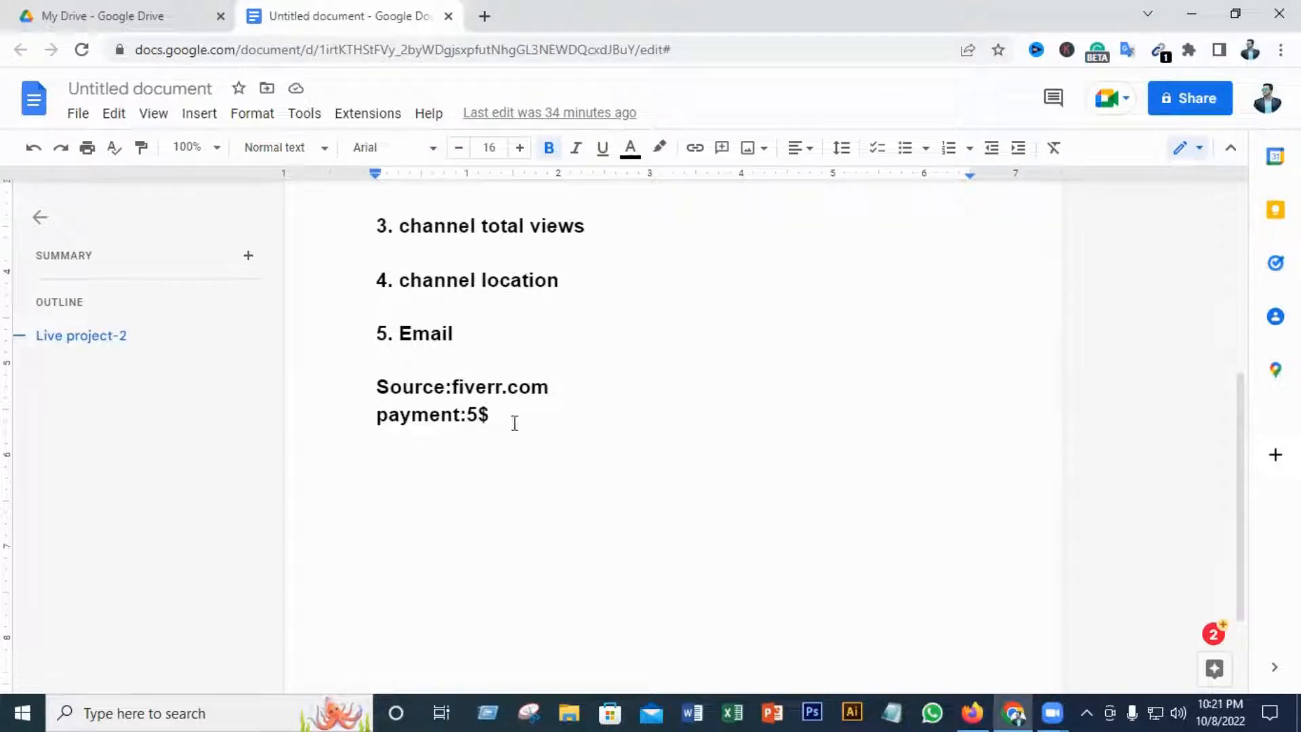
scroll(528, 450, "up", 2)
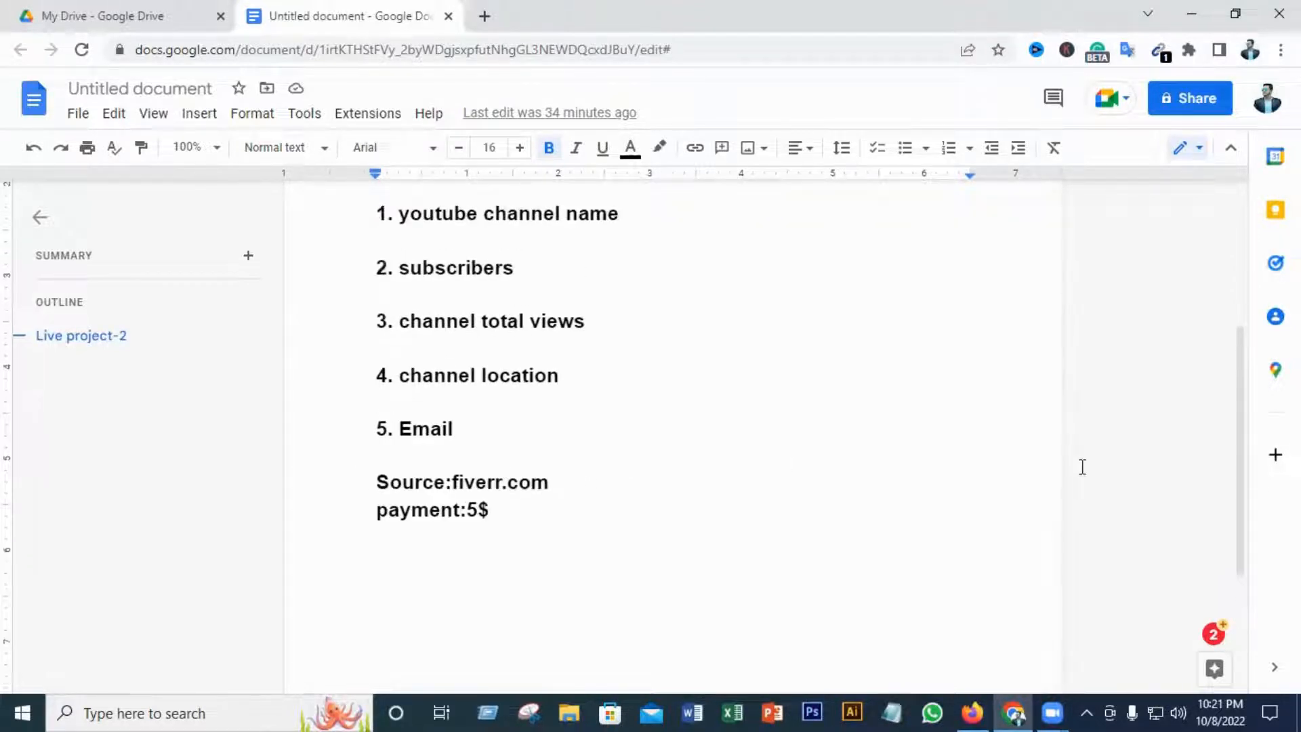
scroll(1043, 461, "up", 2)
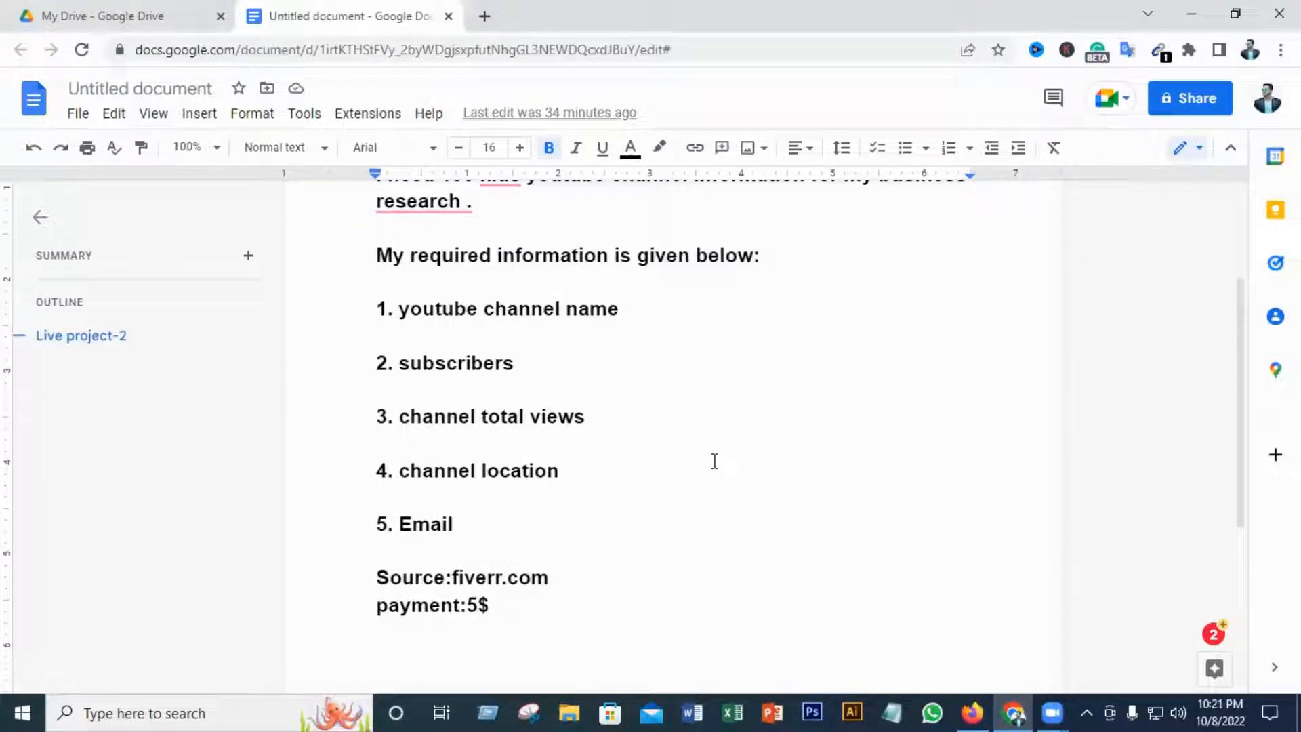
scroll(660, 445, "up", 1)
scroll(698, 468, "down", 1)
scroll(730, 483, "up", 1)
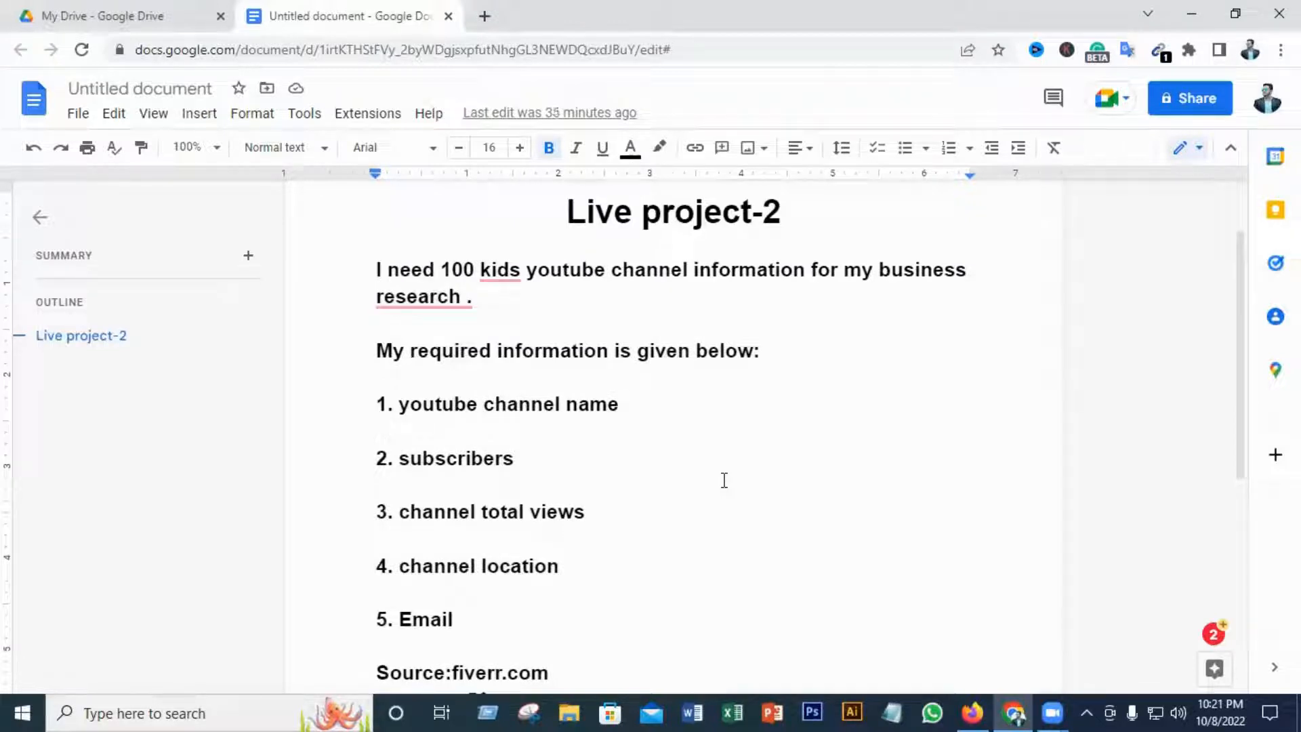
scroll(724, 480, "down", 1)
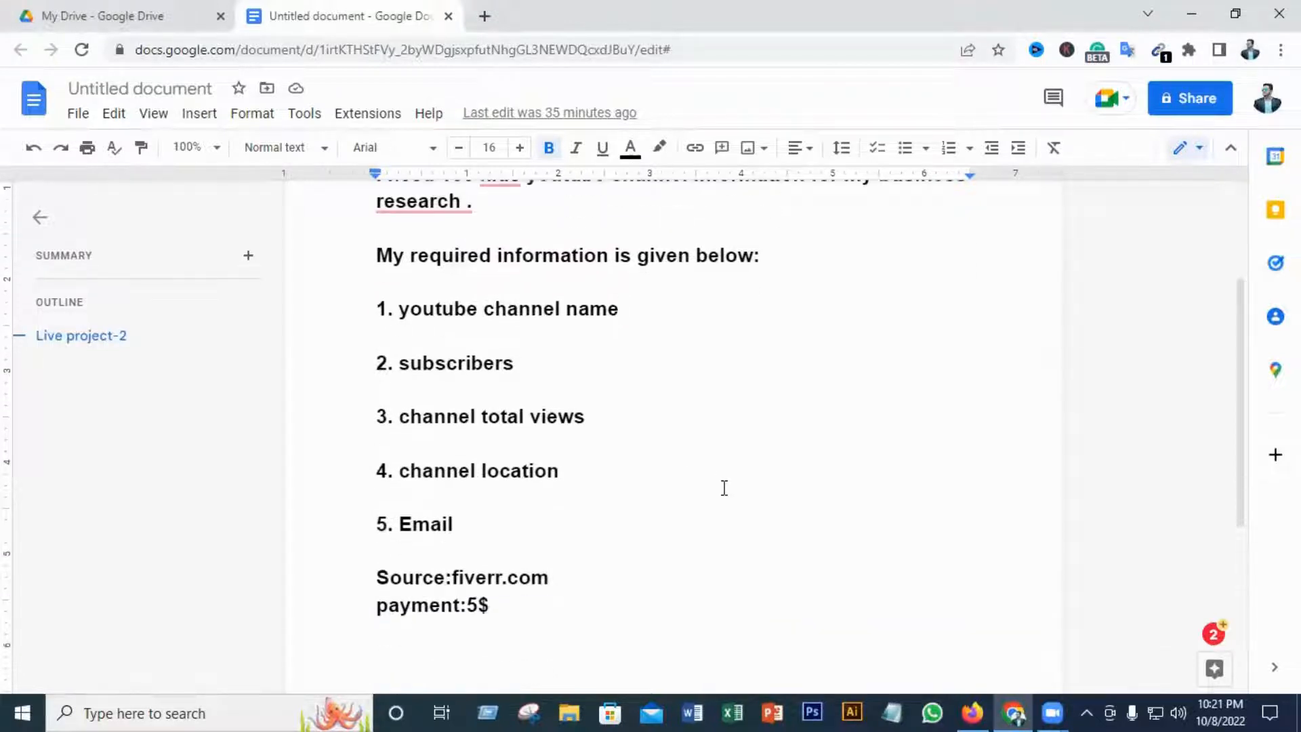
scroll(724, 481, "up", 1)
scroll(724, 481, "up", 1)
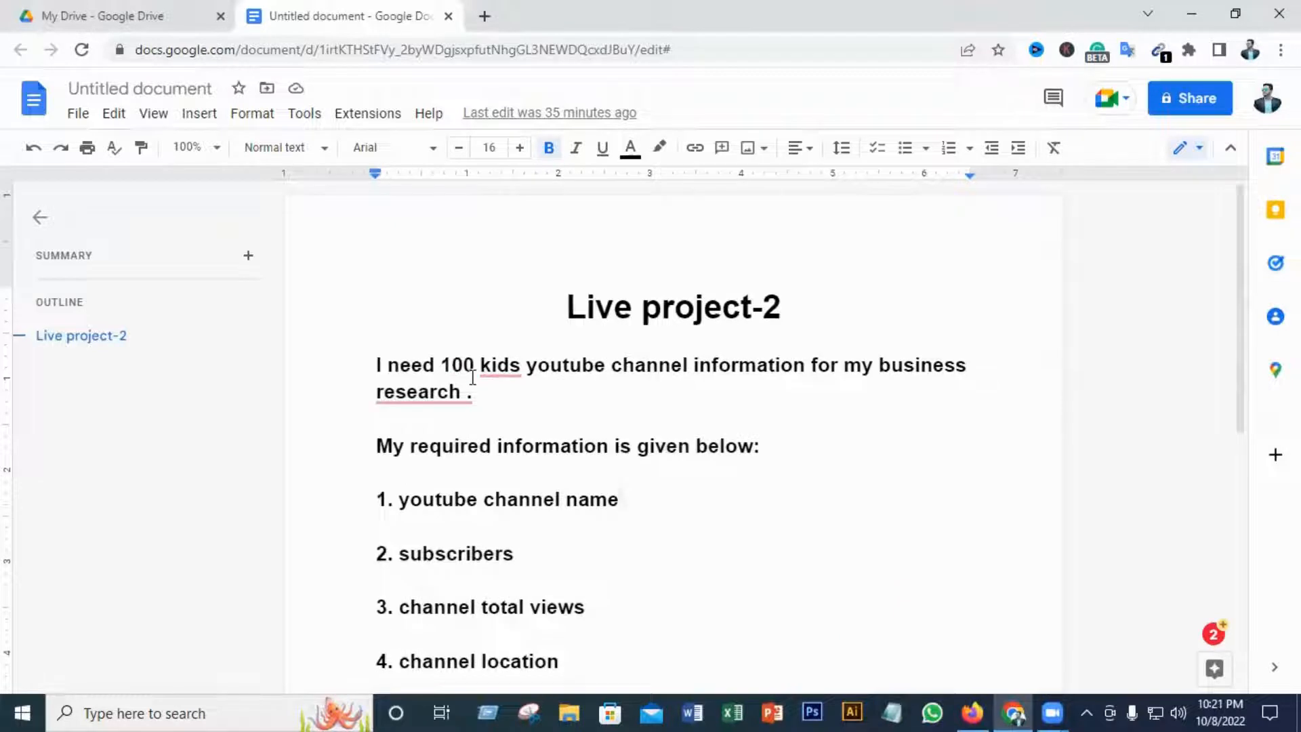
left_click_drag(472, 392, 362, 343)
left_click(776, 449)
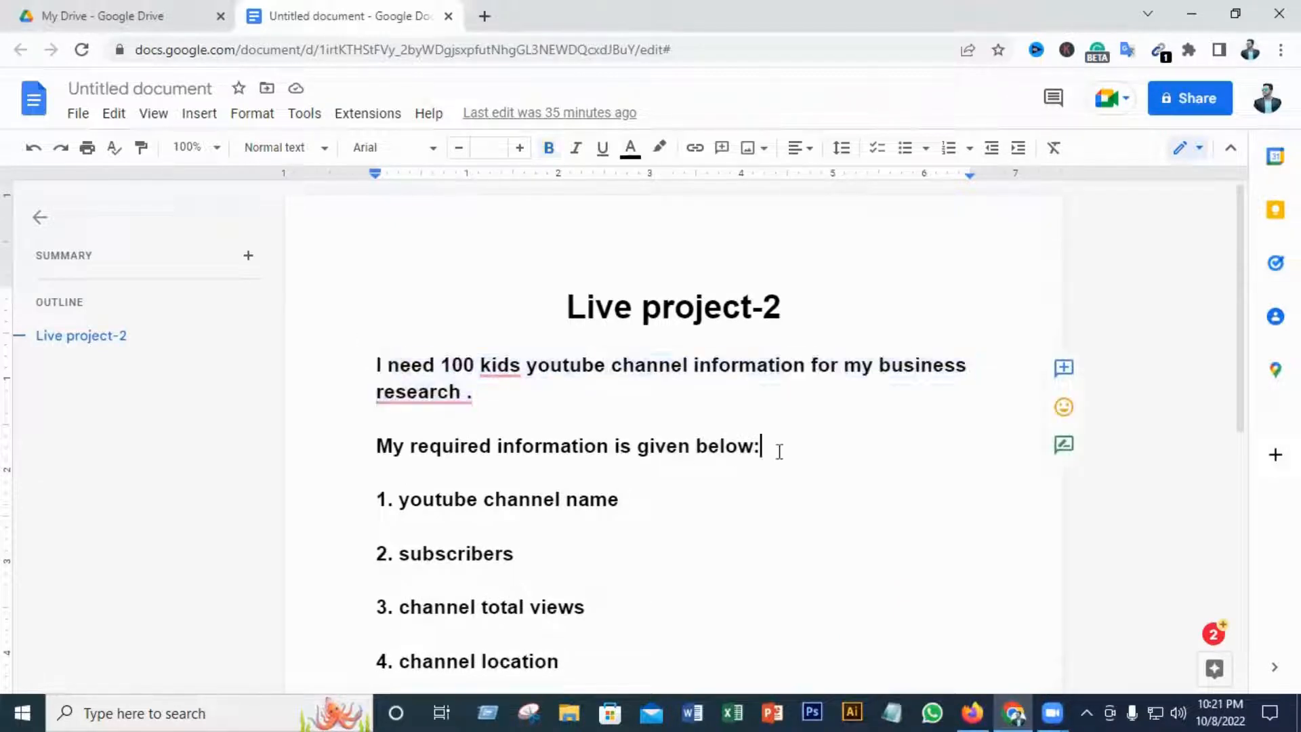
scroll(734, 514, "down", 1)
scroll(408, 445, "down", 1)
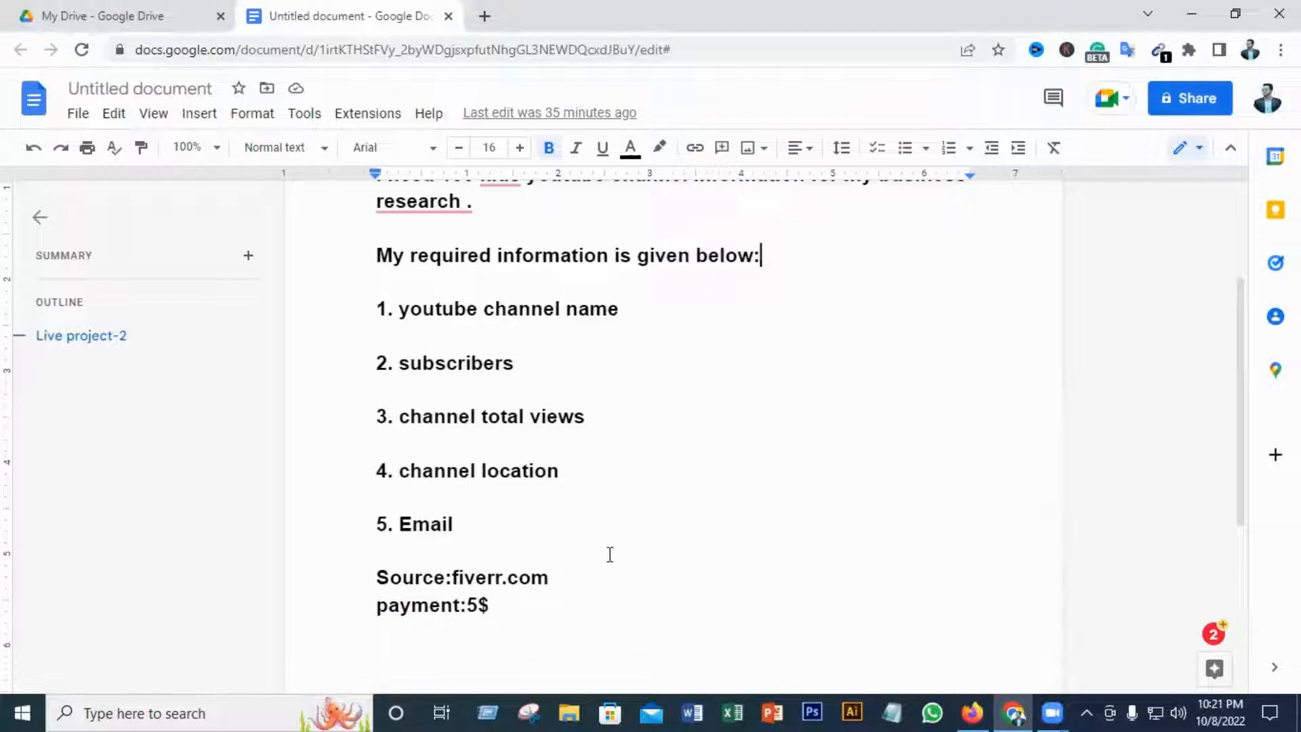
scroll(607, 552, "up", 1)
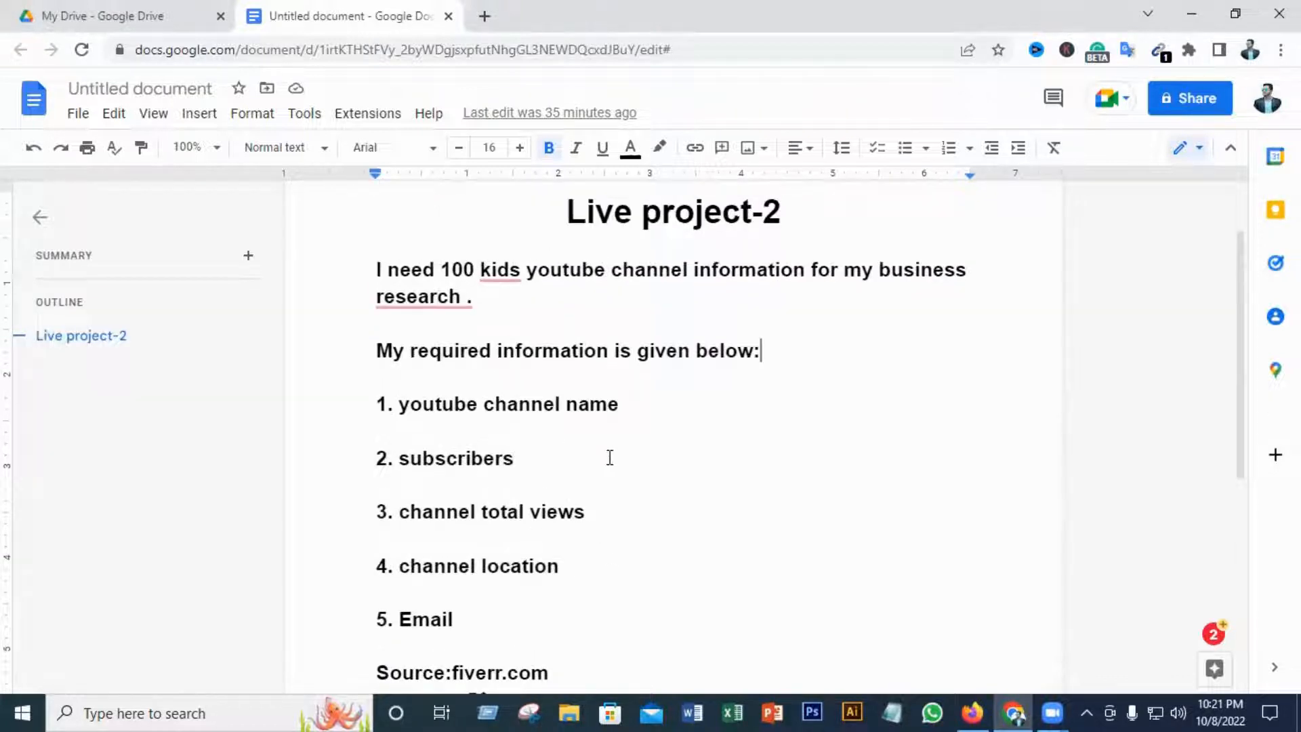
scroll(576, 444, "down", 1)
left_click_drag(329, 315, 624, 524)
left_click(819, 441)
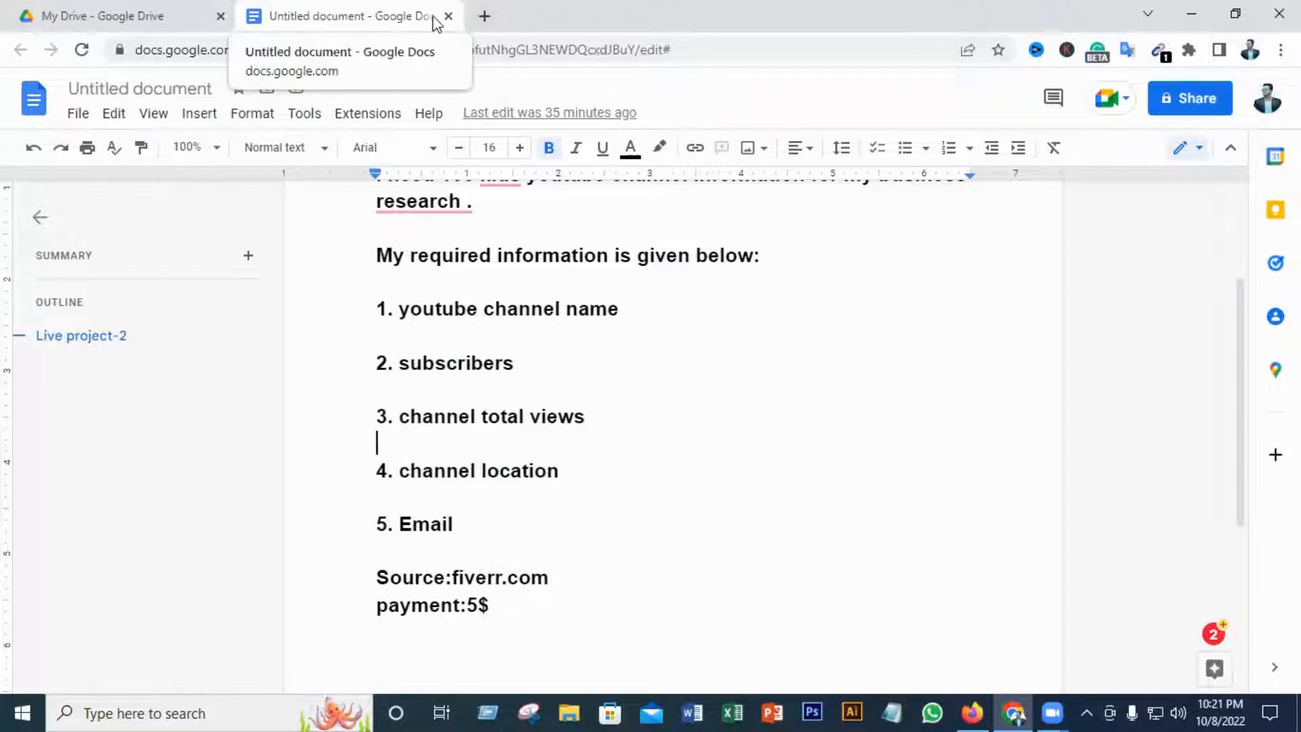
- Create a blank Google Sheets spreadsheet from My Drive, and return to the request paragraph at the start of the Live project-2 document
left_click(152, 17)
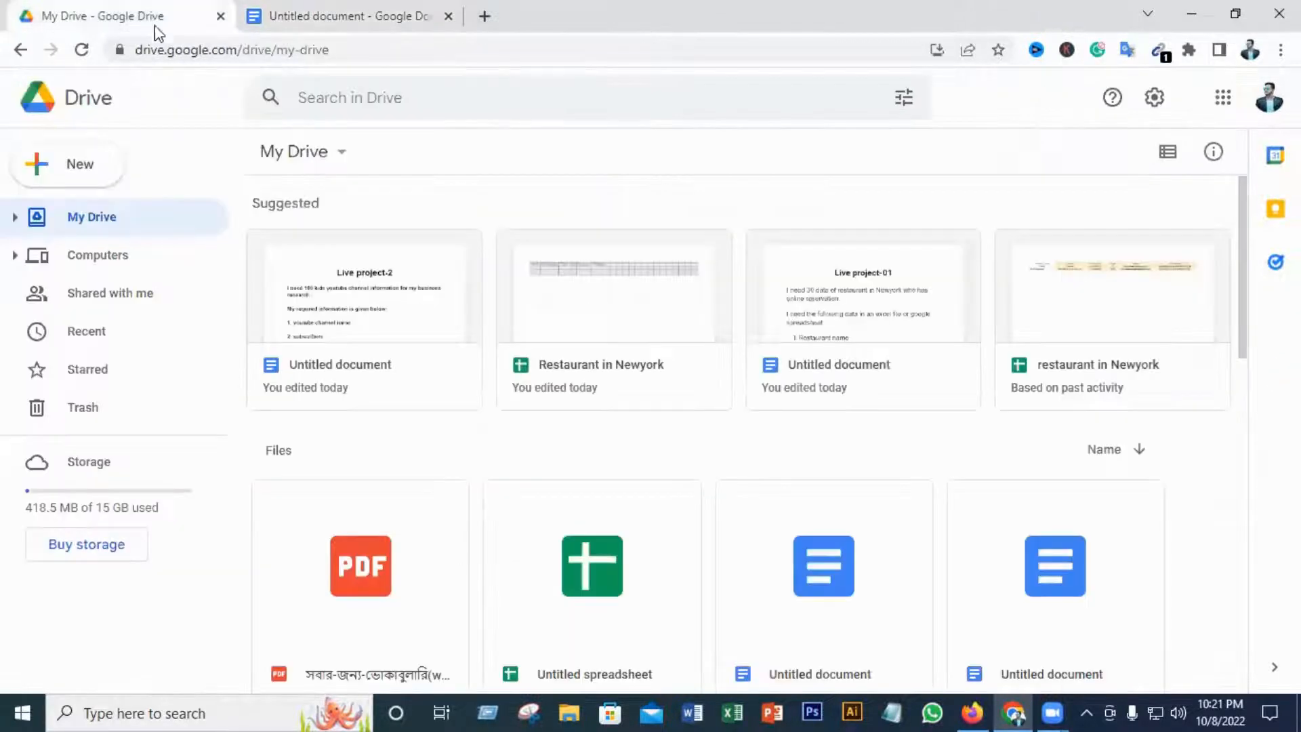
left_click(78, 170)
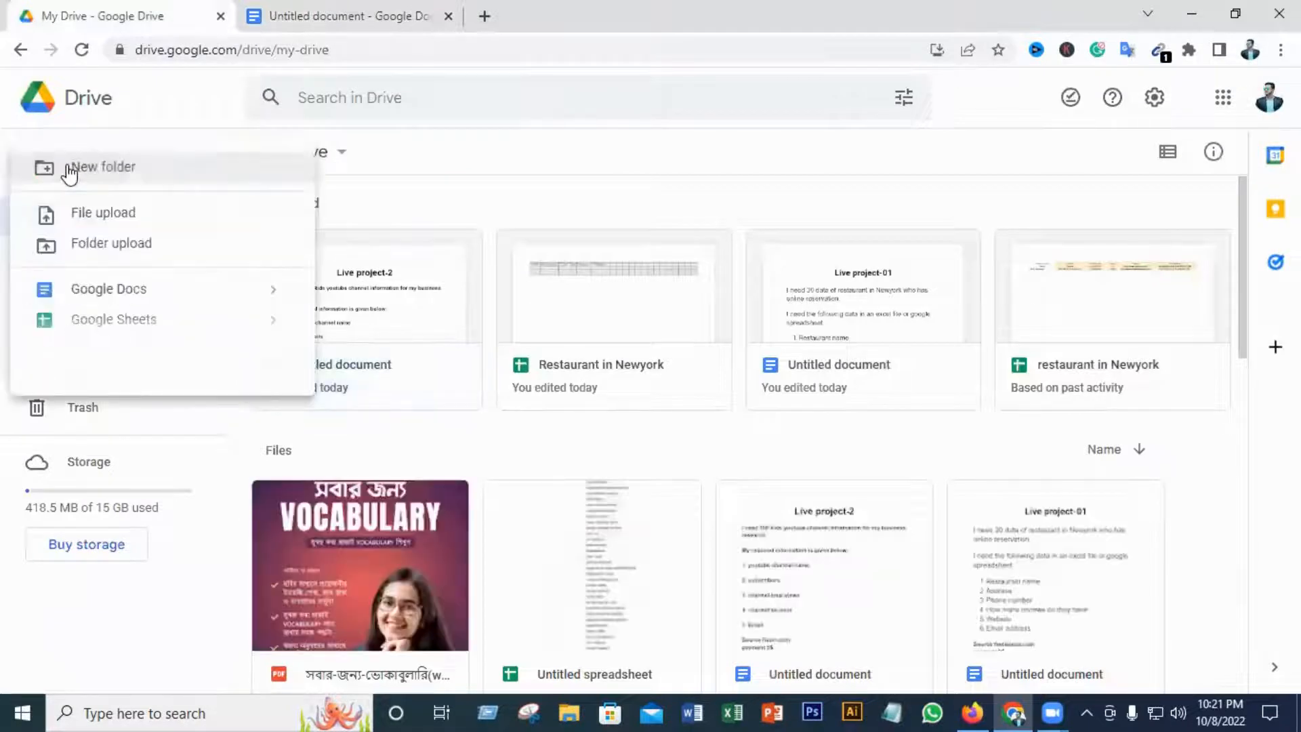
left_click(108, 321)
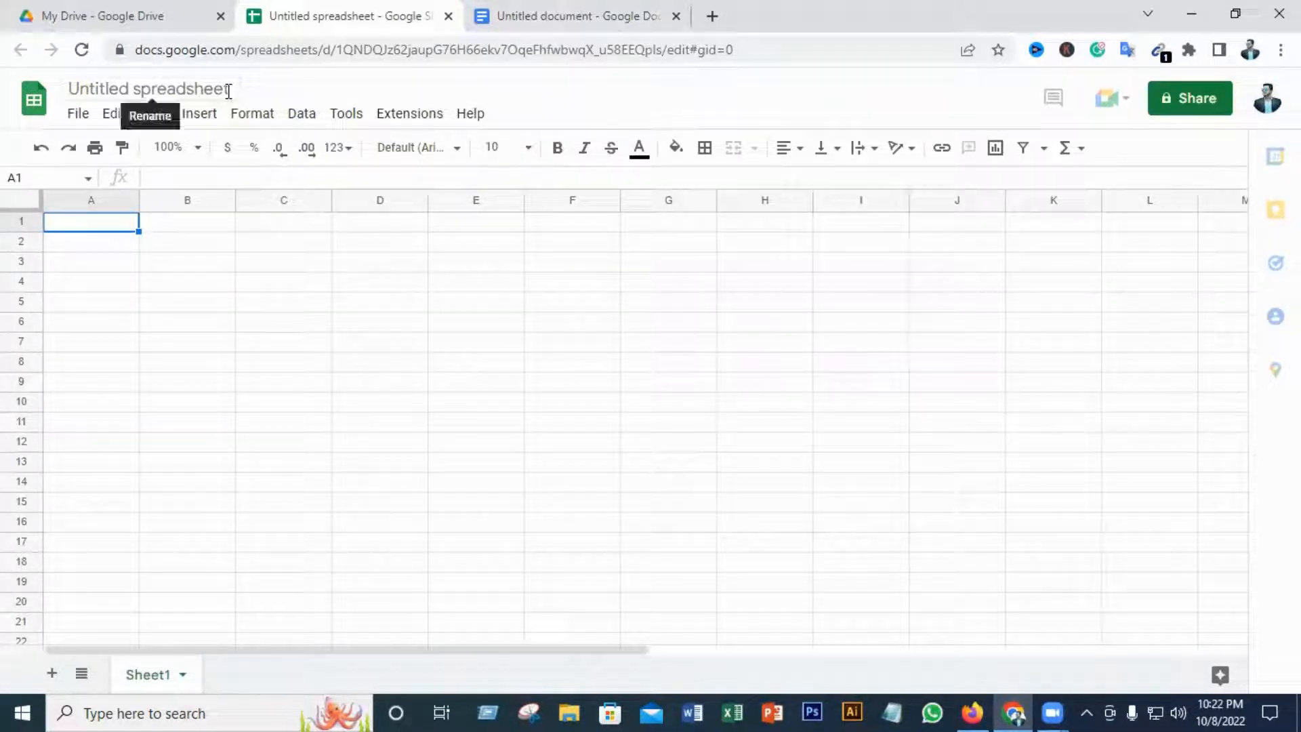
left_click(608, 13)
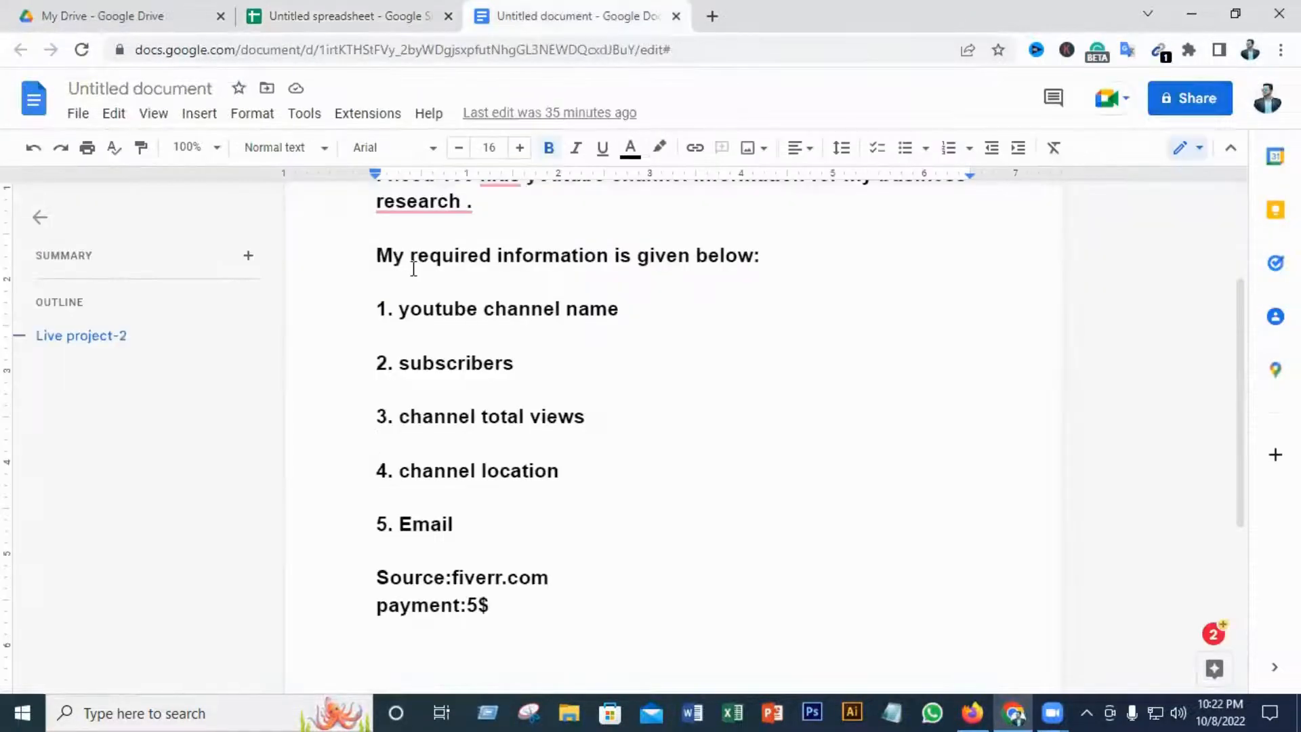
scroll(657, 315, "up", 3)
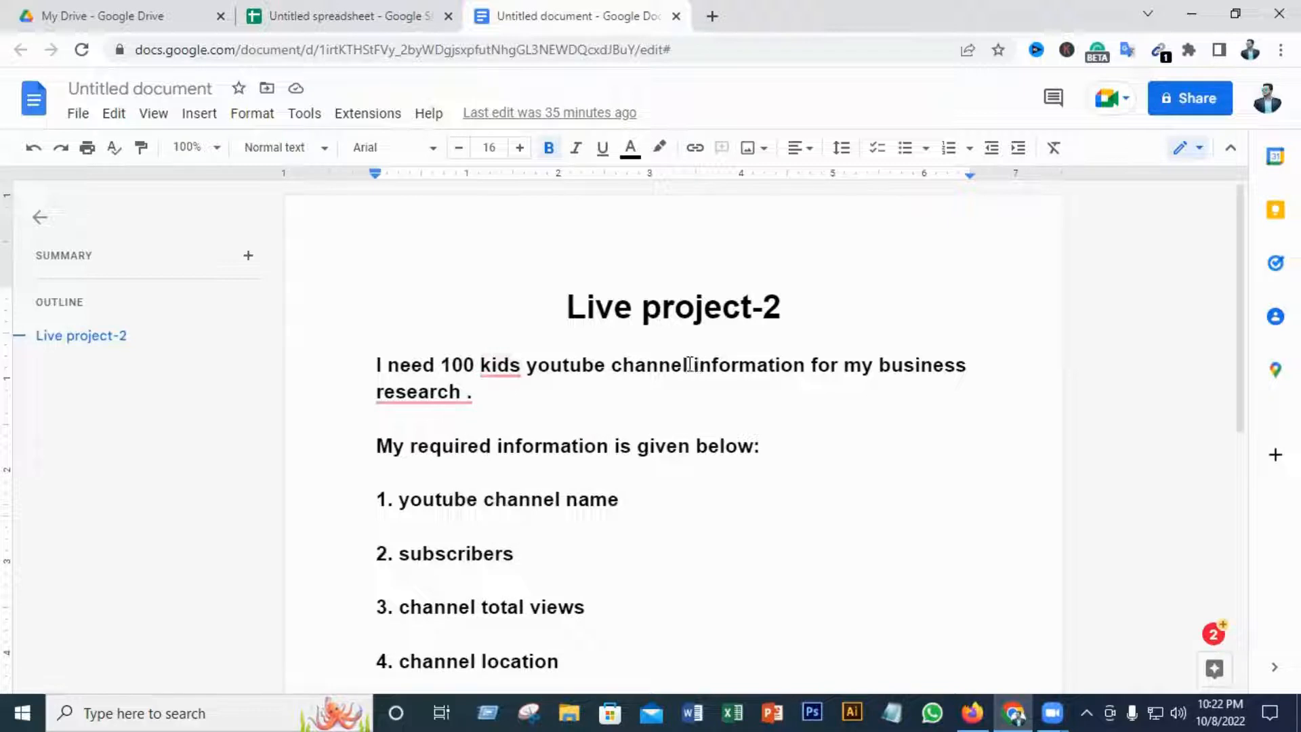
left_click_drag(689, 365, 444, 366)
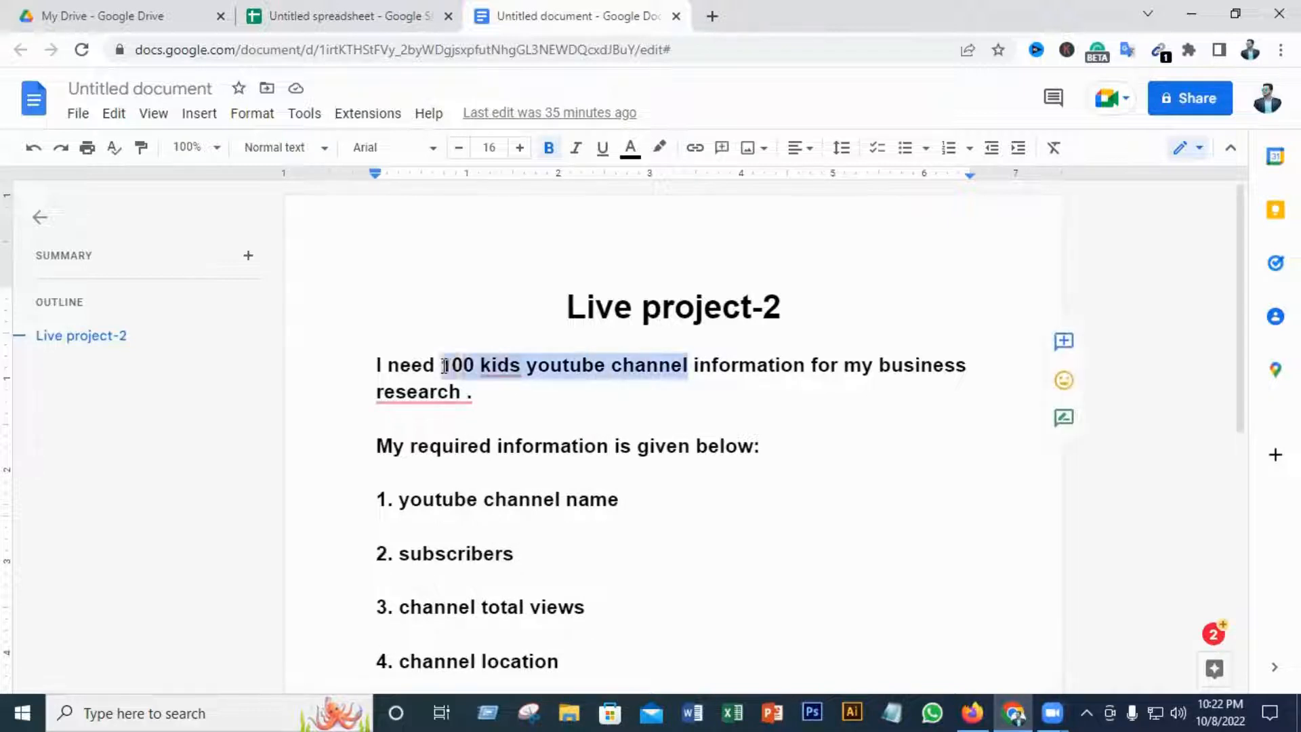
right_click(536, 366)
left_click(870, 409)
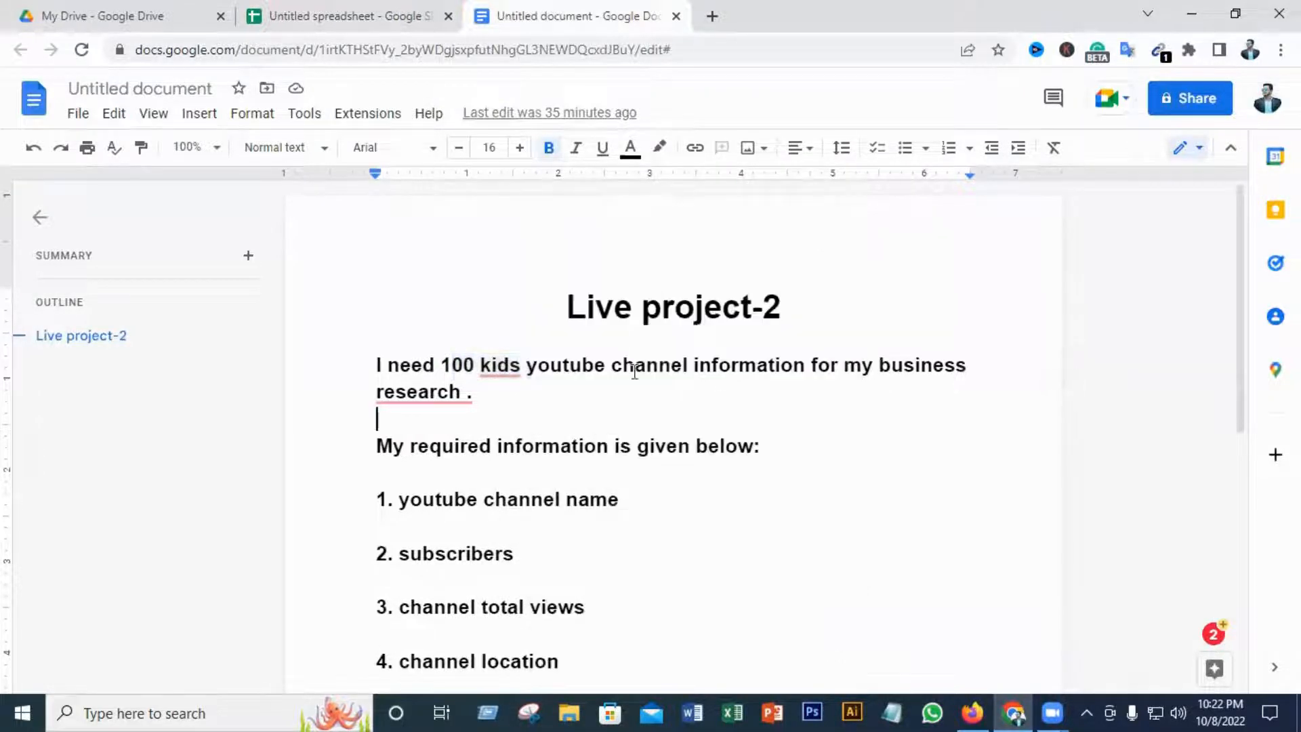
left_click_drag(695, 365, 439, 366)
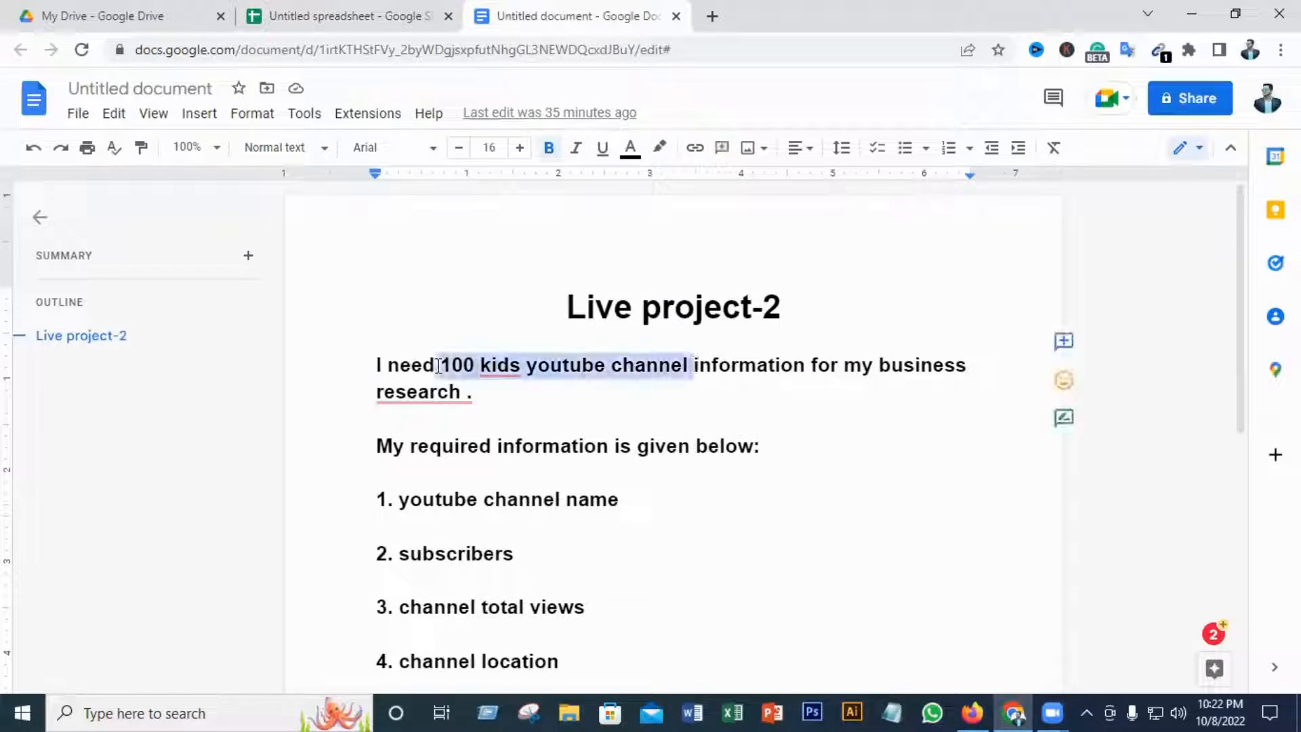
right_click(504, 372)
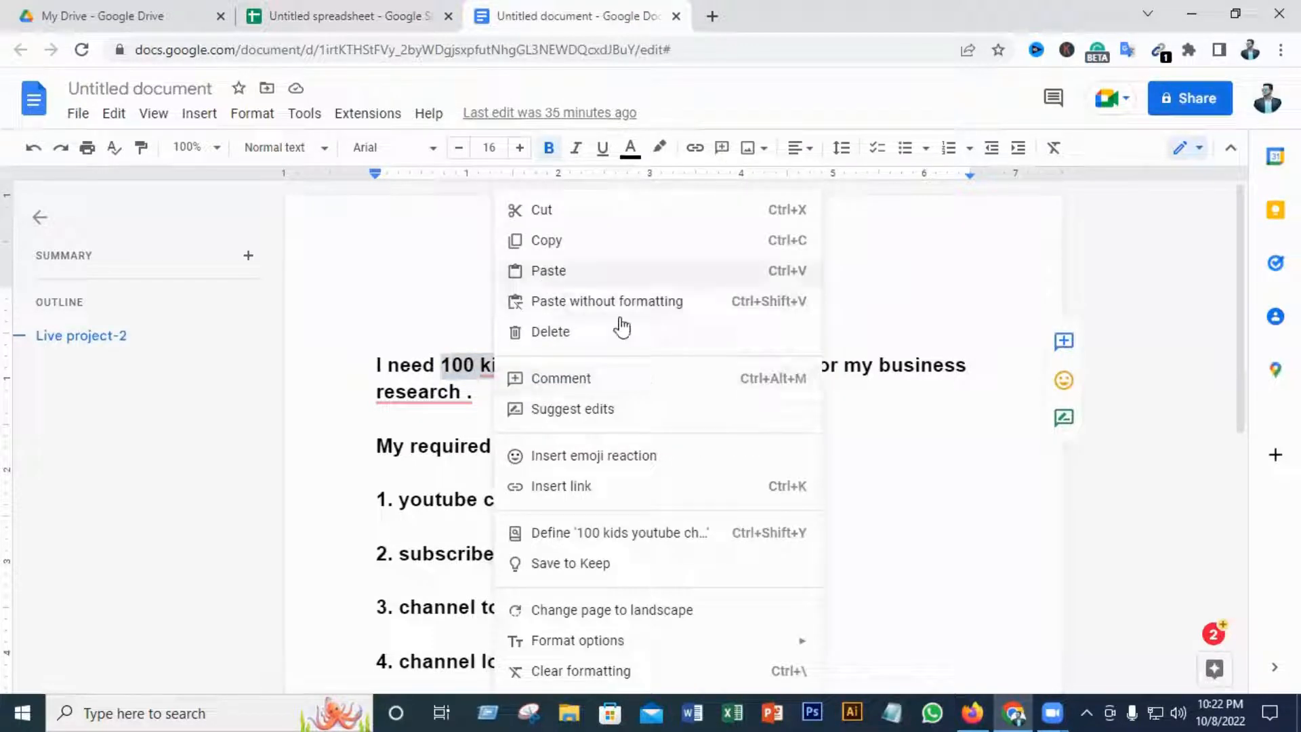
left_click(889, 425)
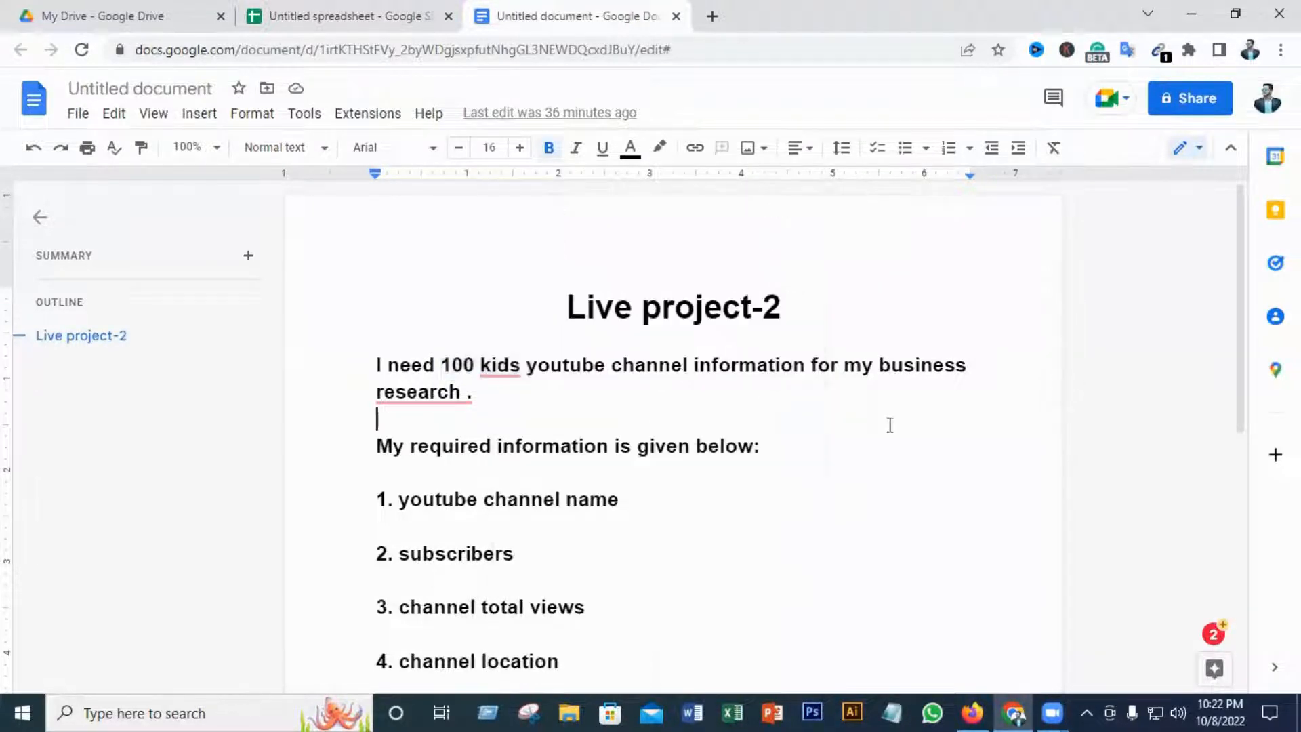
- Accept the Grammarly corrections in the request paragraph, changing "kids" to "kids'" and removing the space before the period after "research"
left_click(497, 415)
left_click(498, 393)
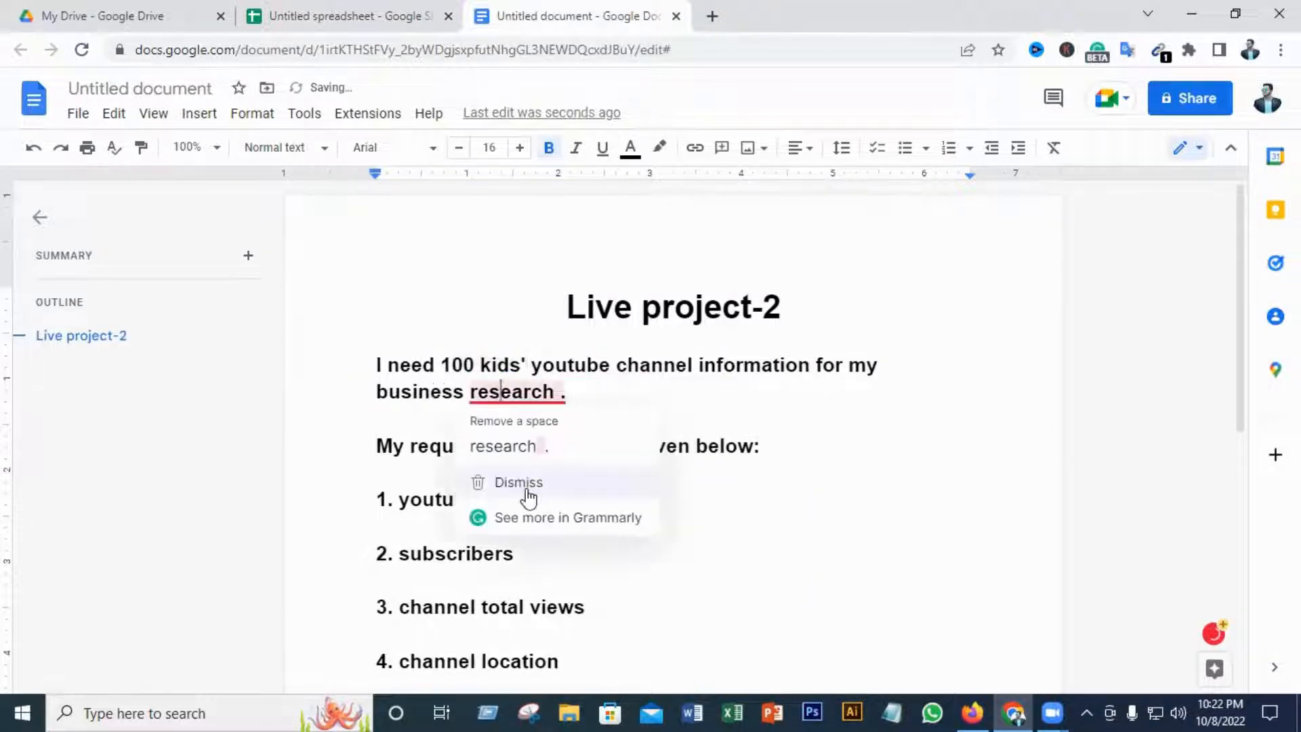
left_click(502, 446)
left_click(659, 398)
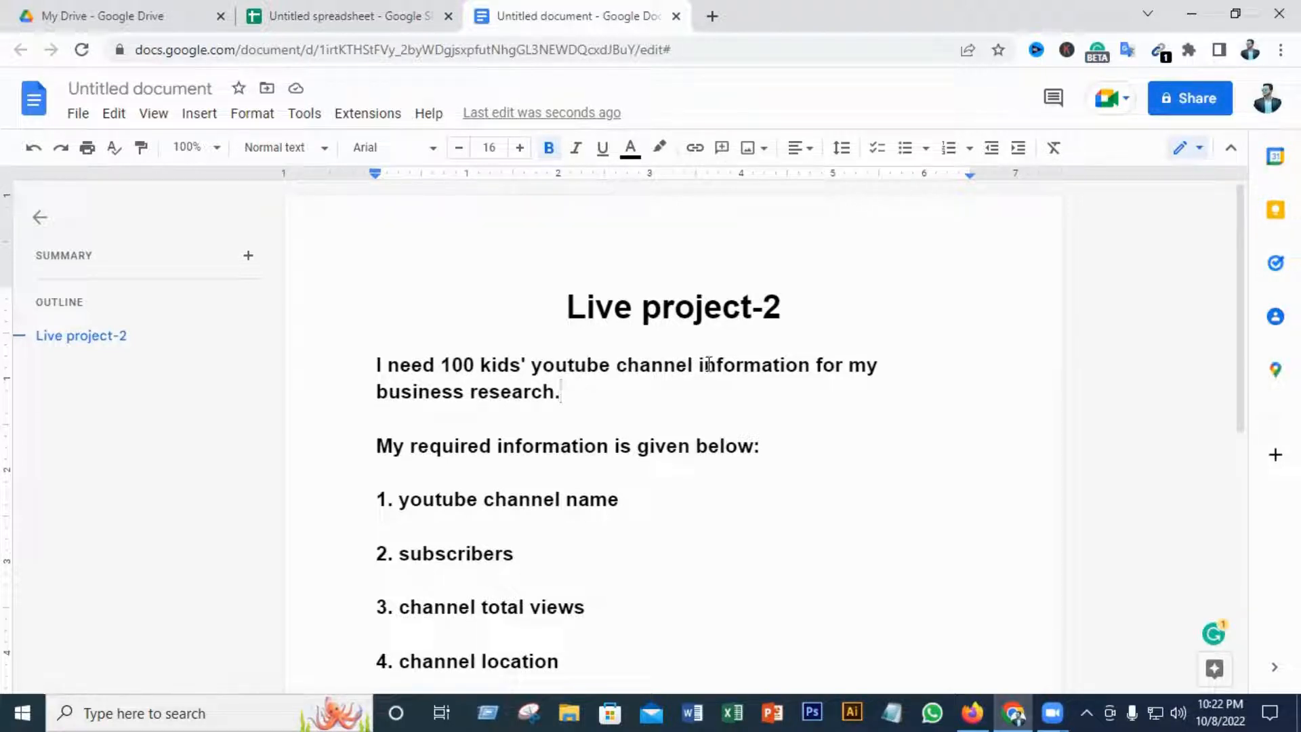
- Copy the phrase "100 kids' youtube channel" from the document's request and paste it as the new spreadsheet's title
left_click_drag(693, 366, 446, 364)
right_click(546, 365)
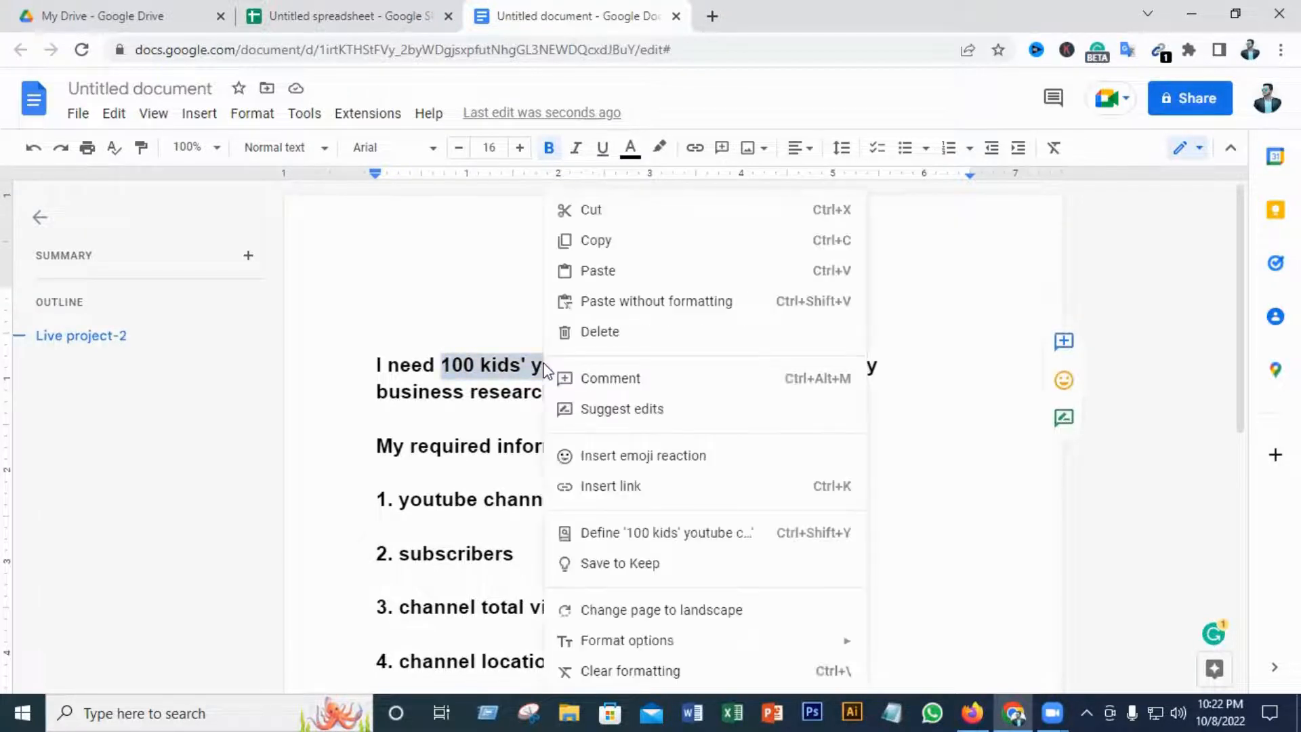
left_click(612, 250)
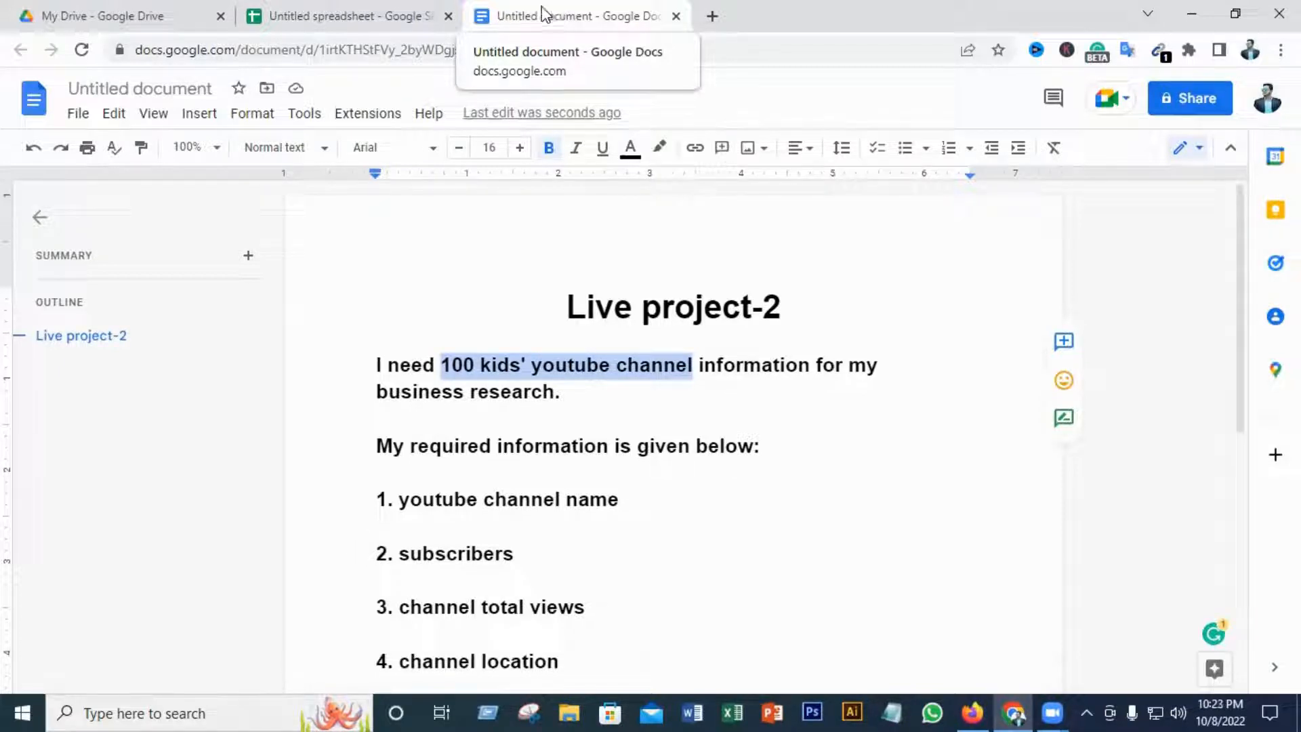
left_click(328, 14)
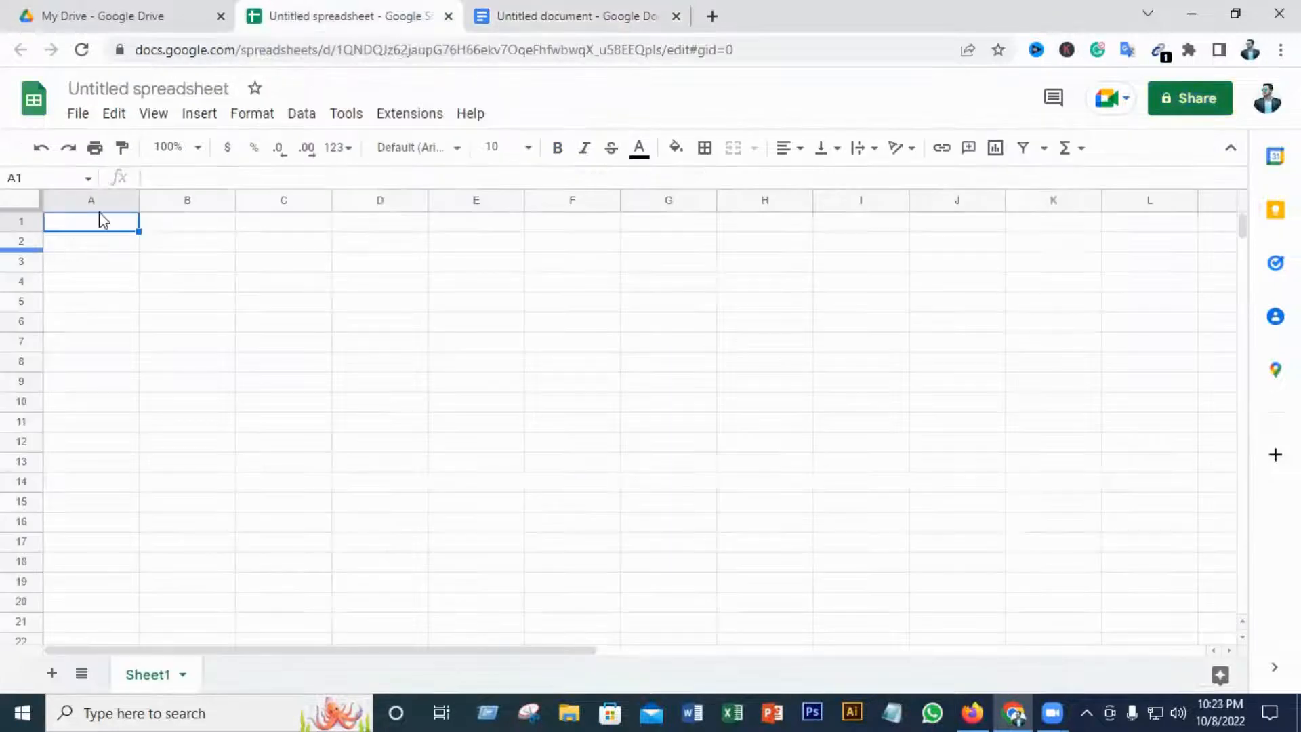
left_click(142, 90)
right_click(145, 88)
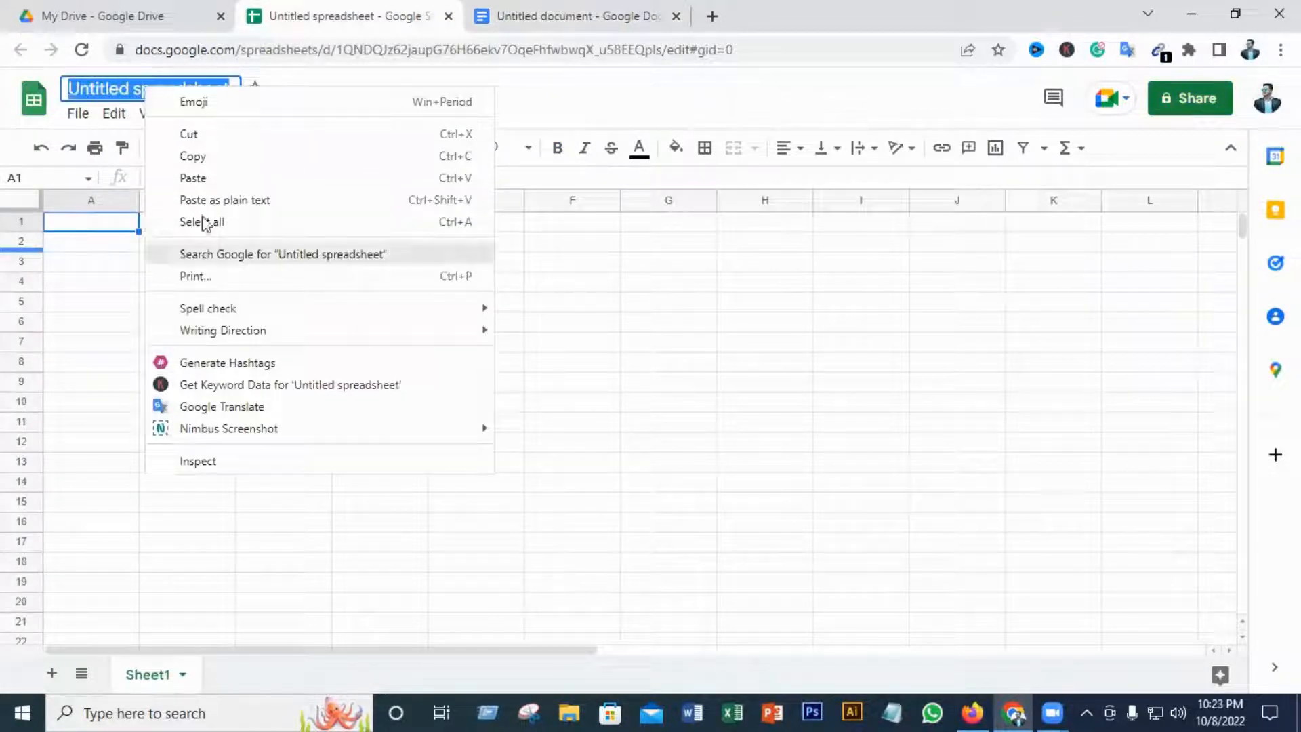
left_click(195, 178)
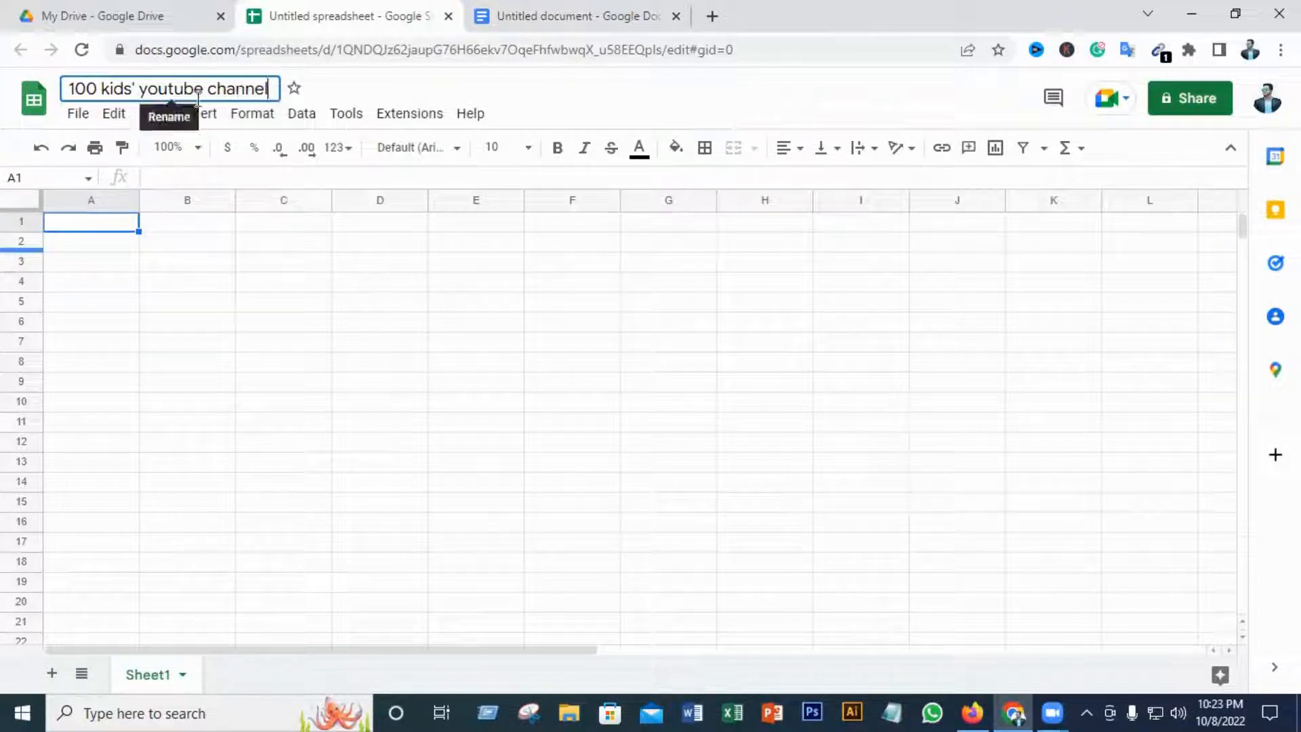
- Enter the first required item from the Live project-2 document, "Youtube channel name", as the header in cell A1 of the spreadsheet
left_click(535, 15)
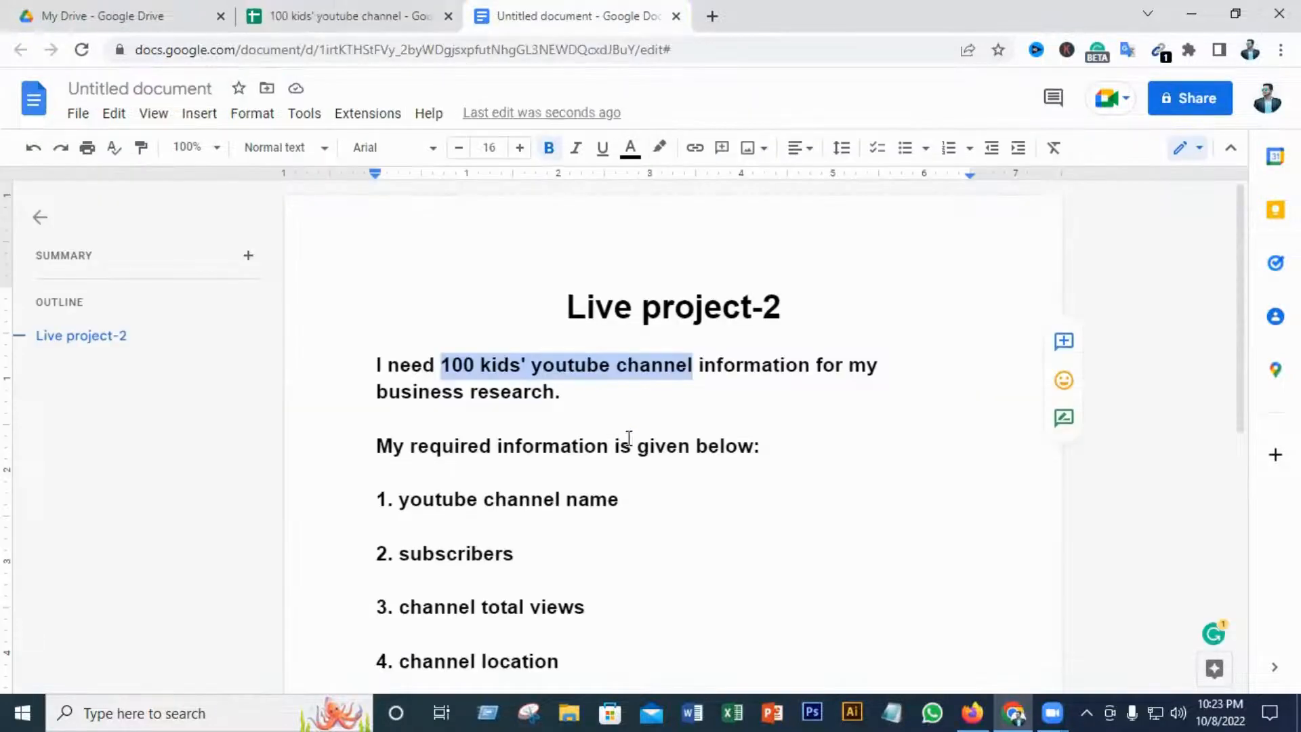
left_click_drag(624, 503, 416, 499)
left_click_drag(634, 499, 633, 498)
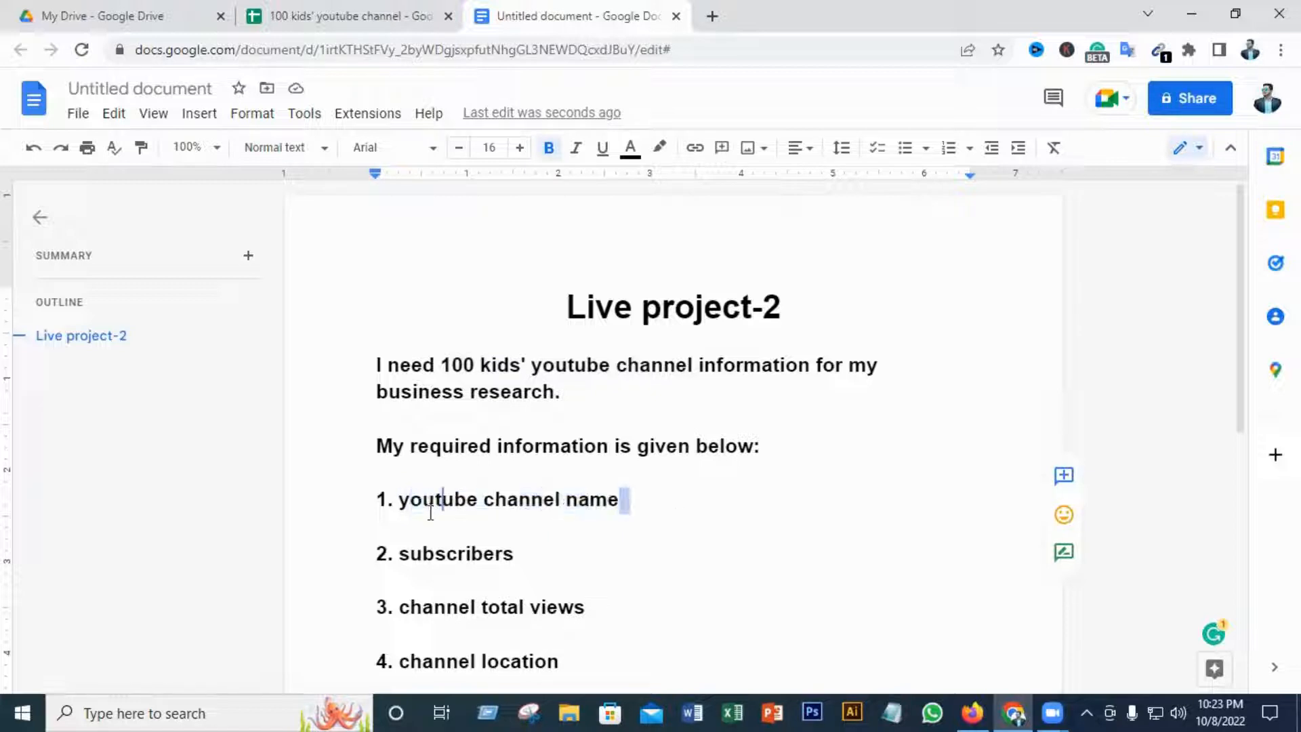
left_click_drag(430, 513, 398, 503)
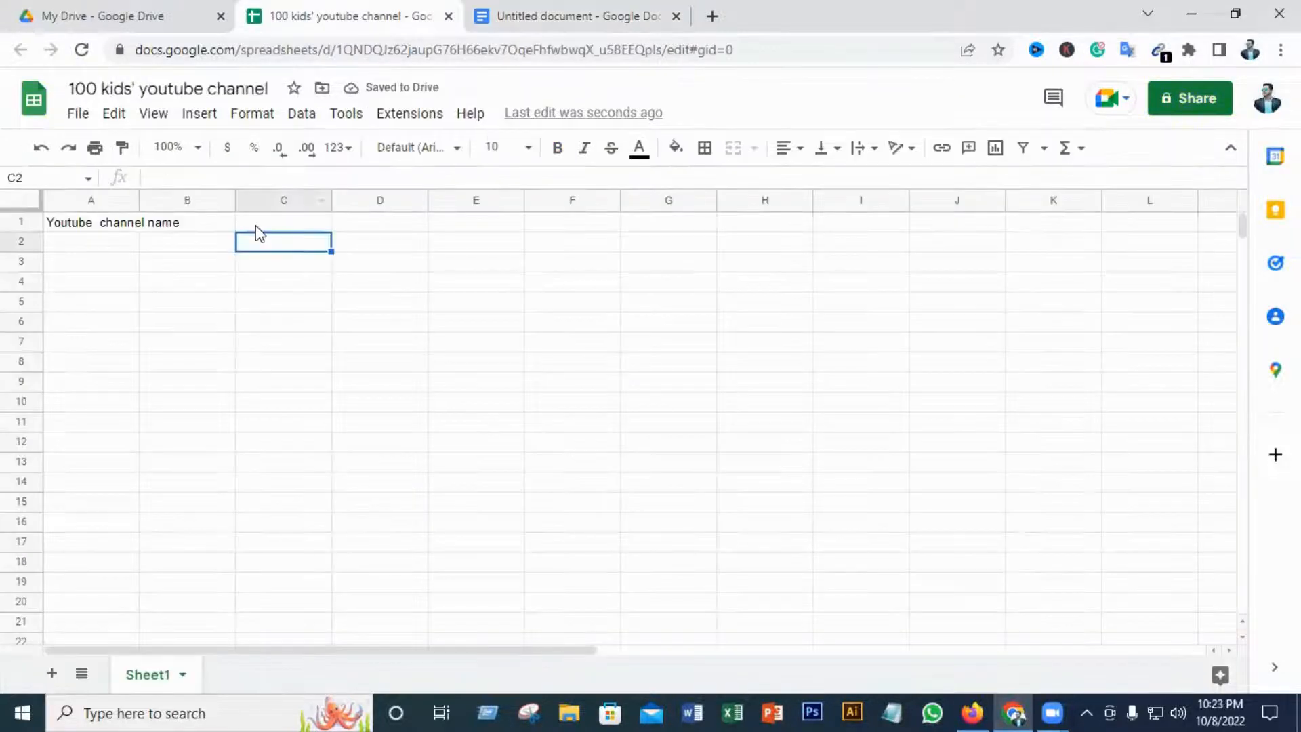
- Copy "subscribers" from item 2 of the document's list and paste it into cell C1 as values only
left_click(255, 227)
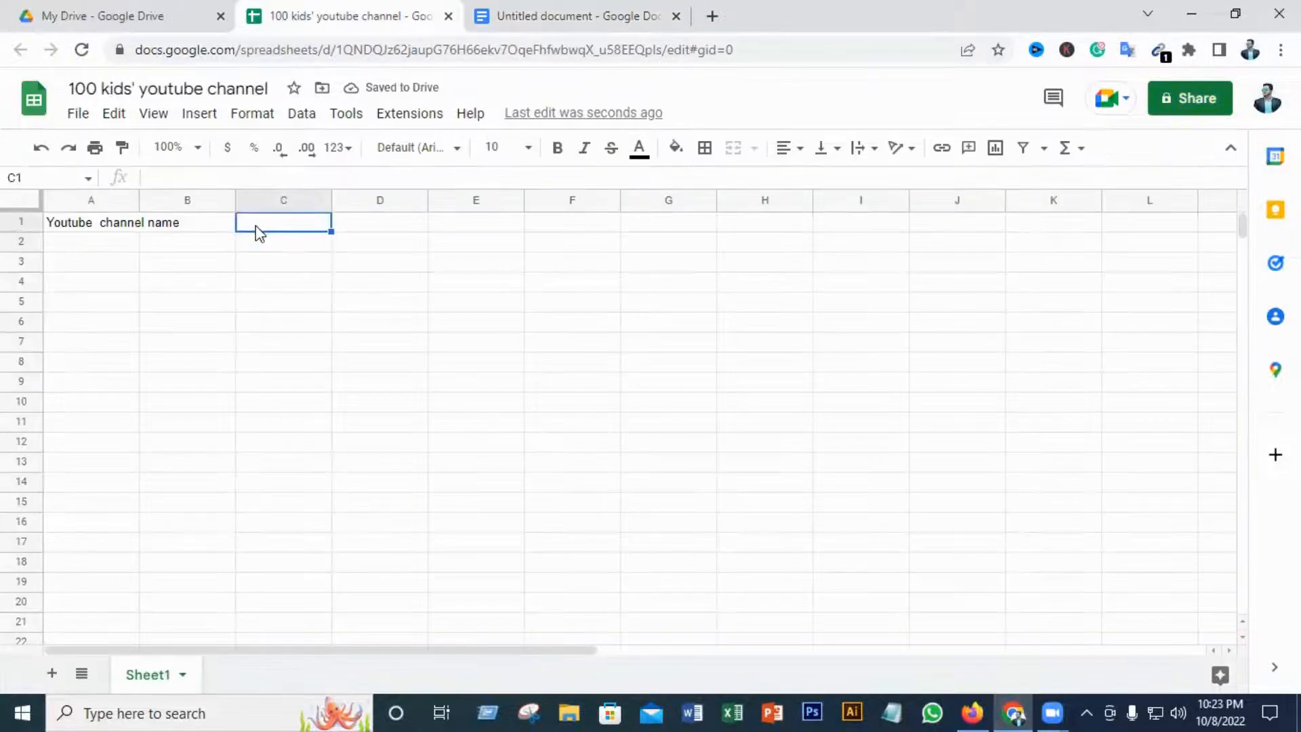
left_click(544, 19)
scroll(507, 398, "down", 4)
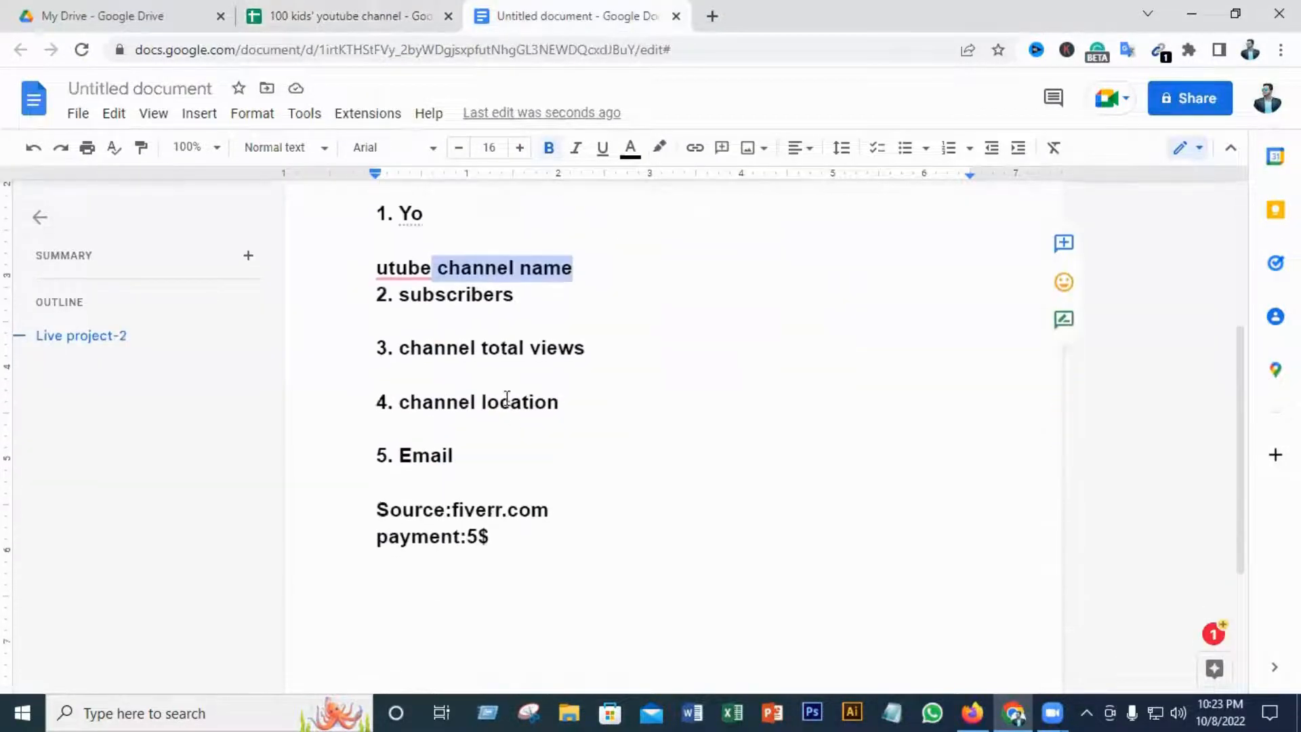
left_click_drag(508, 294, 394, 296)
right_click(454, 301)
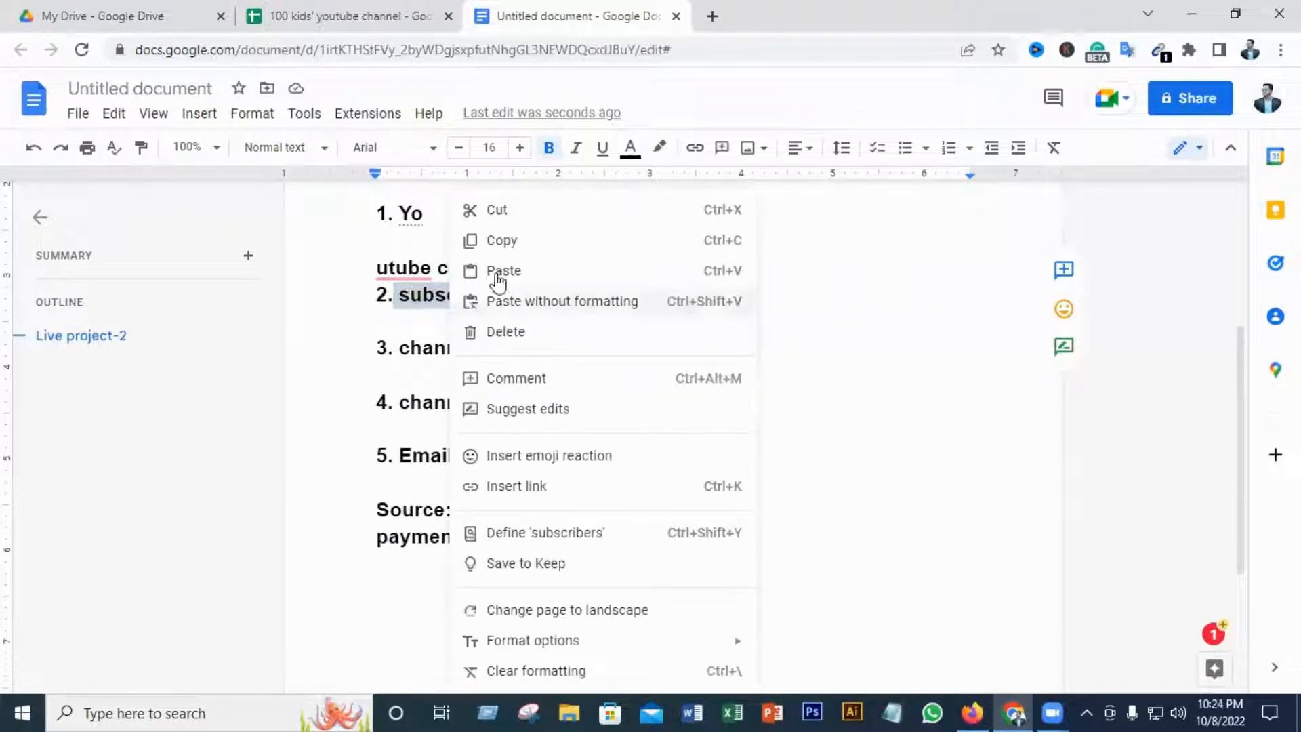
left_click(509, 238)
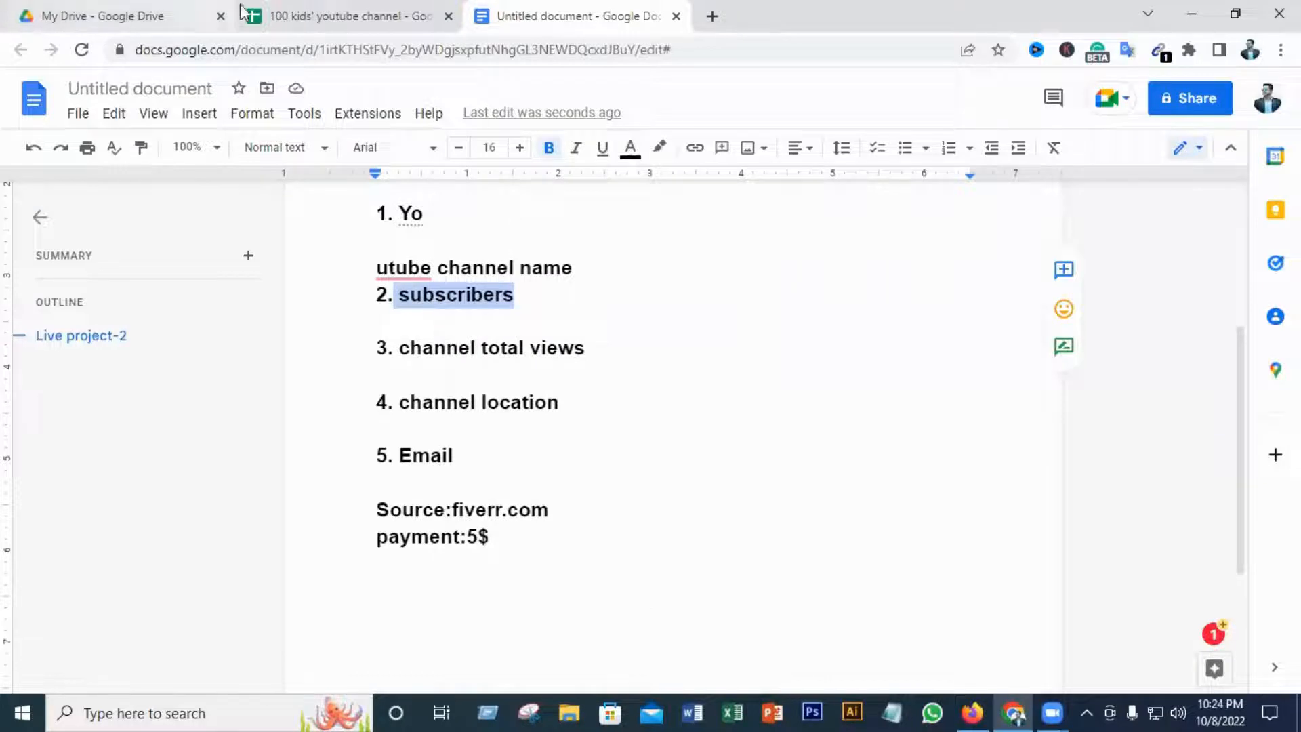
left_click(302, 14)
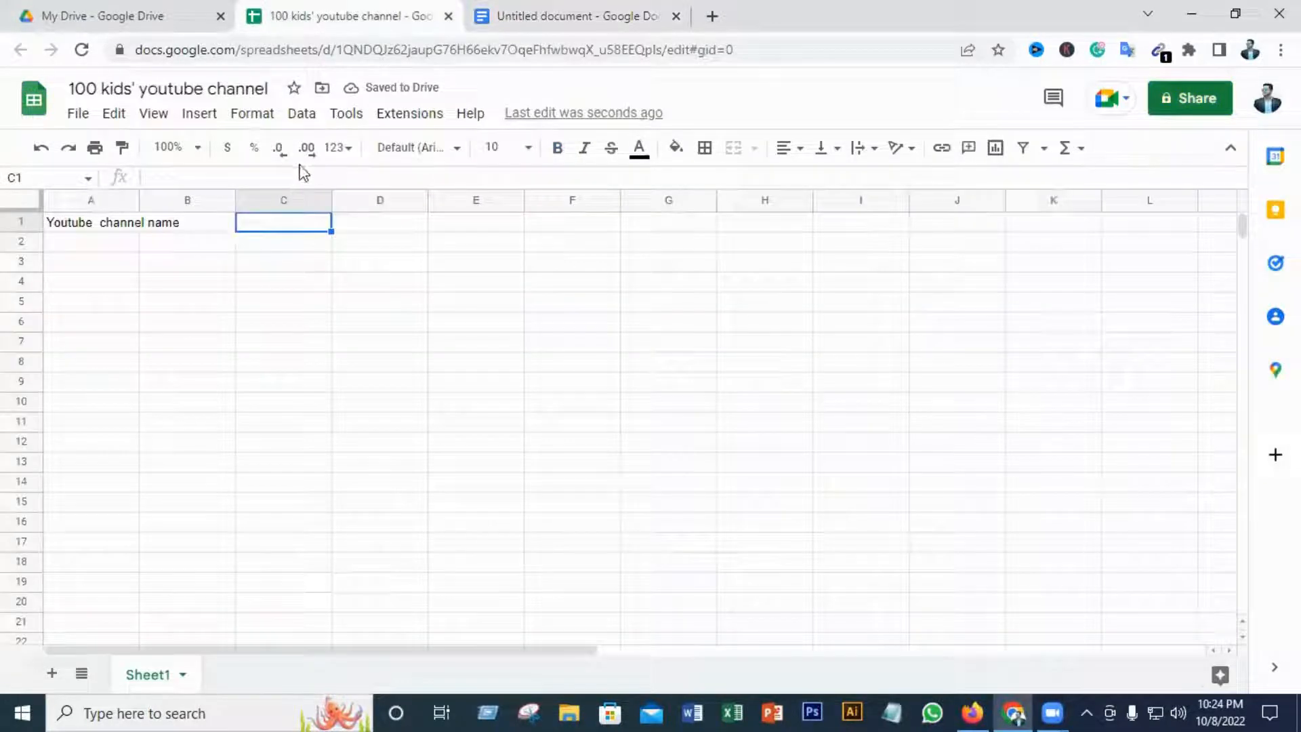
right_click(274, 223)
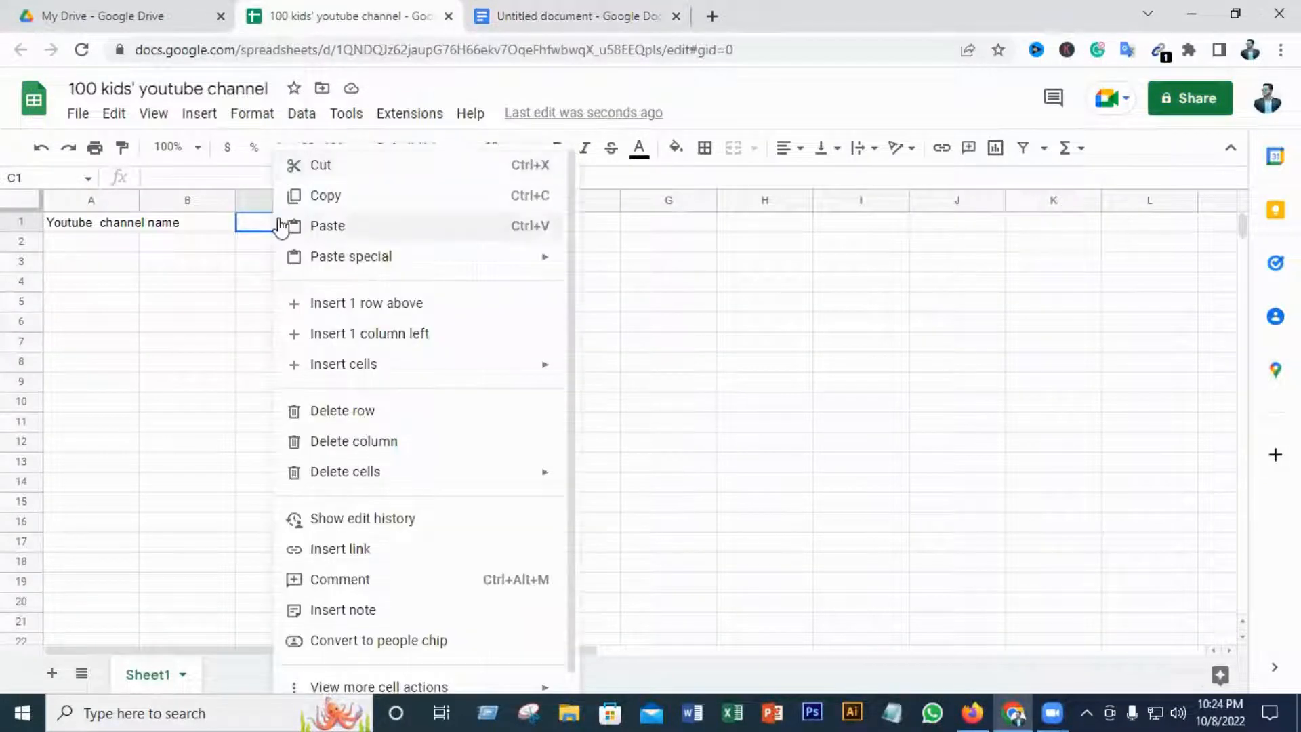
left_click(330, 228)
left_click(371, 261)
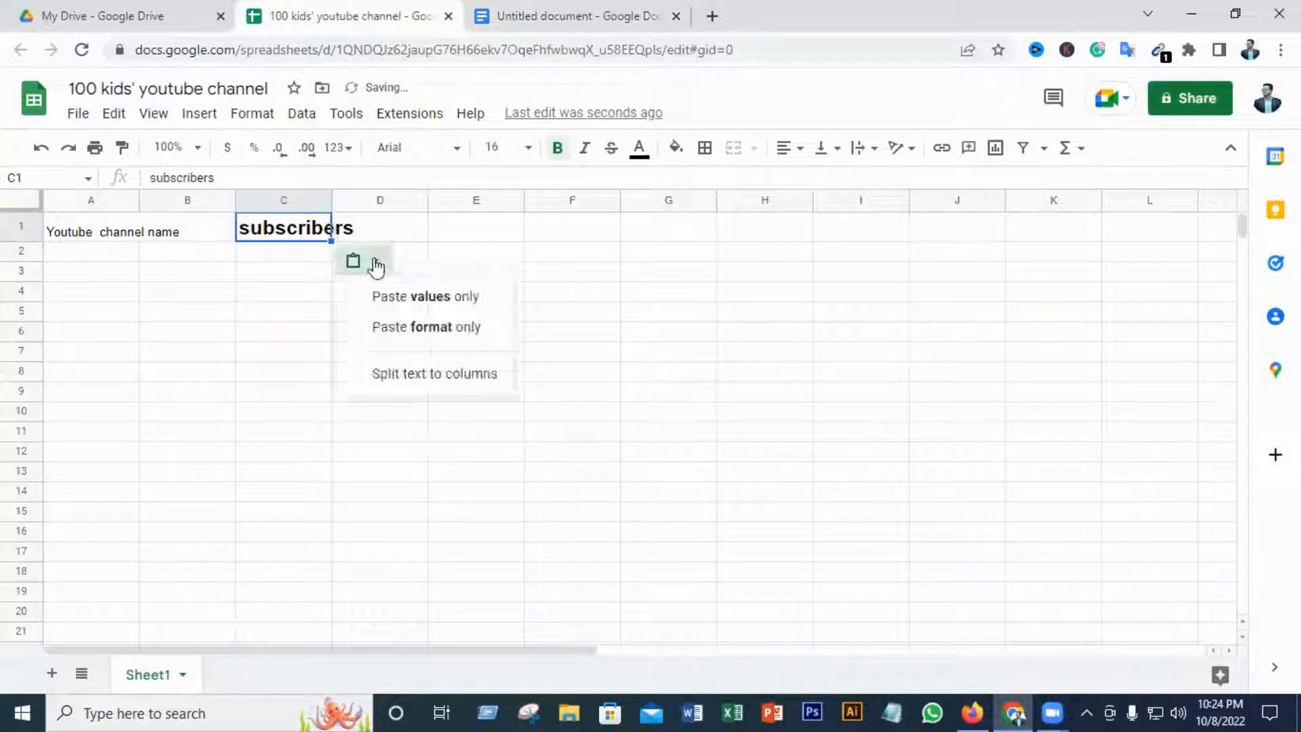
left_click(403, 298)
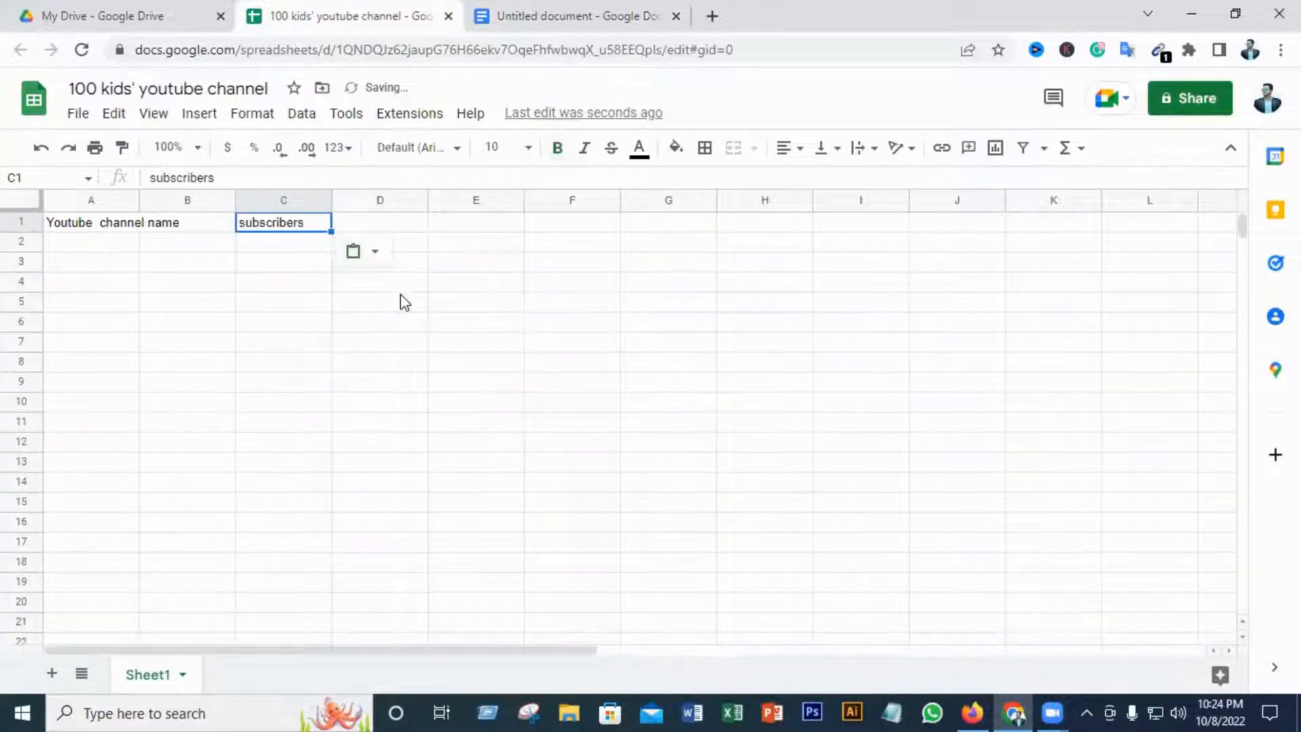
- Copy "total views" from item 3 of the document's list and paste it into cell D1 as values only
left_click(550, 9)
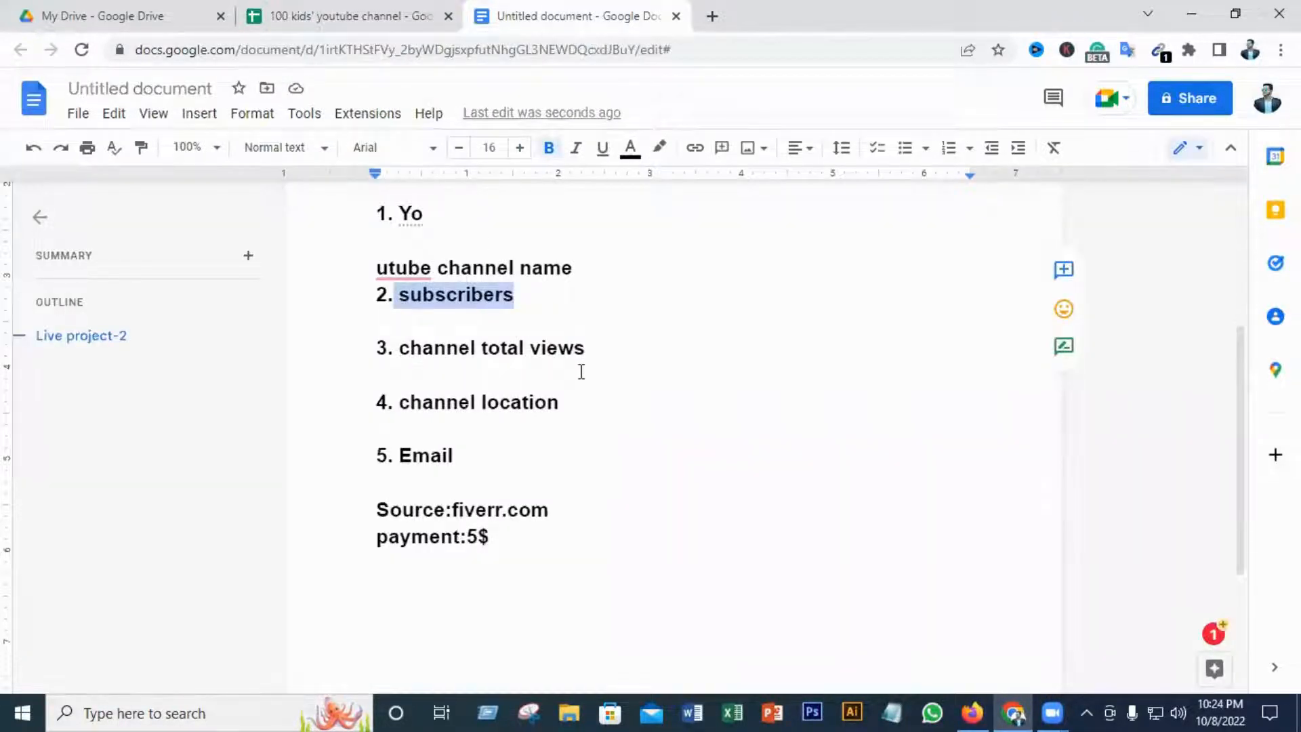
left_click_drag(593, 347, 499, 349)
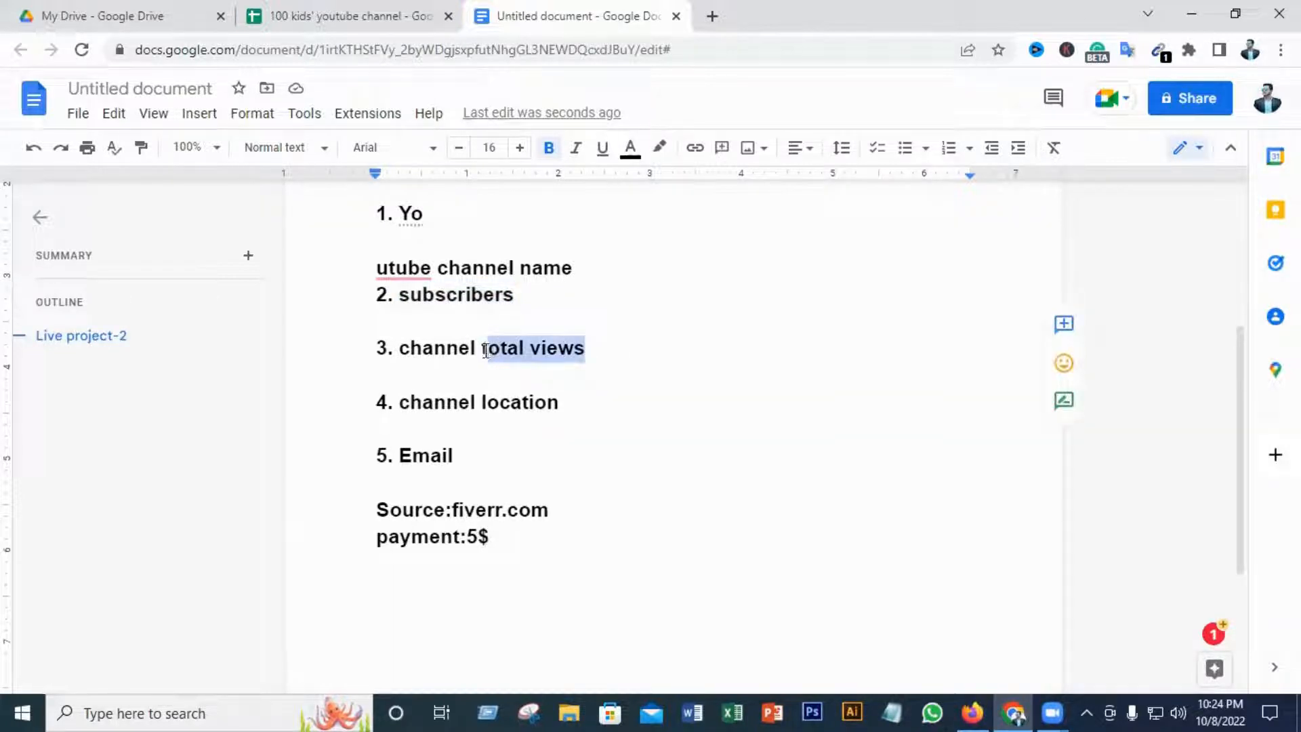
right_click(532, 347)
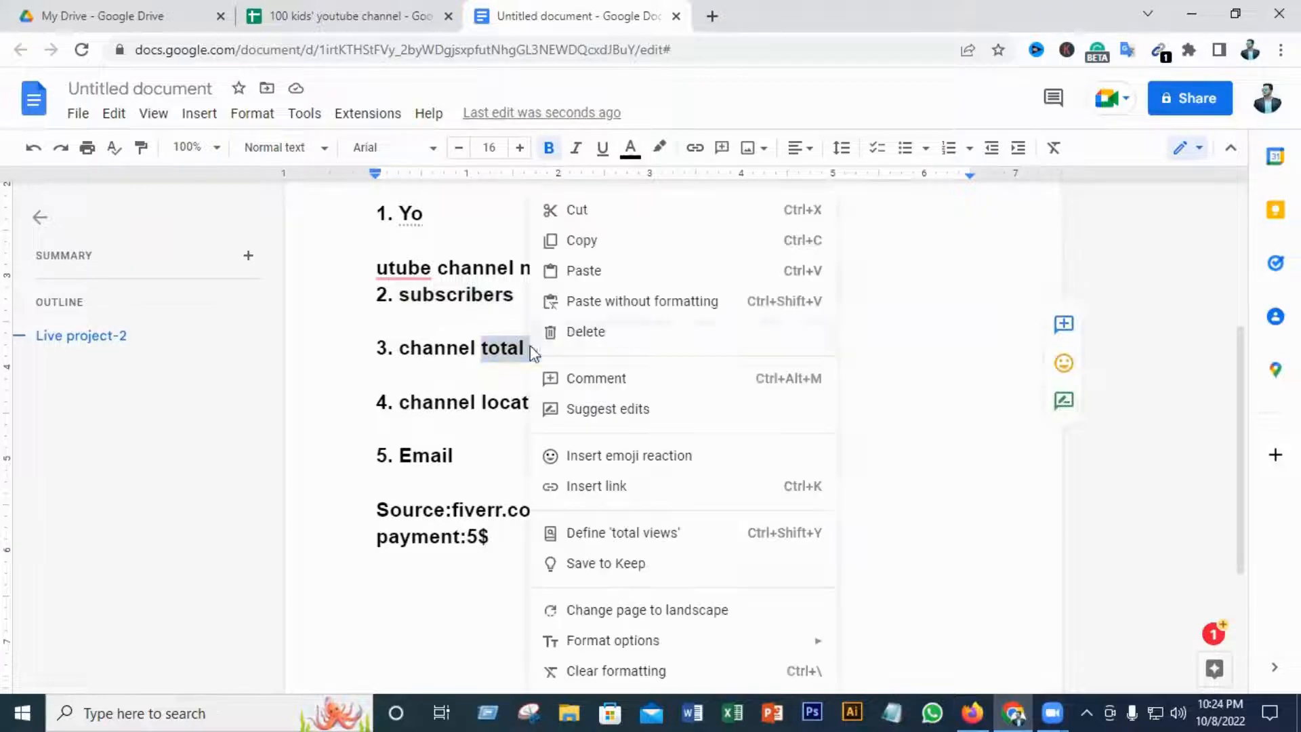
left_click(583, 240)
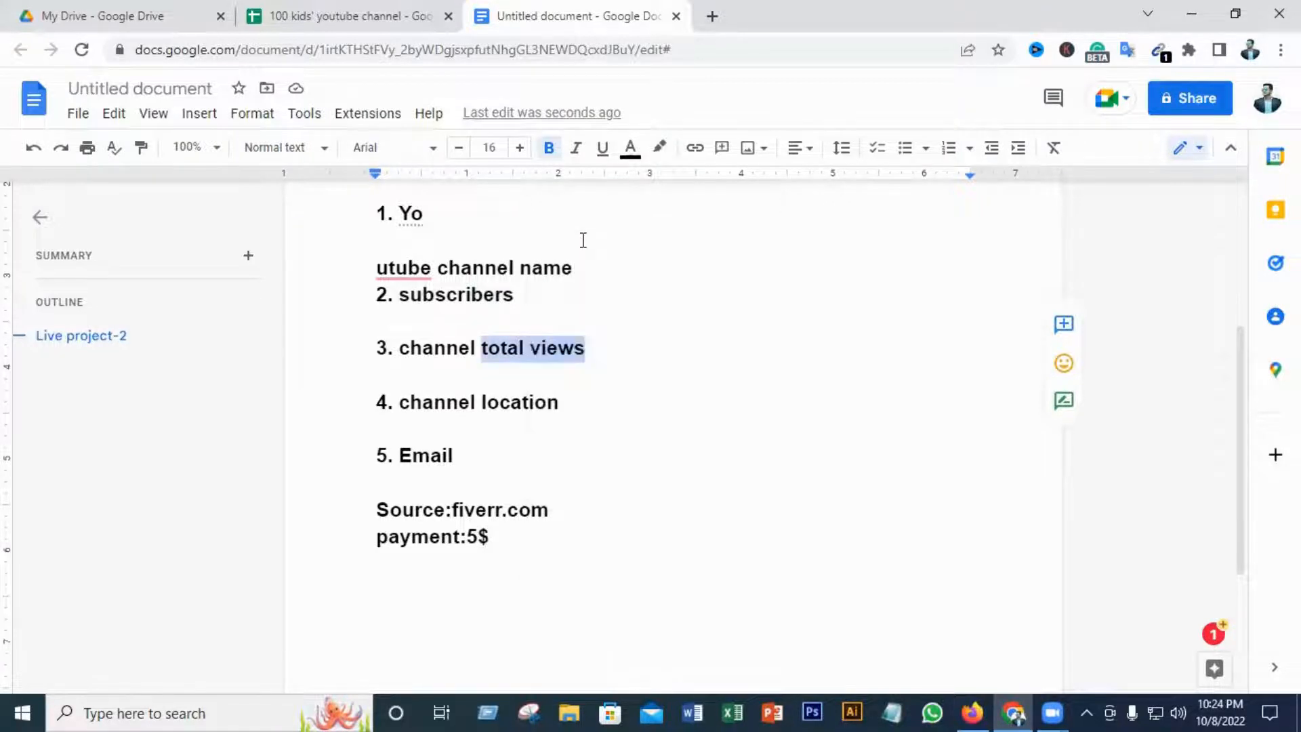
left_click(325, 10)
right_click(387, 226)
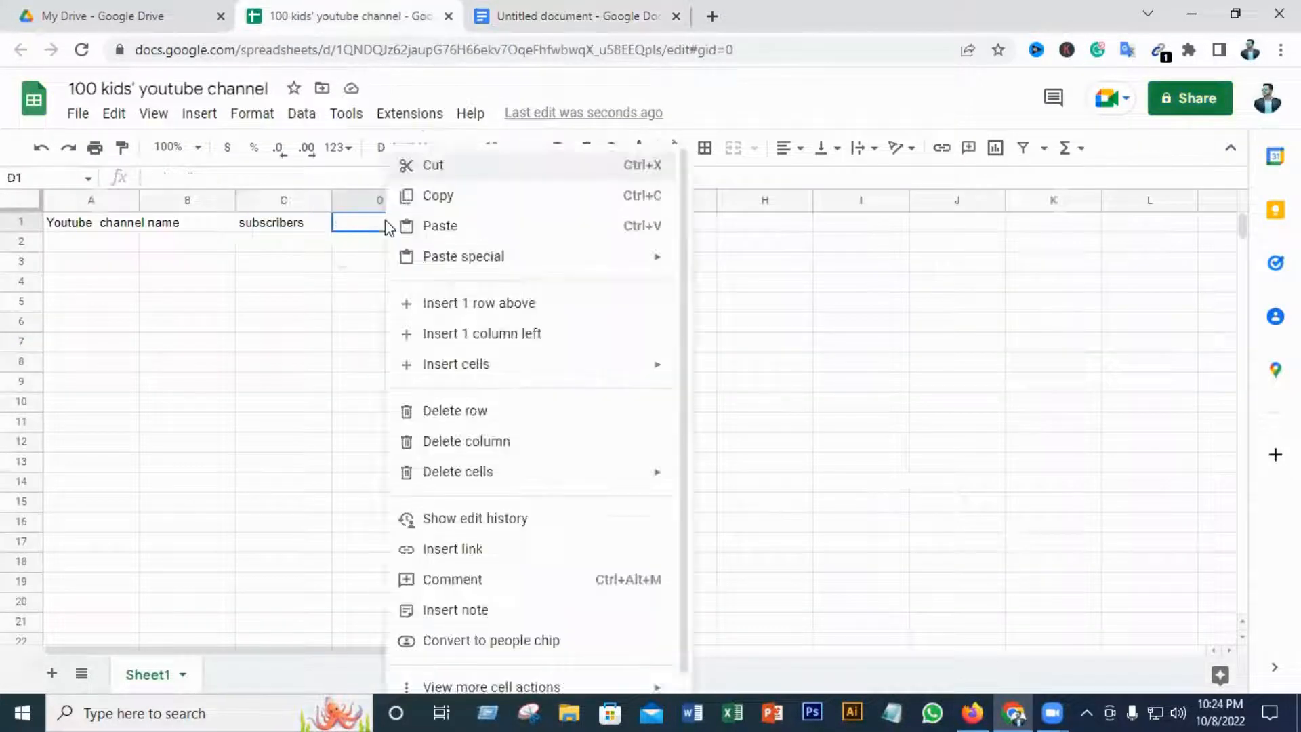
left_click(461, 225)
left_click(467, 265)
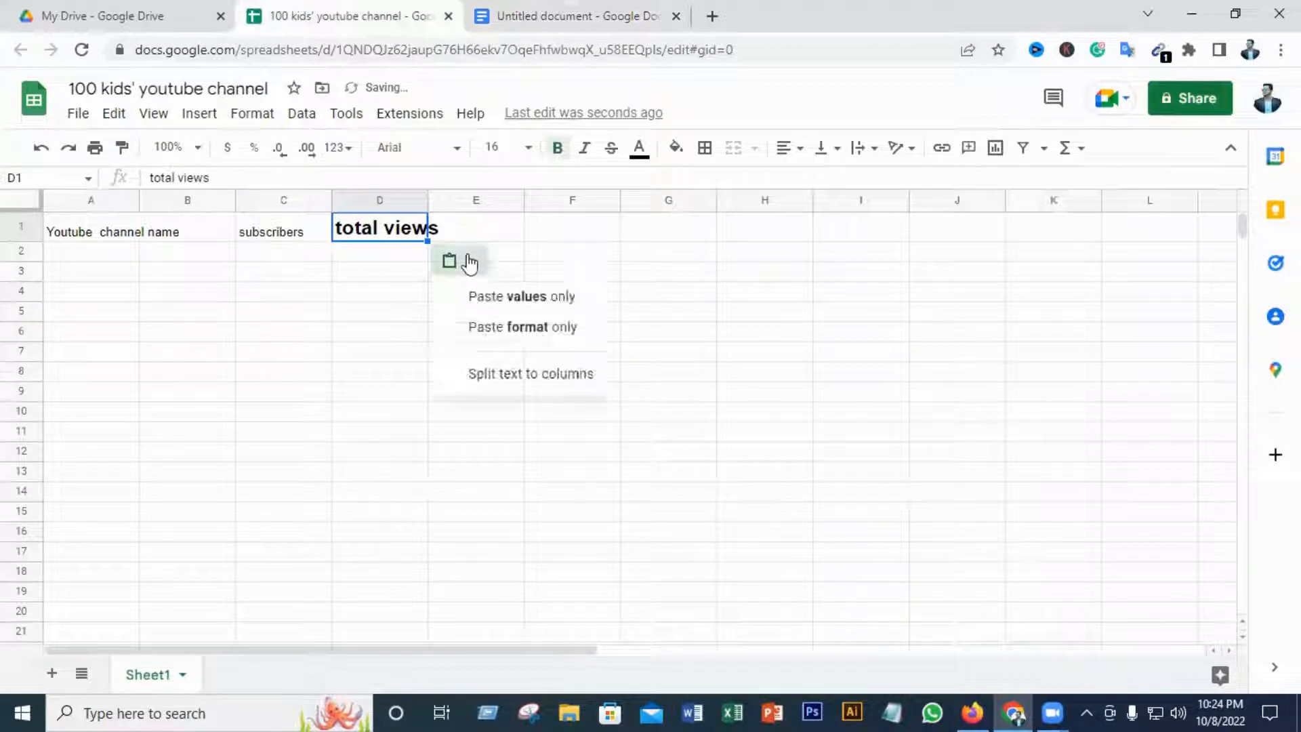
left_click(509, 298)
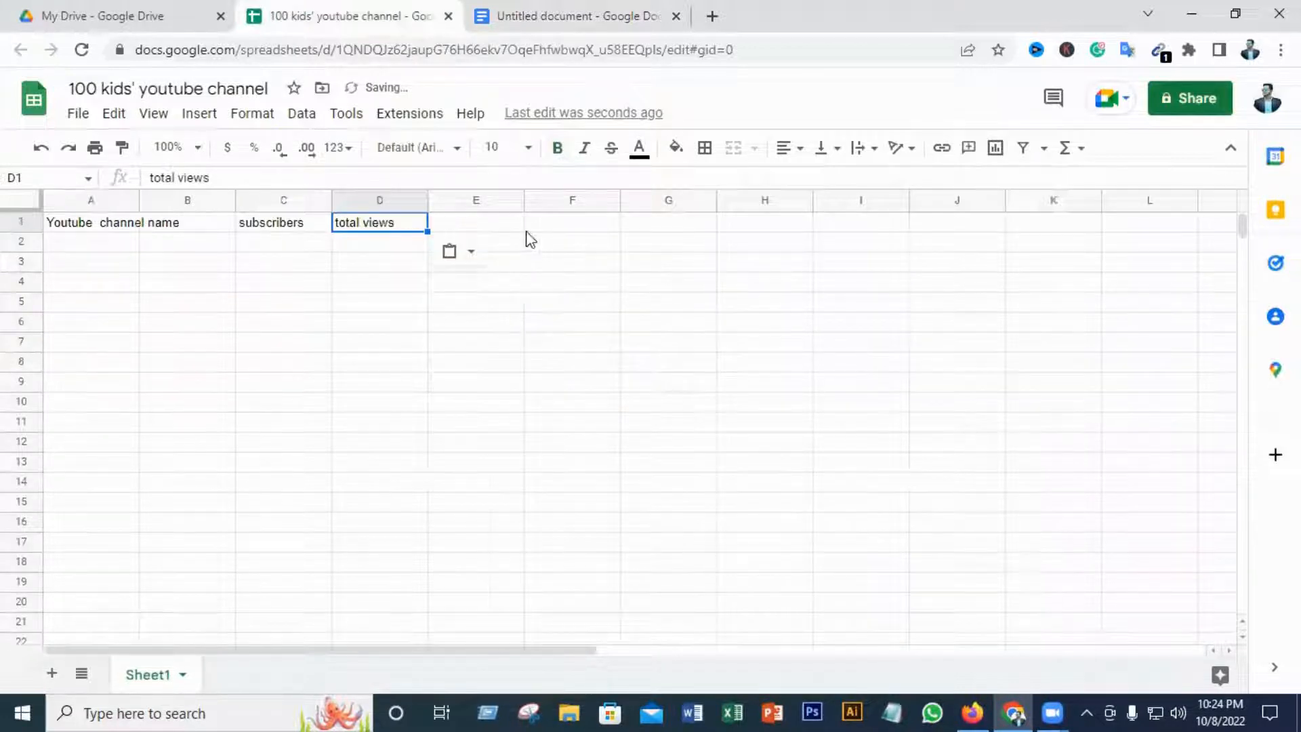
- Copy "location" from item 4 of the document's list and paste it into cell E1 as values only
left_click(551, 11)
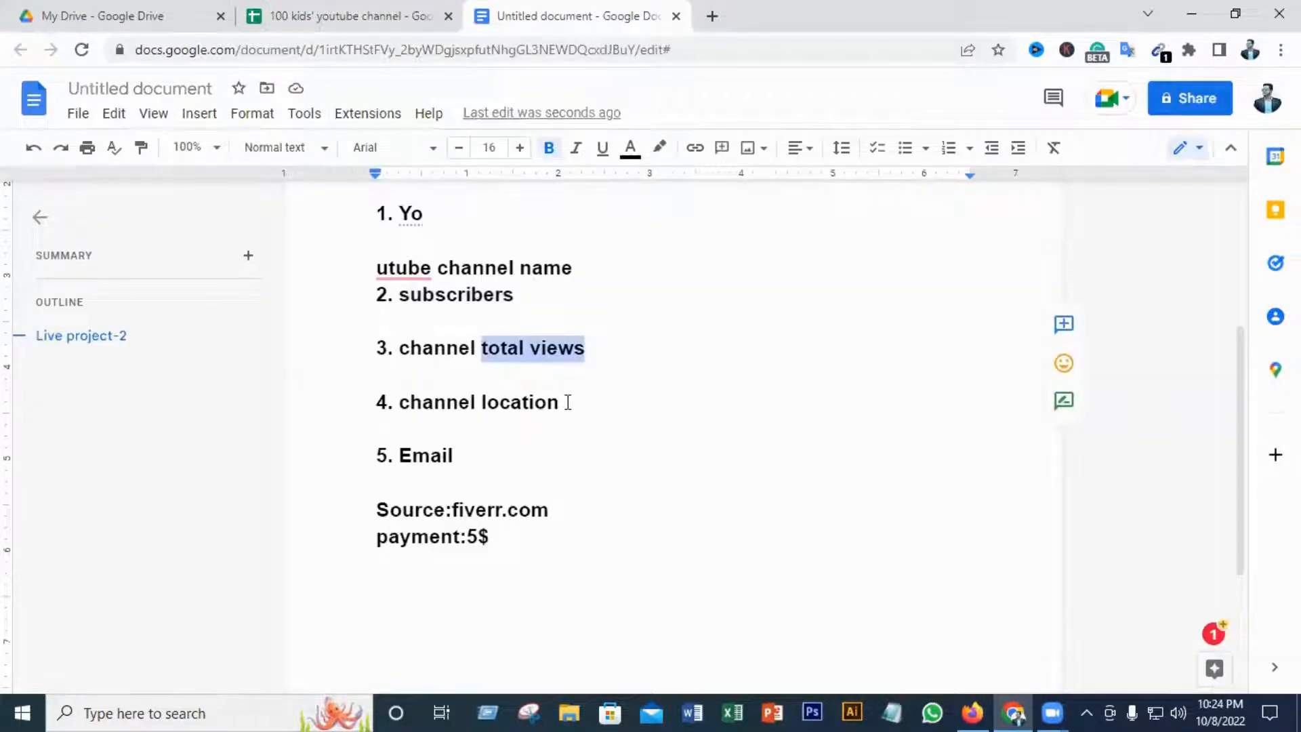
left_click_drag(567, 401, 488, 403)
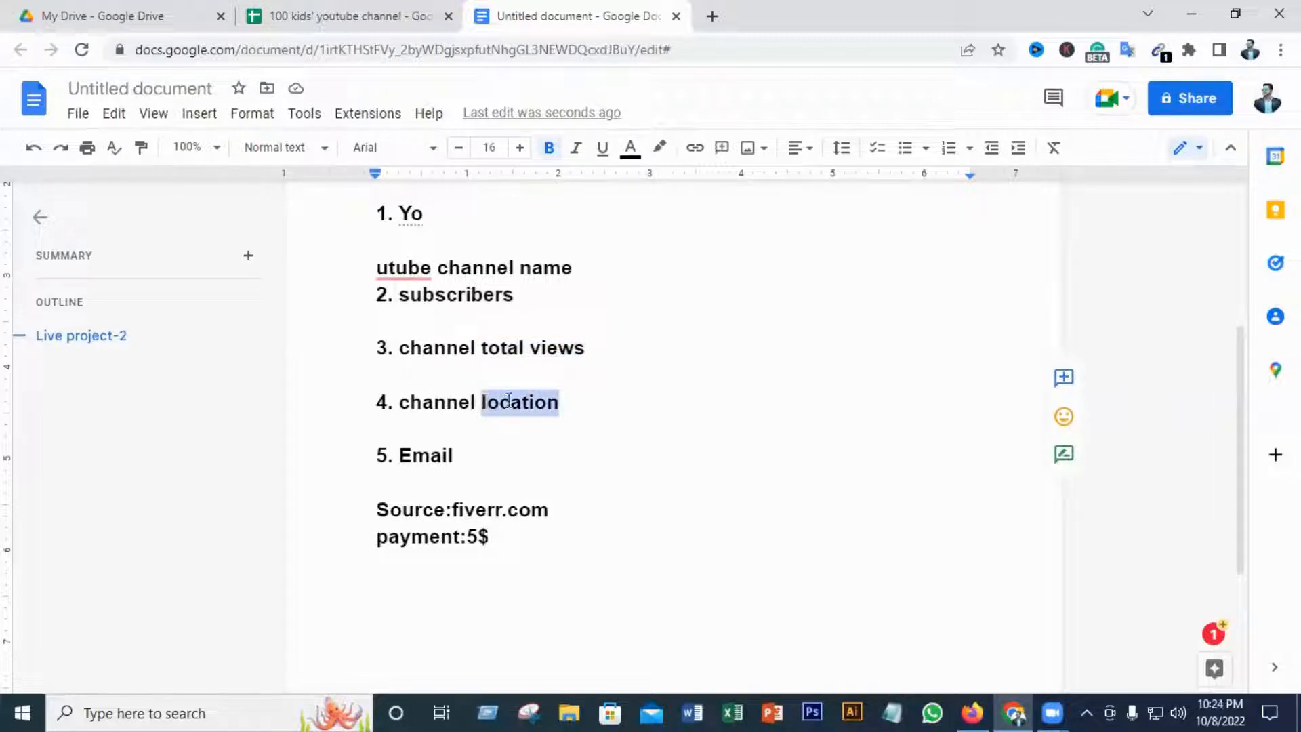
right_click(508, 400)
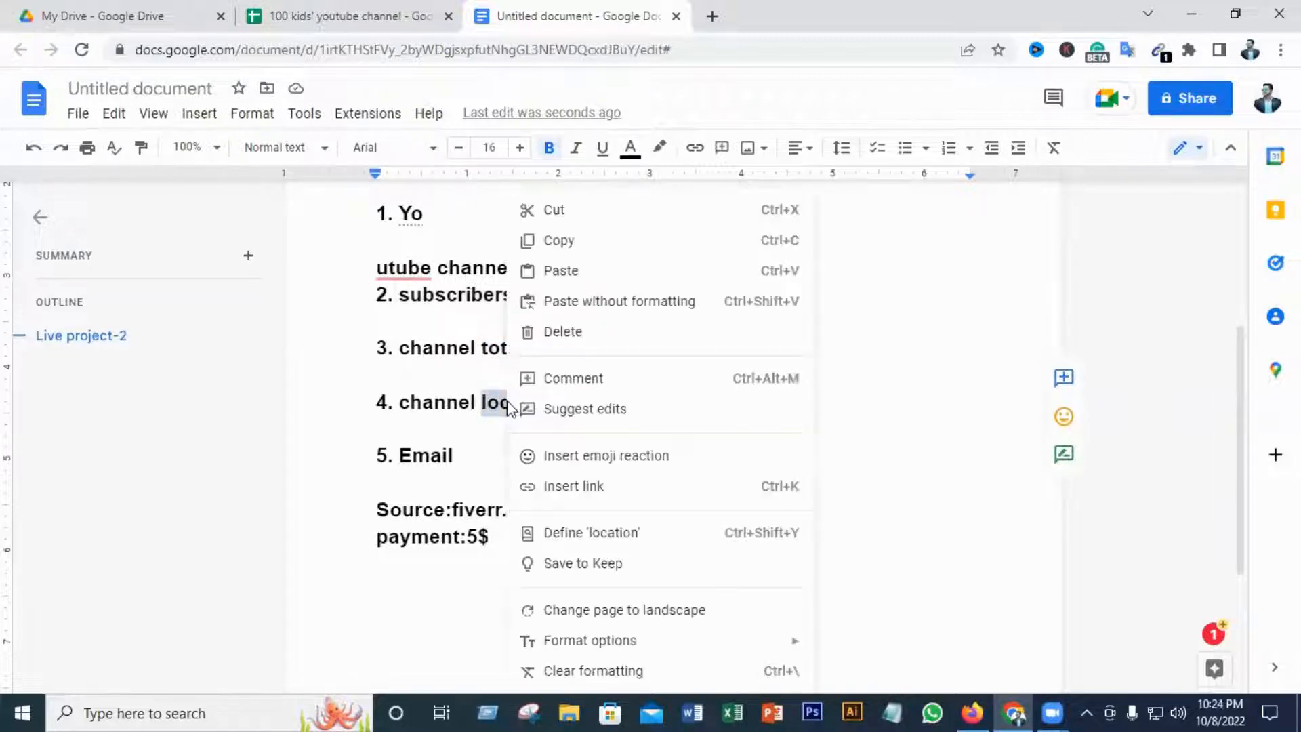
left_click(566, 240)
left_click(345, 15)
left_click(465, 223)
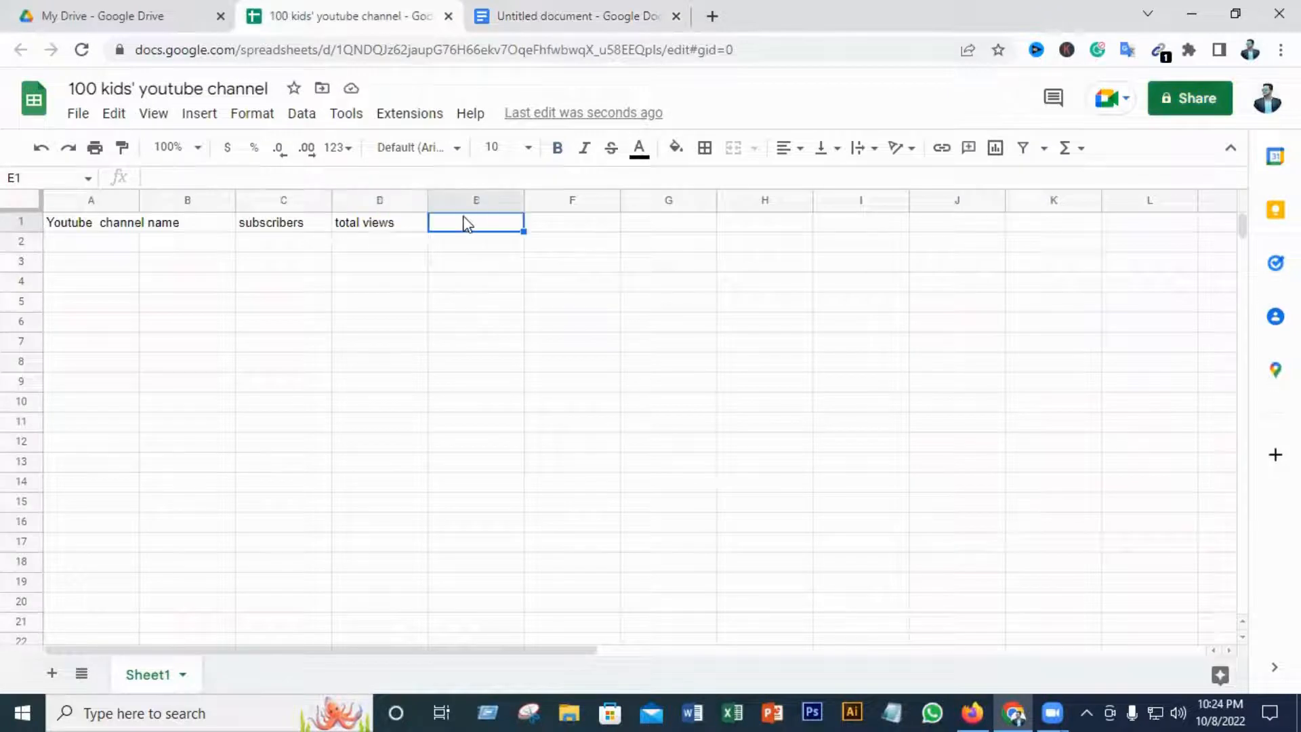
right_click(465, 224)
left_click(522, 227)
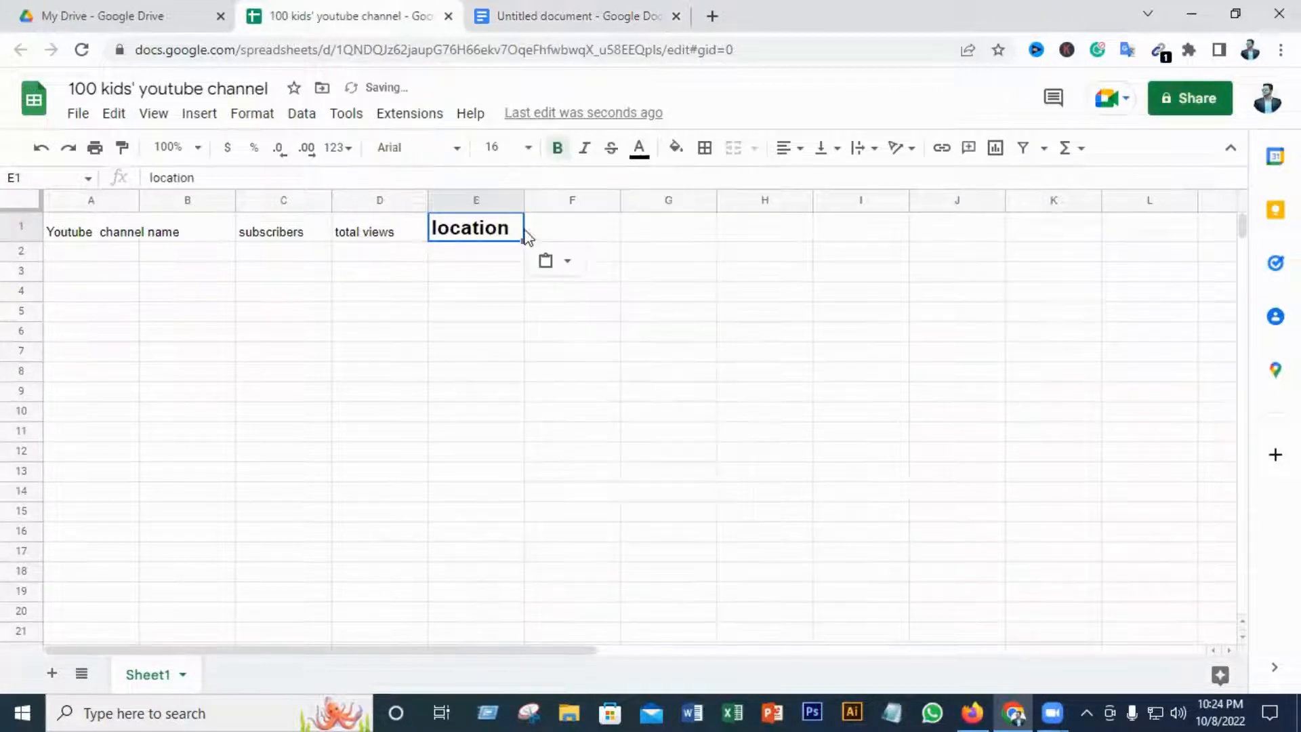
left_click(564, 264)
left_click(574, 294)
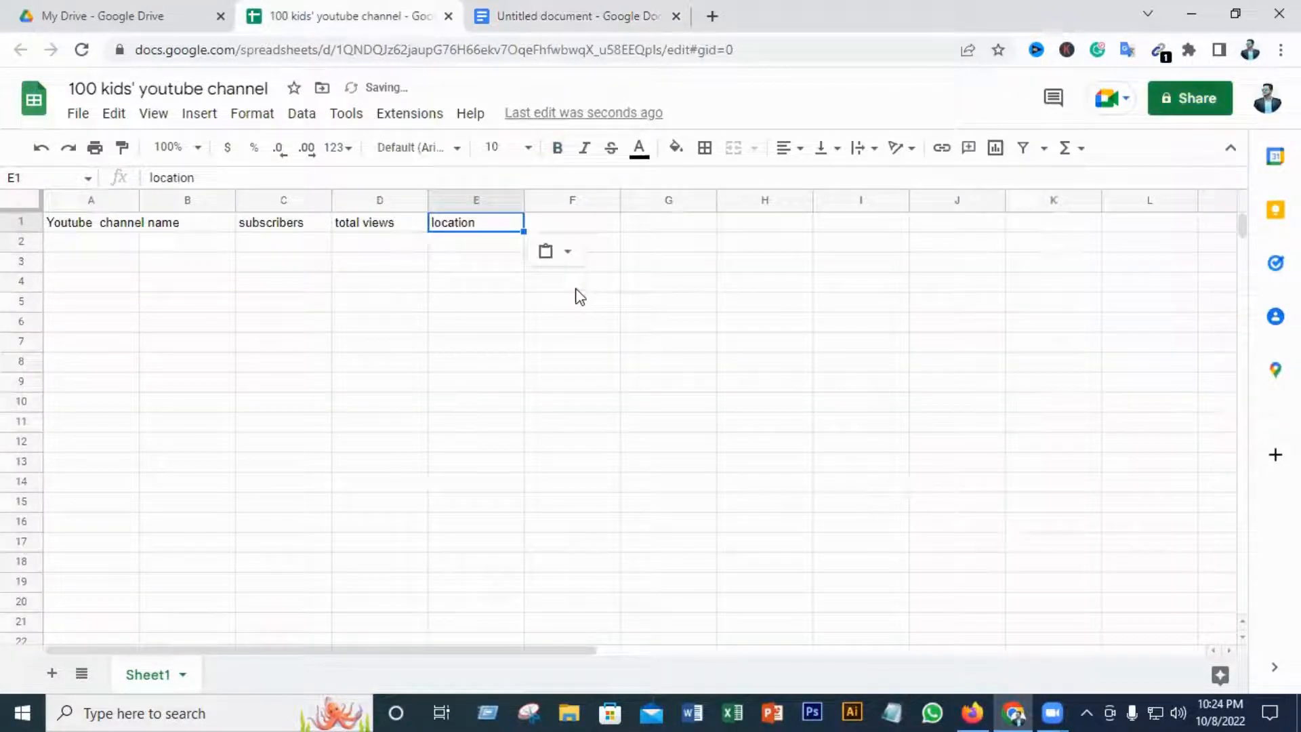
- Copy "Email" from item 5 of the list into cell F1 as values only, and check the document for remaining items
left_click(540, 15)
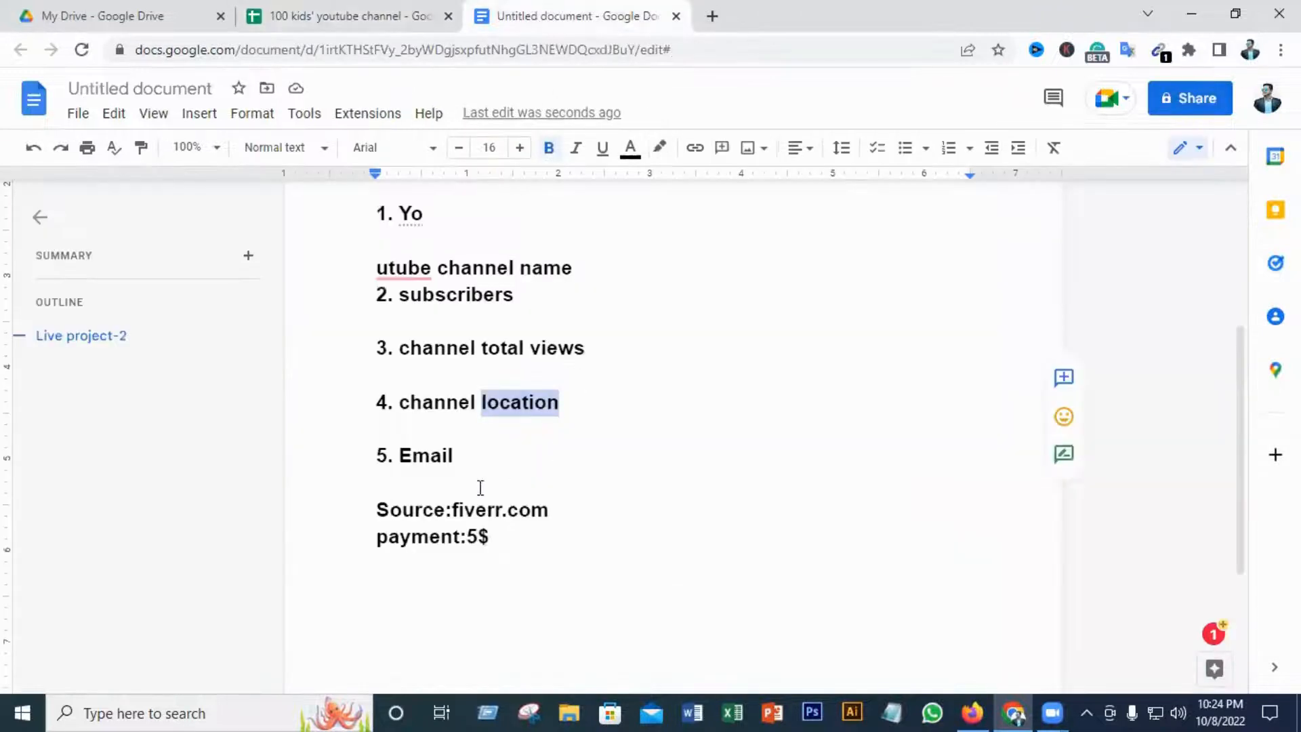
left_click_drag(469, 459, 399, 466)
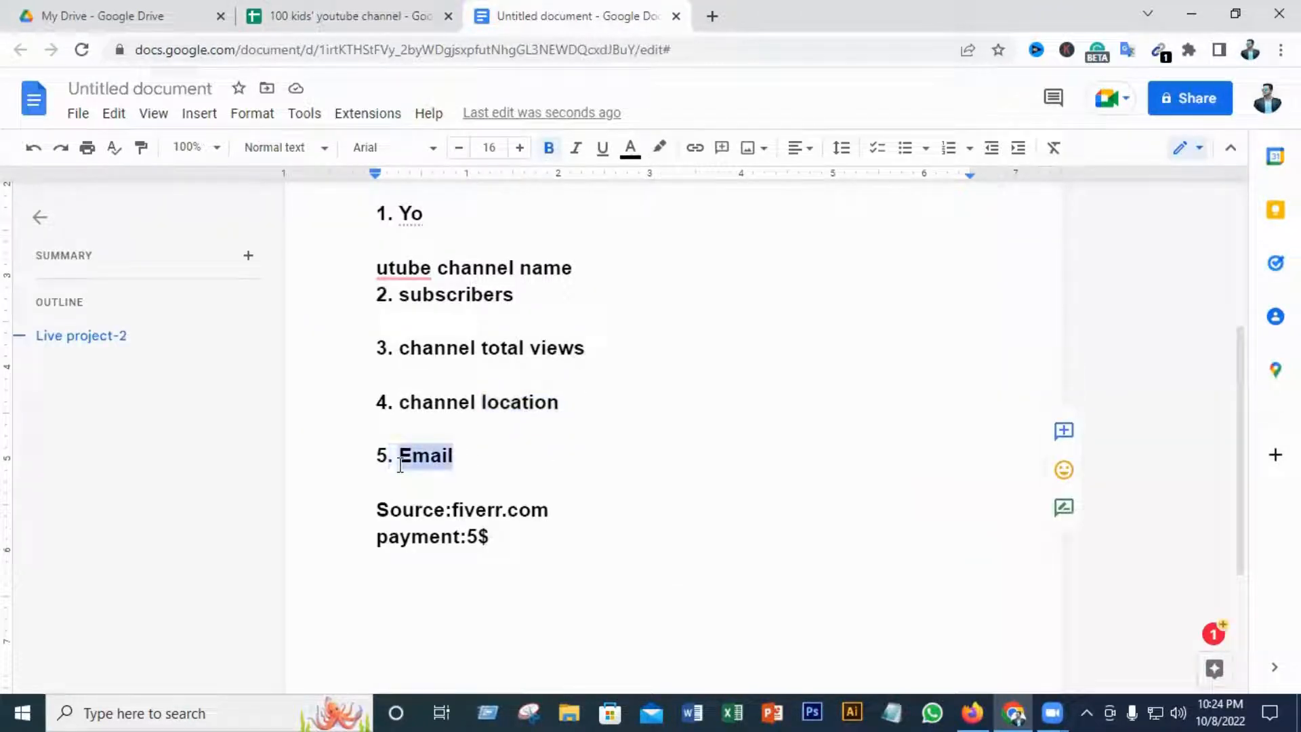
right_click(440, 459)
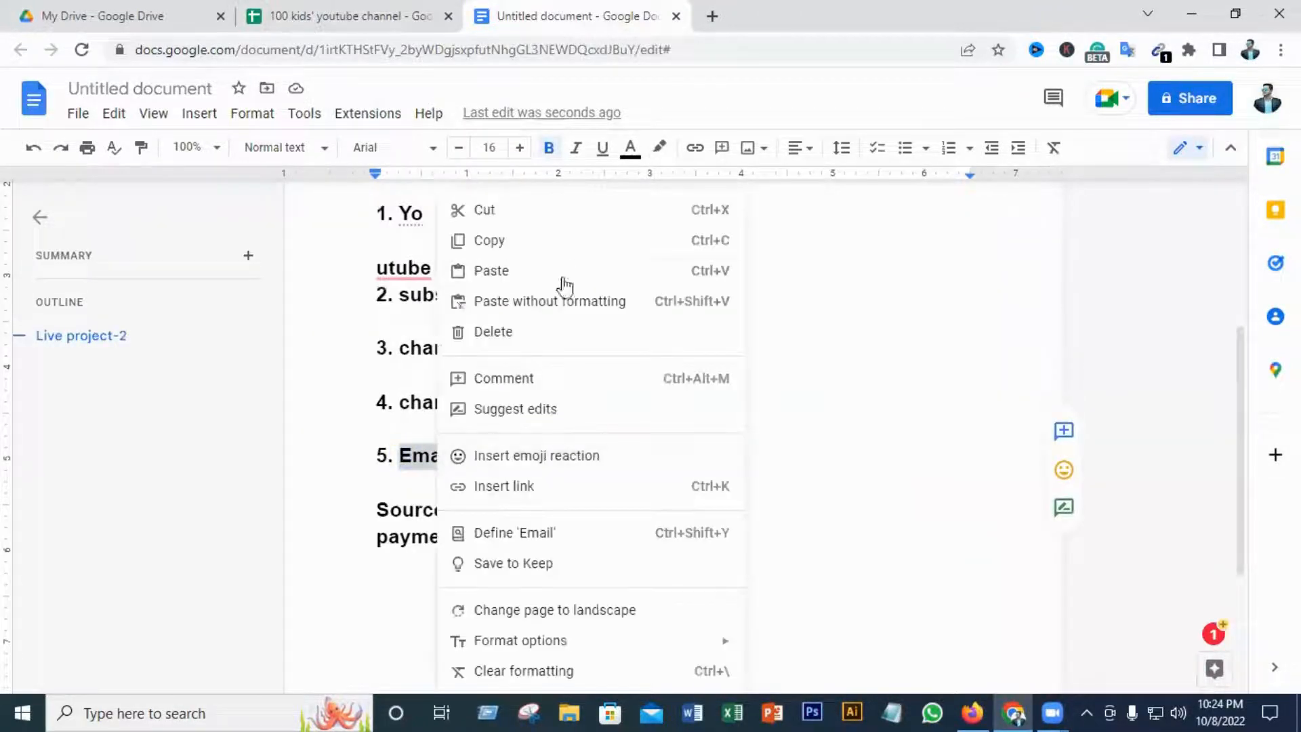
left_click(504, 242)
left_click(380, 18)
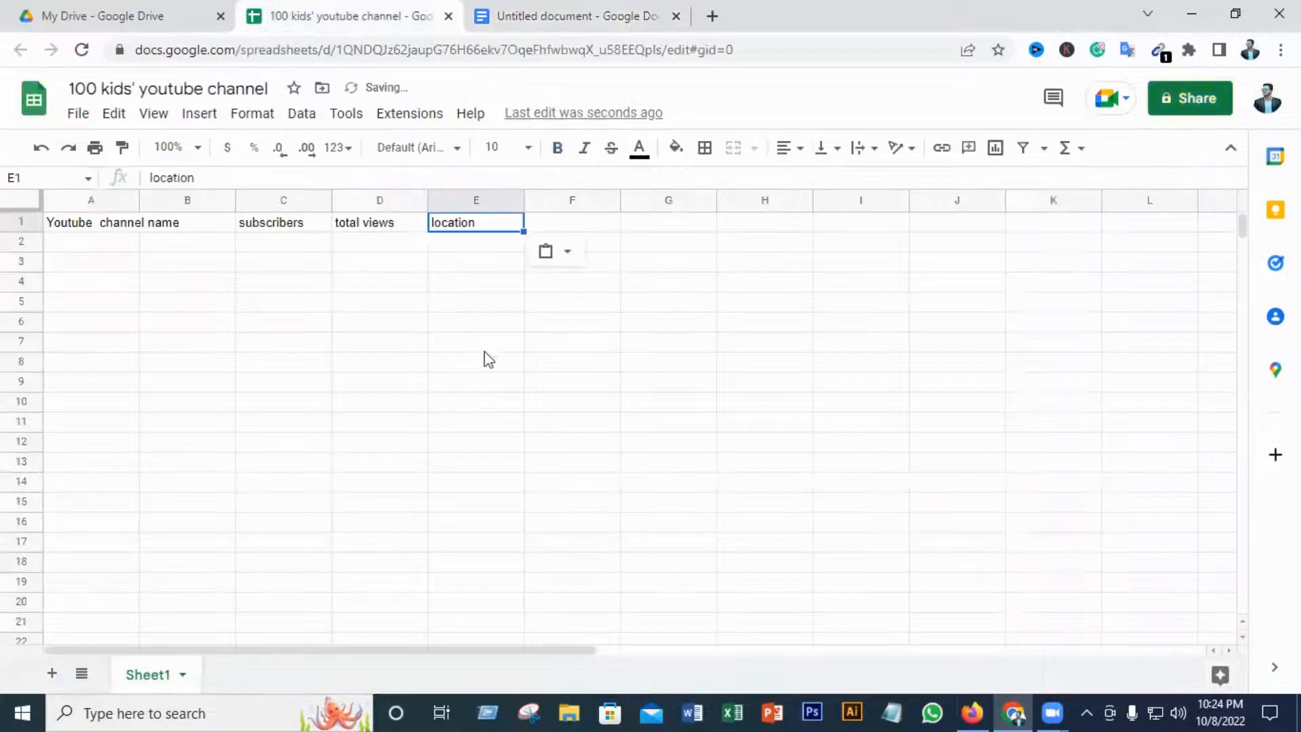
left_click(548, 224)
right_click(547, 225)
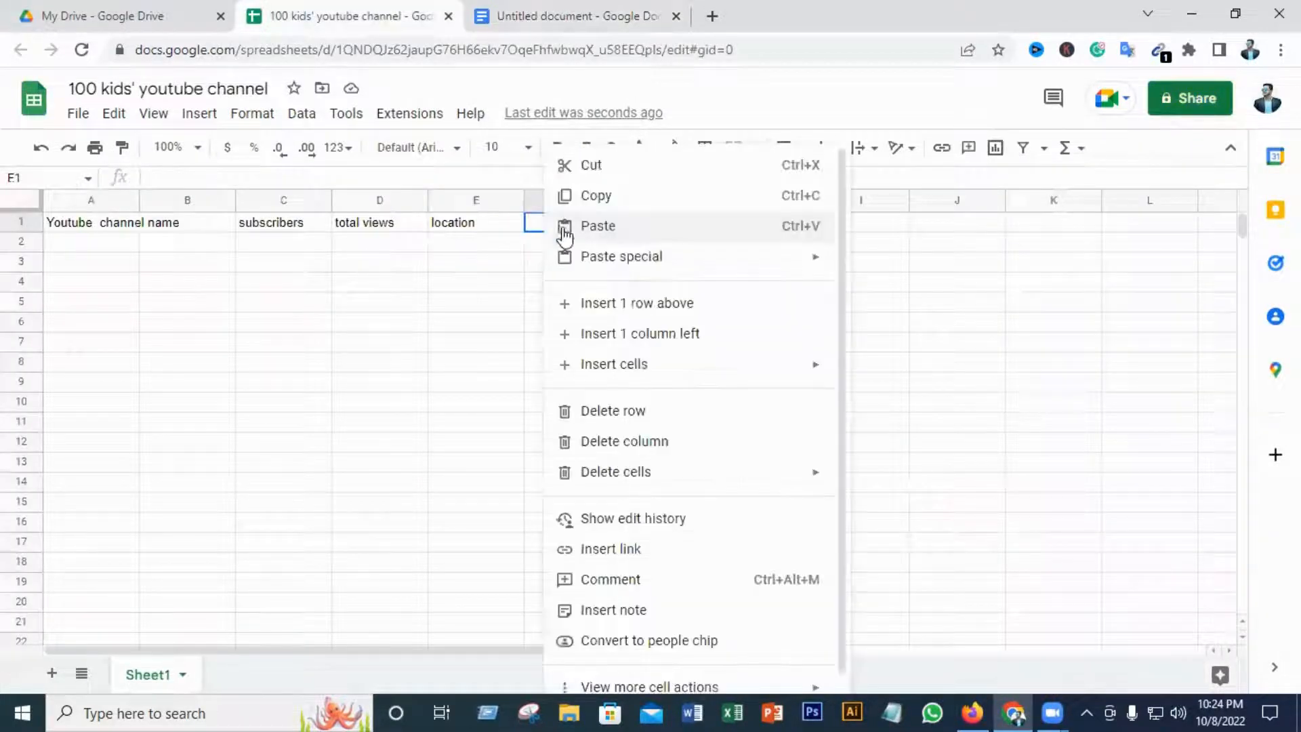
left_click(577, 223)
left_click(657, 271)
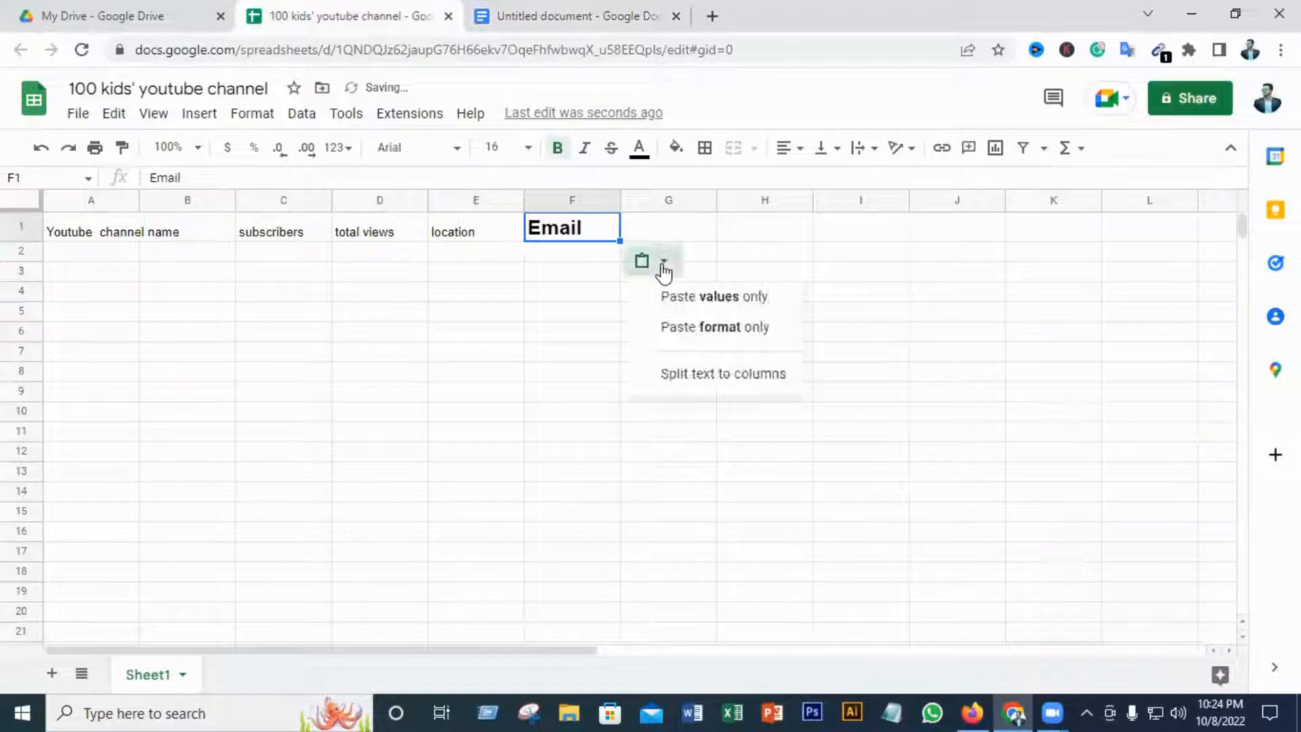
left_click(681, 296)
left_click(582, 16)
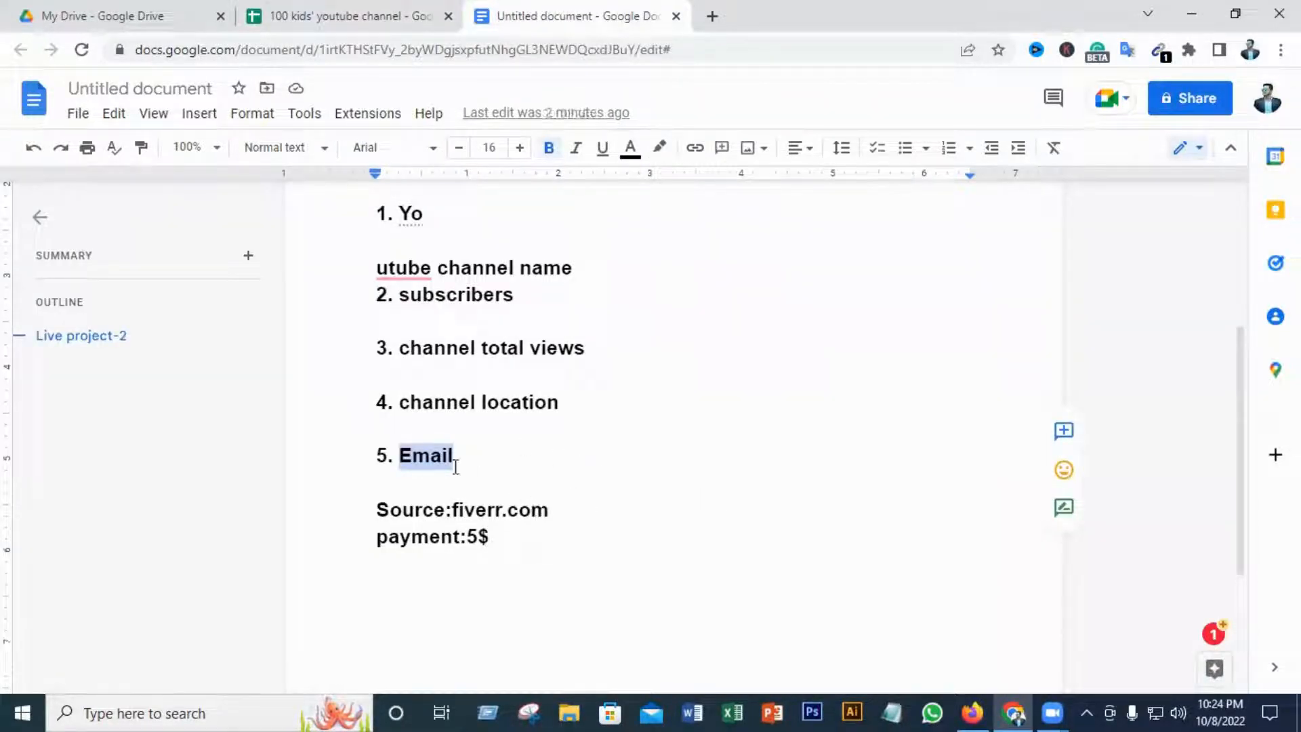
left_click(367, 19)
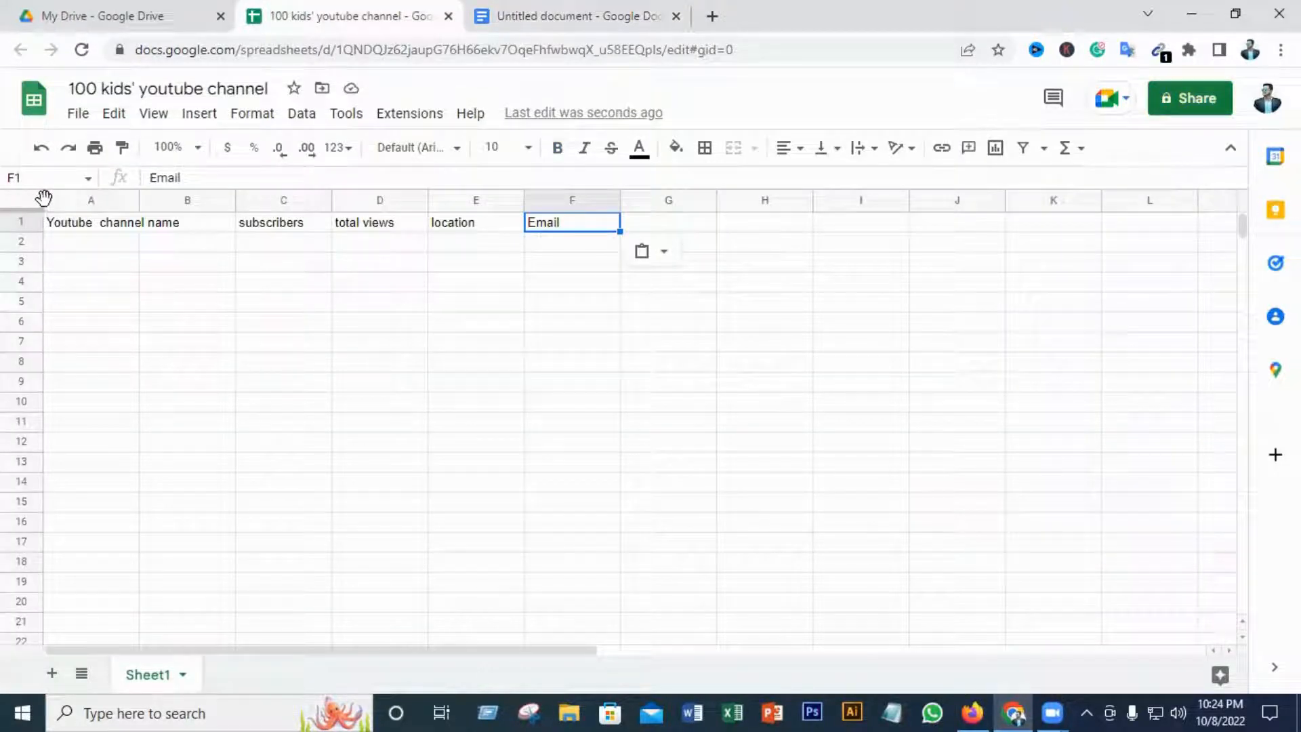
left_click(647, 251)
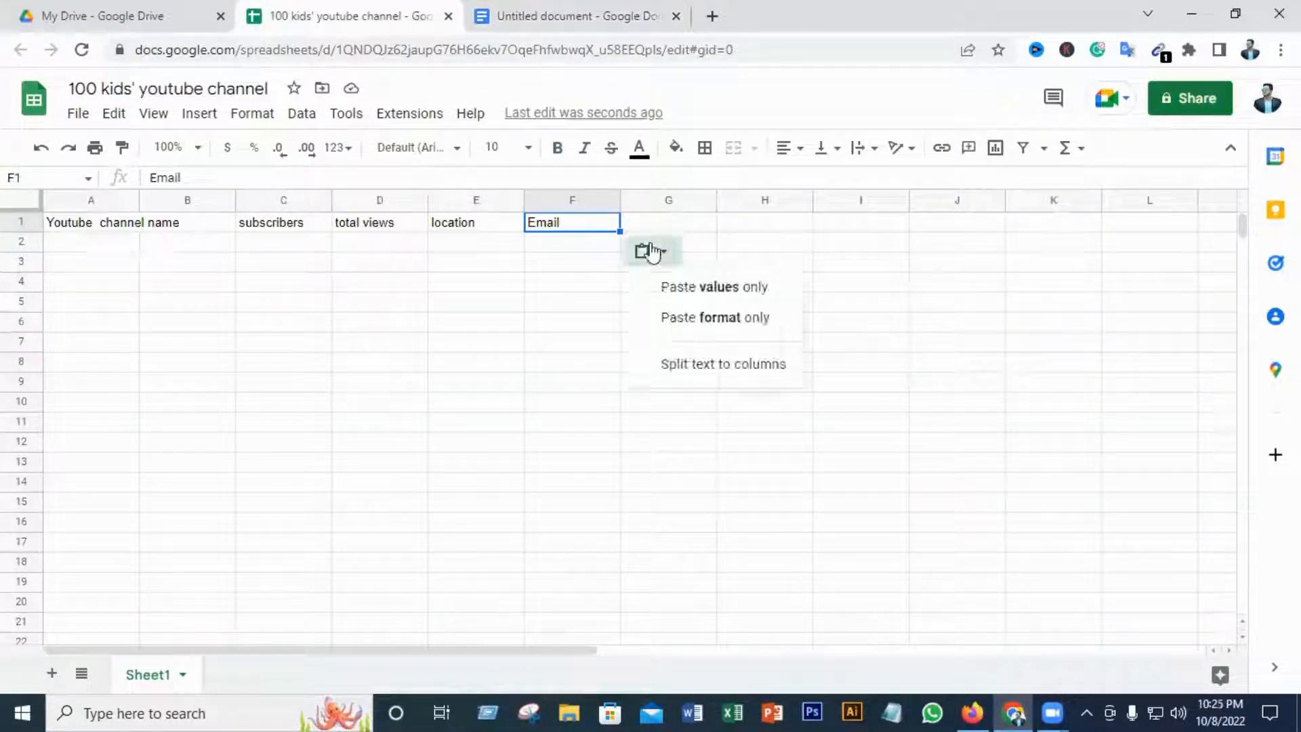
left_click(714, 290)
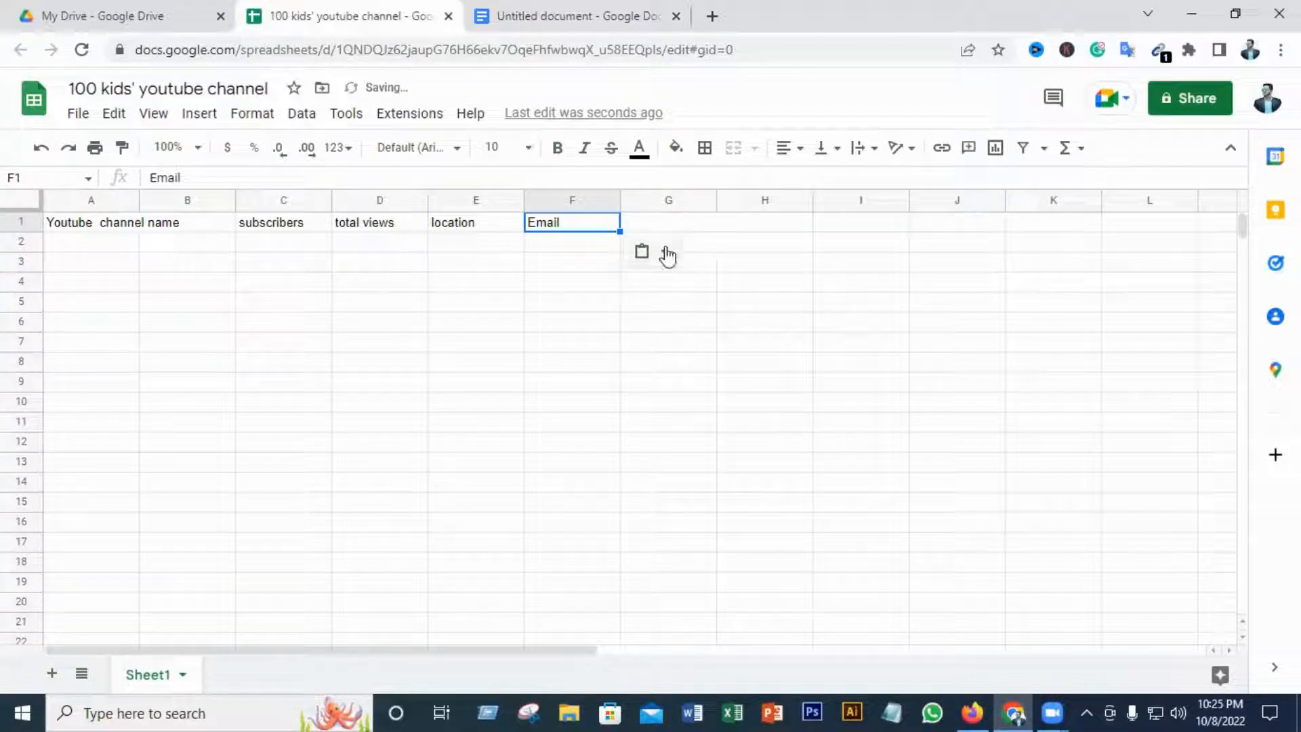
left_click(664, 254)
left_click(703, 288)
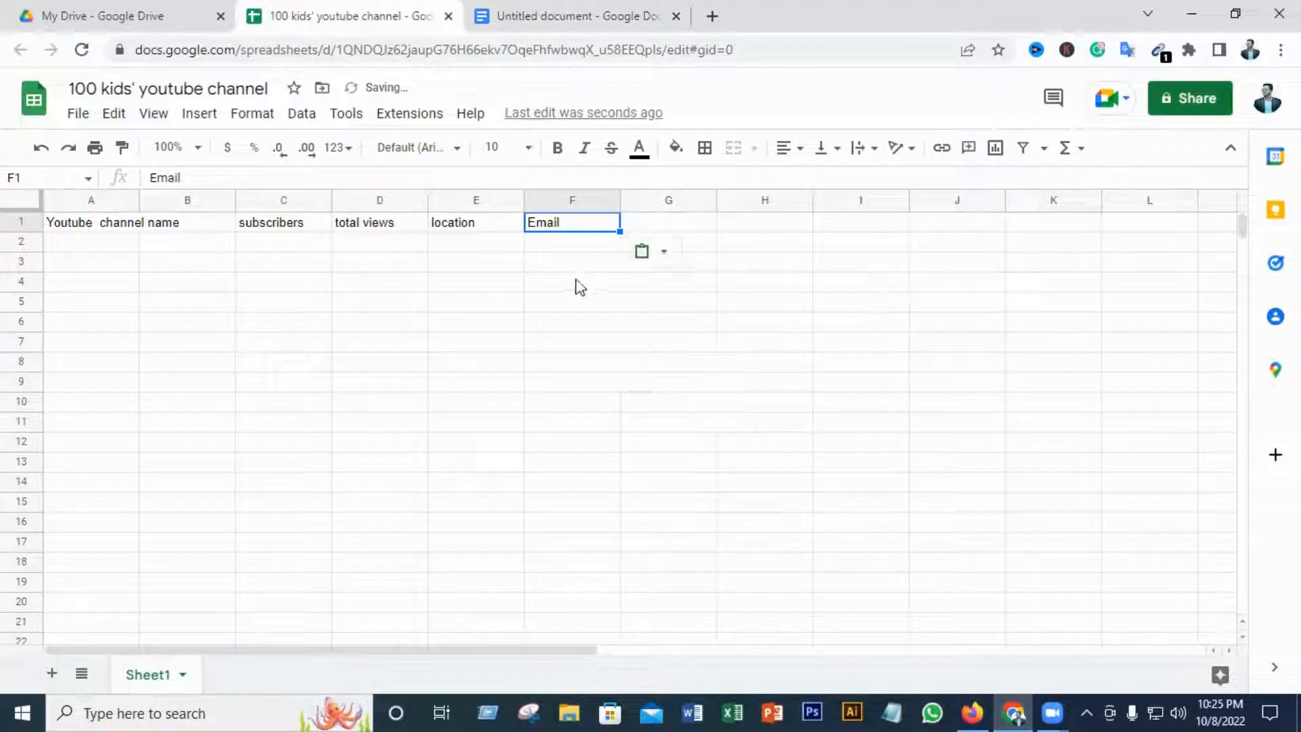
left_click(546, 262)
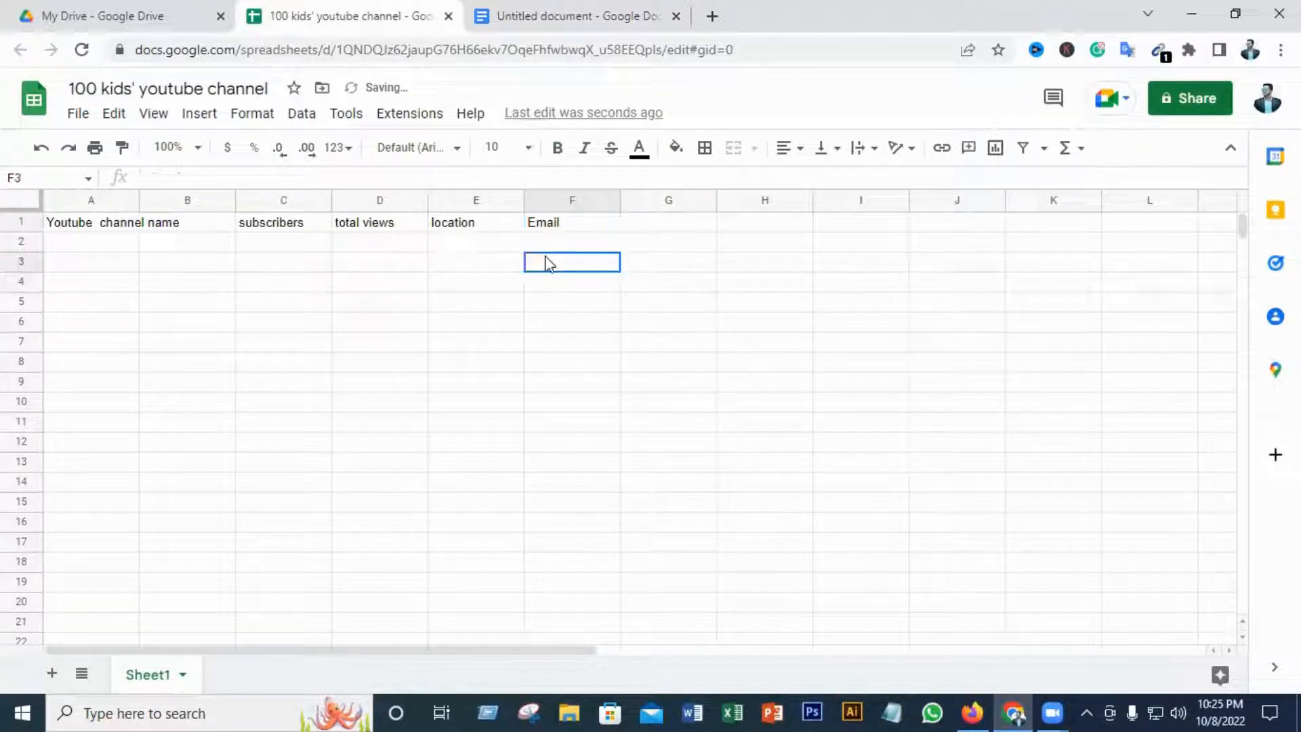
left_click(19, 203)
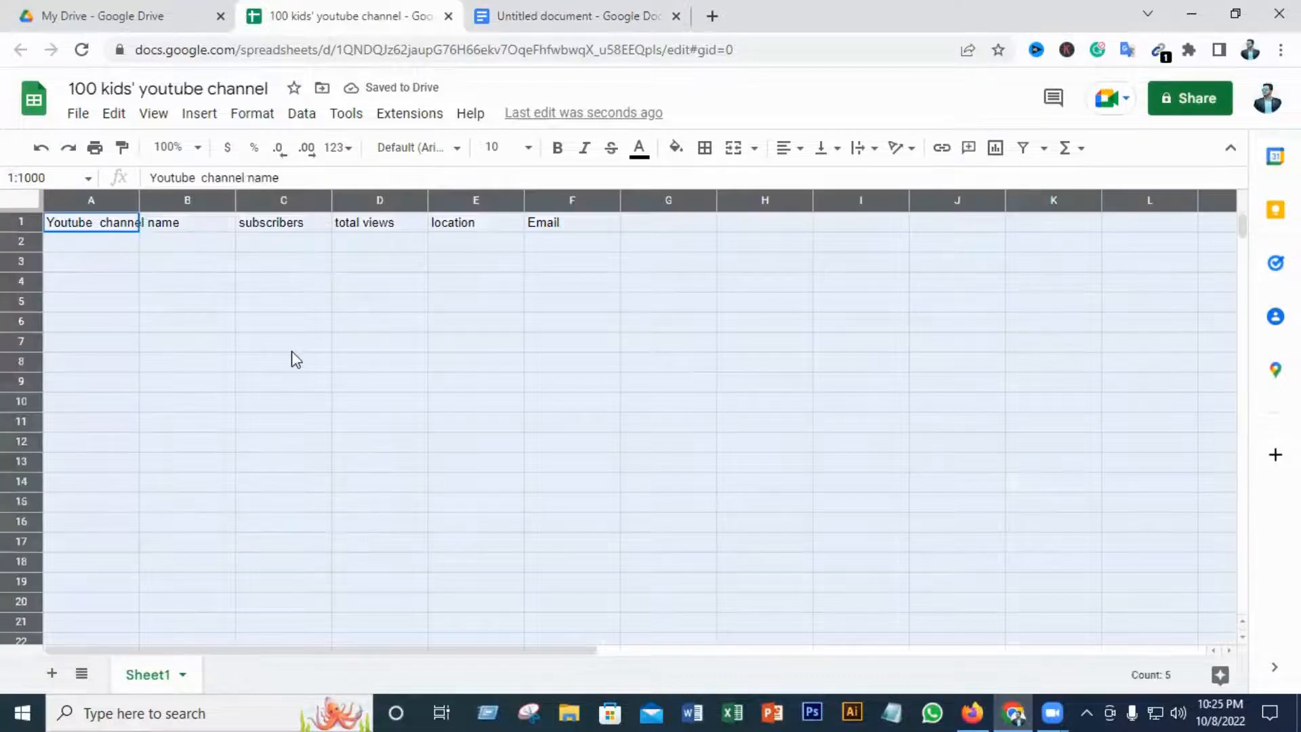
left_click(292, 350)
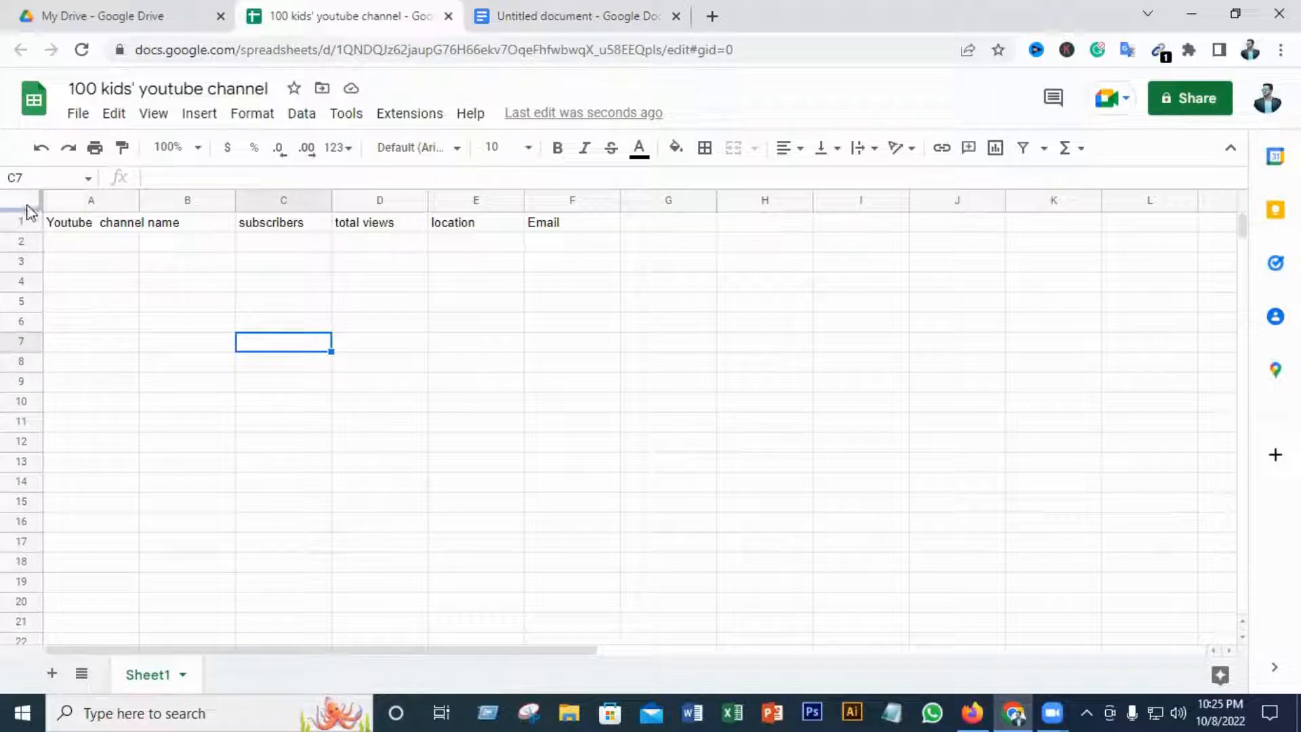
left_click(34, 202)
left_click(128, 284)
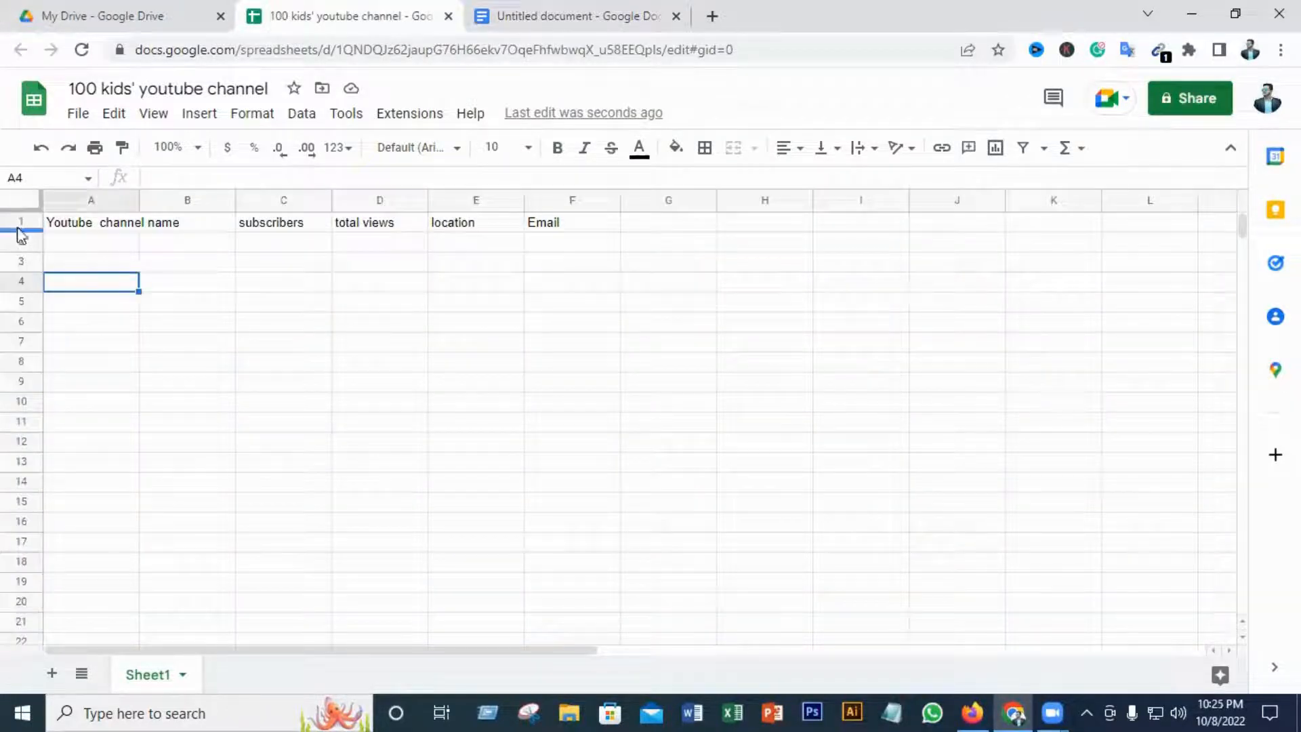
- Apply all borders to rows 1 through 5
left_click_drag(17, 229, 124, 306)
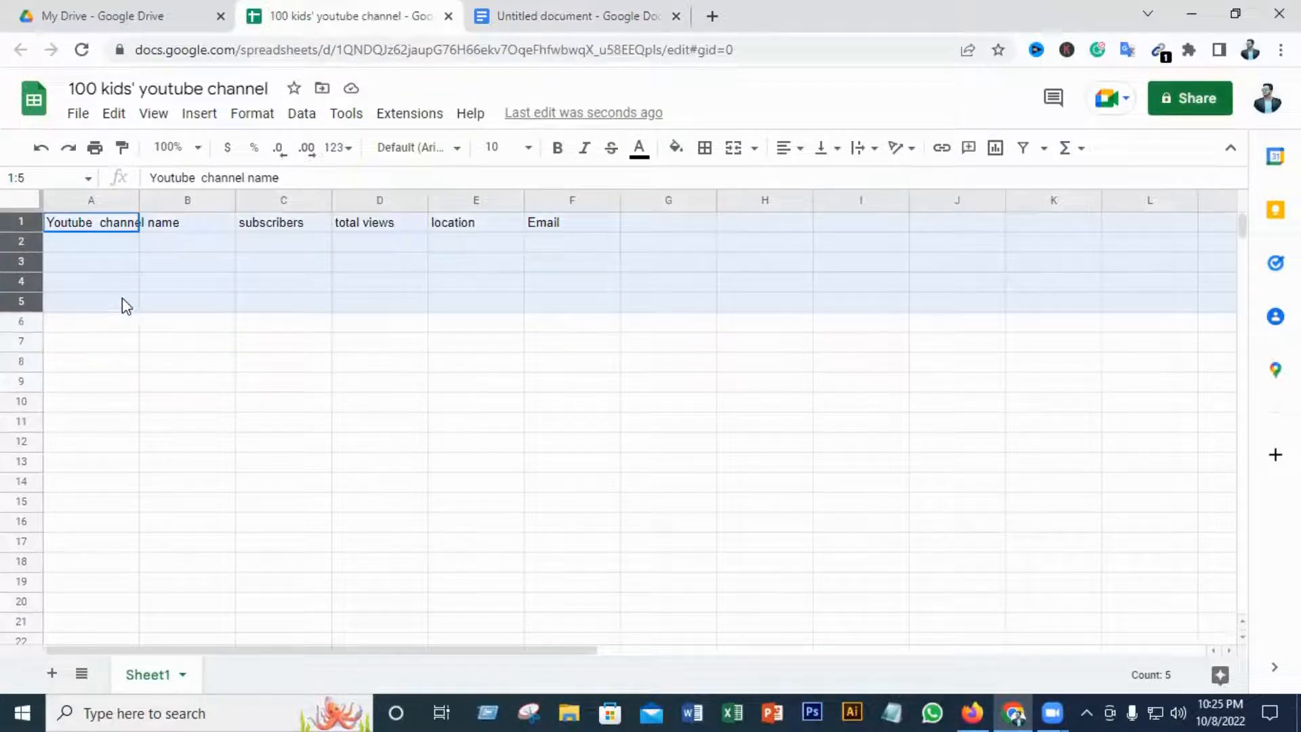
left_click(704, 150)
left_click(712, 185)
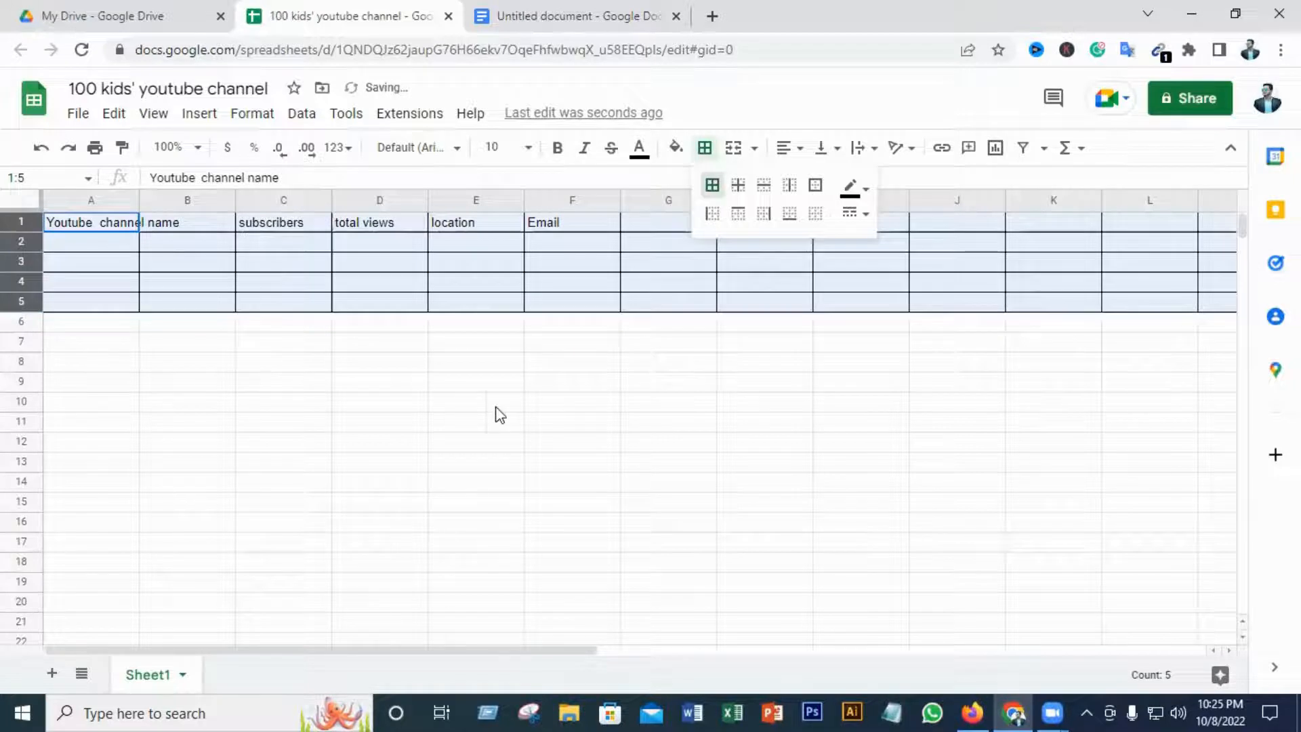
left_click(537, 410)
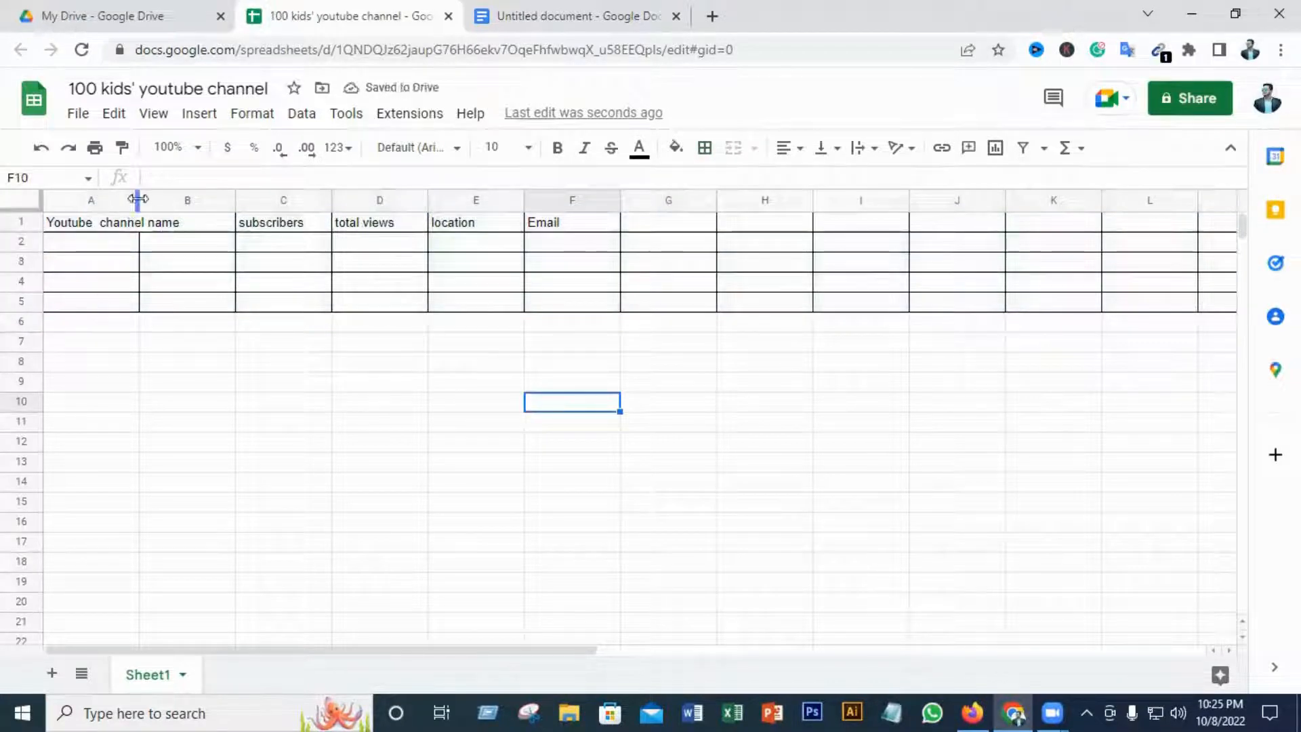
- Widen column A to fit the "Youtube channel name" header and shrink the empty column B to a narrow sliver
left_click_drag(136, 197, 194, 198)
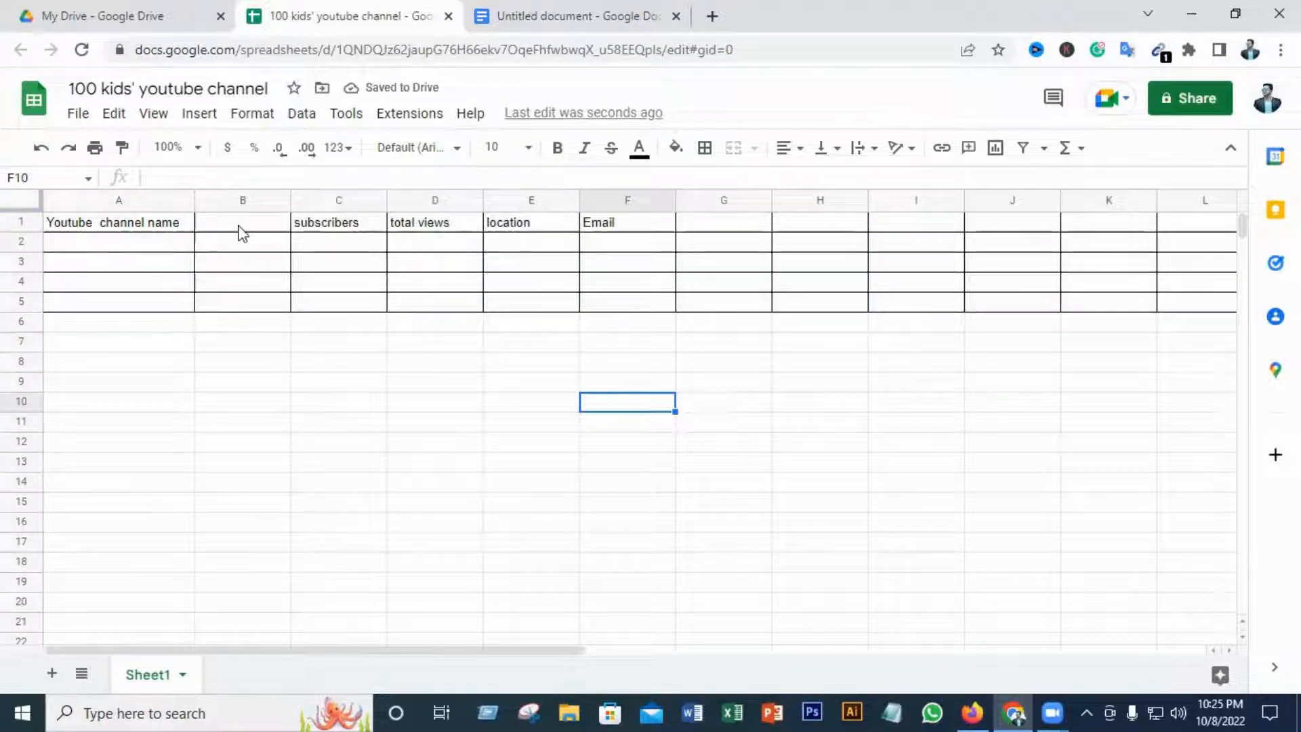
left_click(562, 9)
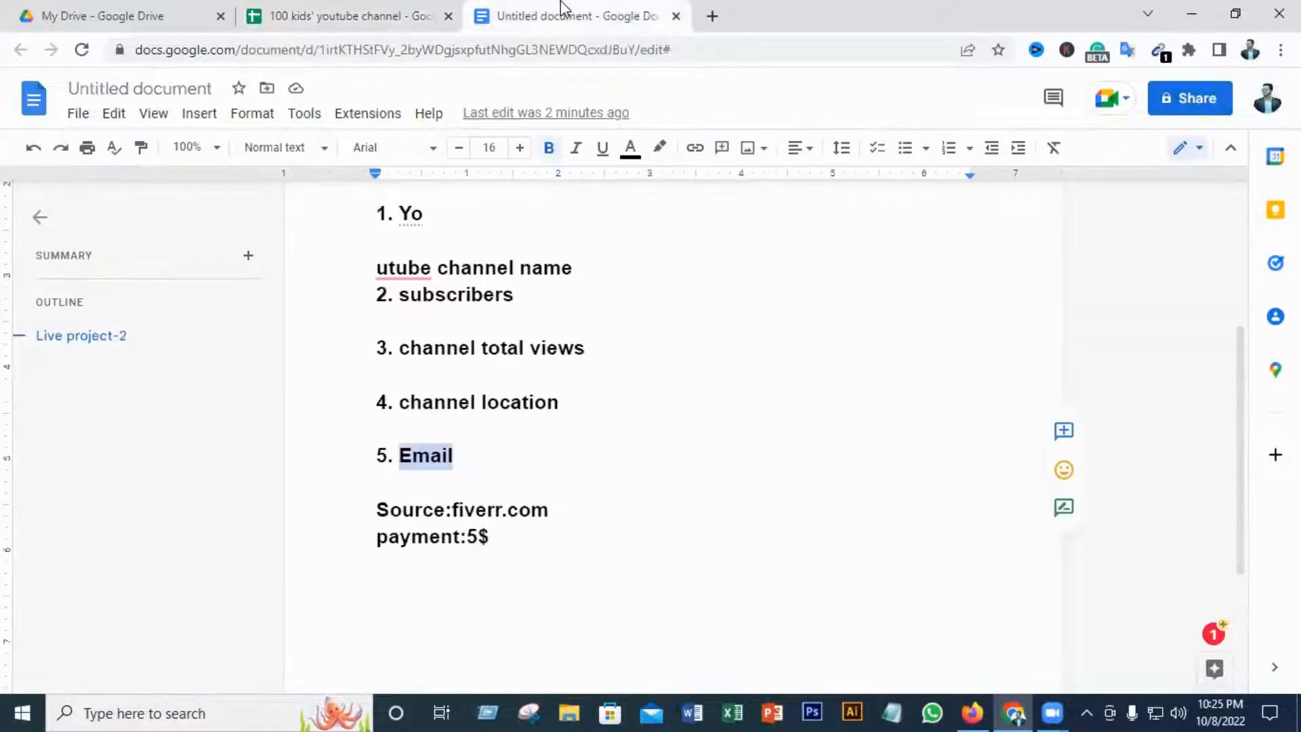
left_click(355, 16)
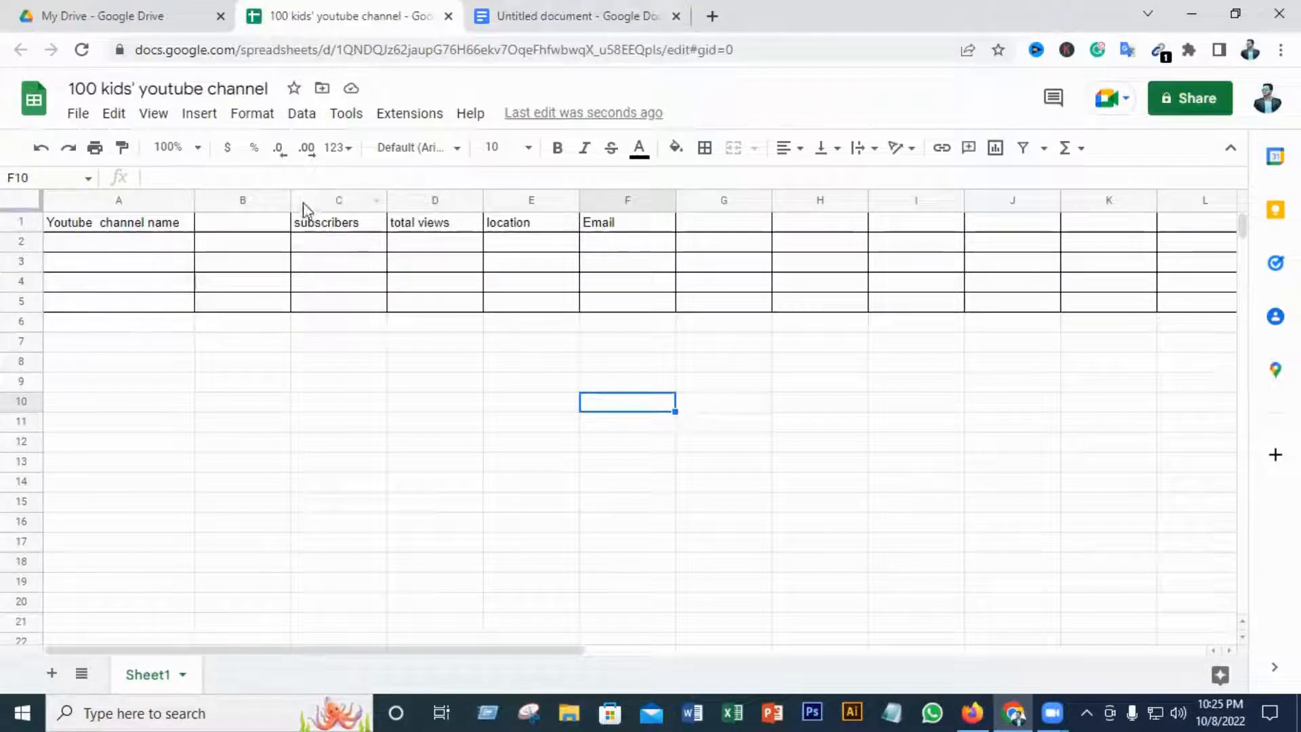
left_click_drag(288, 198, 197, 195)
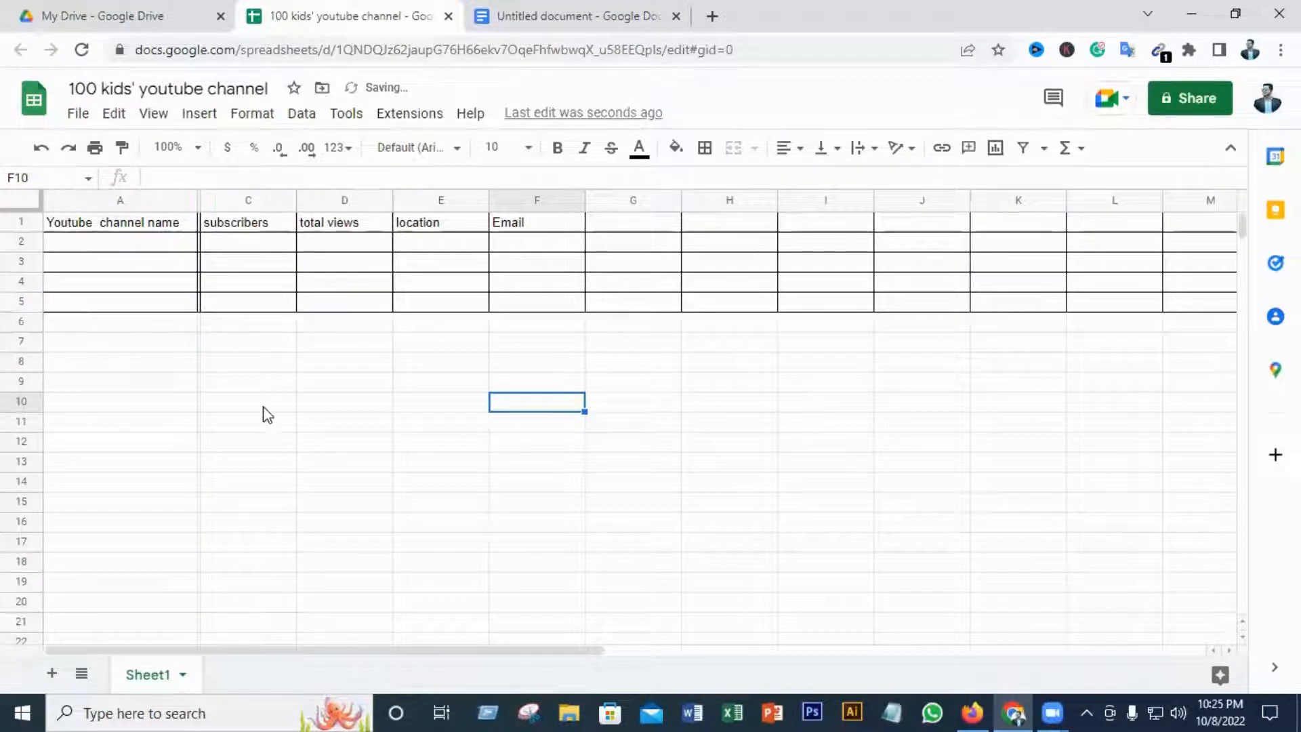
right_click(196, 200)
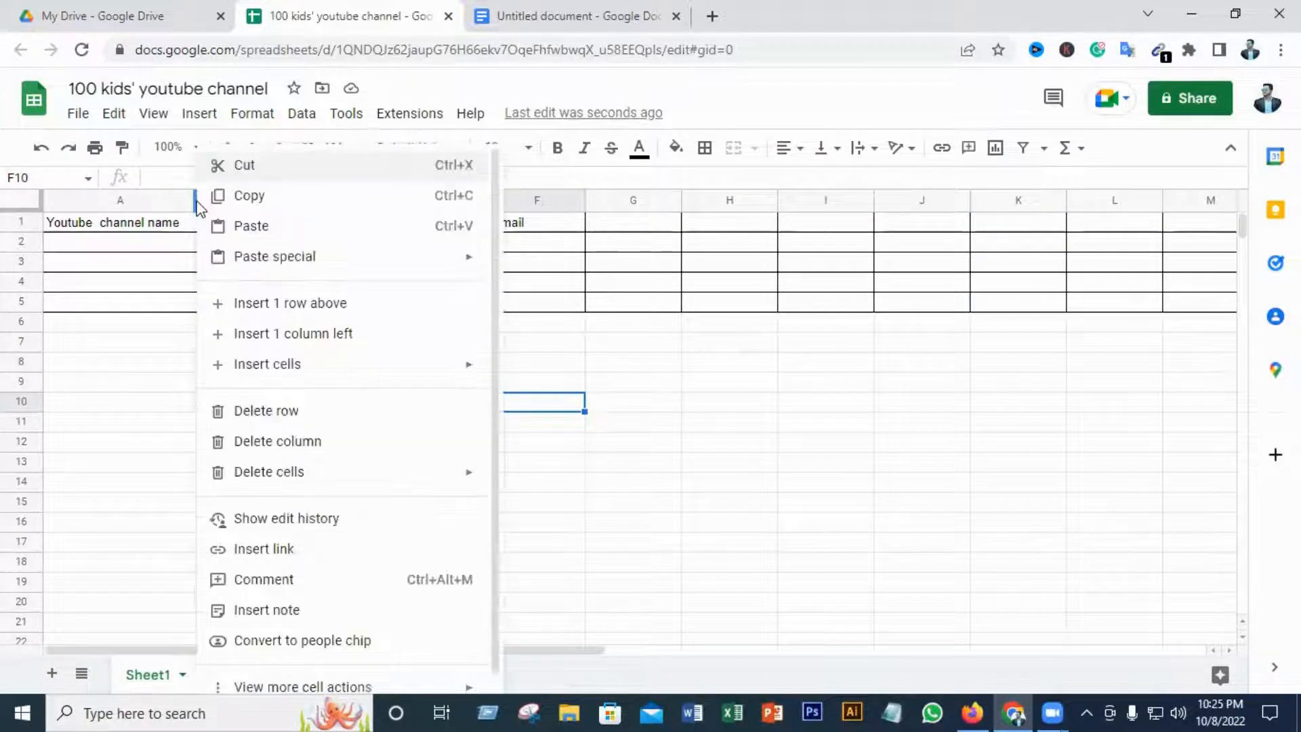
left_click(247, 166)
left_click(231, 287)
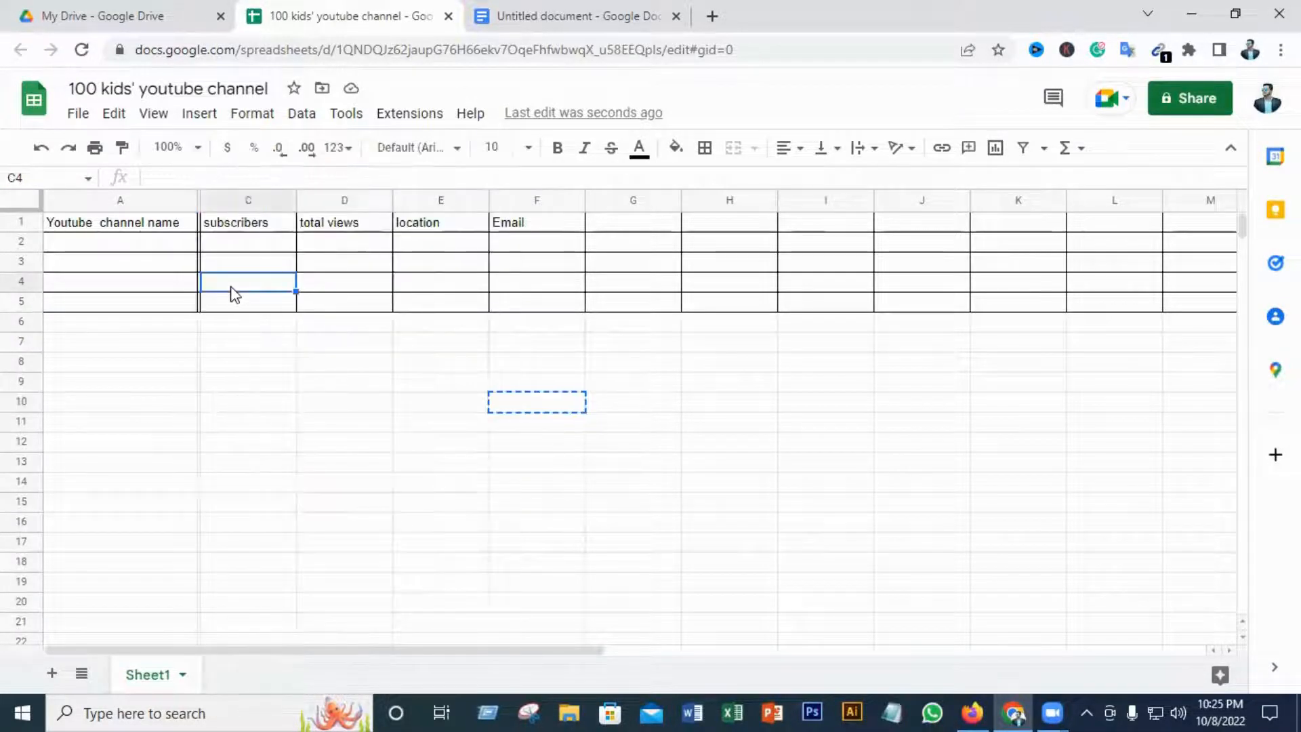
left_click(847, 368)
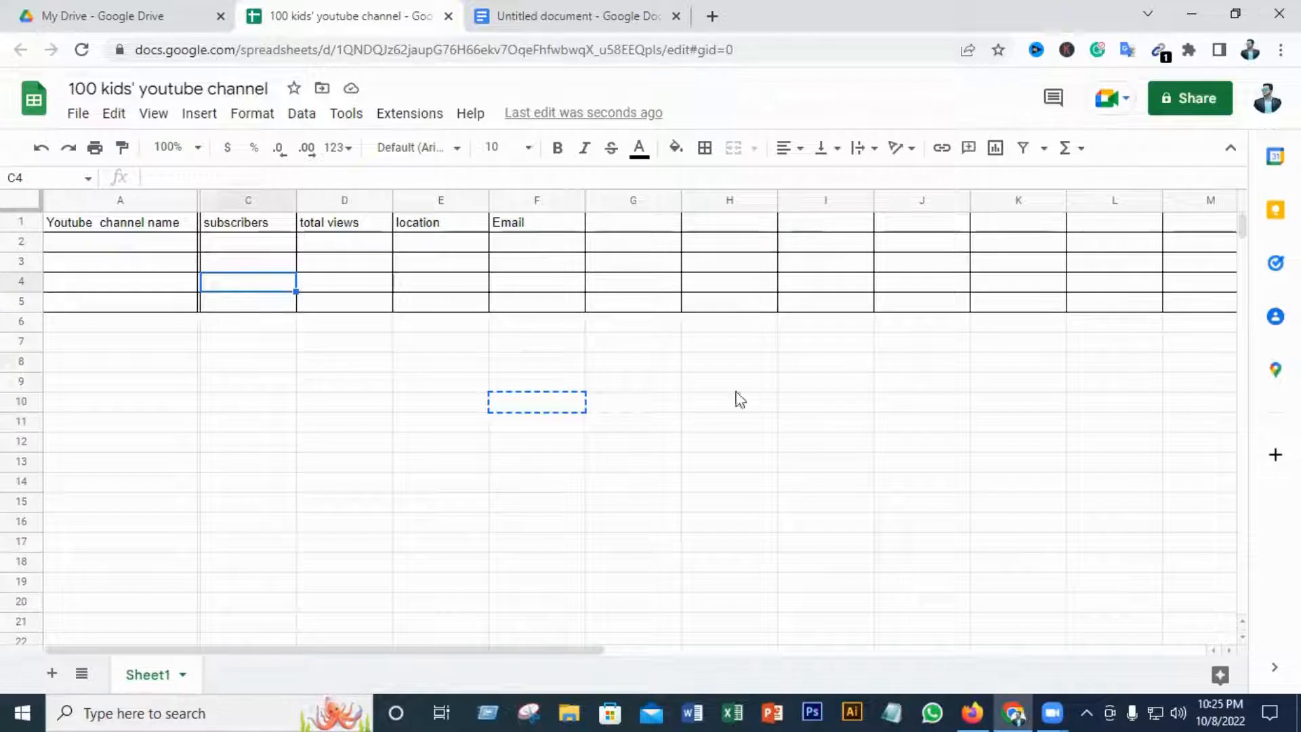
- Delete the empty row 10 below the bordered area
left_click(535, 402)
right_click(534, 403)
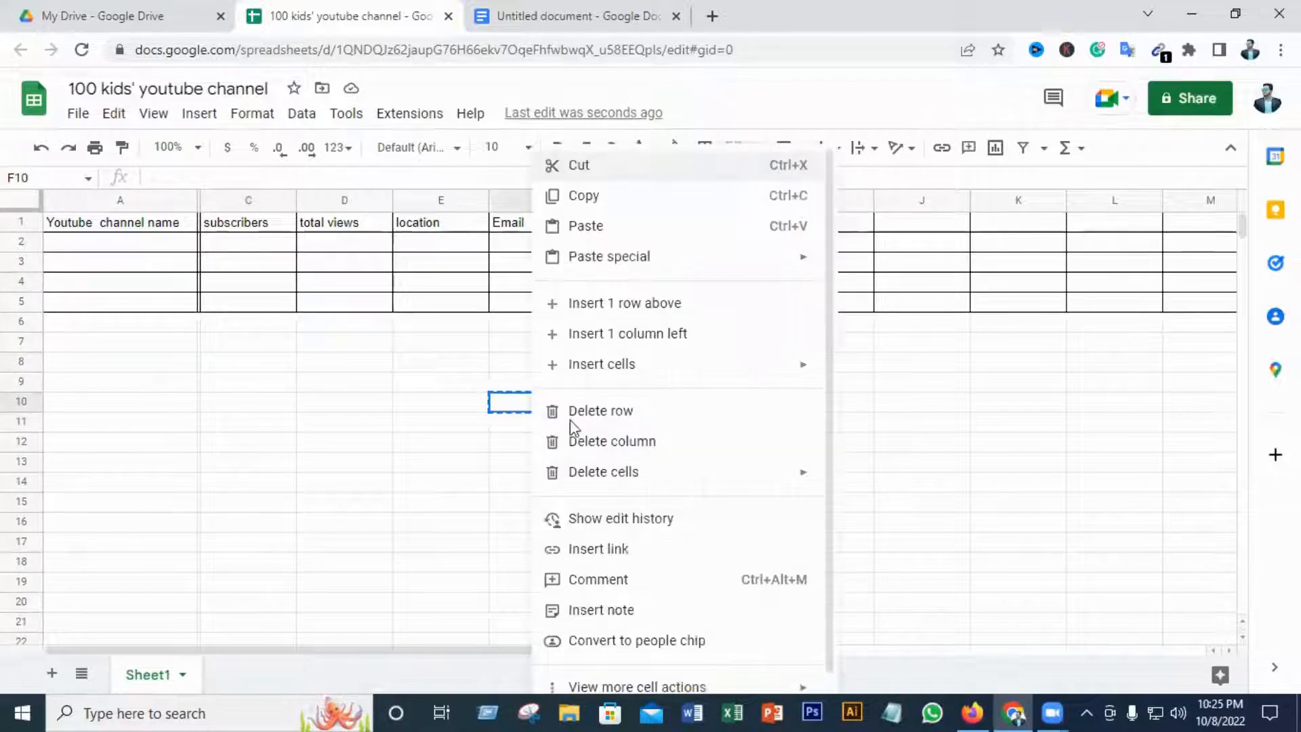
left_click(595, 410)
left_click(478, 362)
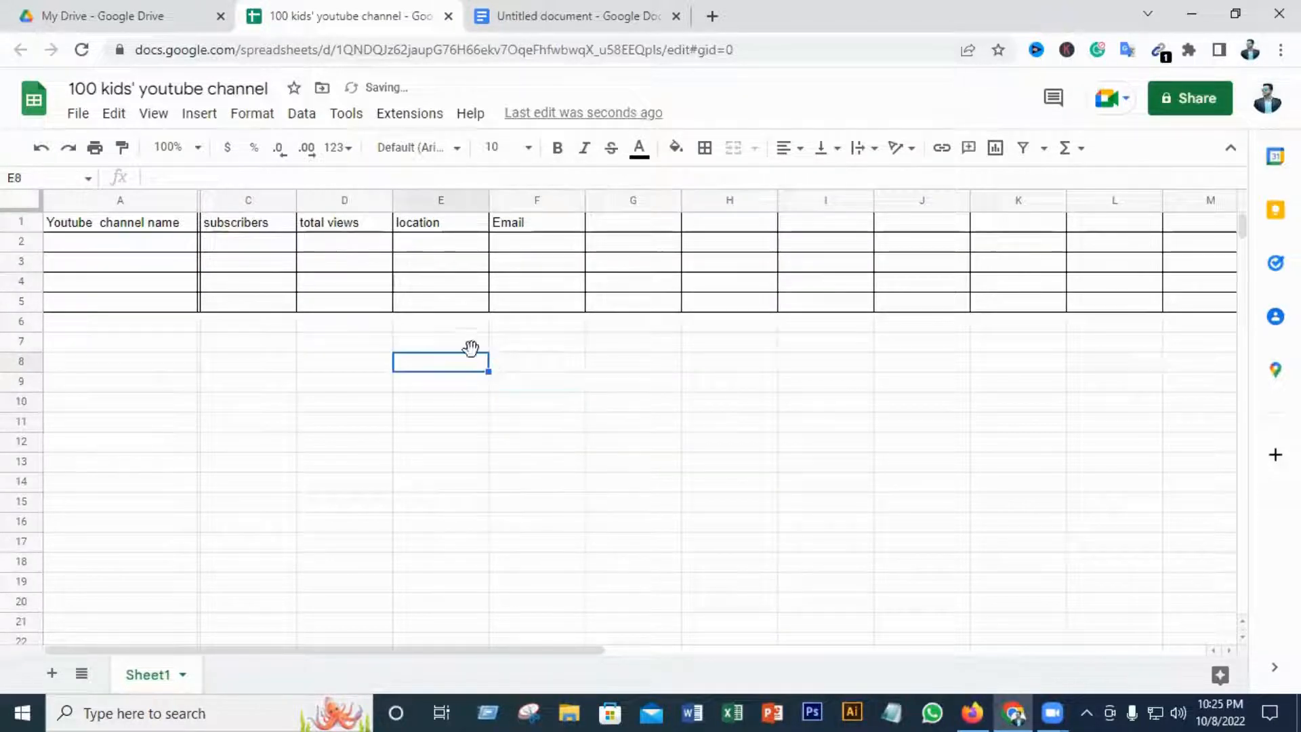
- Fill the whole header row 1 with a medium light red color
left_click(100, 225)
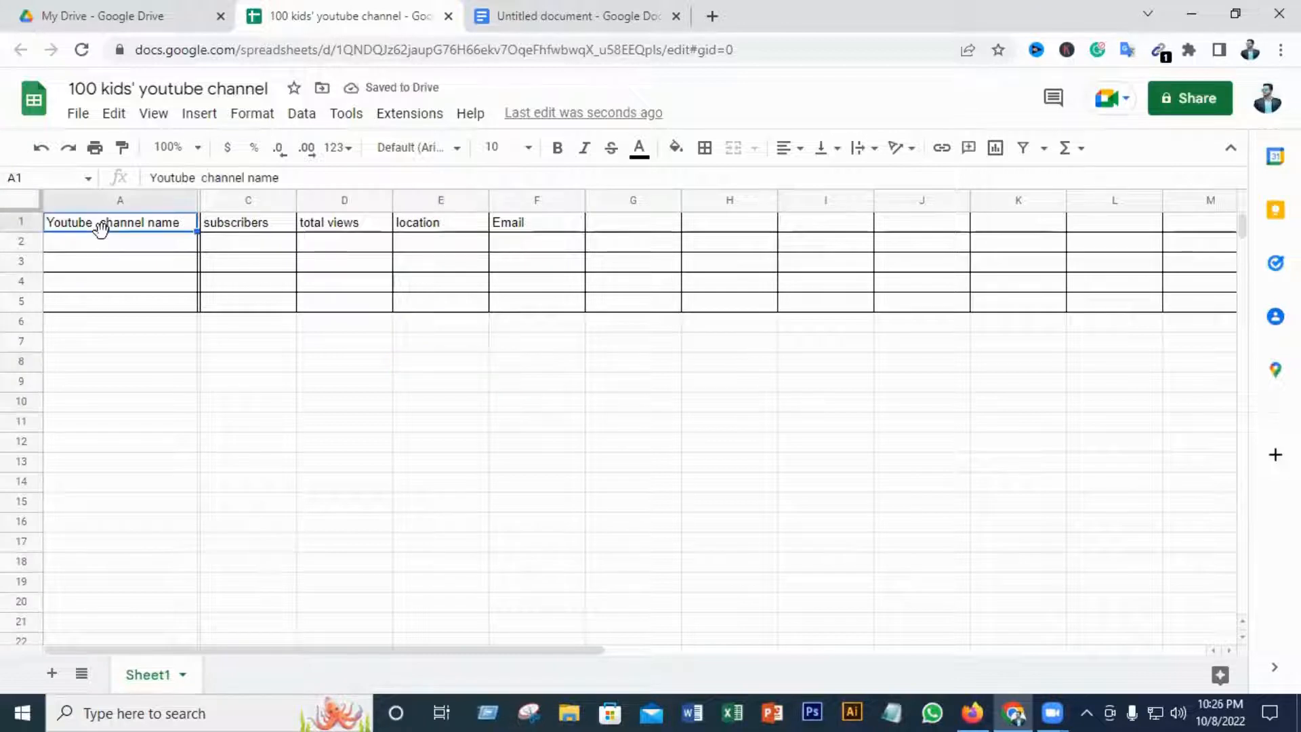
left_click(23, 221)
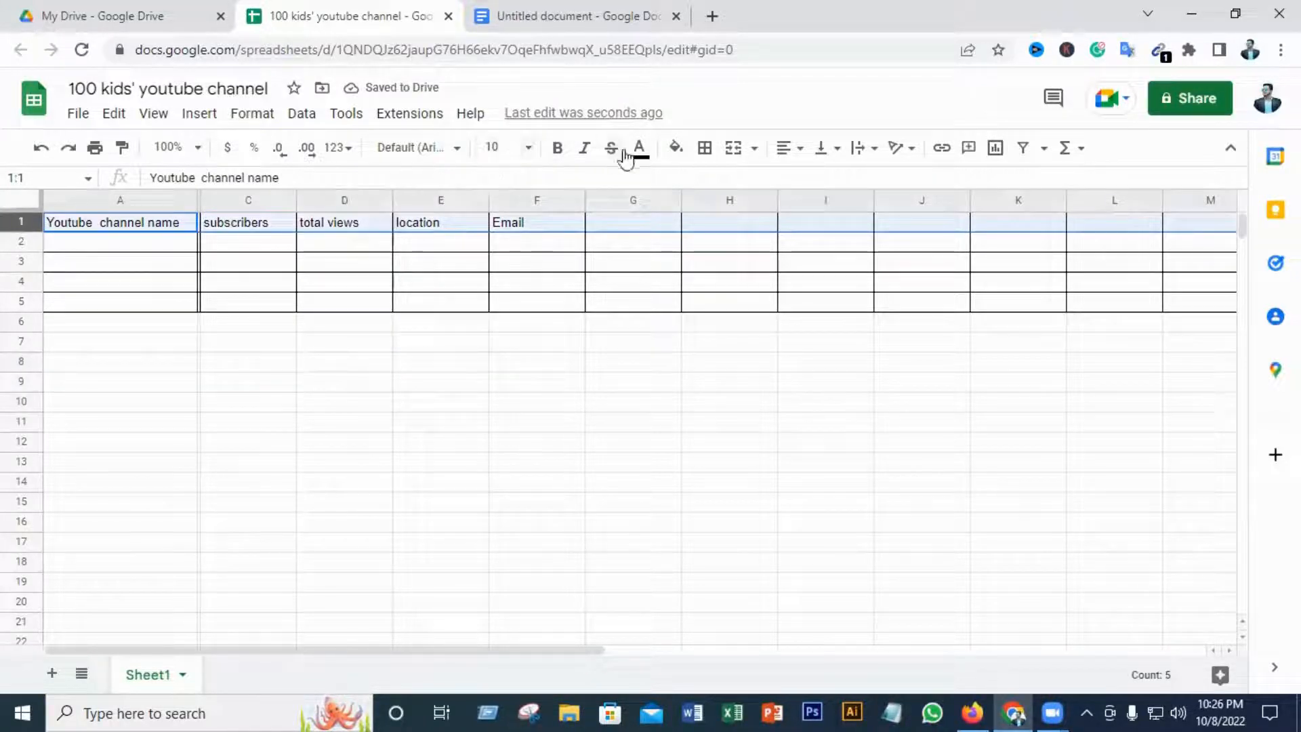
left_click(676, 149)
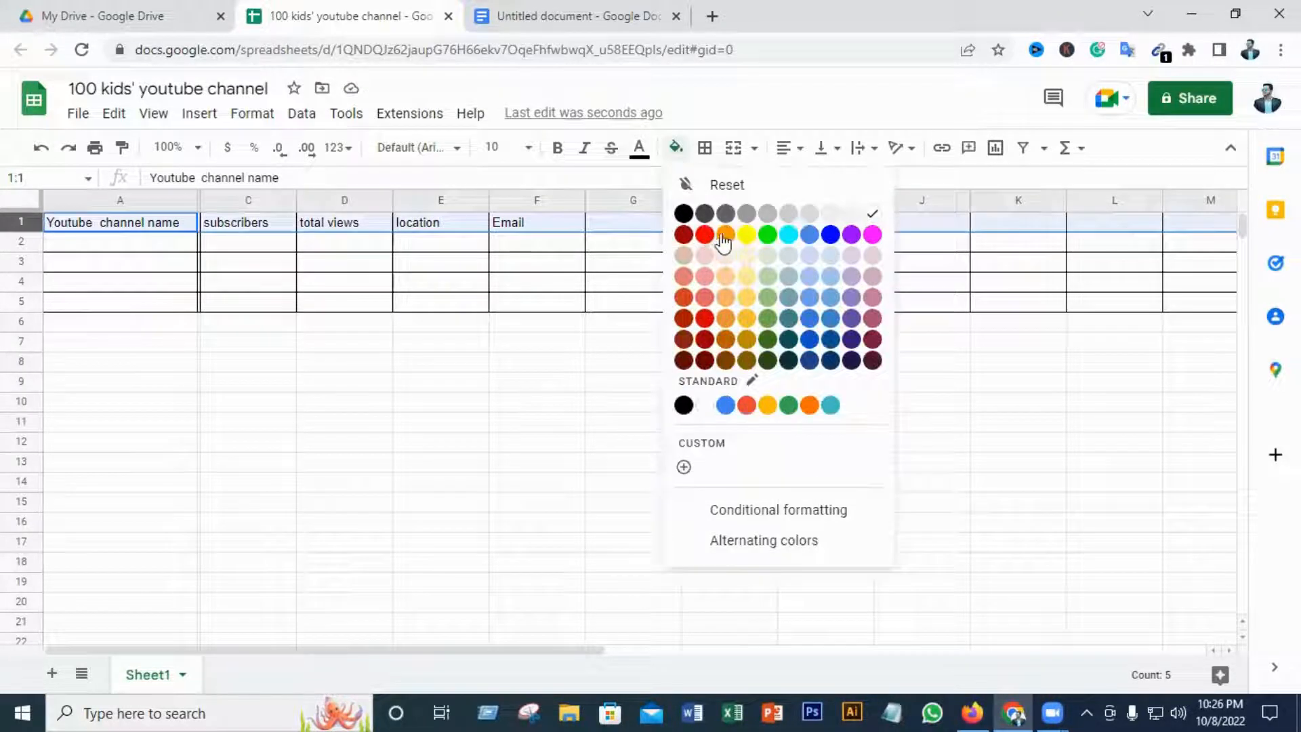
left_click(705, 297)
left_click(427, 324)
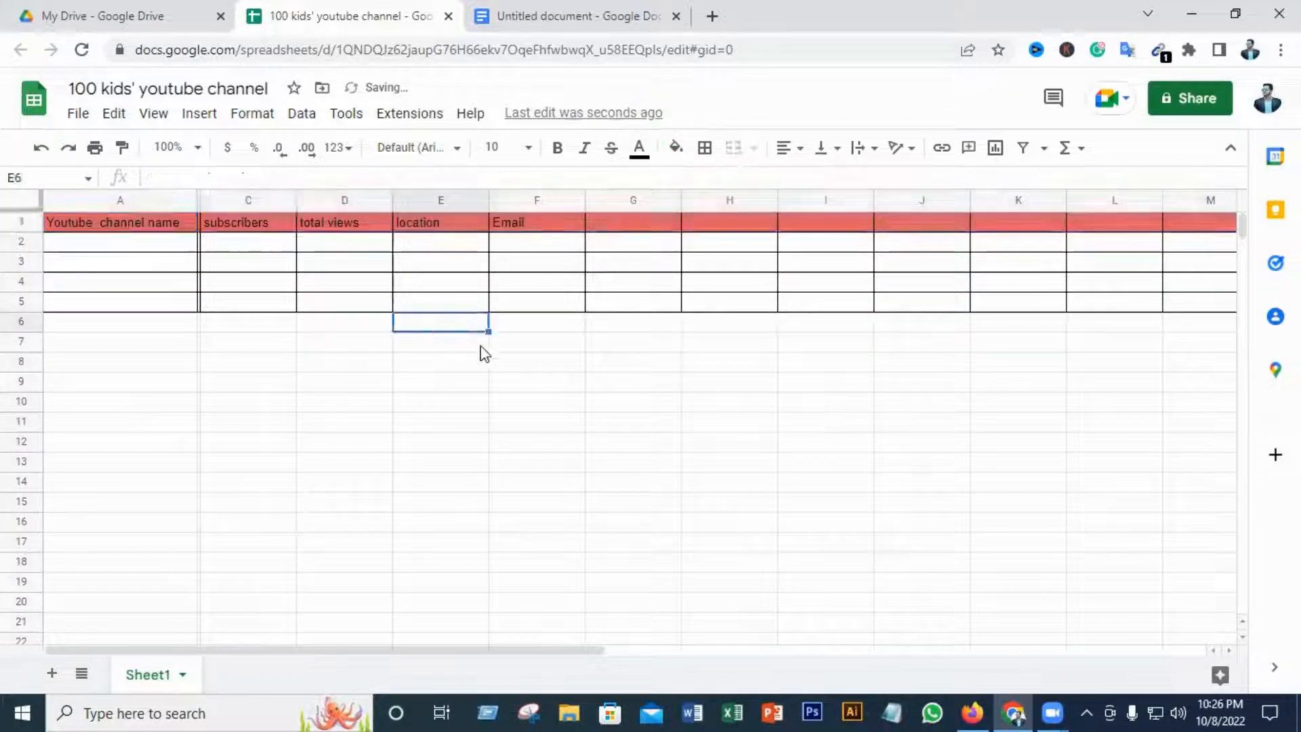
- Make the header text in row 1 bold and set its font size to 12
left_click(19, 224)
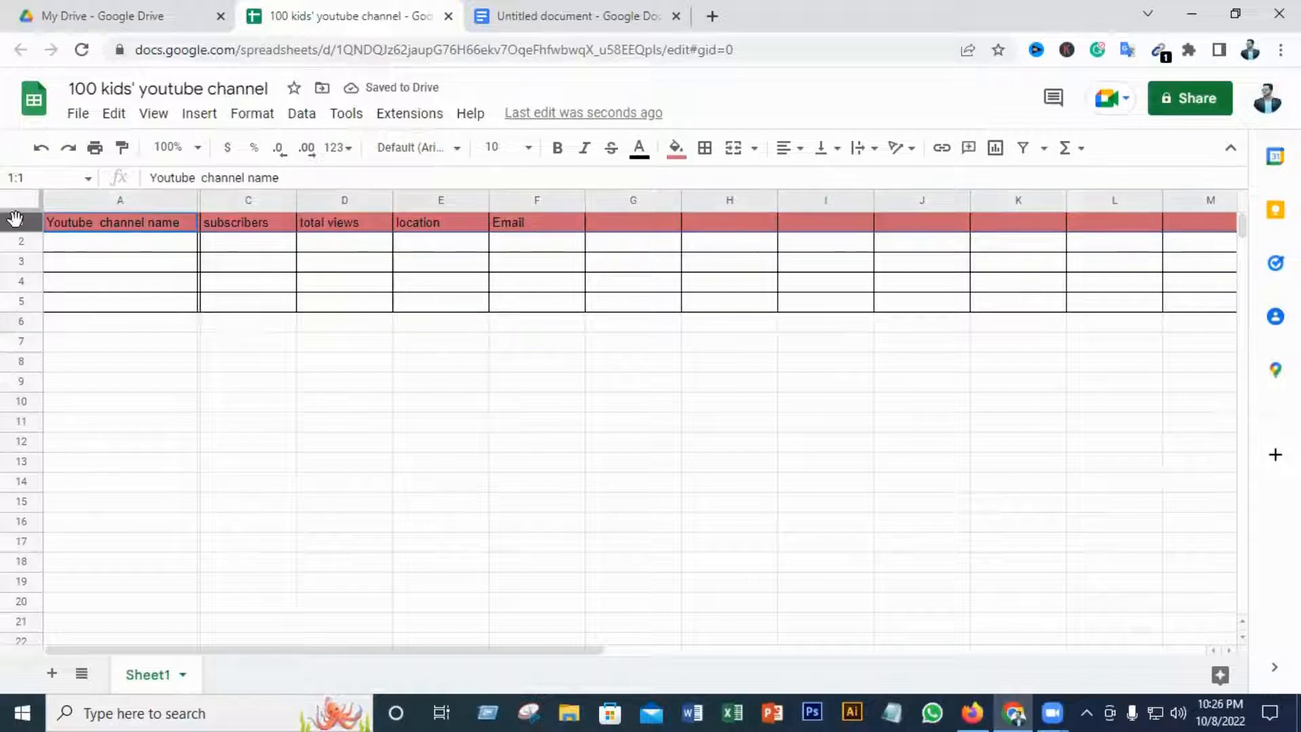
left_click(562, 151)
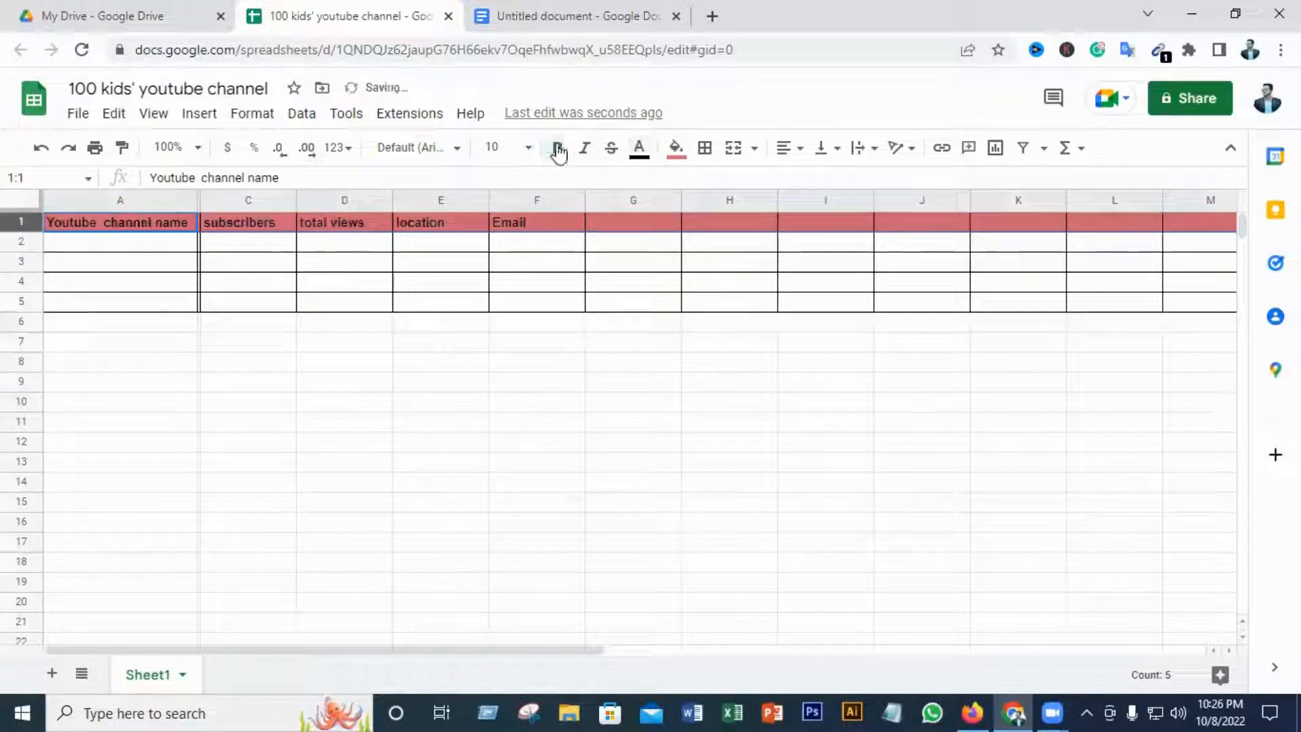
left_click(534, 150)
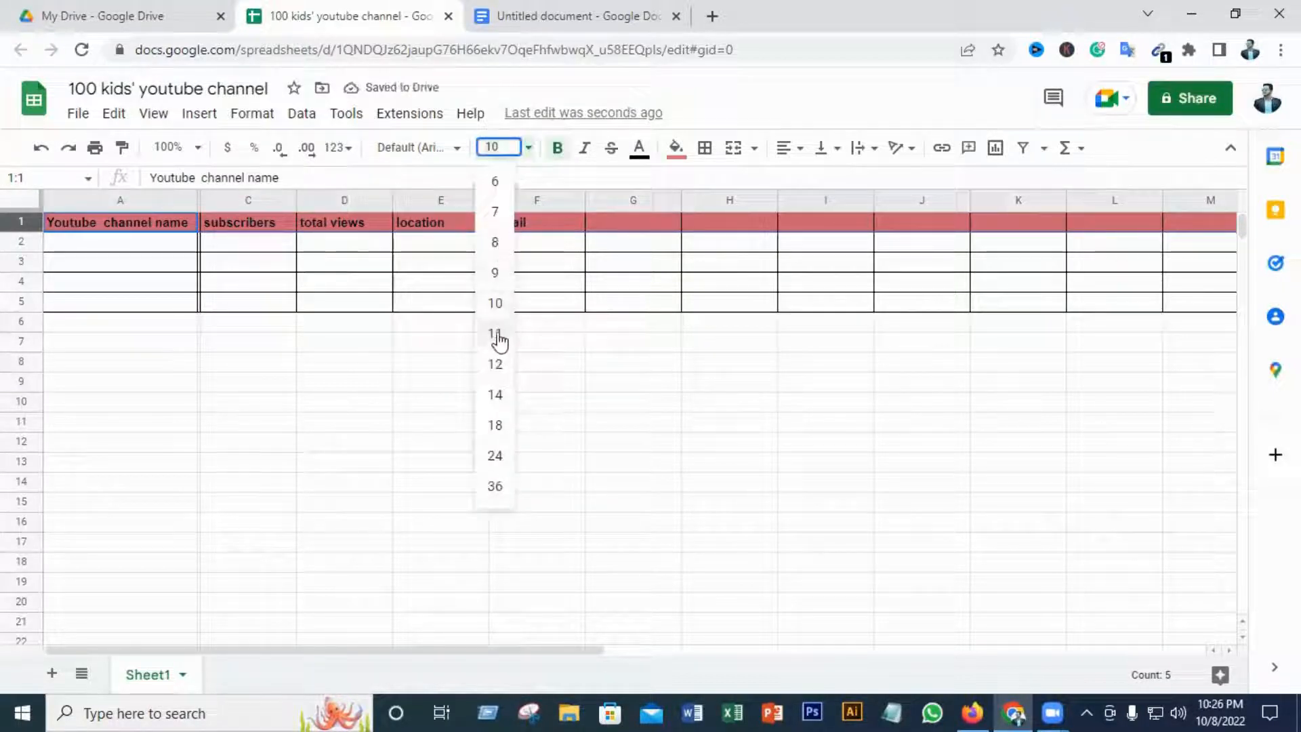
left_click(496, 365)
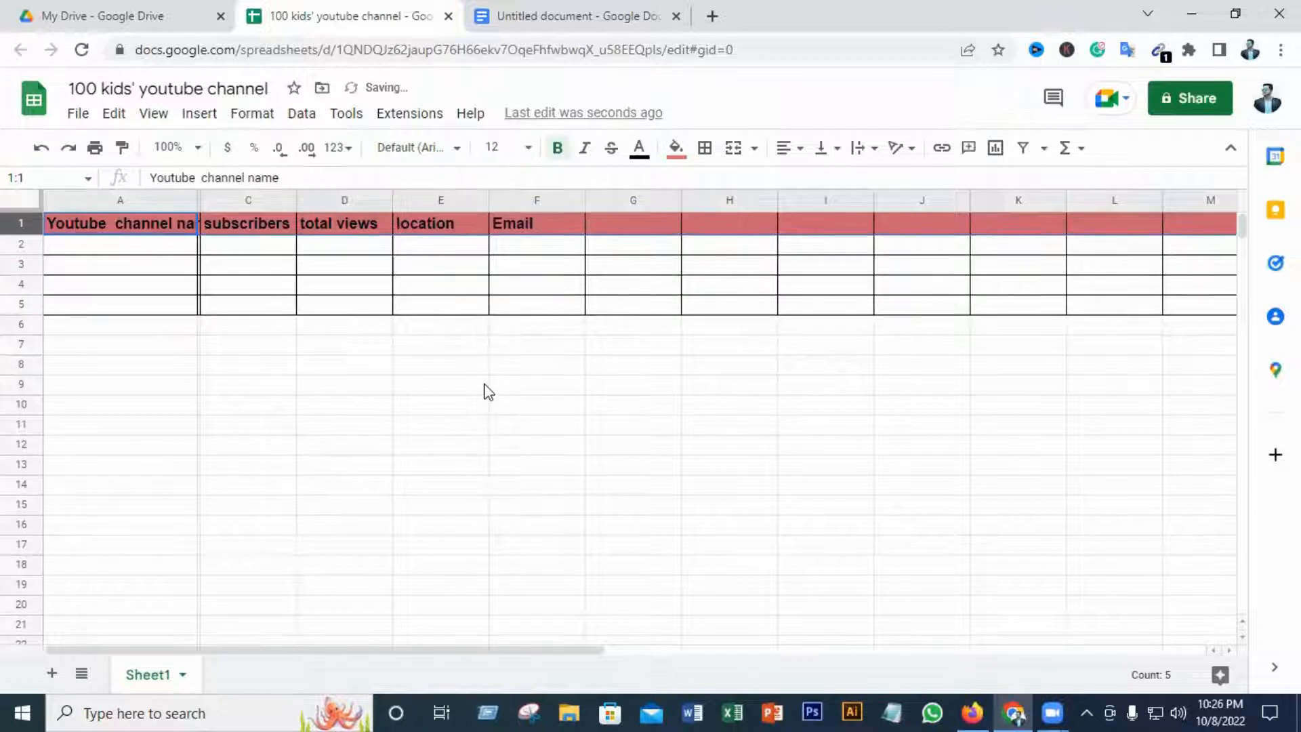
- Set the font size of header row 1 to 10
left_click(527, 147)
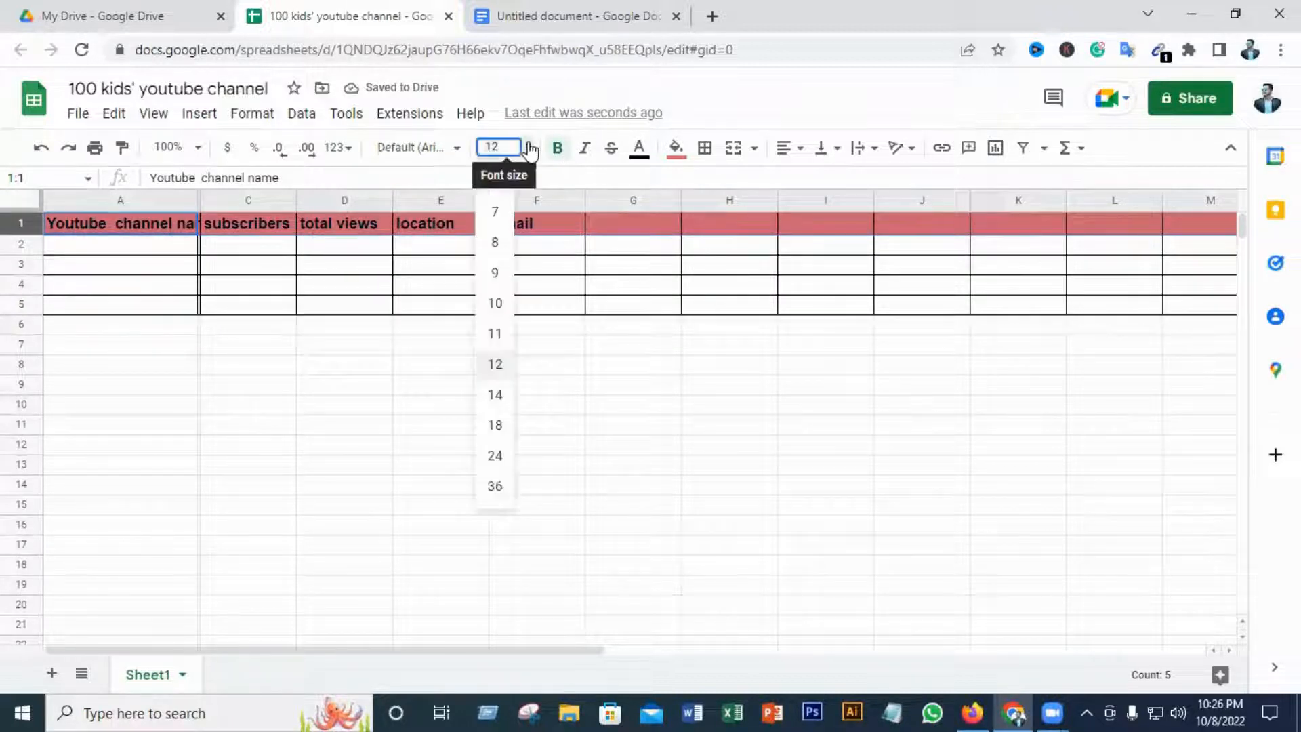
left_click(500, 306)
left_click(690, 363)
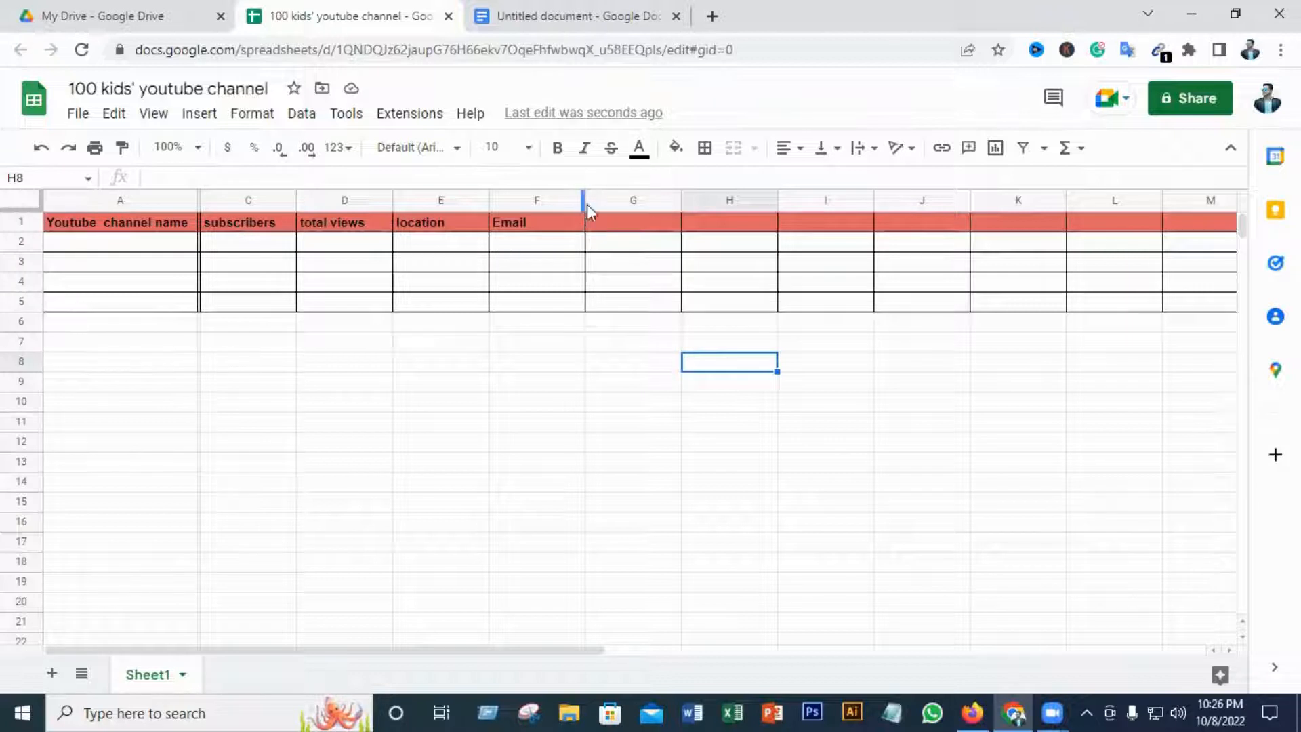
- Widen the Email, location and Youtube channel name columns to leave room for longer entries
left_click_drag(584, 197, 690, 197)
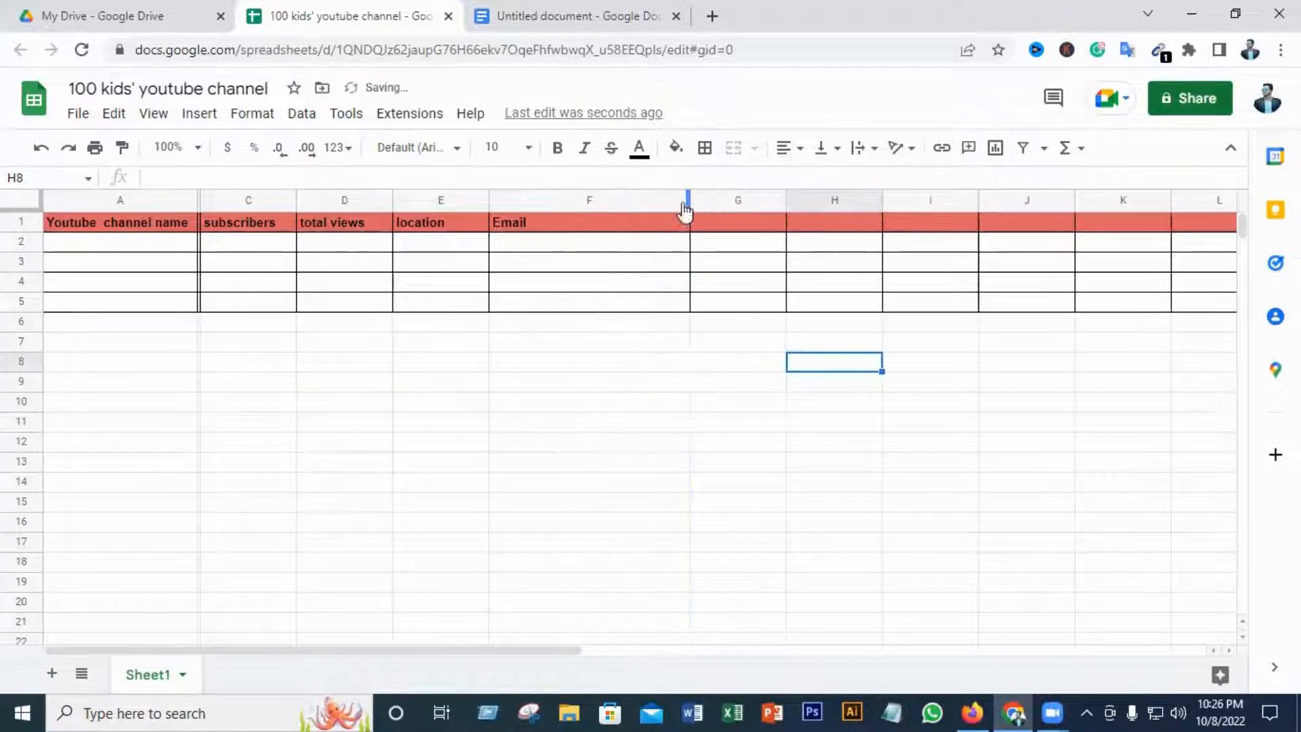
left_click_drag(483, 201, 622, 201)
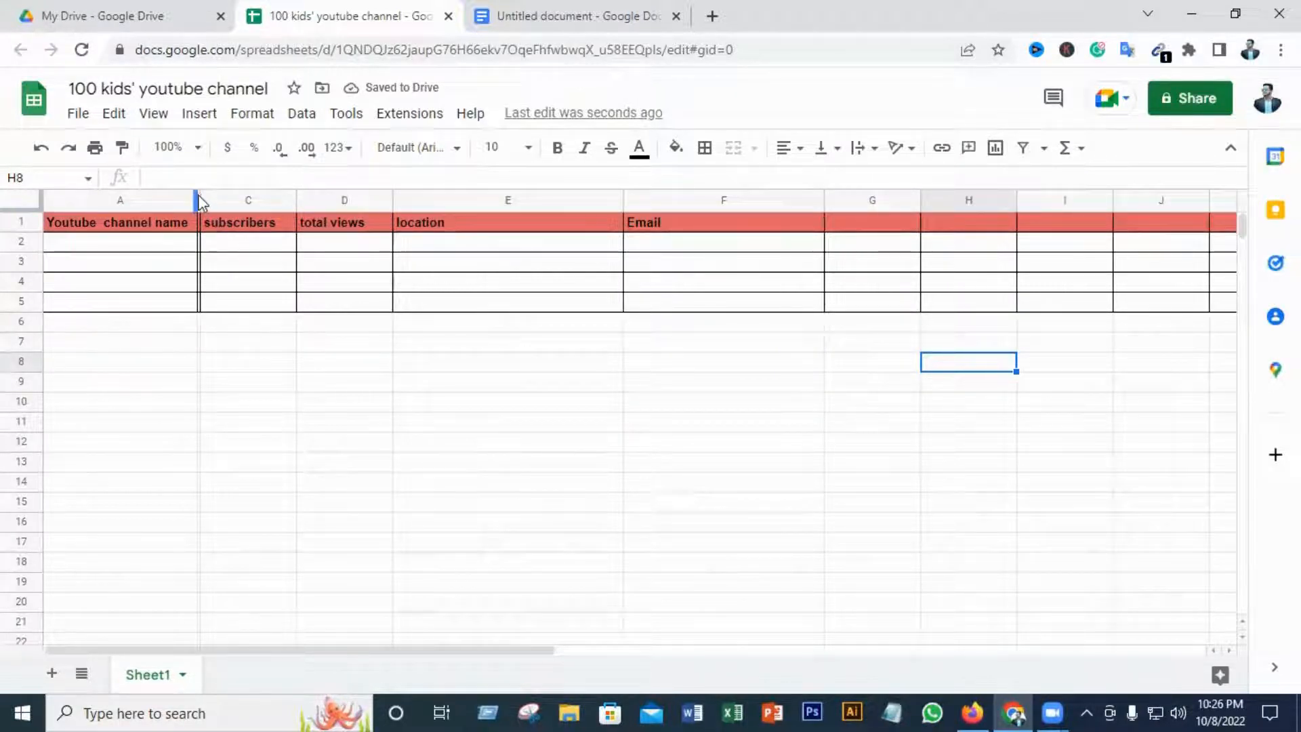
left_click_drag(199, 201, 257, 185)
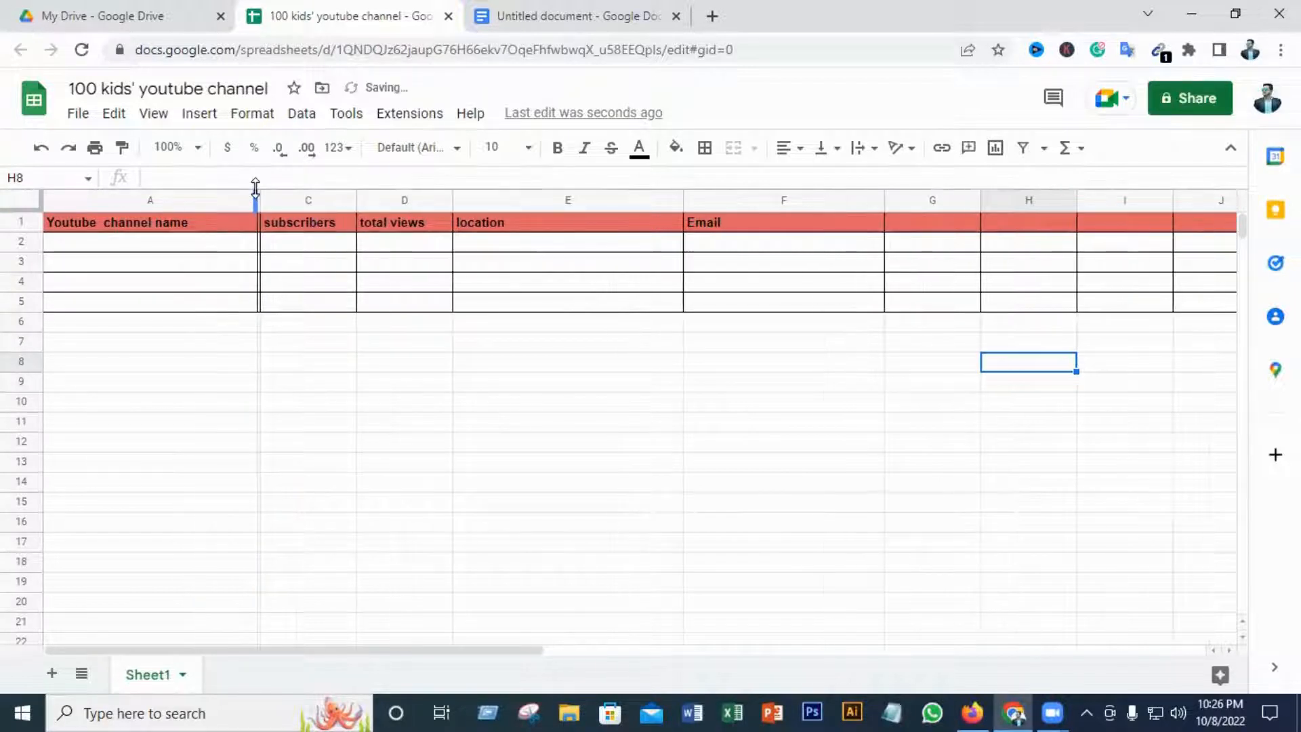
left_click(261, 289)
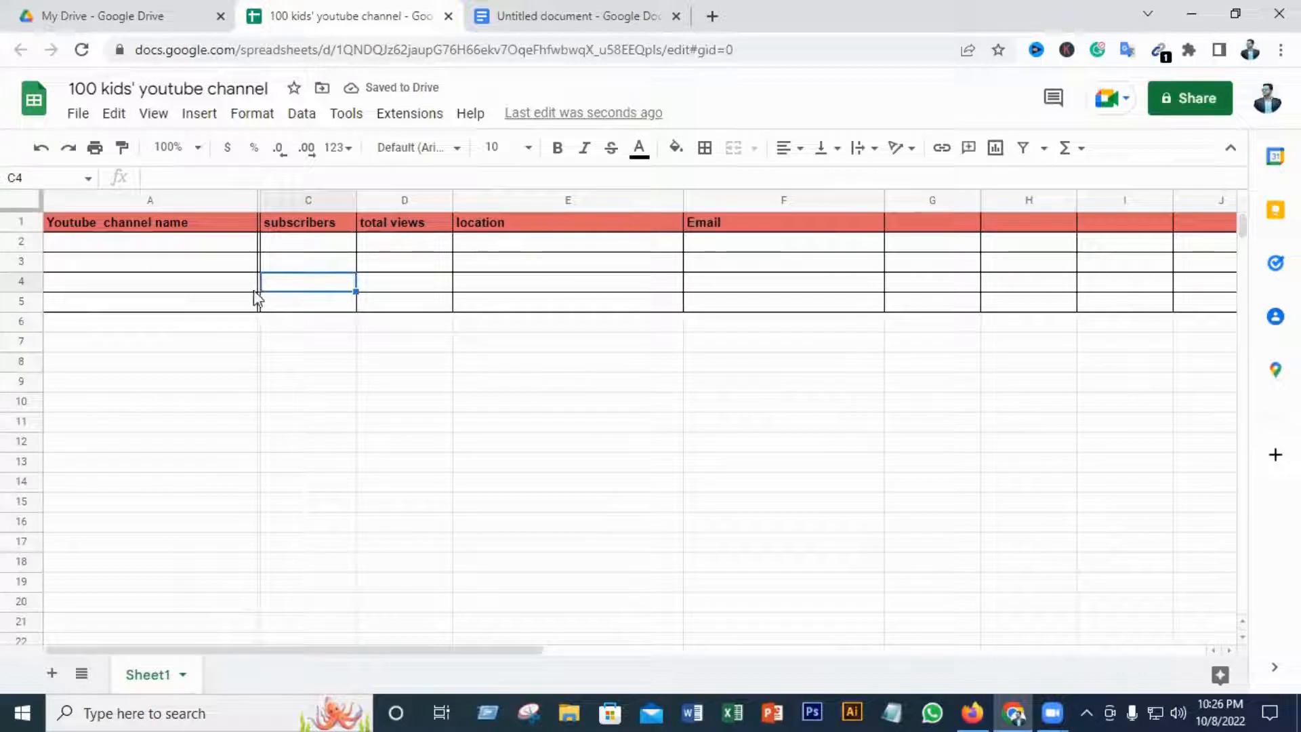
left_click(542, 342)
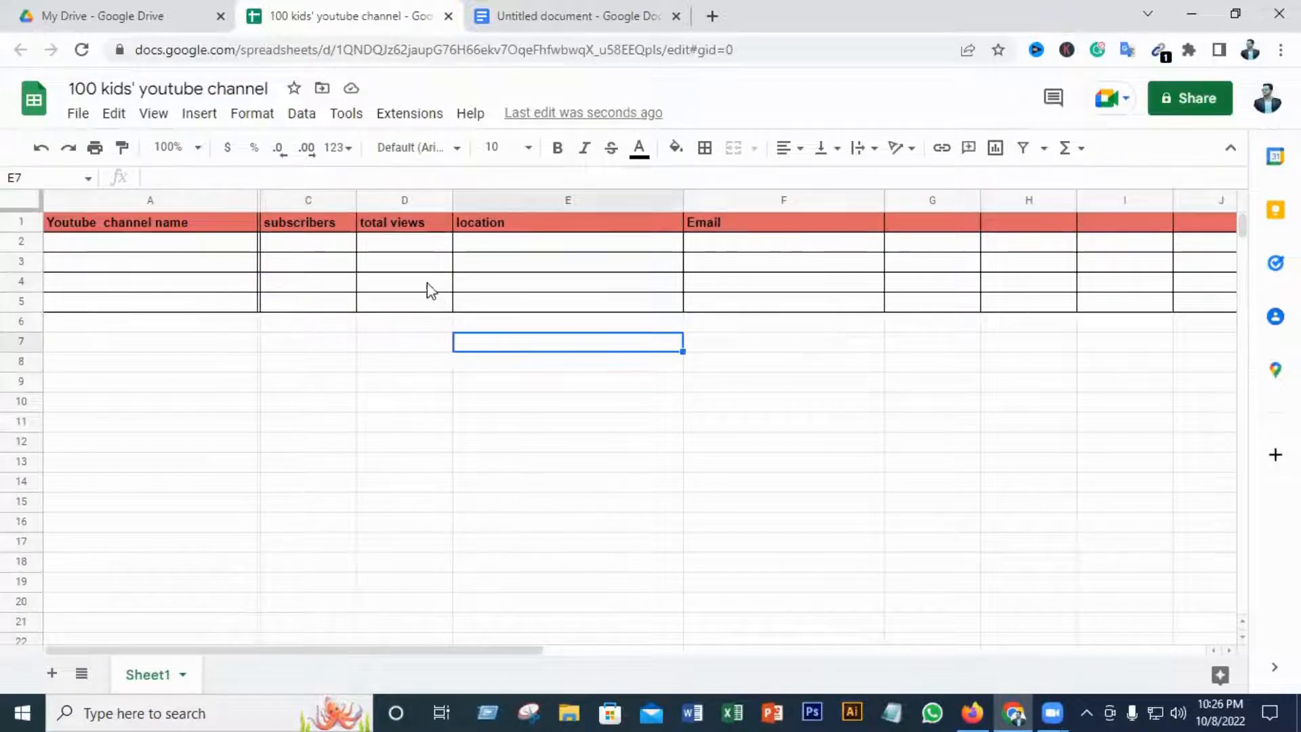
left_click(21, 222)
left_click(674, 151)
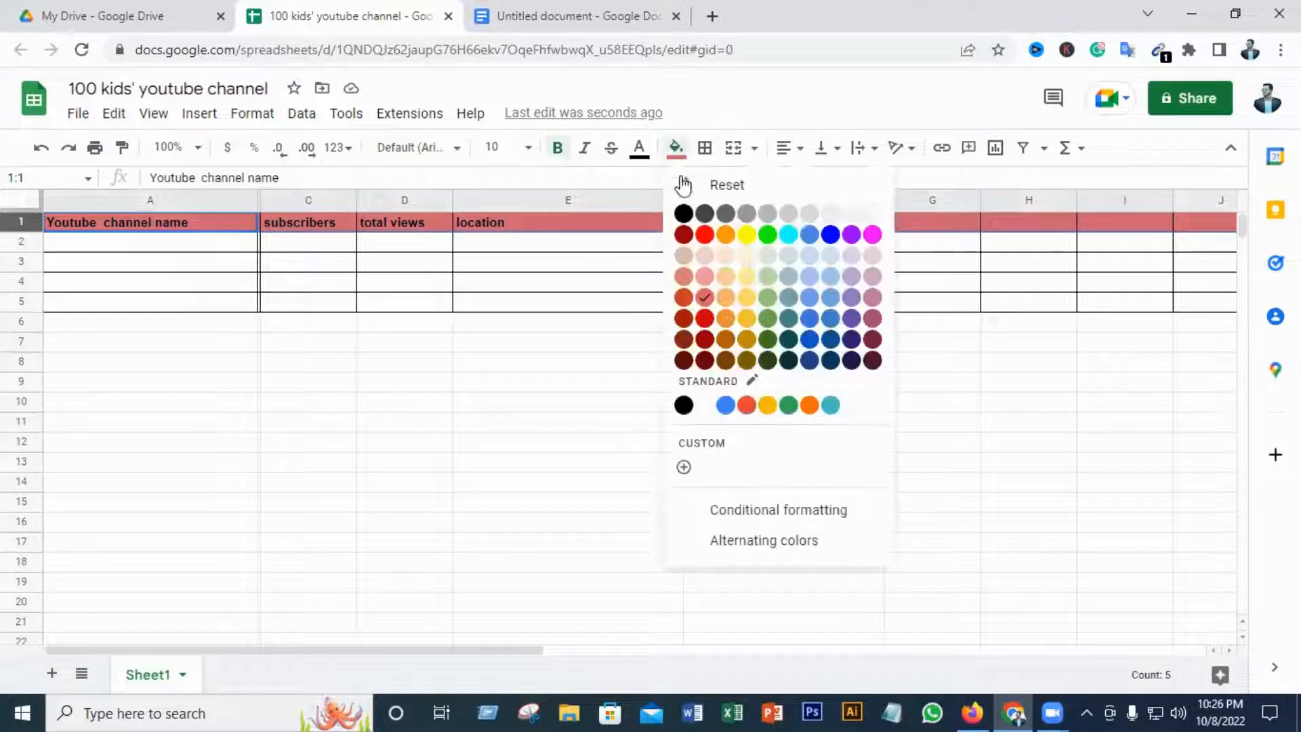
left_click(694, 254)
left_click(416, 395)
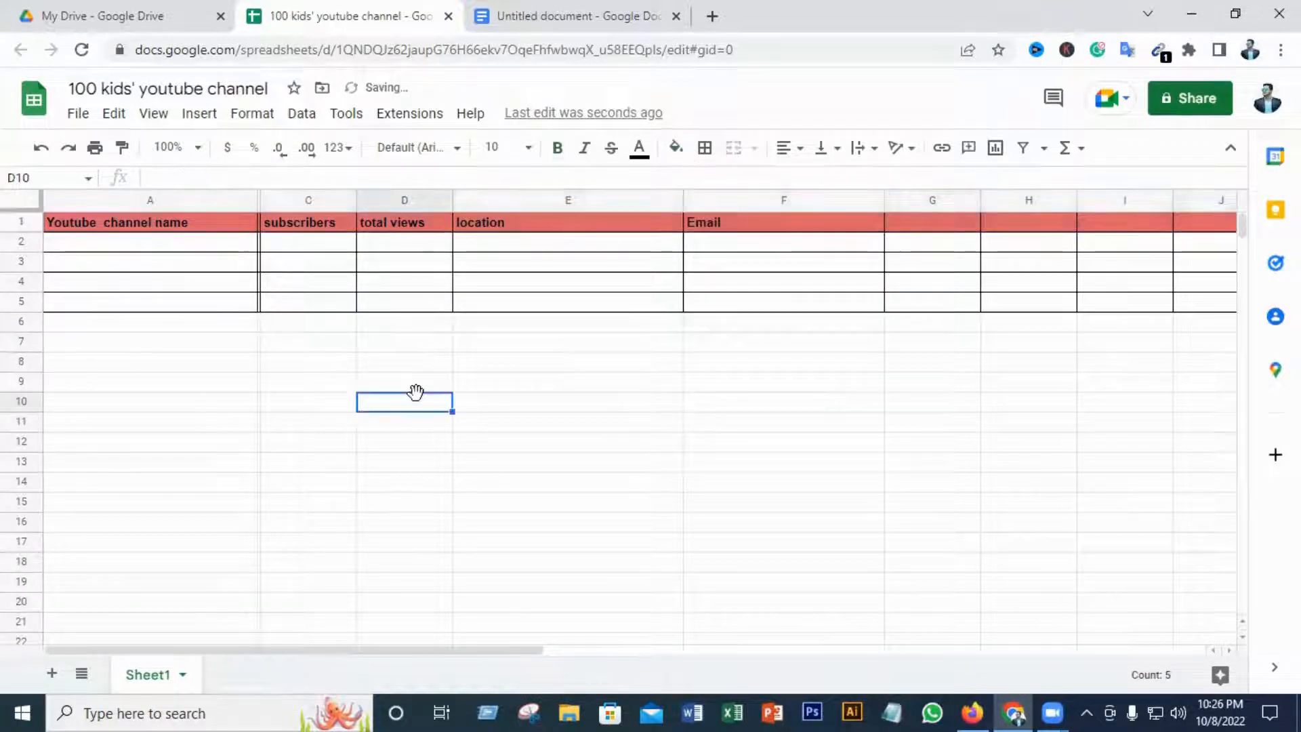
- Fill header row 1 with a pale red shade
left_click(22, 222)
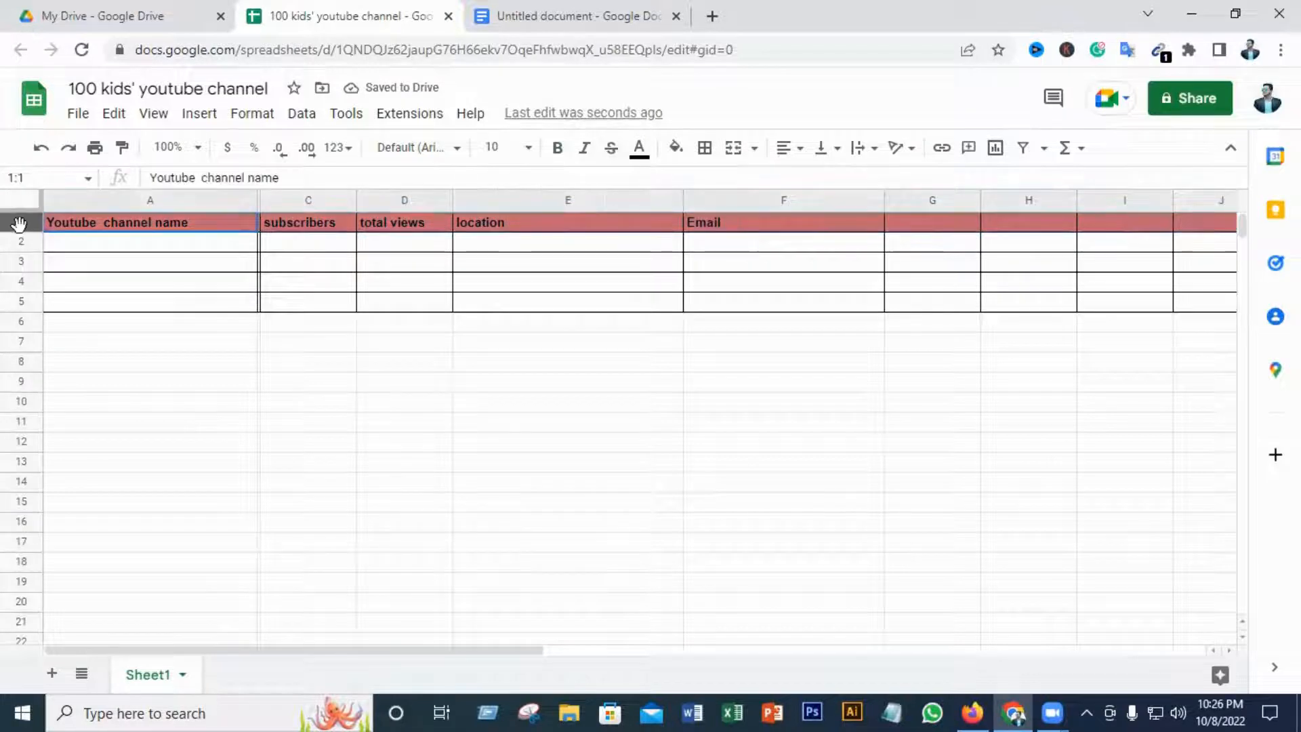
left_click(675, 150)
left_click(708, 261)
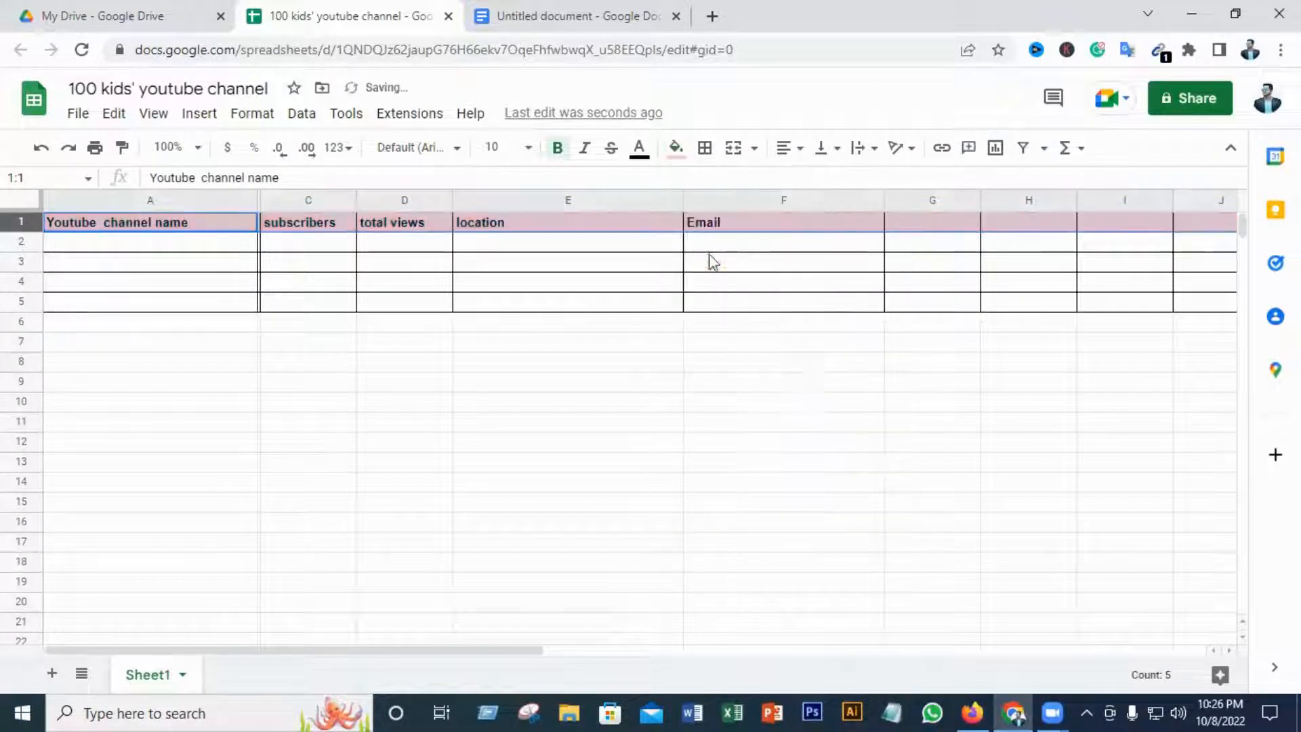
- Switch to Firefox, open the YouTube Kids site from the YouTube home page, and close the YouTube tab
left_click(709, 383)
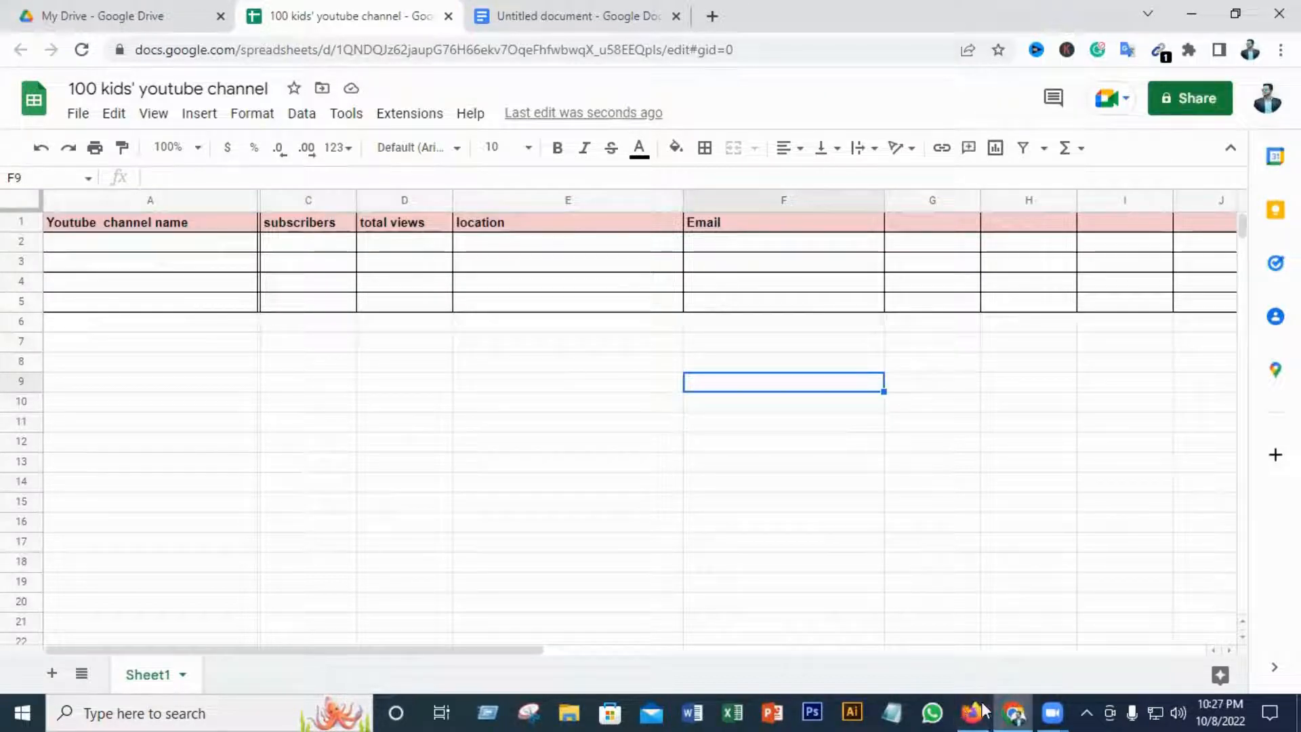
left_click(1018, 710)
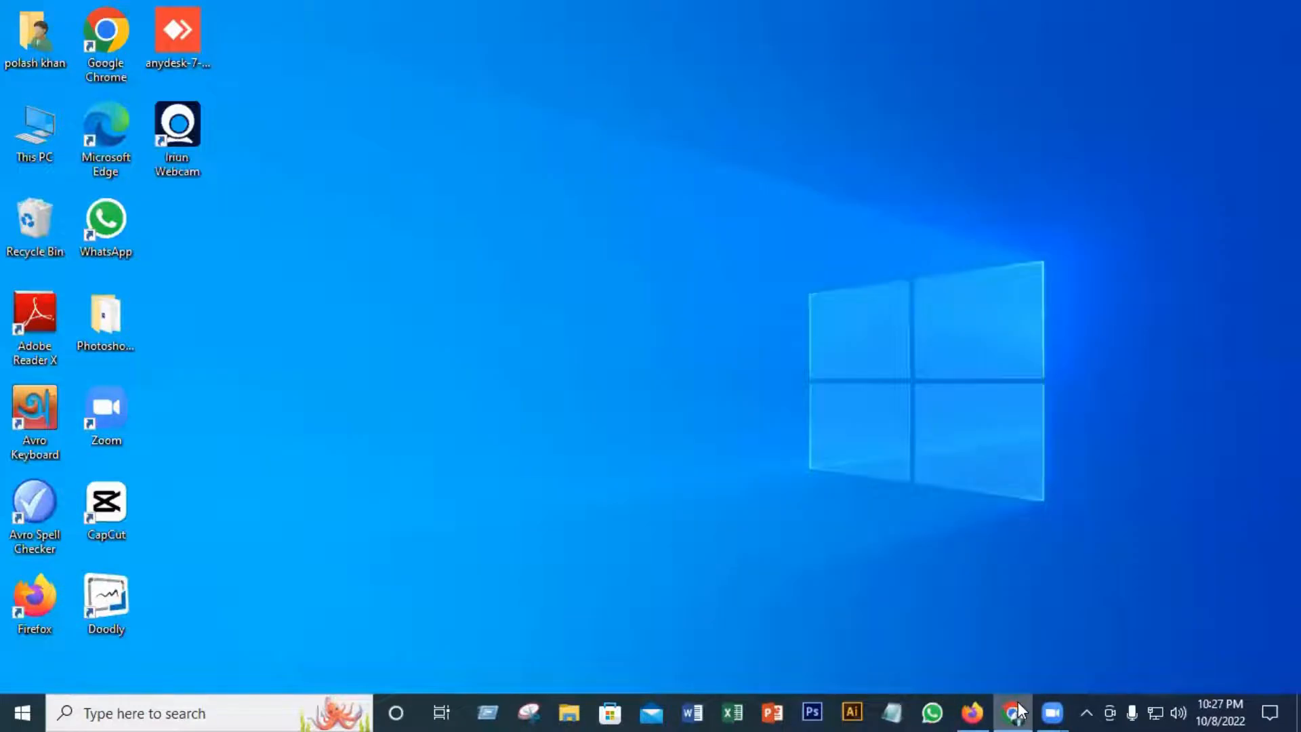
left_click(1017, 705)
left_click(709, 17)
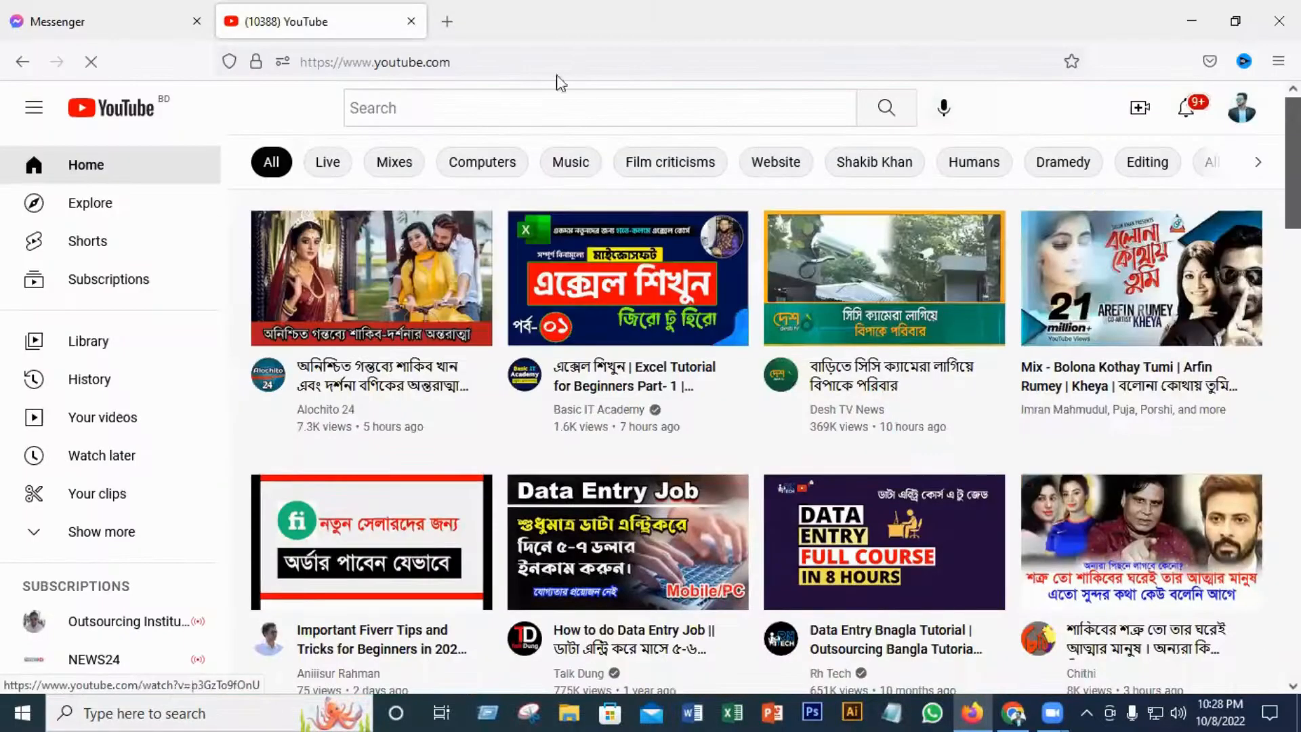
left_click(499, 99)
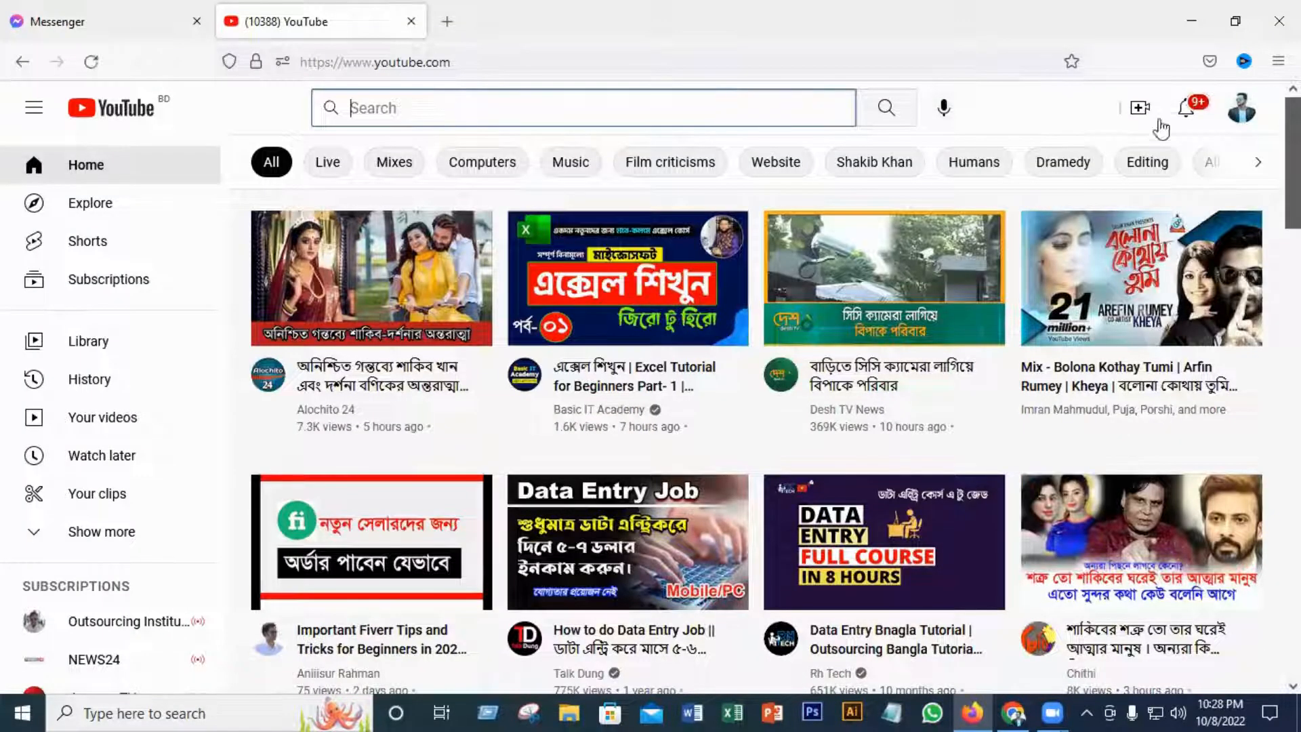
scroll(156, 475, "down", 5)
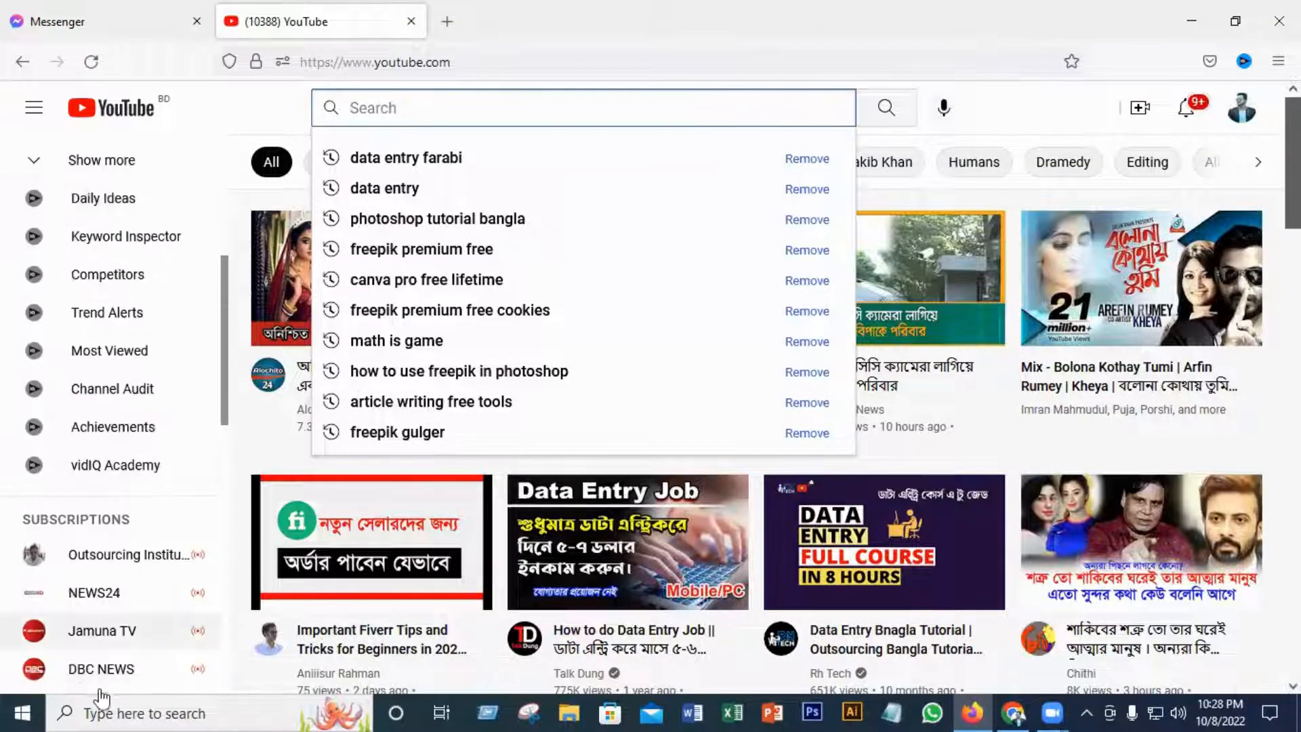
scroll(115, 664, "down", 8)
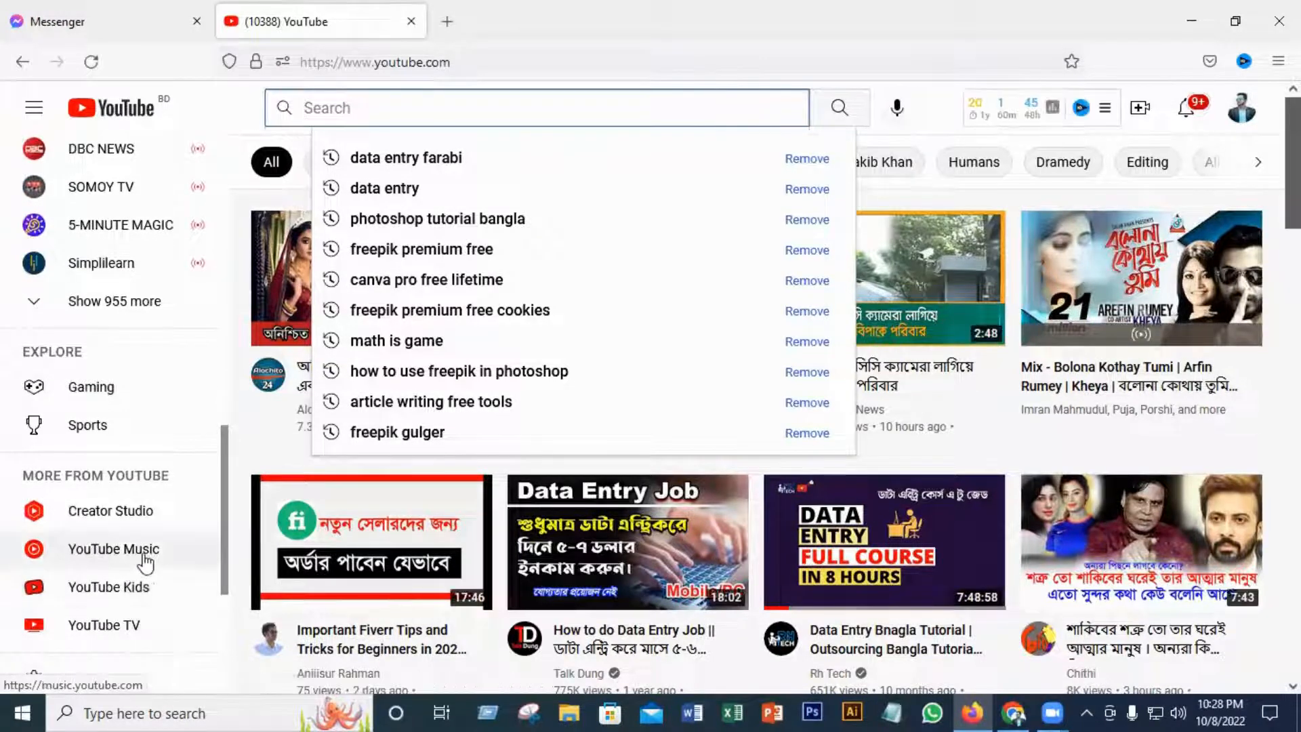
left_click(115, 584)
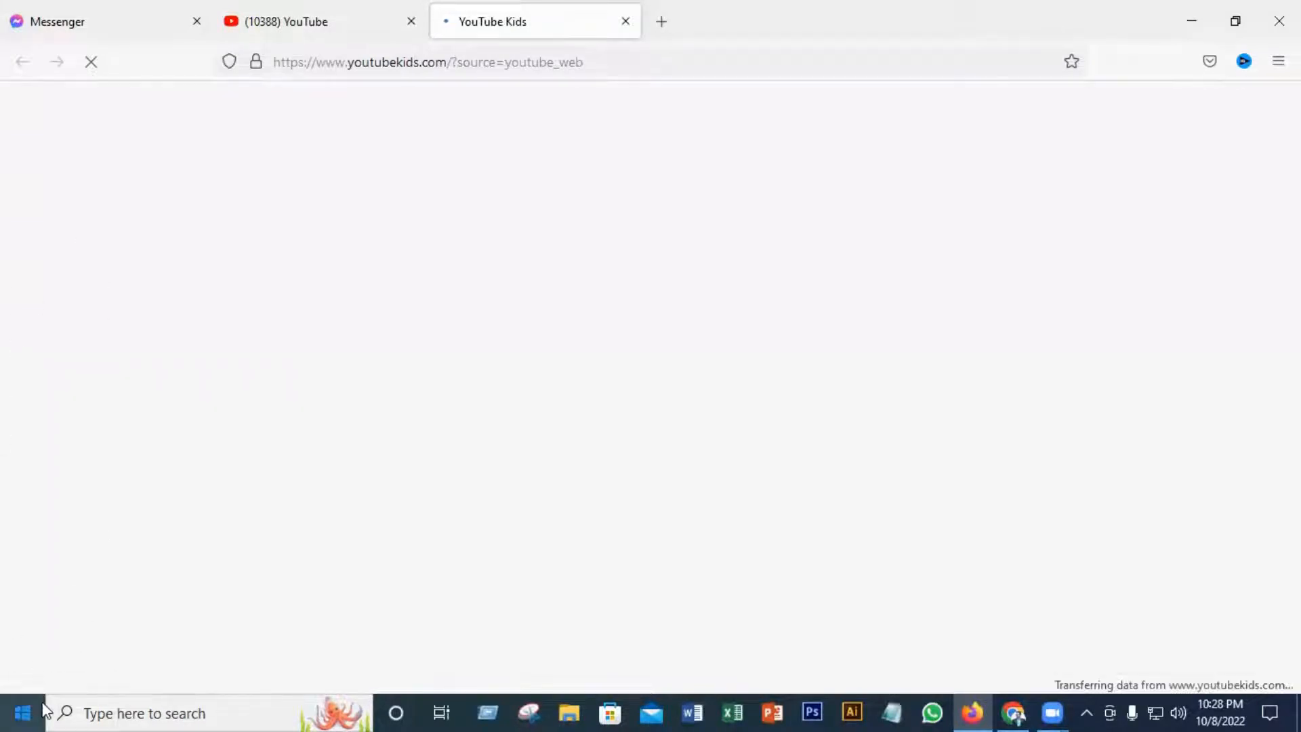
left_click(411, 22)
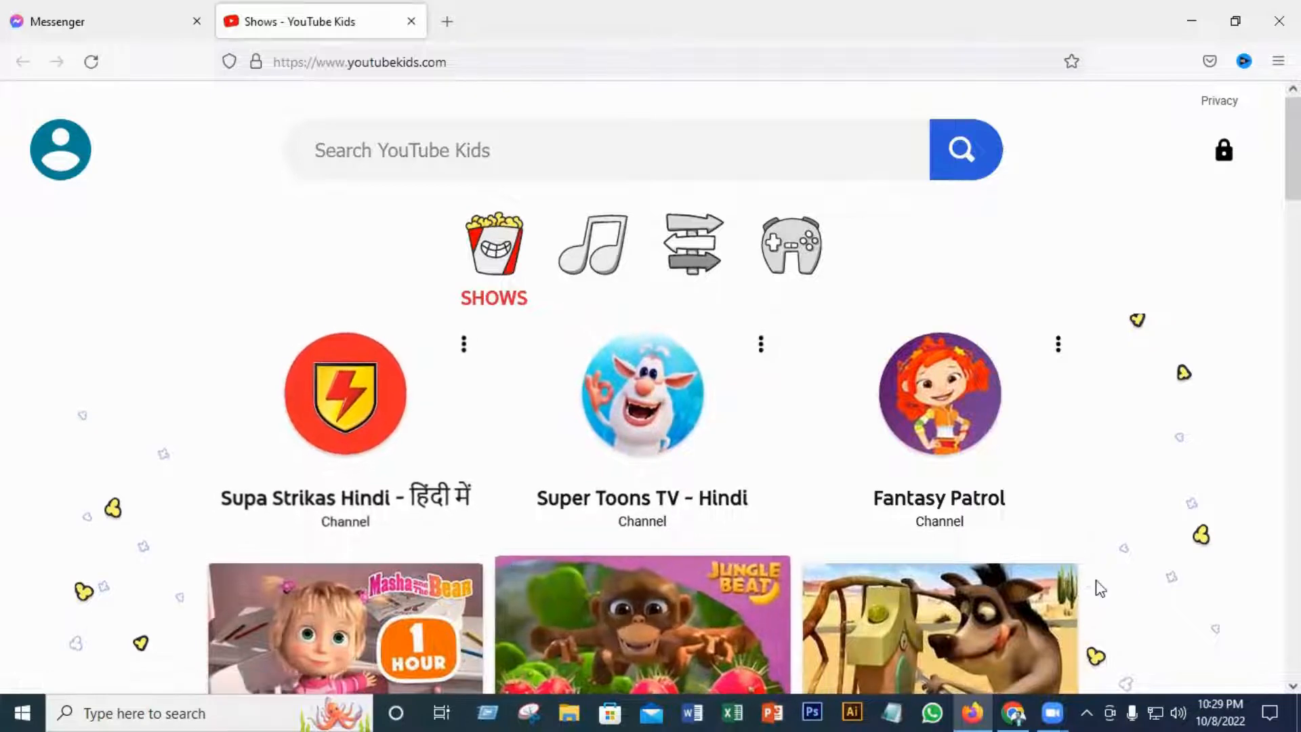
- Examine the channels and videos listed in the Shows category of YouTube Kids
scroll(1130, 499, "down", 5)
scroll(1111, 501, "down", 8)
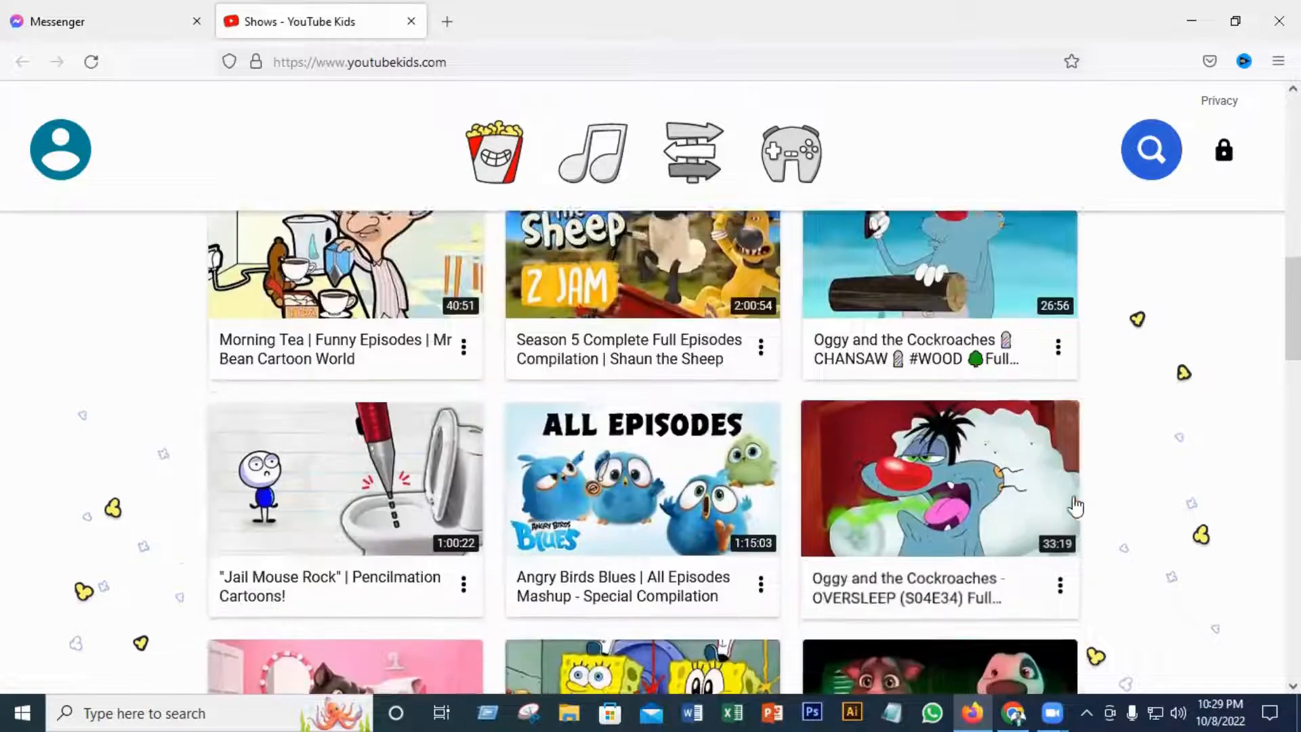
scroll(1078, 507, "up", 10)
scroll(1078, 503, "up", 4)
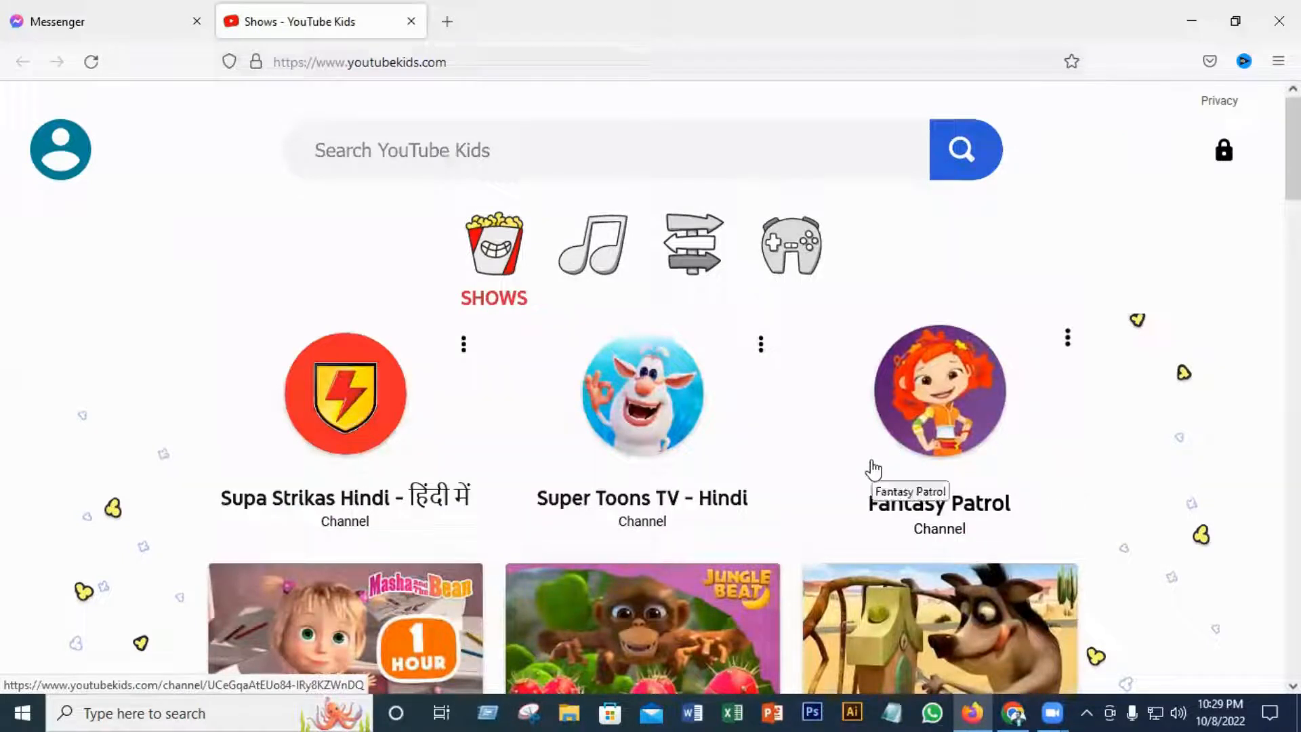
scroll(873, 468, "down", 2)
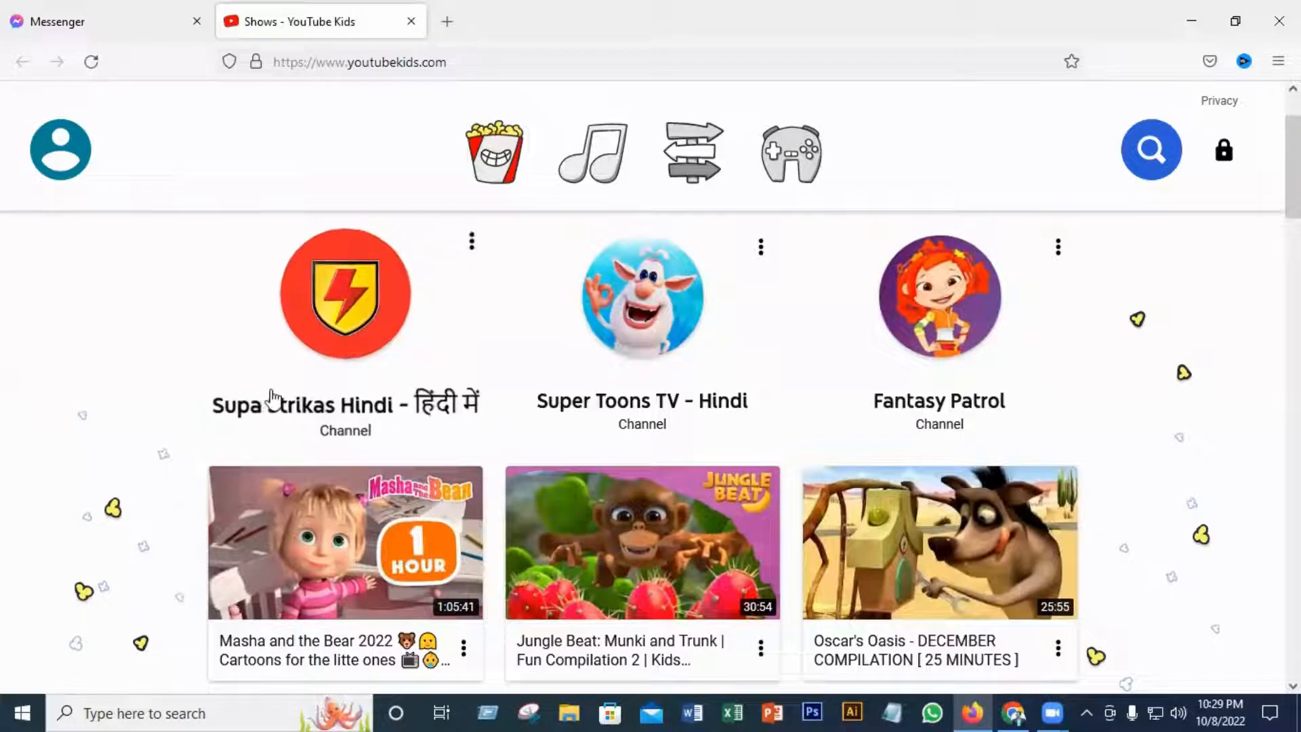
scroll(941, 494, "down", 5)
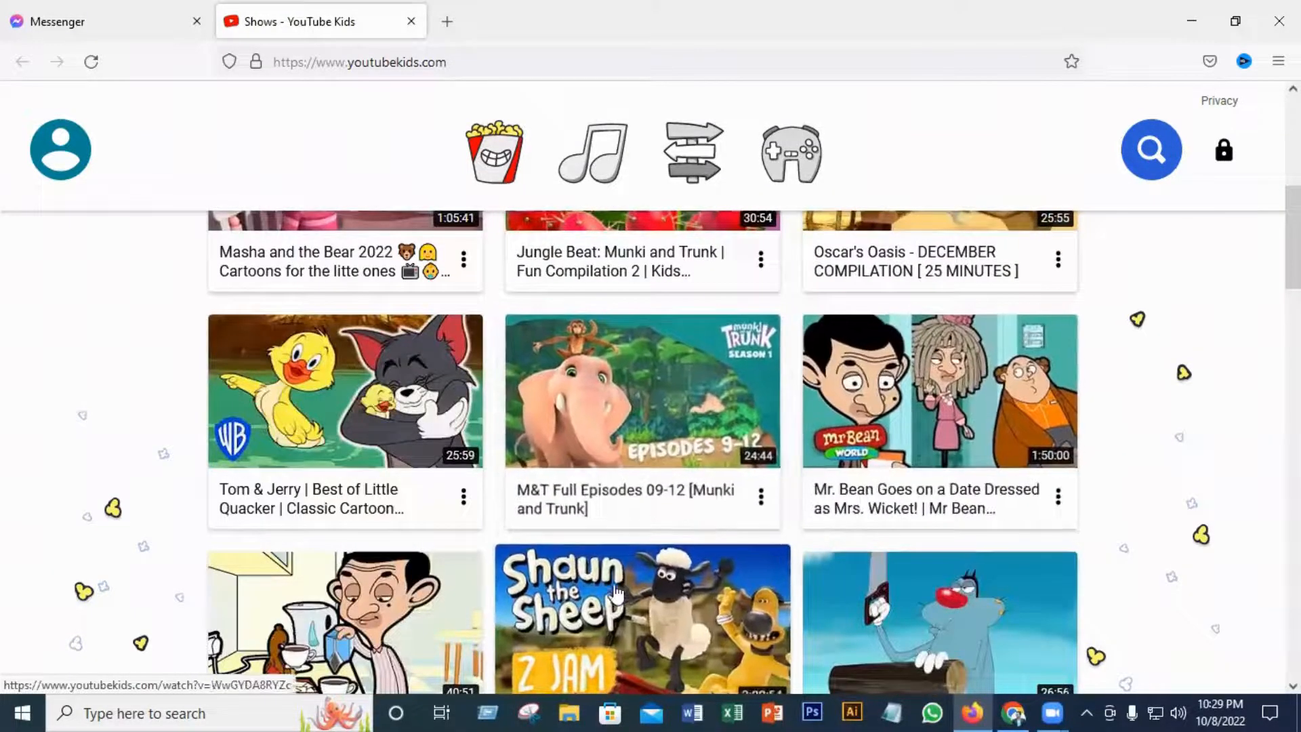
scroll(615, 593, "down", 5)
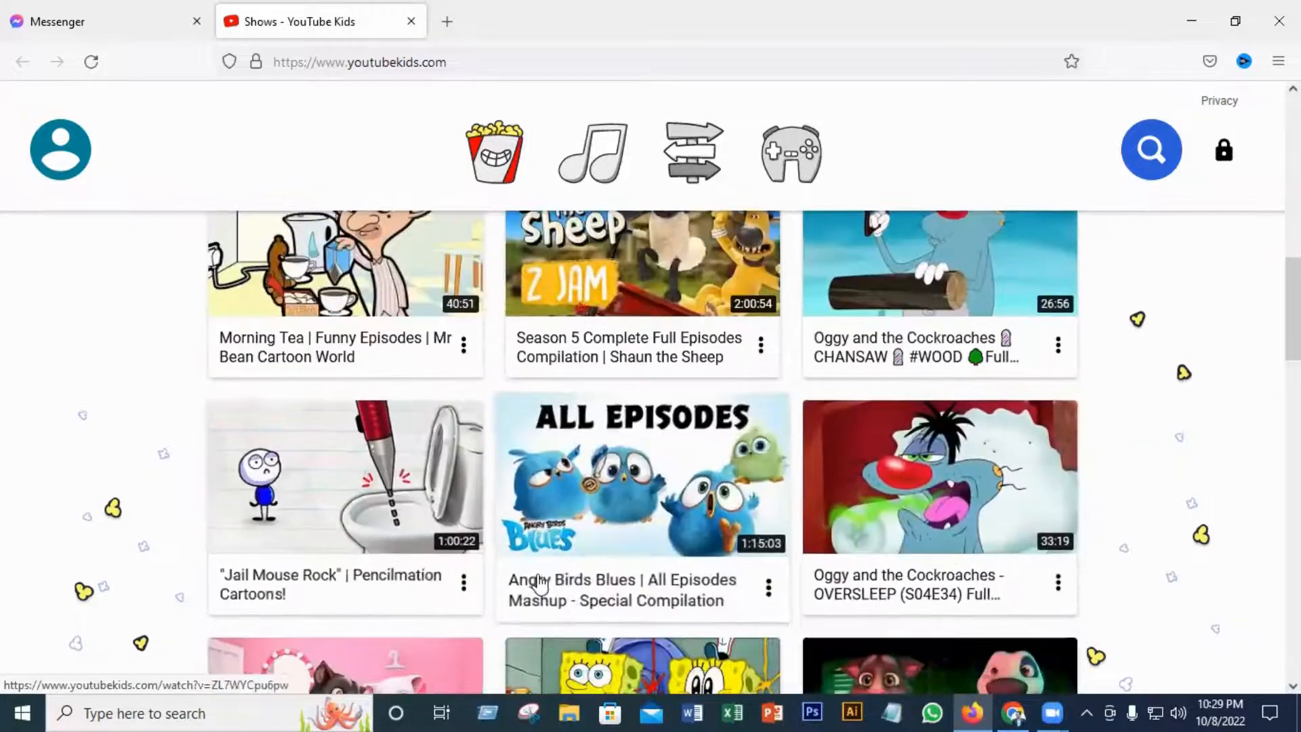
scroll(540, 583, "up", 10)
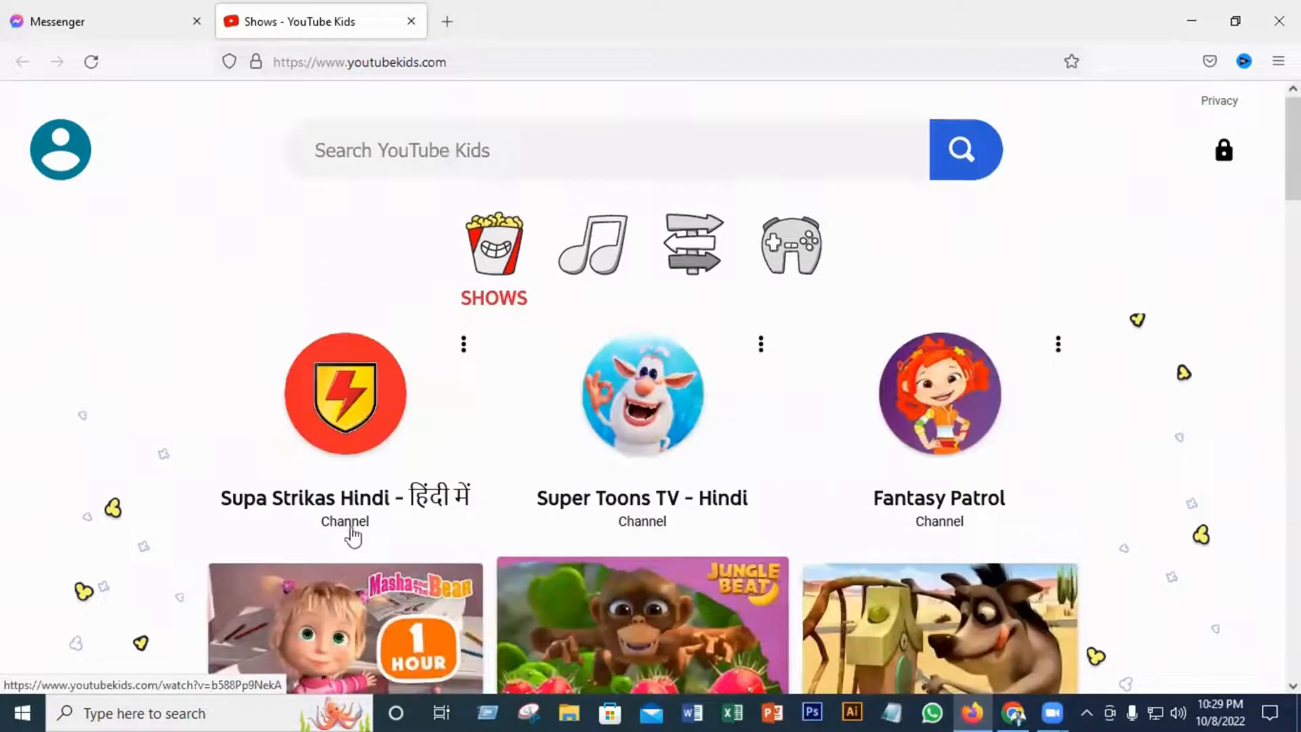
- Open the Supa Strikas Hindi, Super Toons TV - Hindi and Fantasy Patrol channels in separate tabs, without duplicates
middle_click(296, 506)
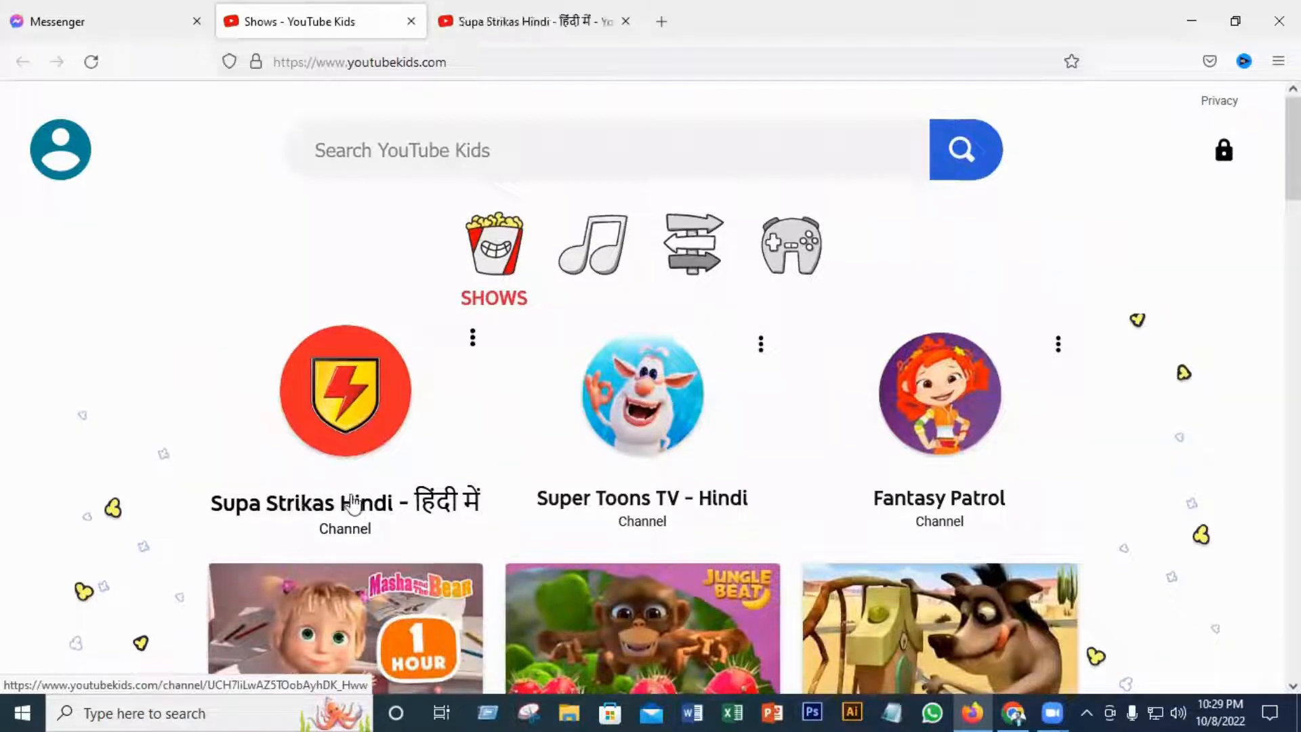
middle_click(650, 505)
middle_click(651, 505)
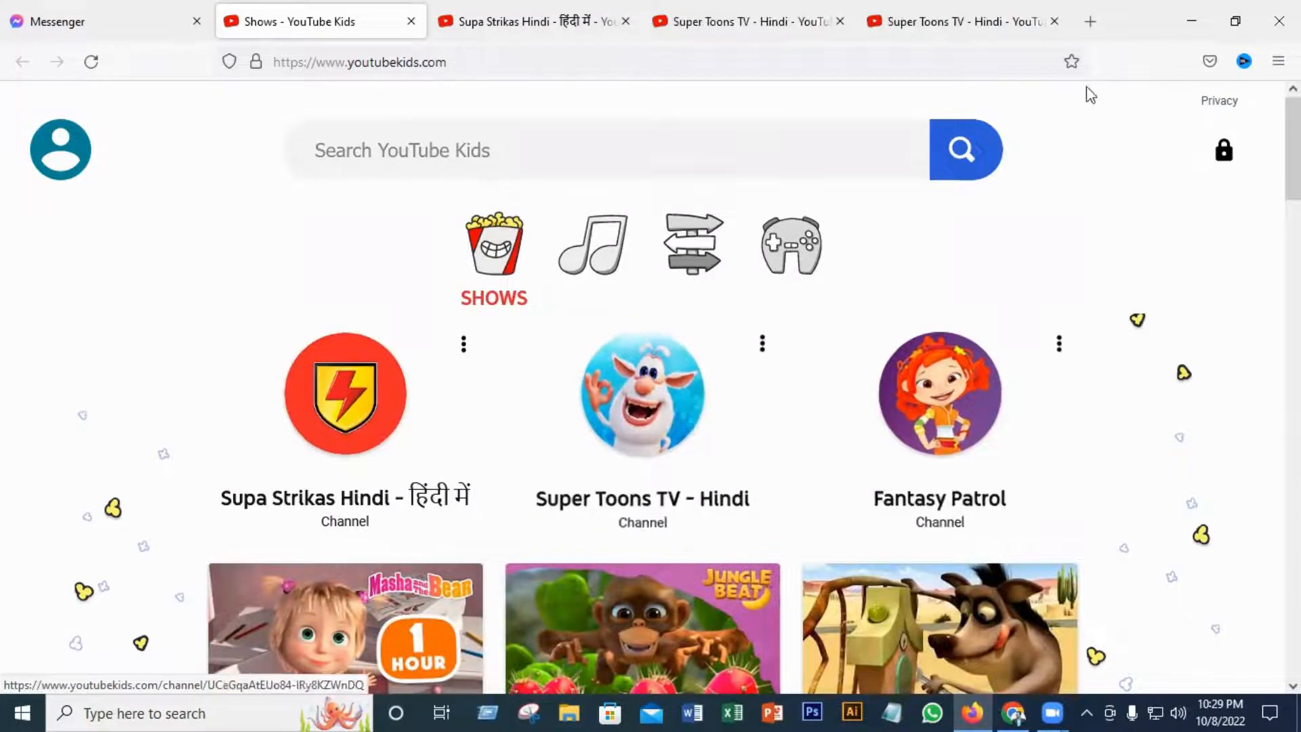
left_click(1054, 21)
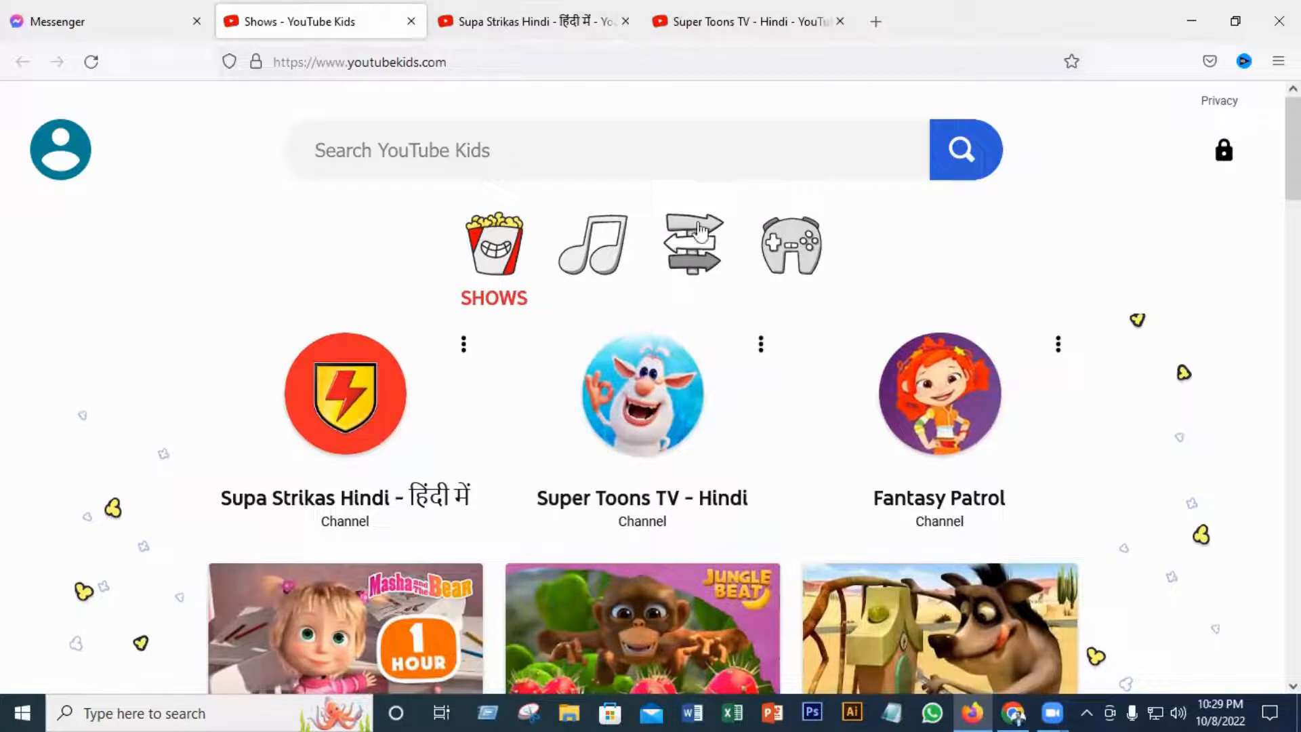
middle_click(951, 393)
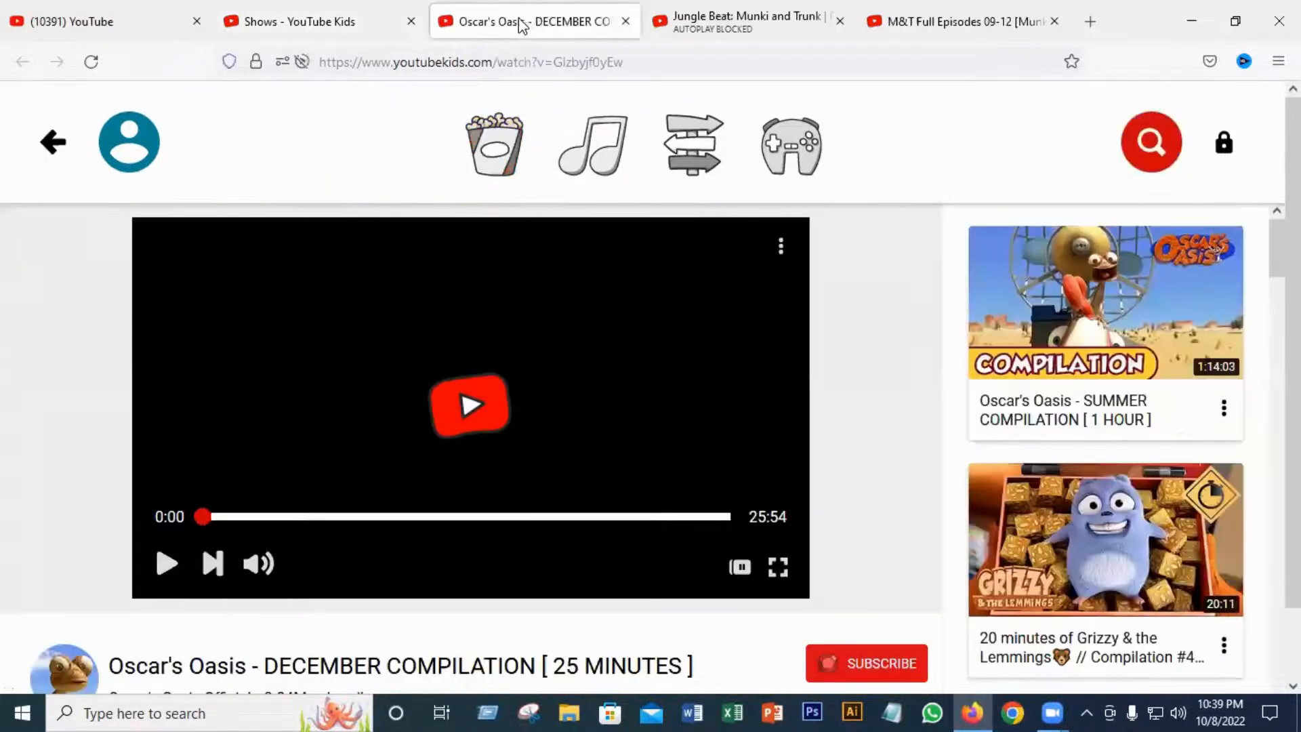
- Copy the channel name Oscar's Oasis Official from below the December compilation video
scroll(391, 552, "down", 1)
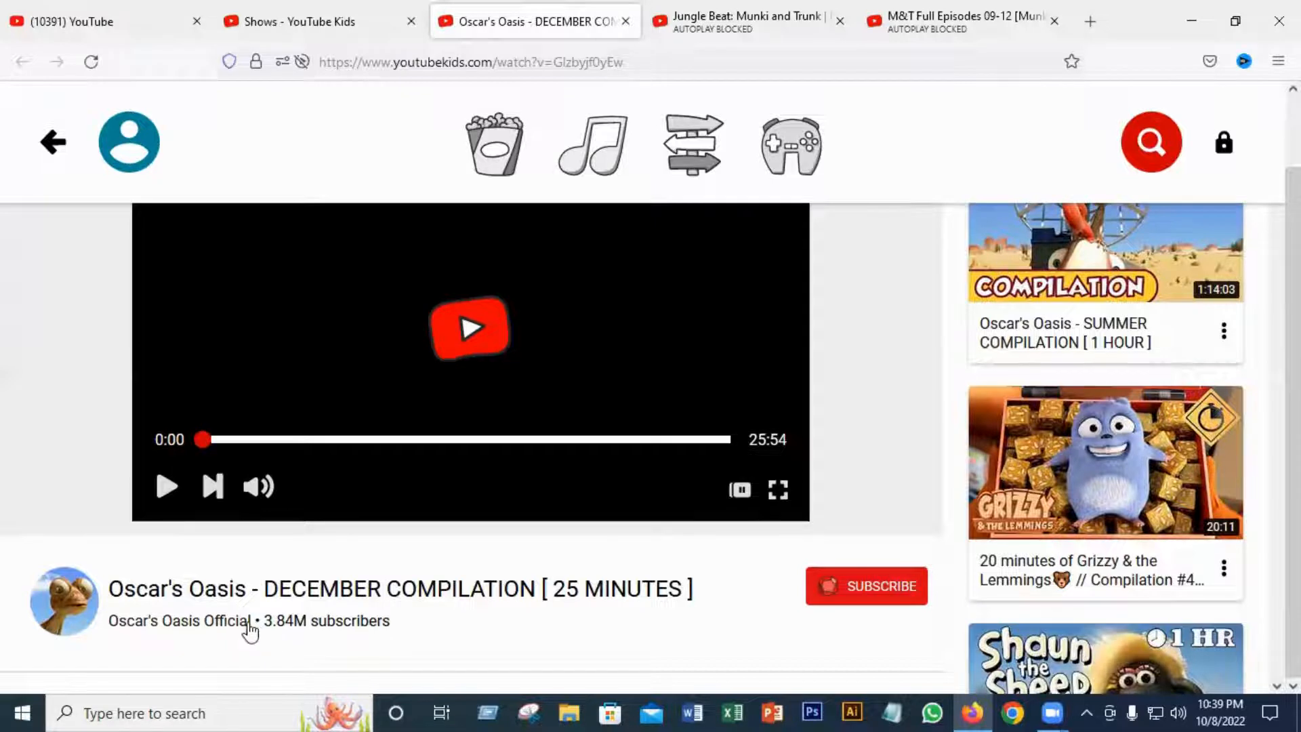
left_click_drag(250, 630, 112, 629)
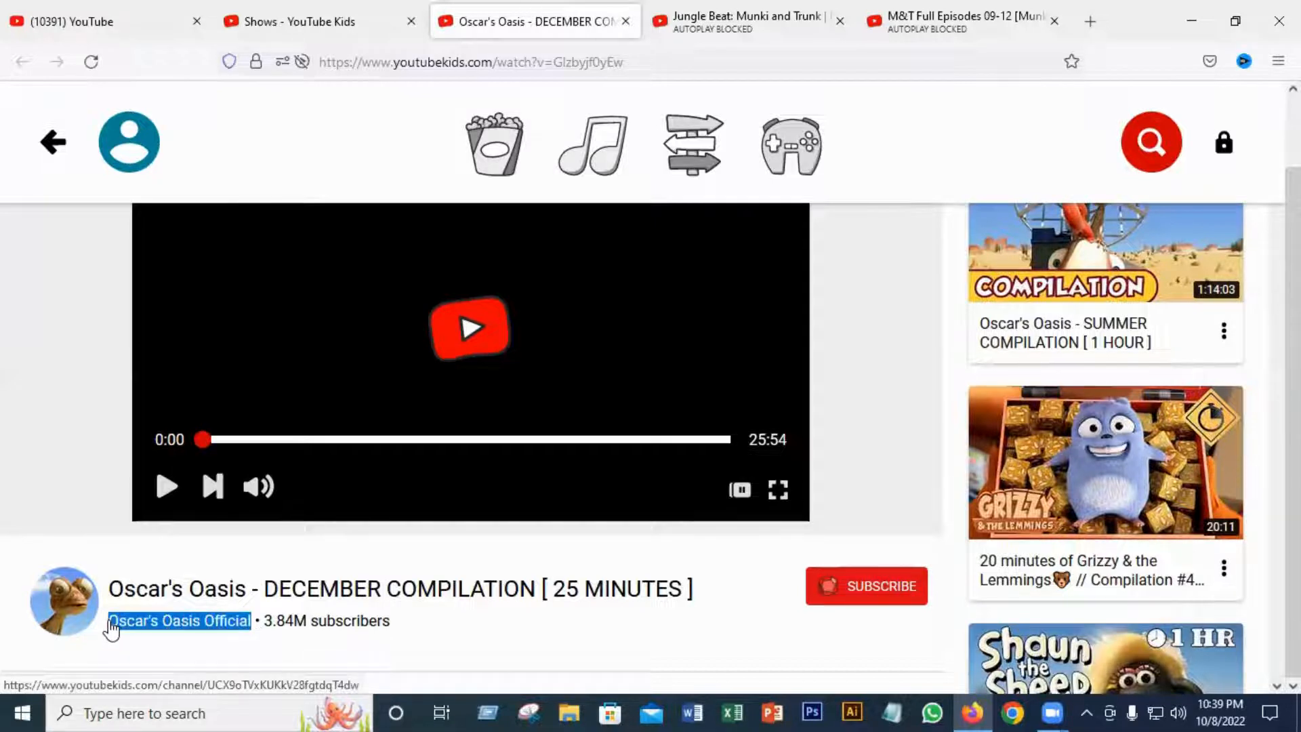
right_click(180, 622)
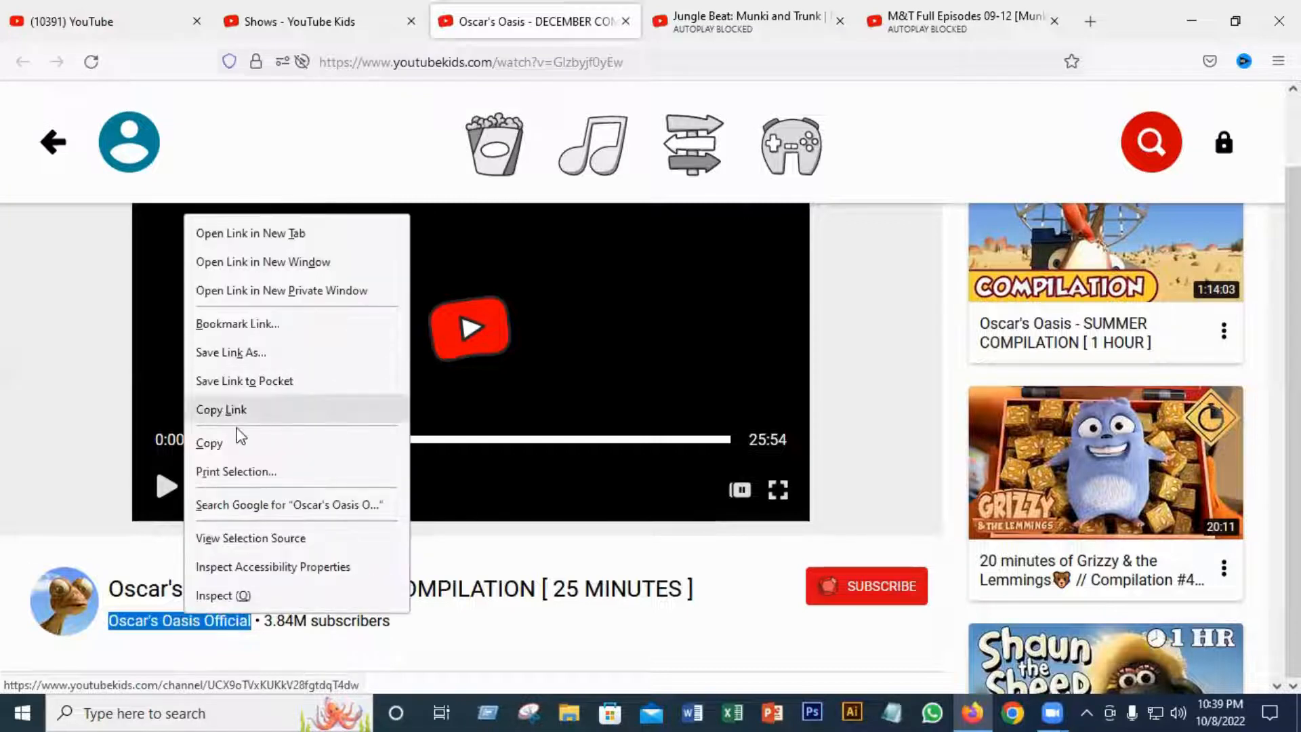
left_click(216, 442)
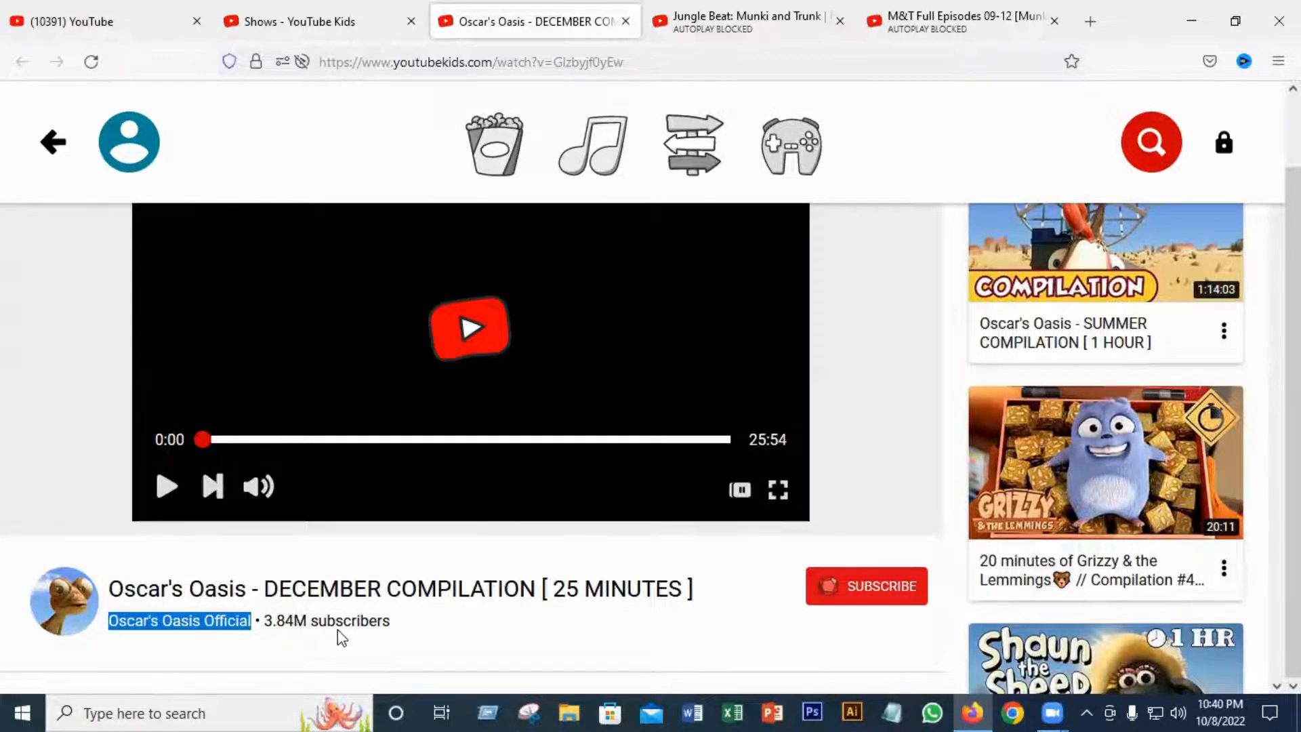
- Search regular YouTube for the copied channel name Oscar's Oasis Official
left_click(125, 15)
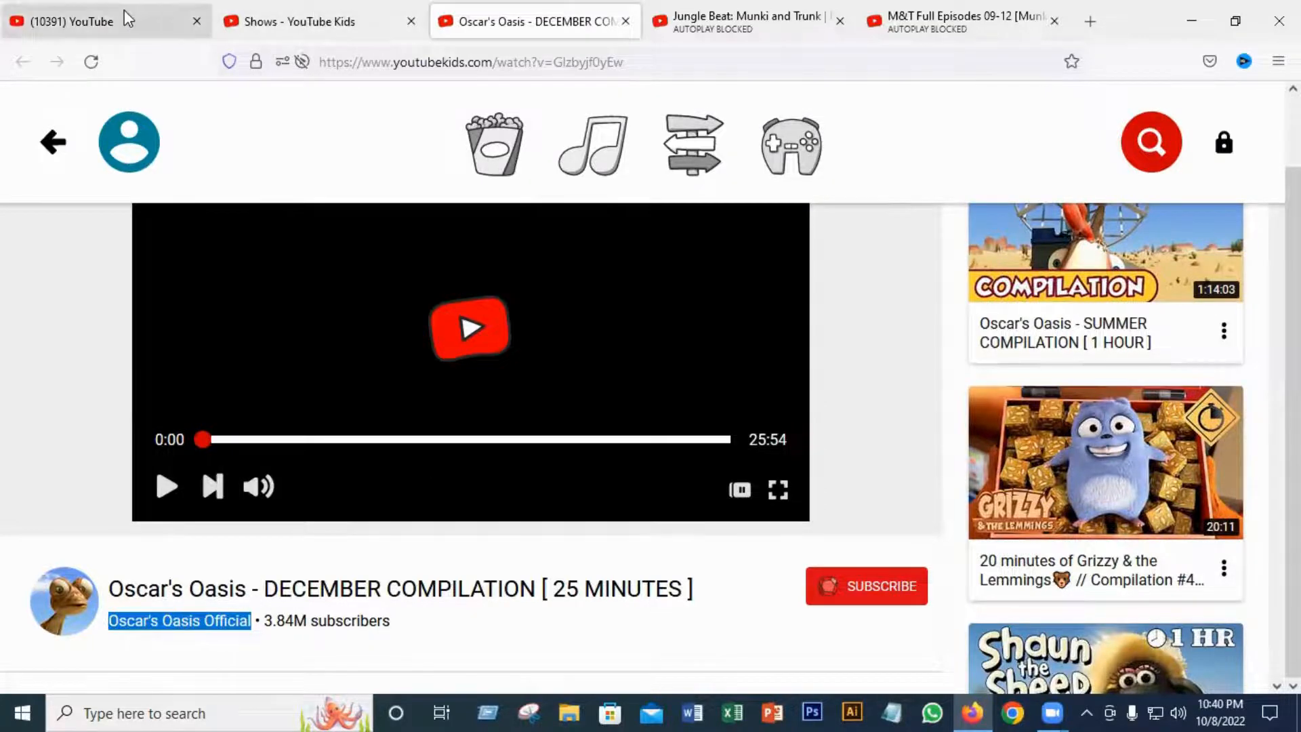
right_click(499, 106)
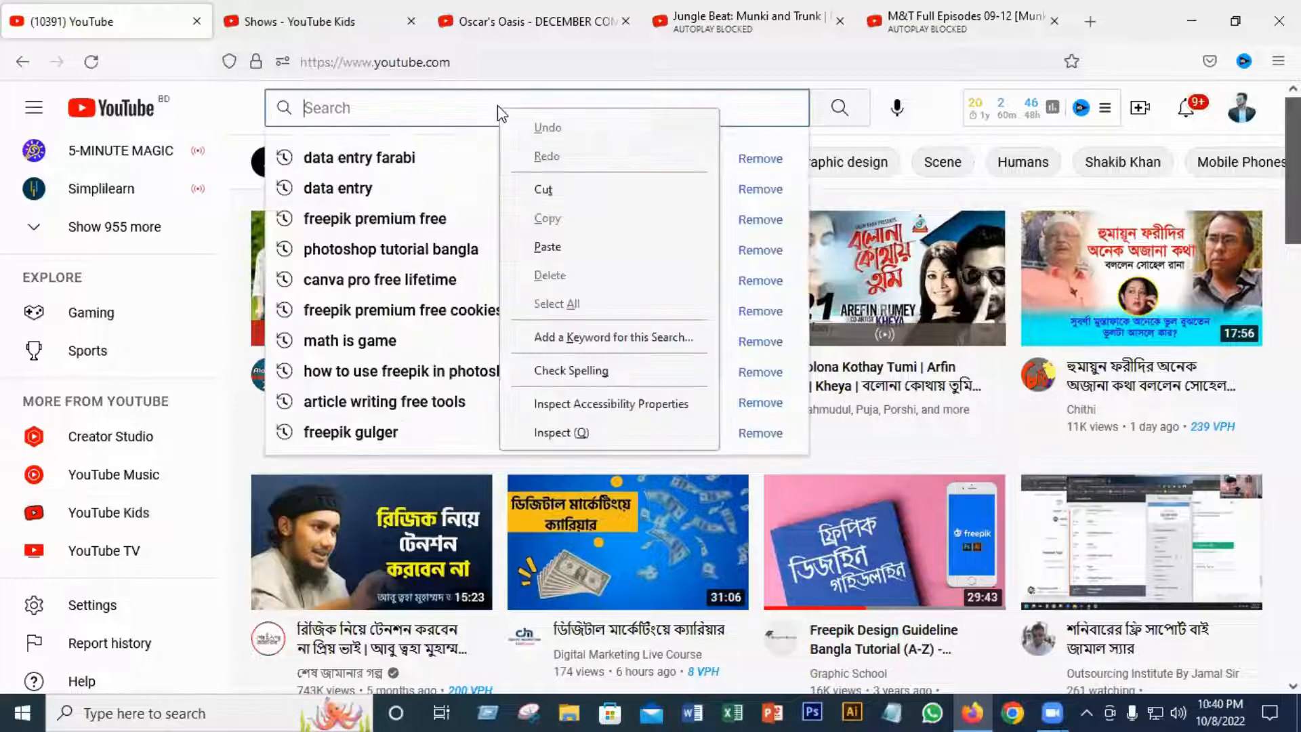
left_click(547, 247)
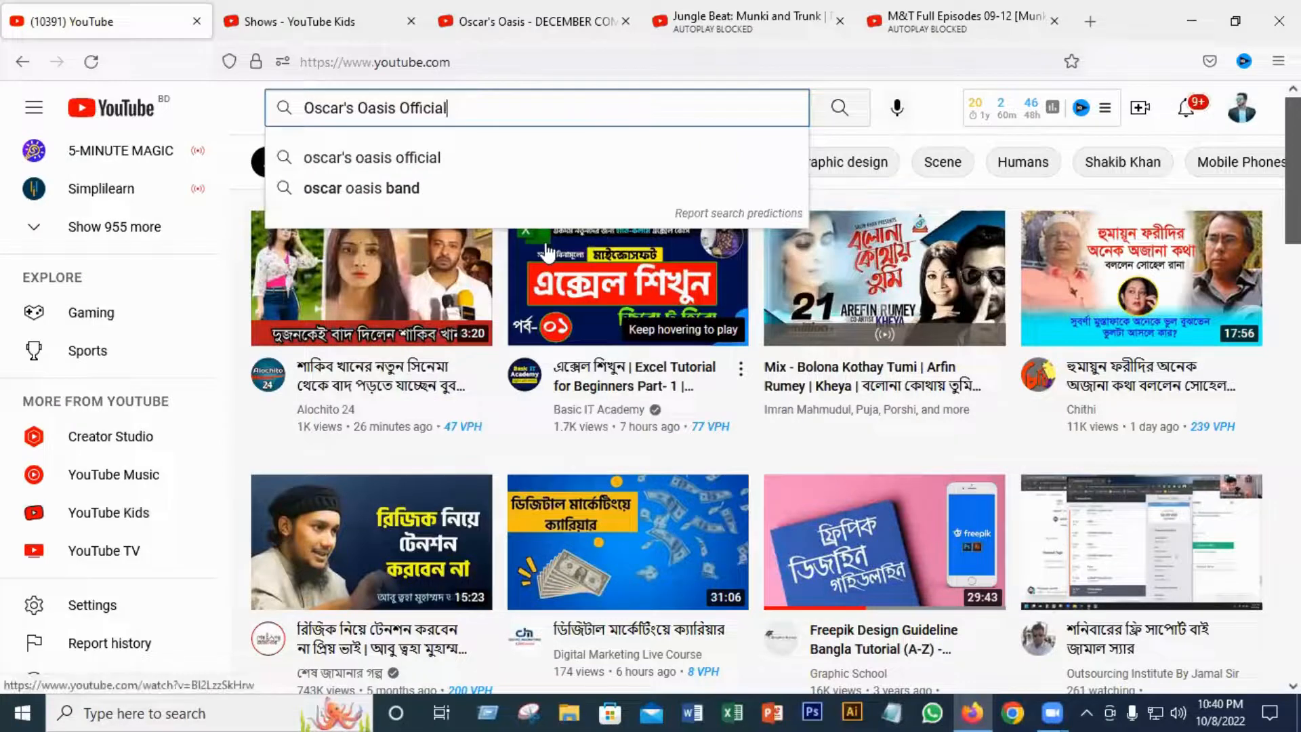
key("Return")
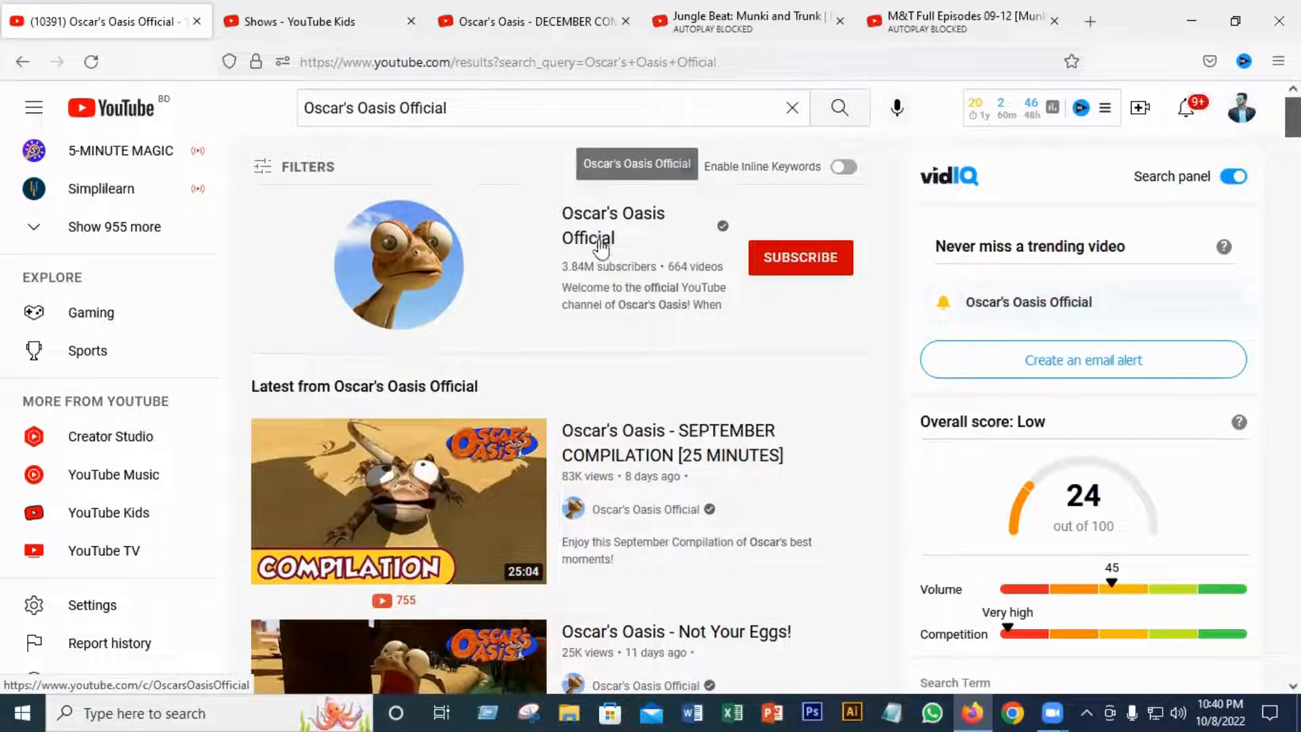
- Switch to Chrome, open the spreadsheet 100 kids' youtube channel from Google Drive, and close the spare Google tab
left_click(1012, 711)
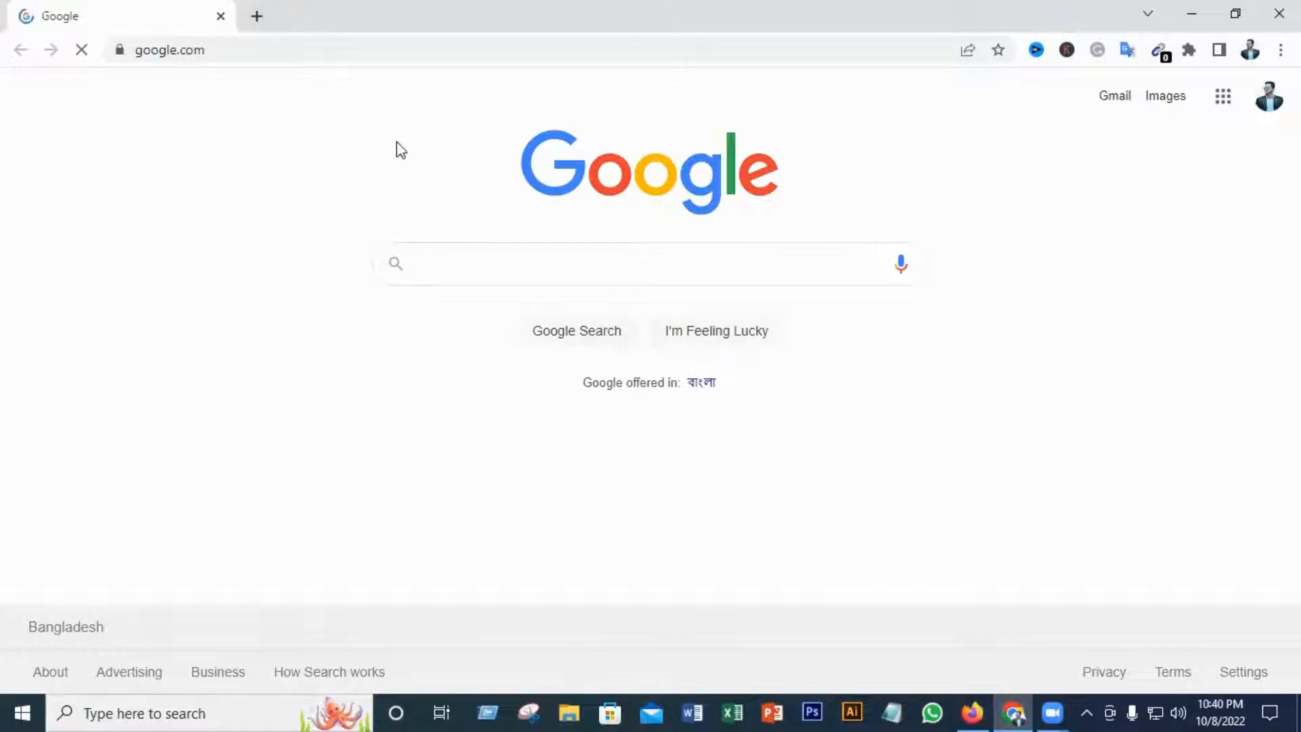
left_click(255, 18)
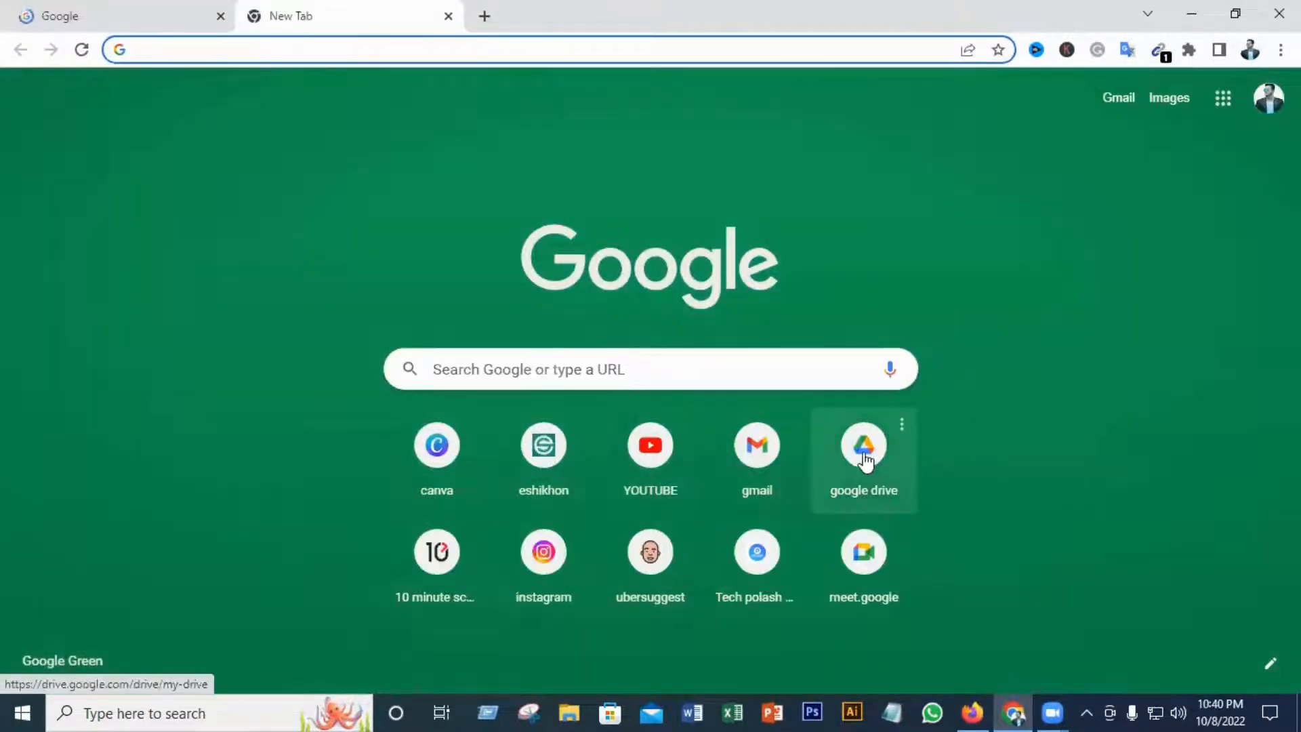
left_click(865, 459)
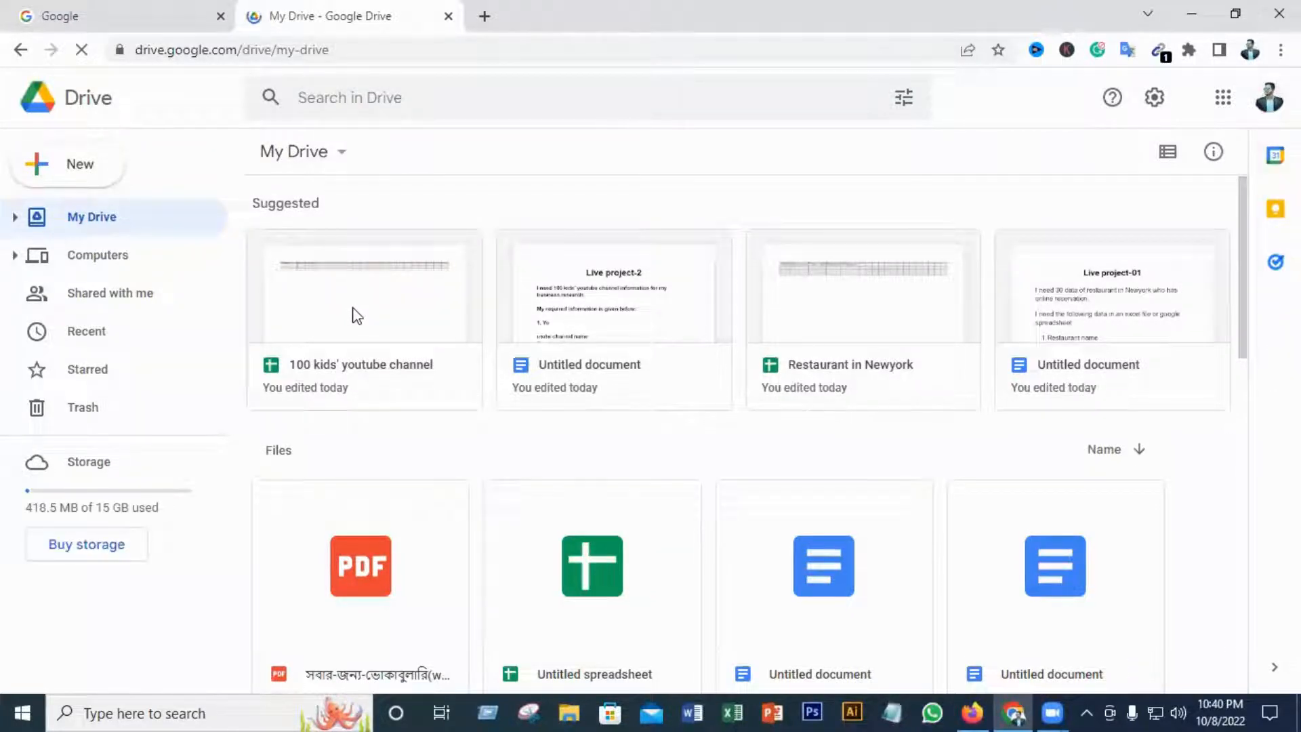
double_click(351, 290)
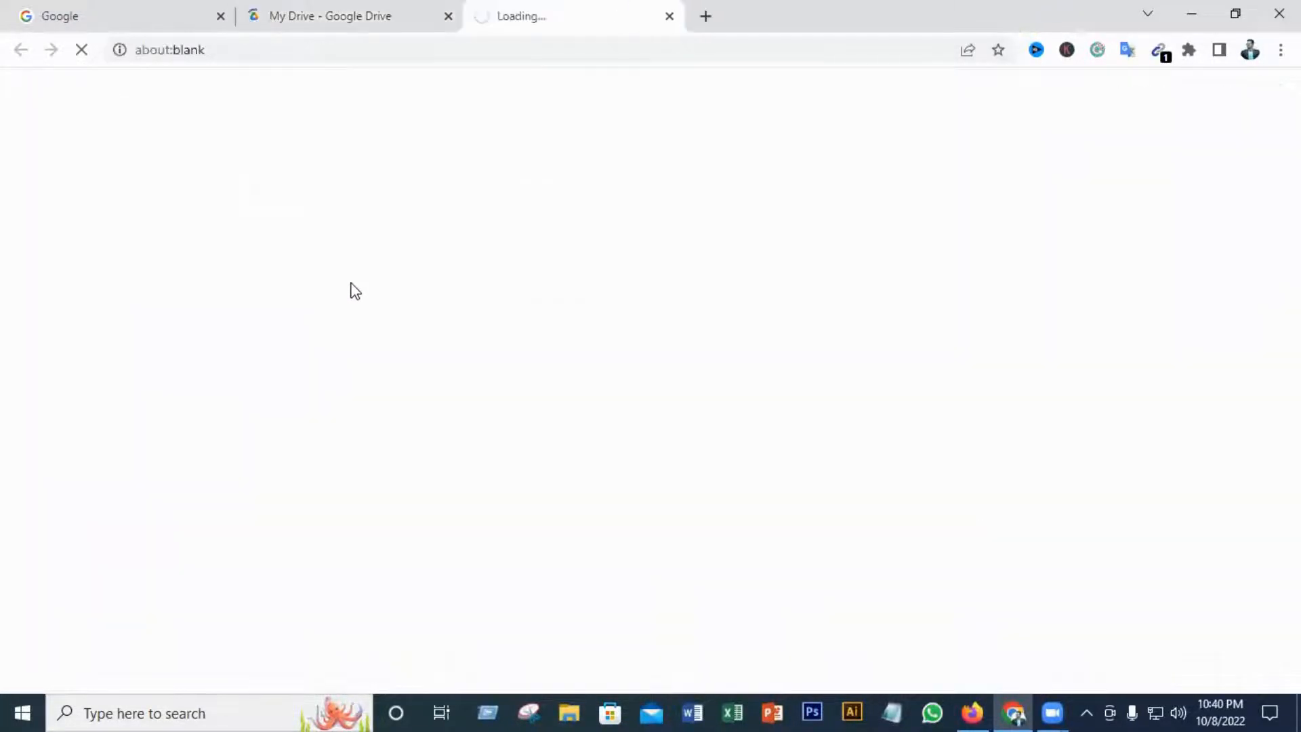
left_click(220, 15)
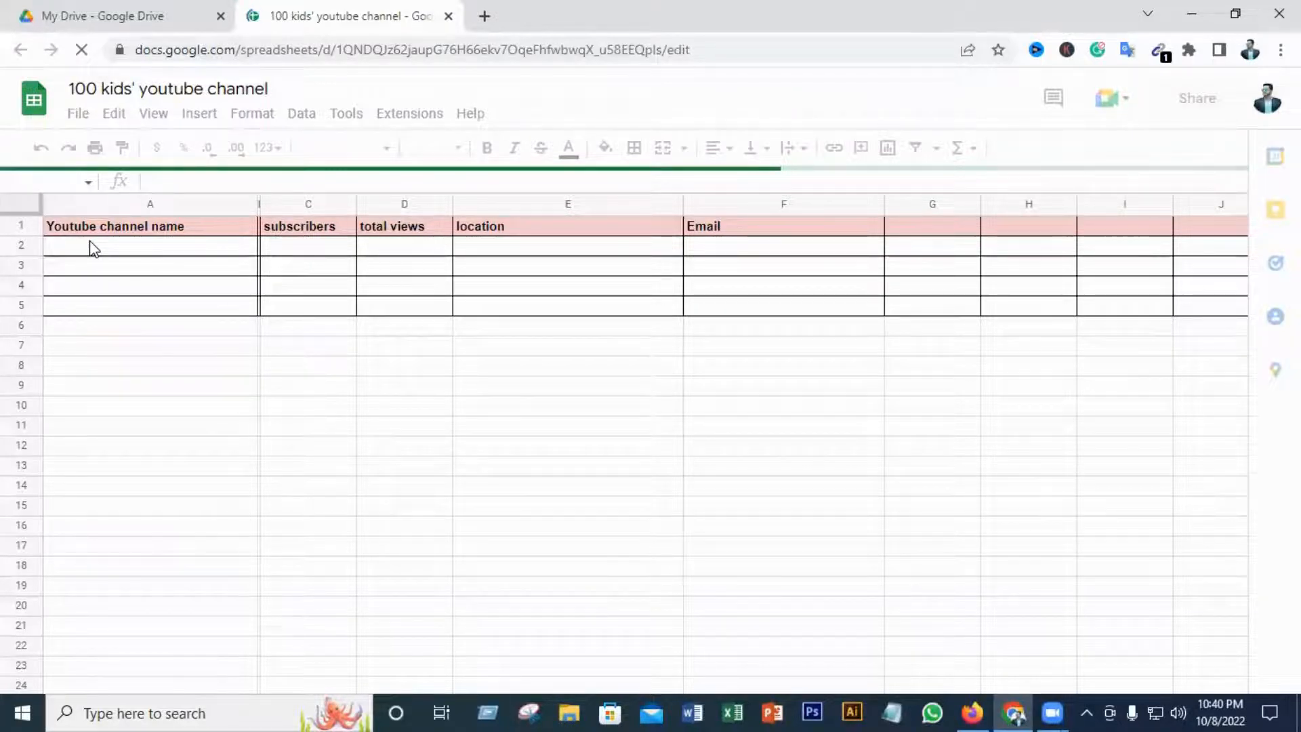
- Paste the copied name Oscar's Oasis Official into cell A2 below the Youtube channel name header
right_click(93, 248)
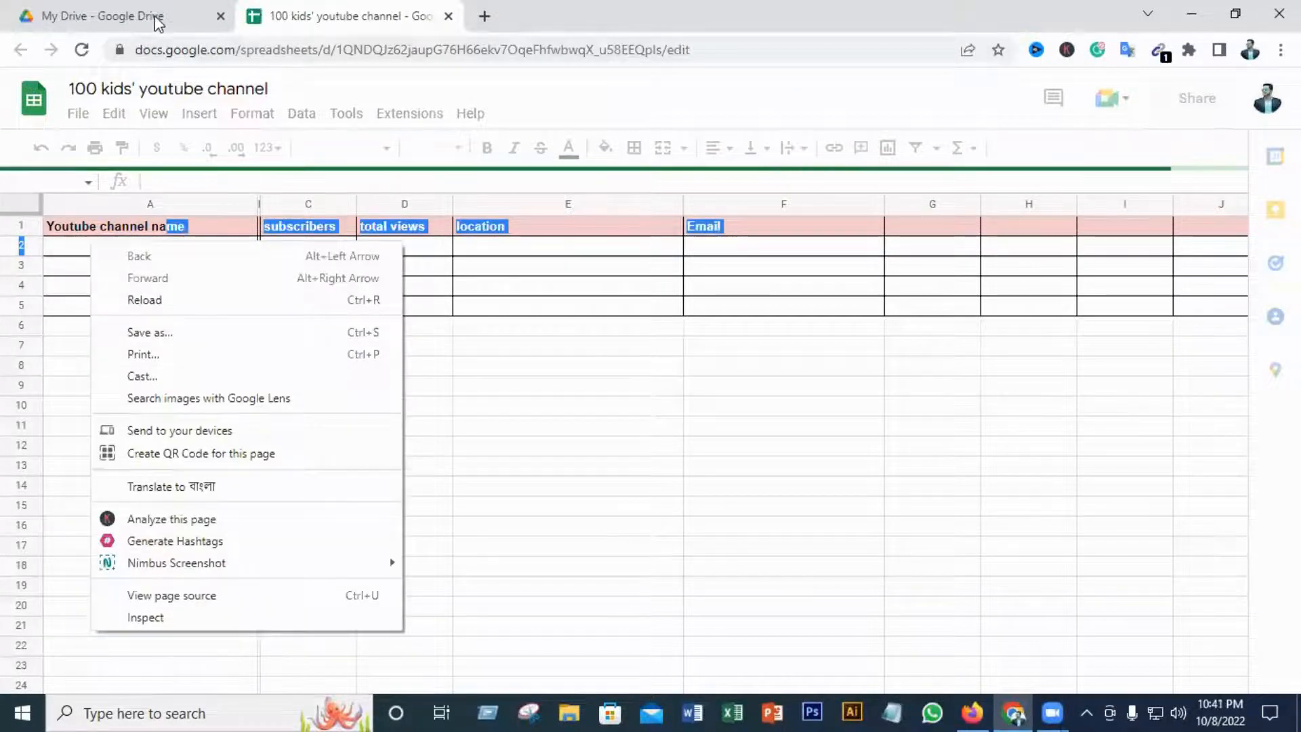
left_click(157, 19)
left_click(420, 15)
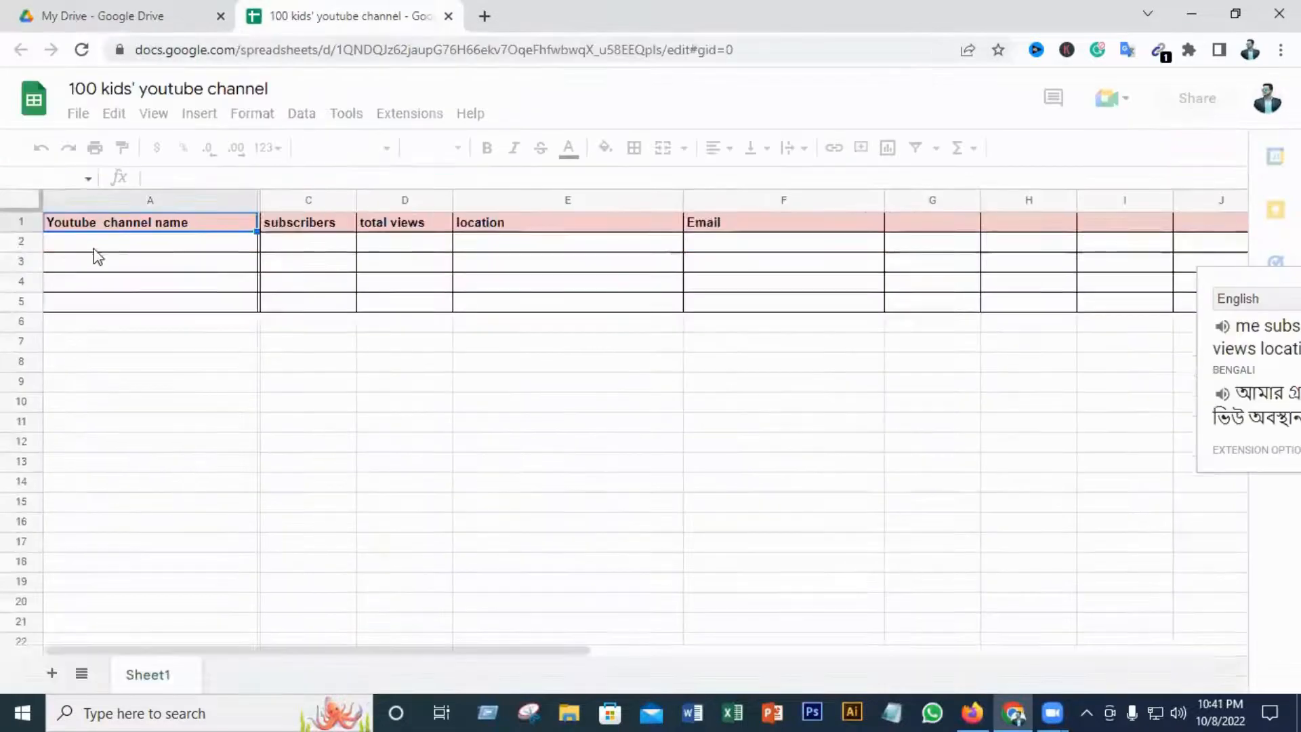
right_click(93, 248)
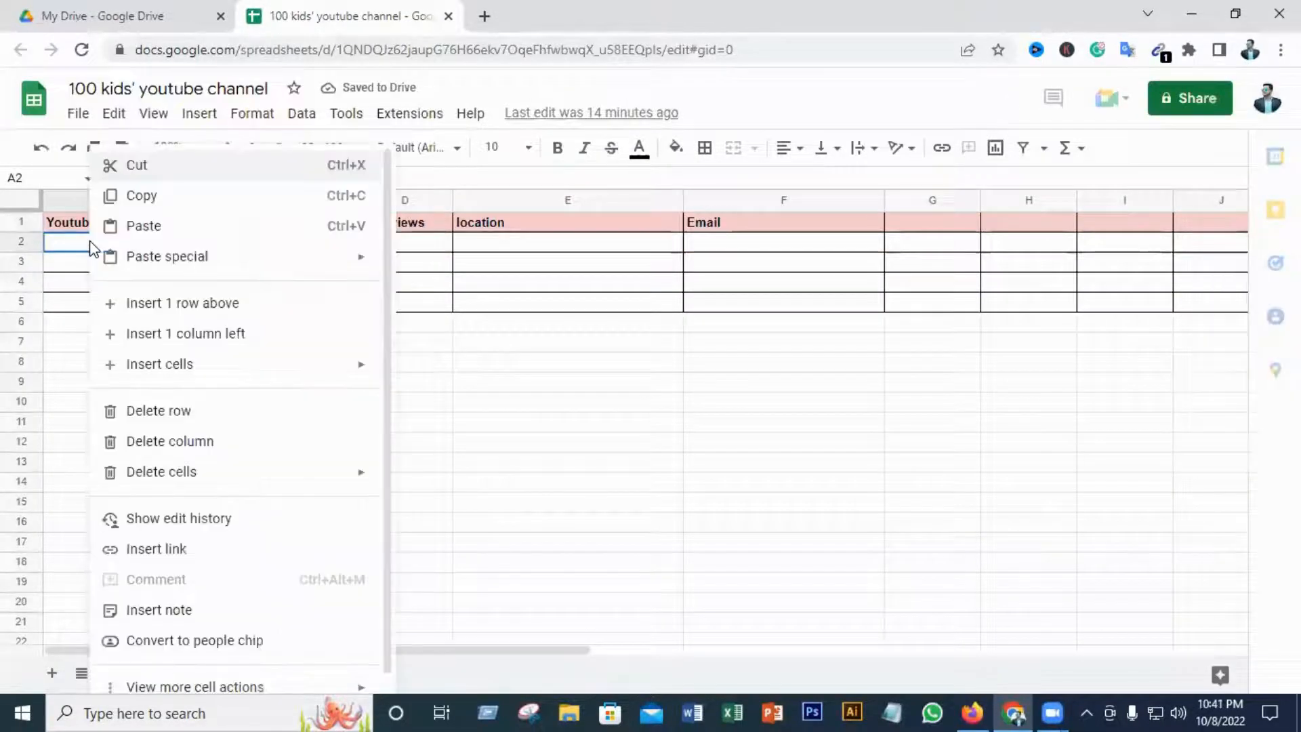
left_click(152, 224)
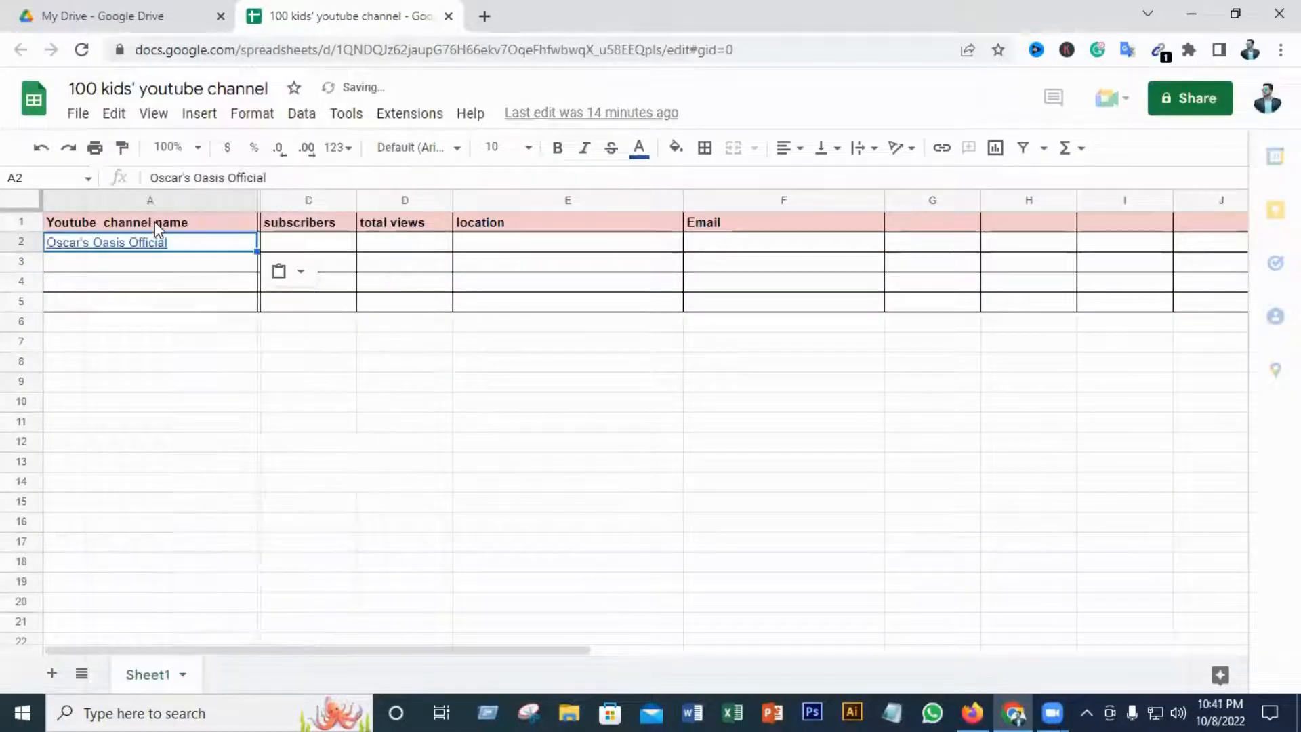
- Strip the link formatting from the channel name in A2 by keeping pasted values only, and select subscribers cell C2
left_click(287, 271)
left_click(358, 308)
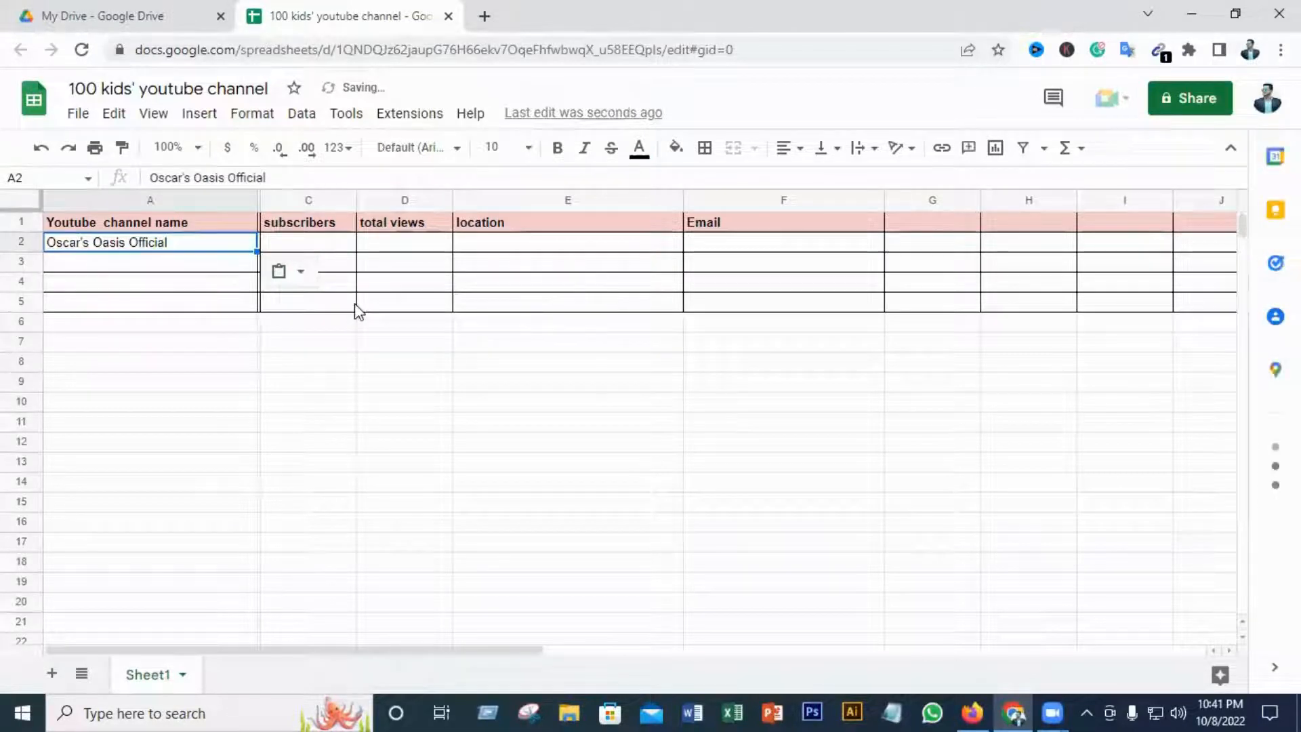
left_click(327, 244)
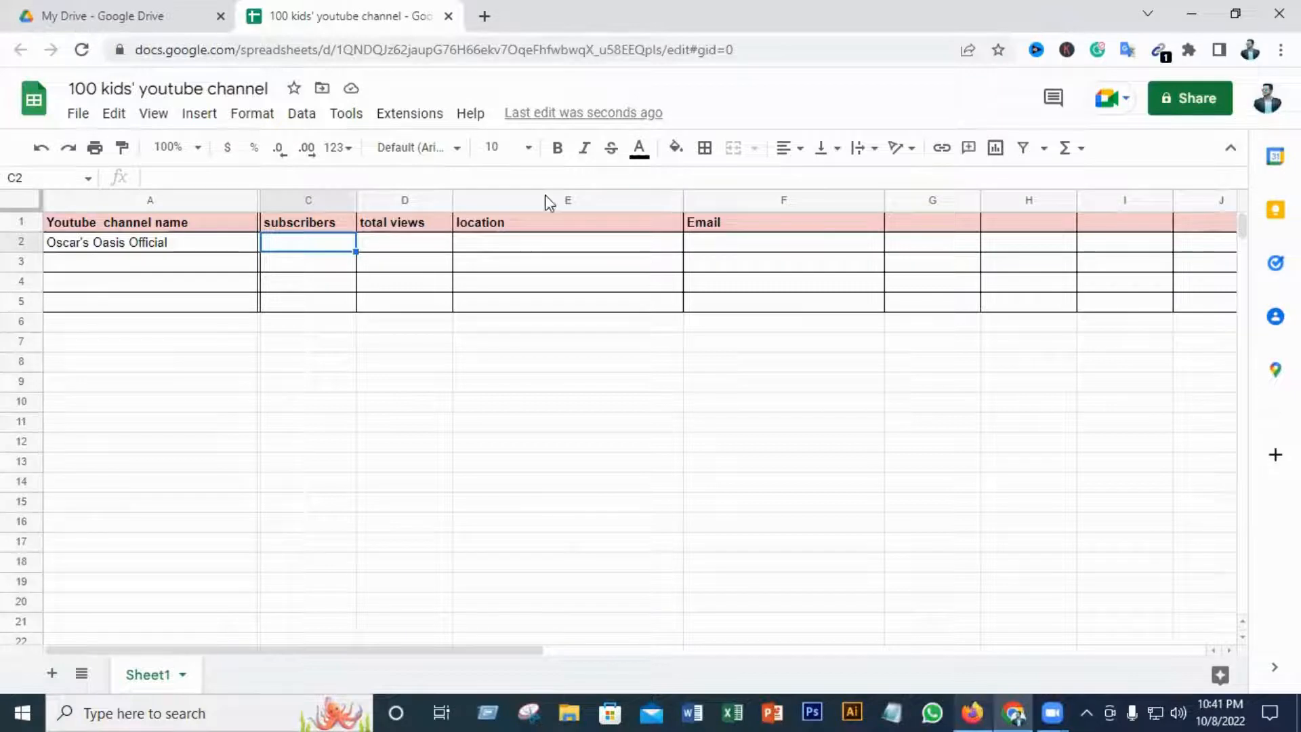
- Switch to Firefox and copy the text 3.84M subscribers from below the Oscar's Oasis December compilation video
key("alt+Tab")
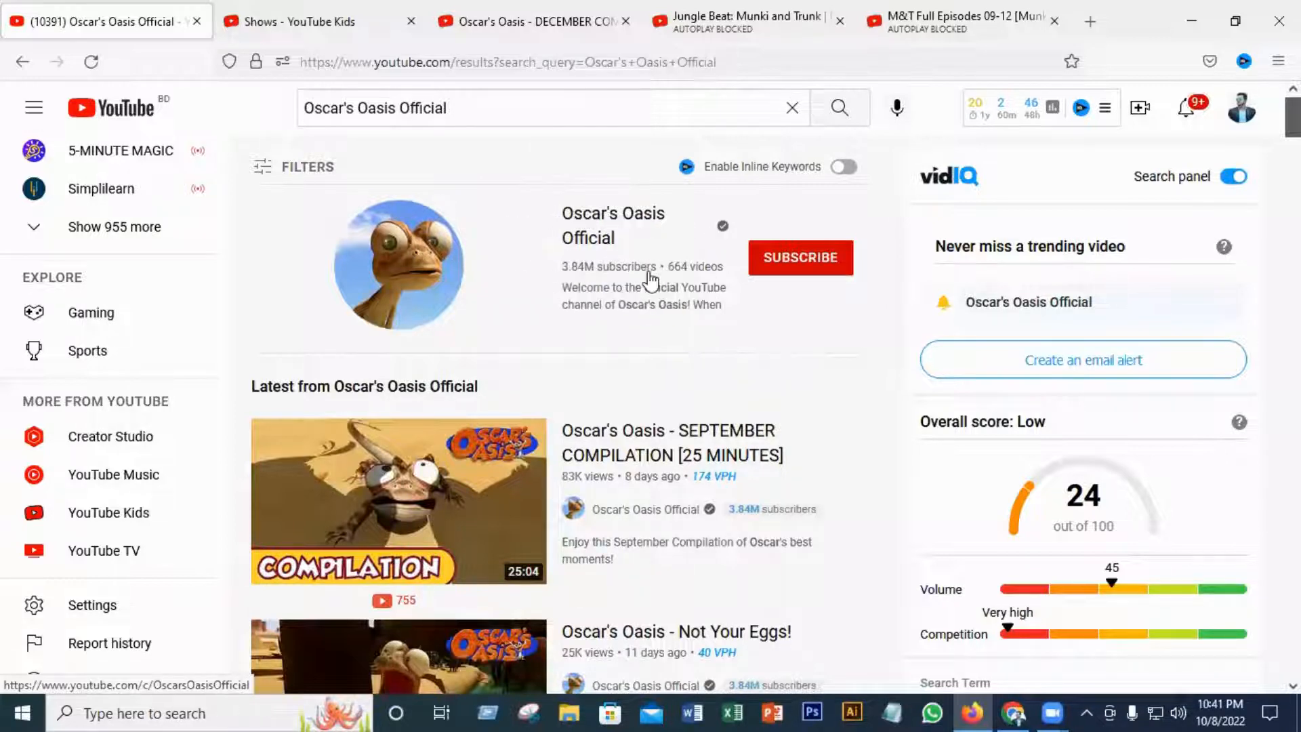
left_click(517, 22)
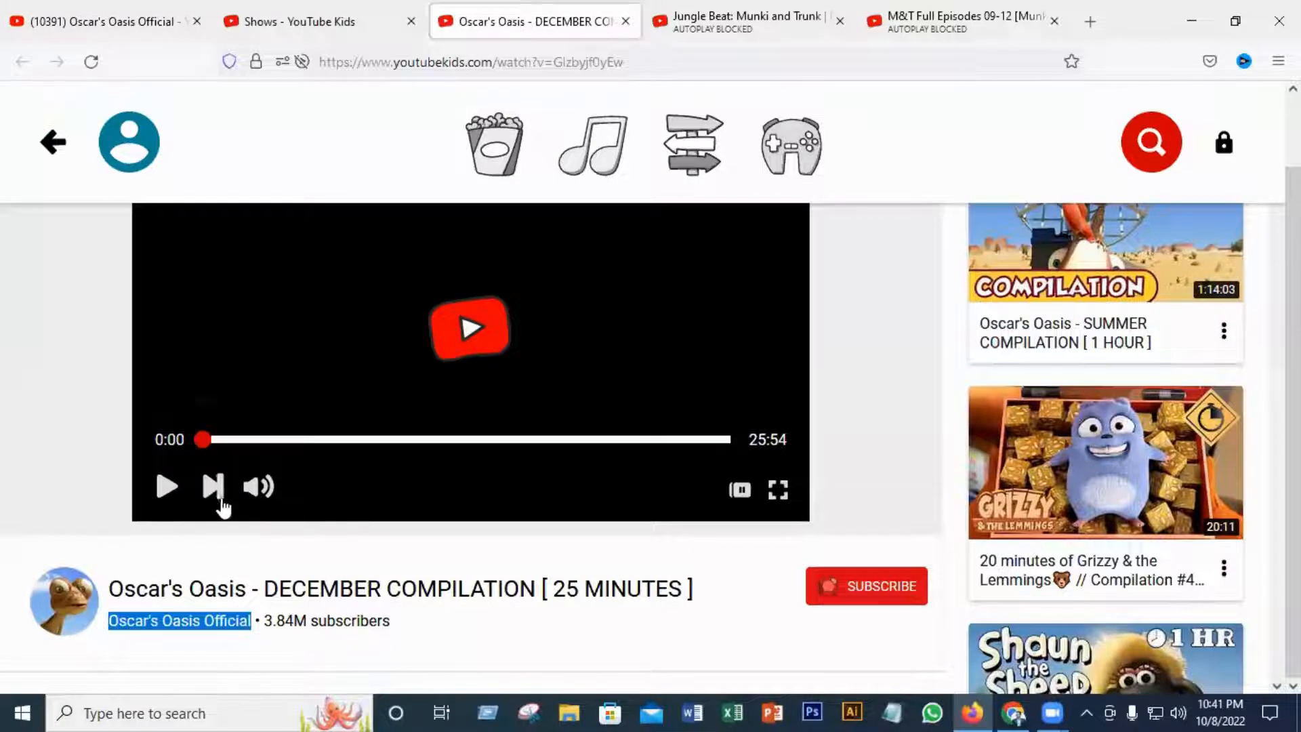
left_click_drag(396, 623, 267, 622)
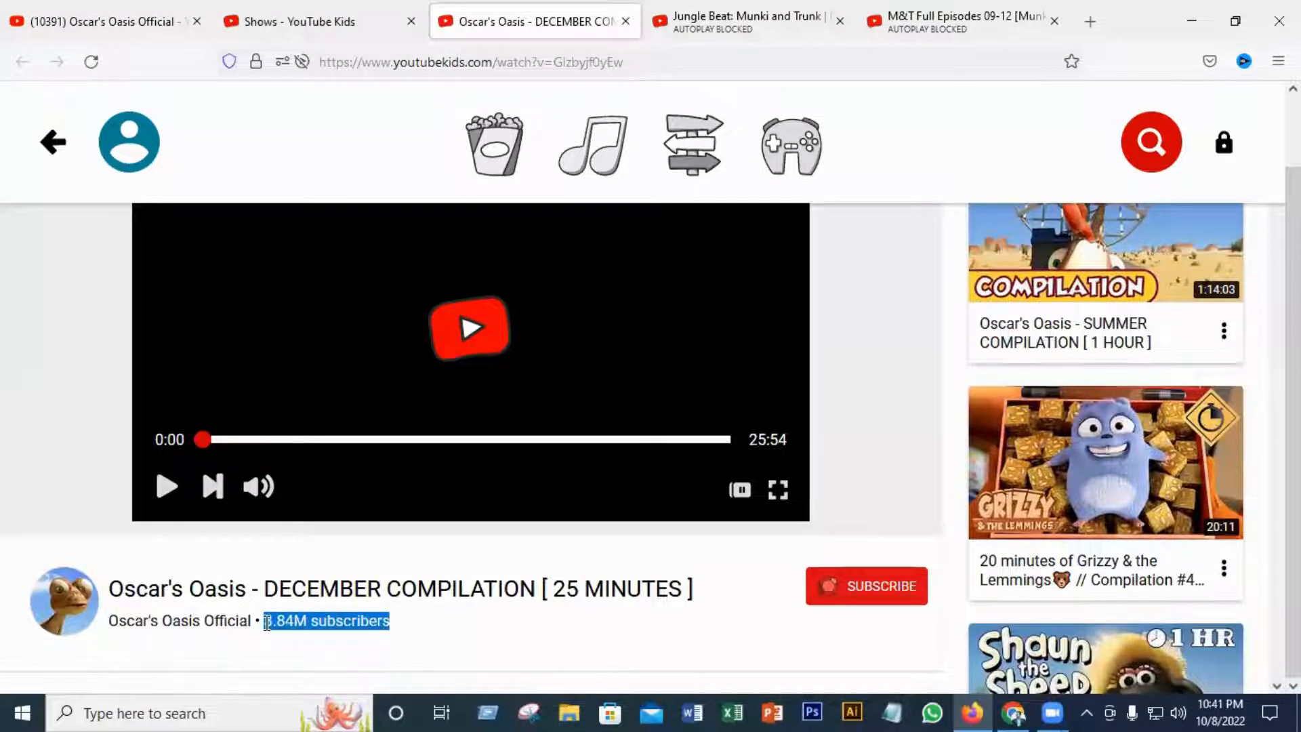
right_click(324, 612)
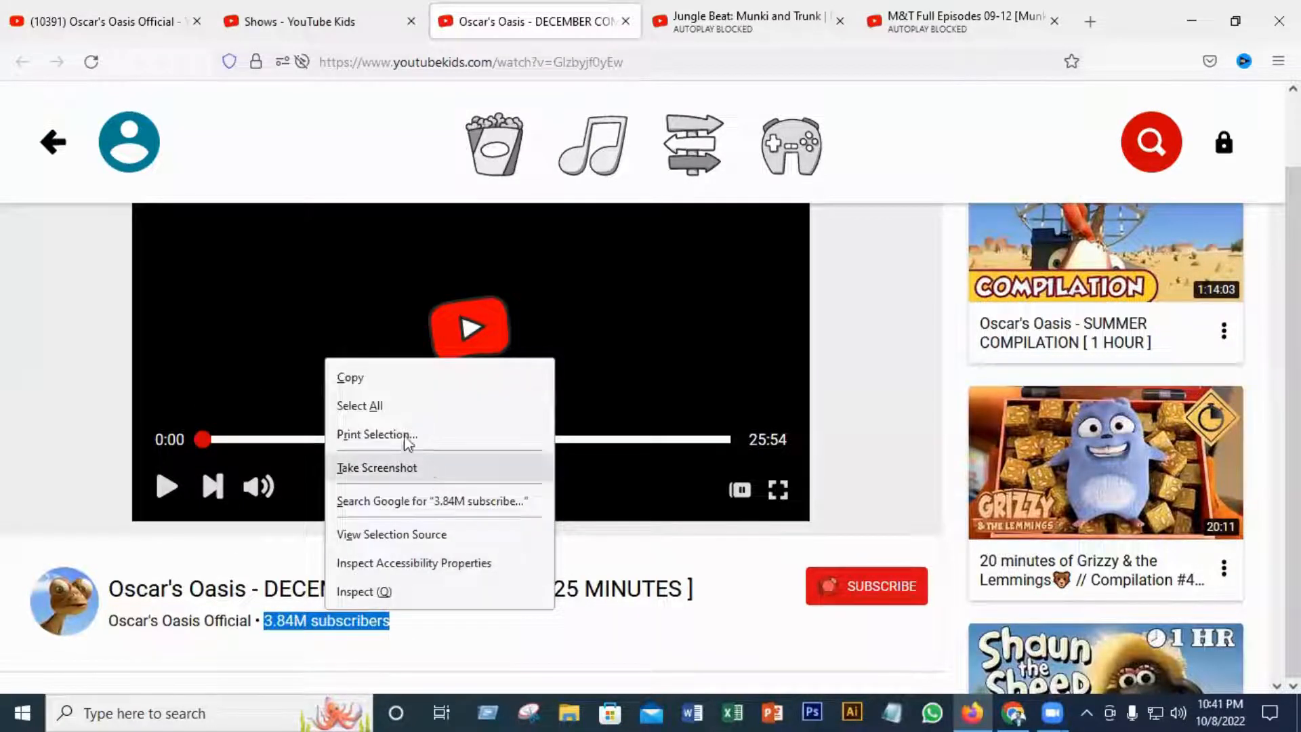
left_click(369, 377)
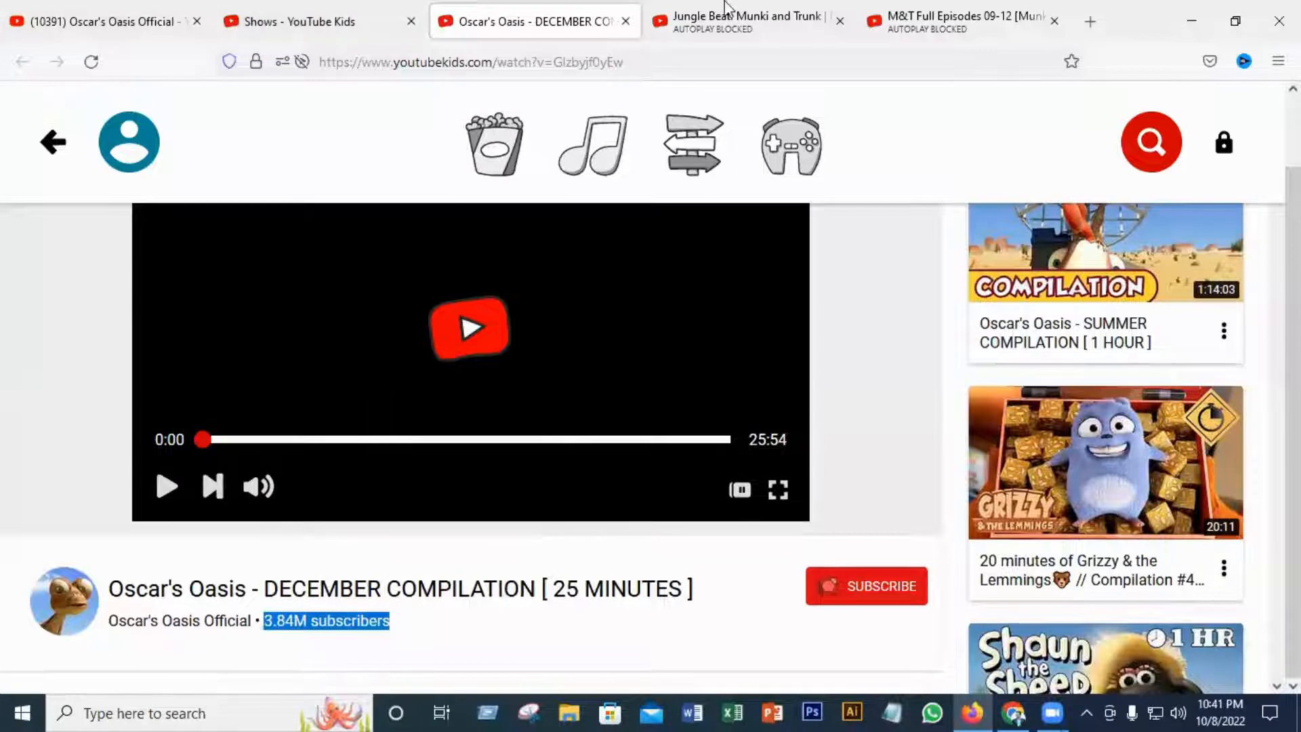
- Switch to the spreadsheet in Chrome and paste 3.84M subscribers into cell C2 as values only
left_click(1013, 713)
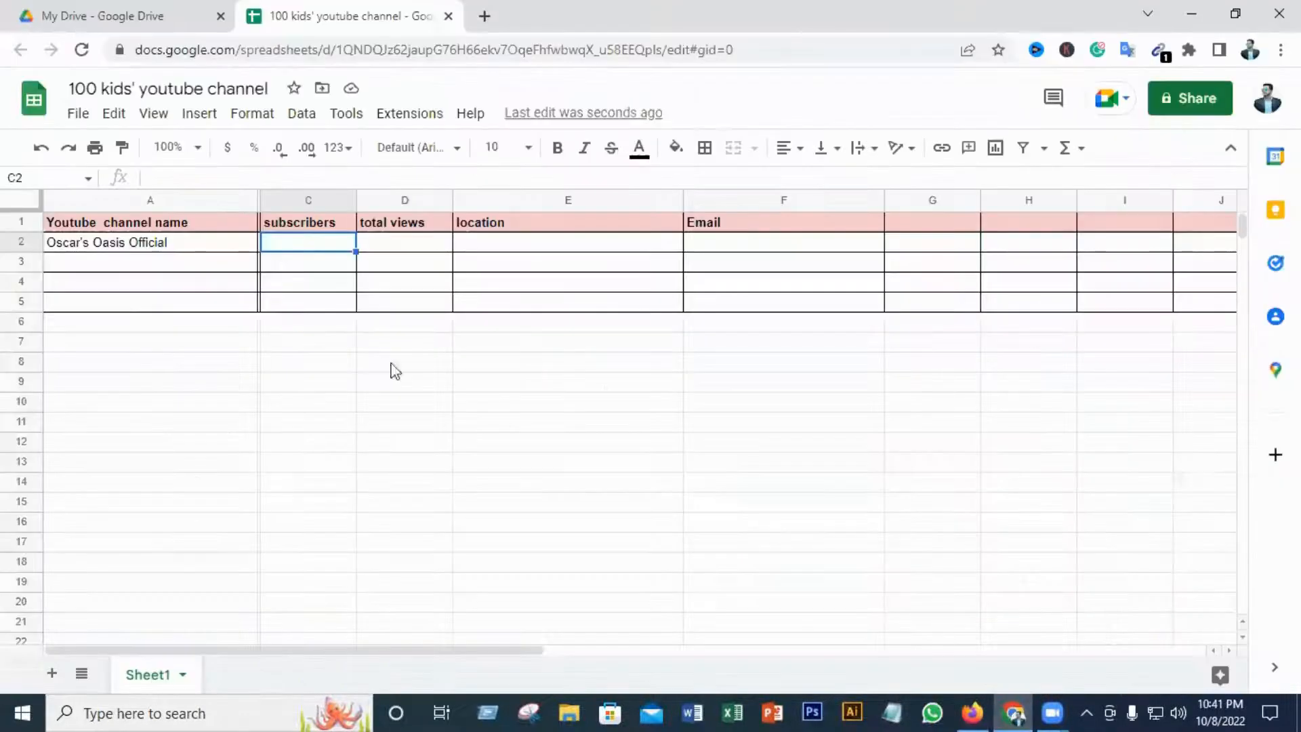
right_click(293, 244)
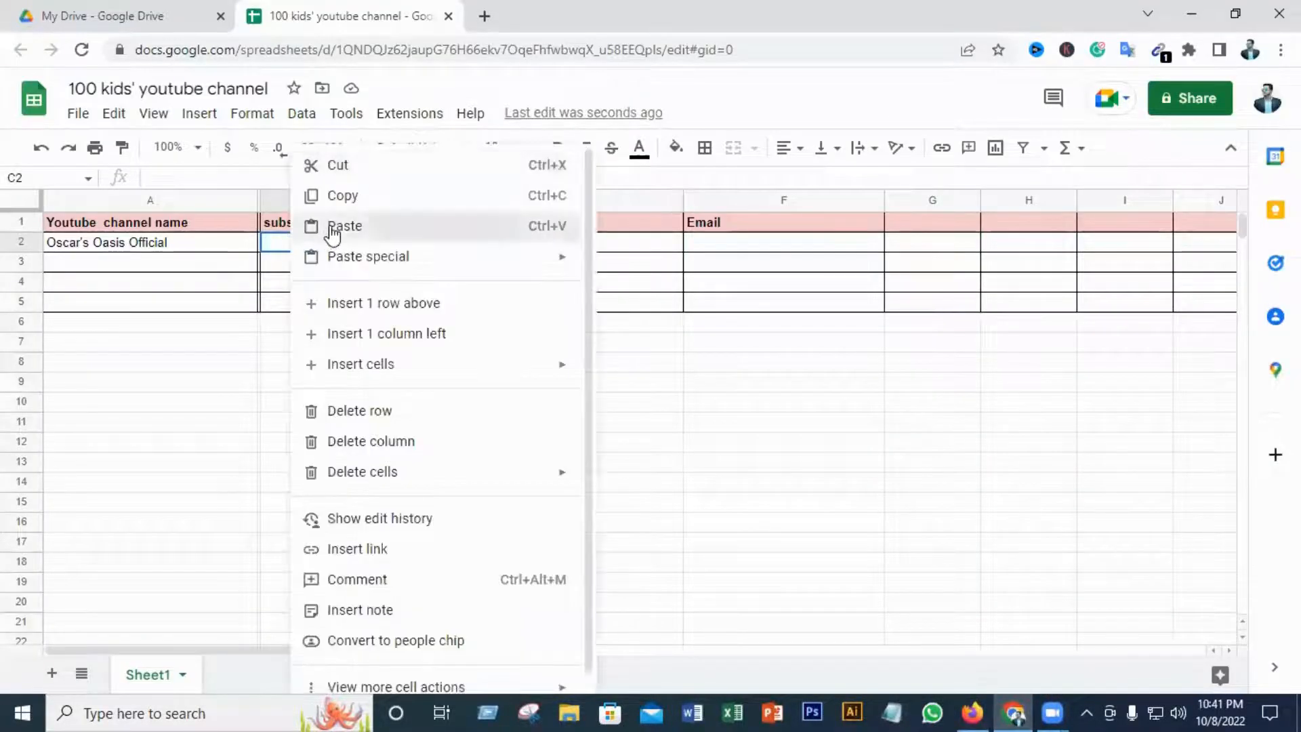
left_click(340, 229)
left_click(404, 272)
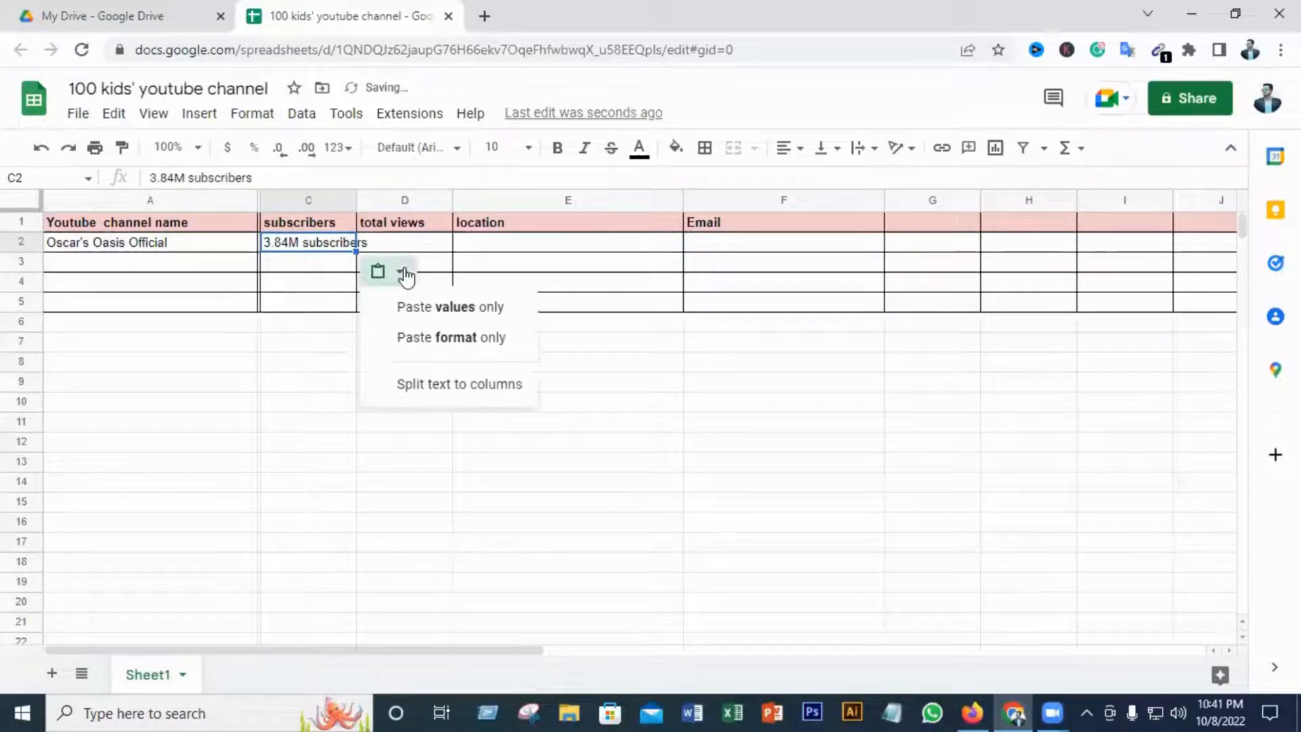
left_click(478, 310)
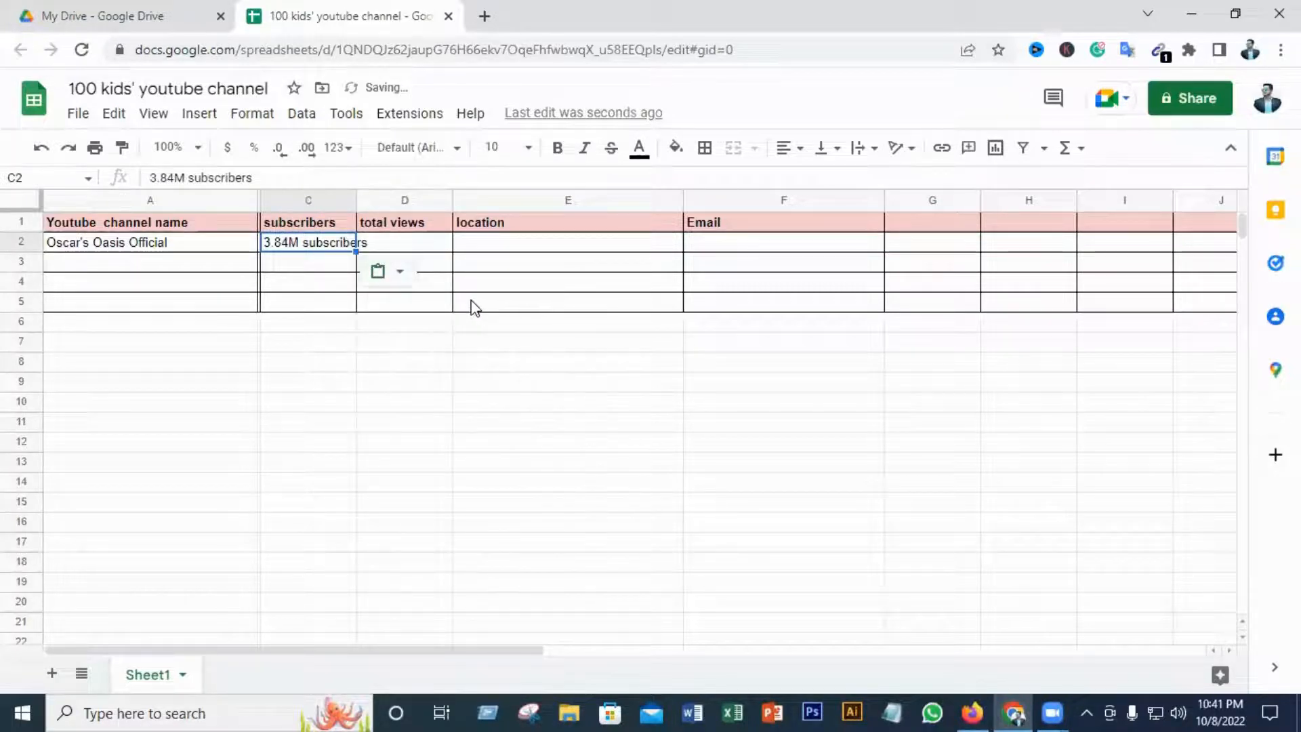
- Widen the subscribers column slightly so the C2 text fits, and select cell D2 under total views
left_click(502, 248)
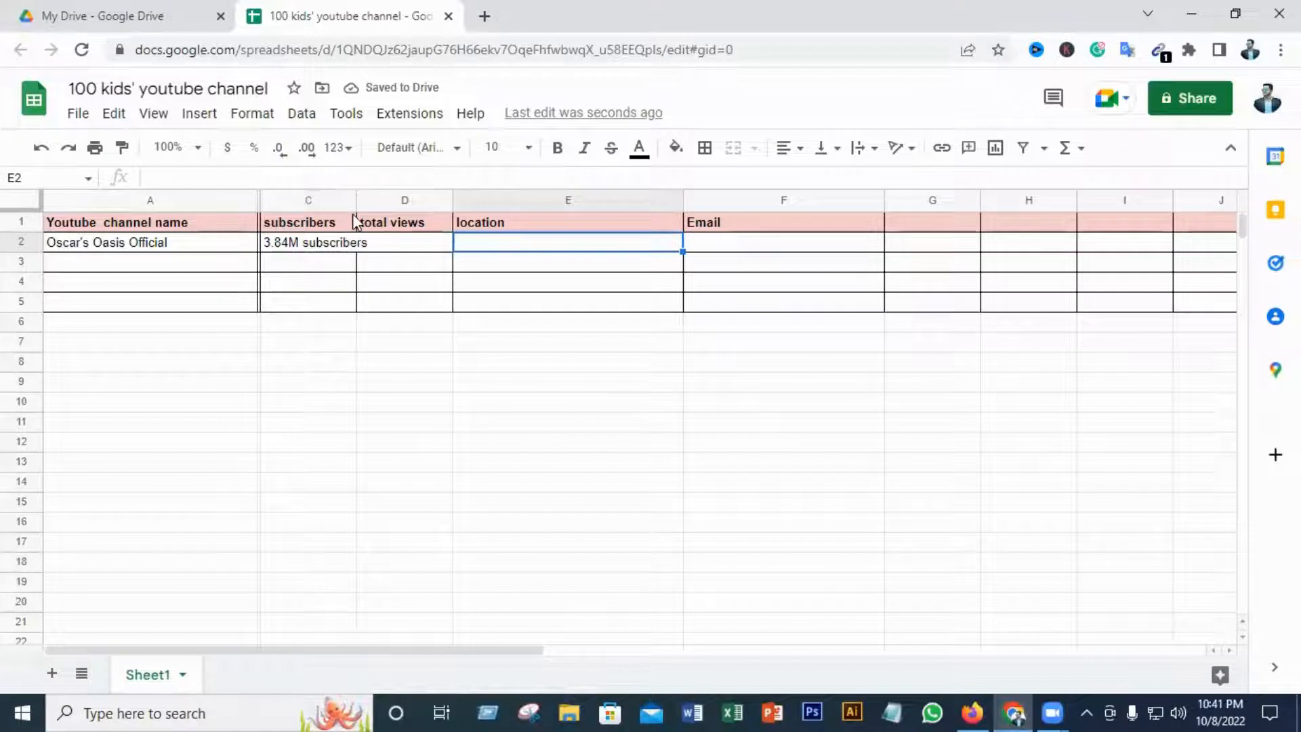
left_click_drag(355, 205, 369, 205)
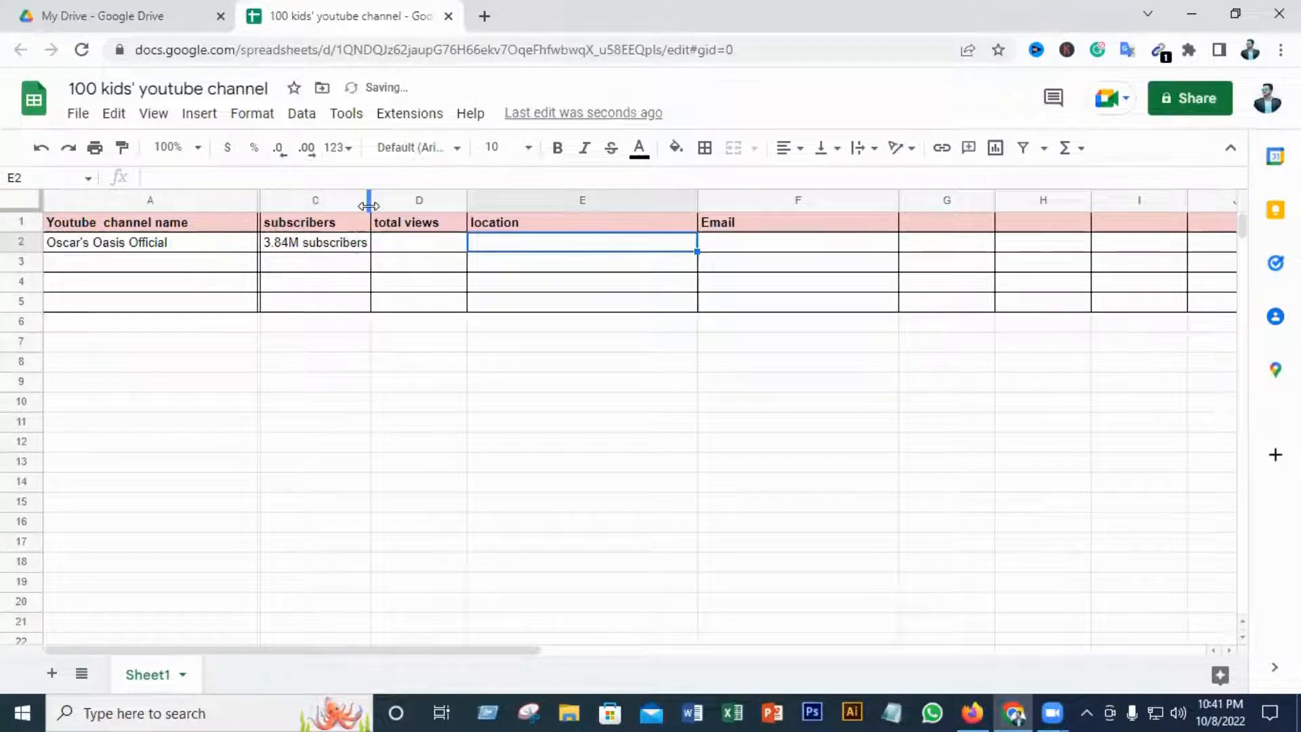
left_click(421, 246)
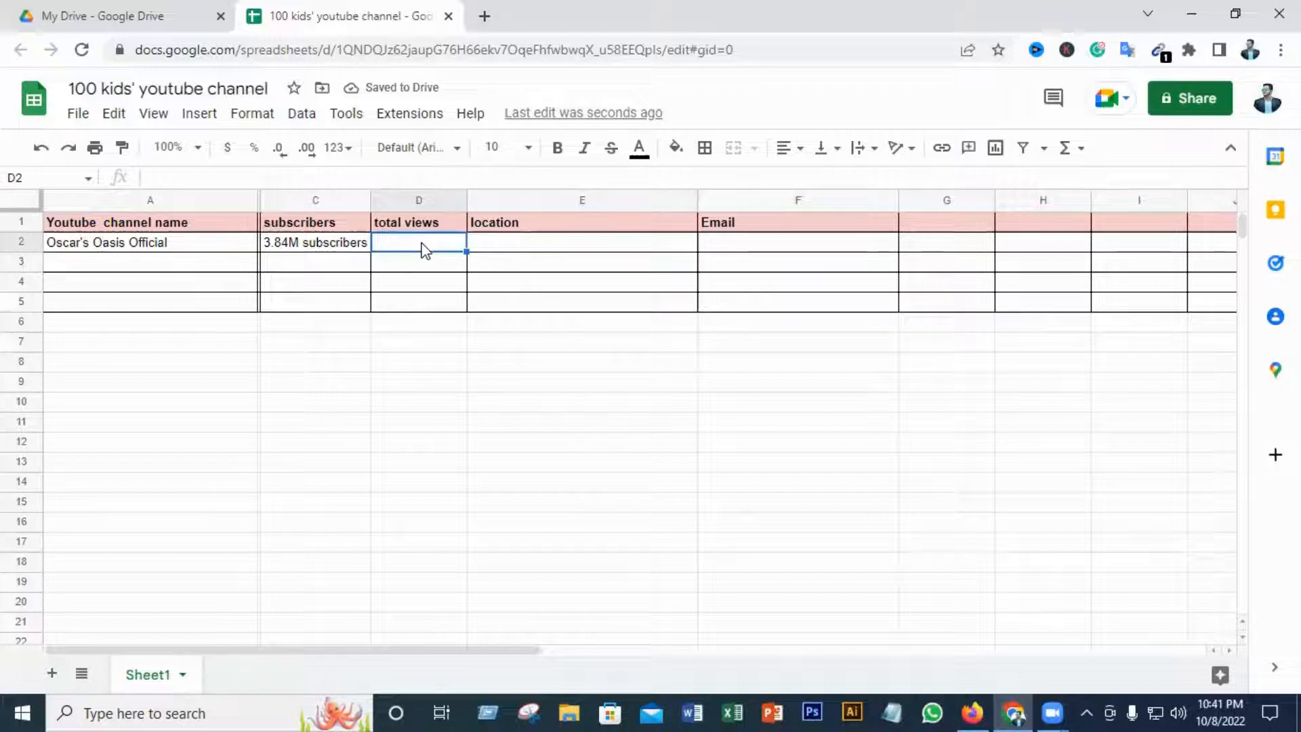
- Switch to Firefox, open the Oscar's Oasis Official channel from the YouTube search results, pause its trailer, and show its About page
left_click(972, 712)
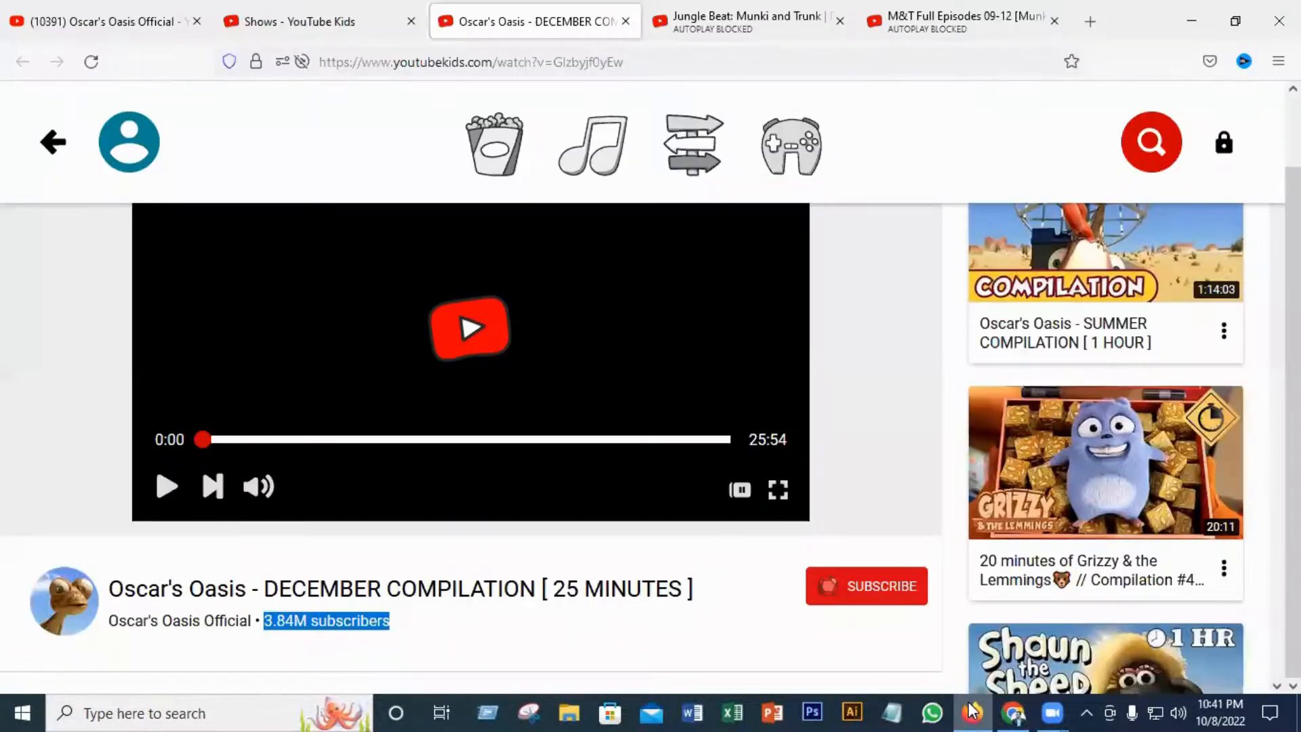
left_click(100, 24)
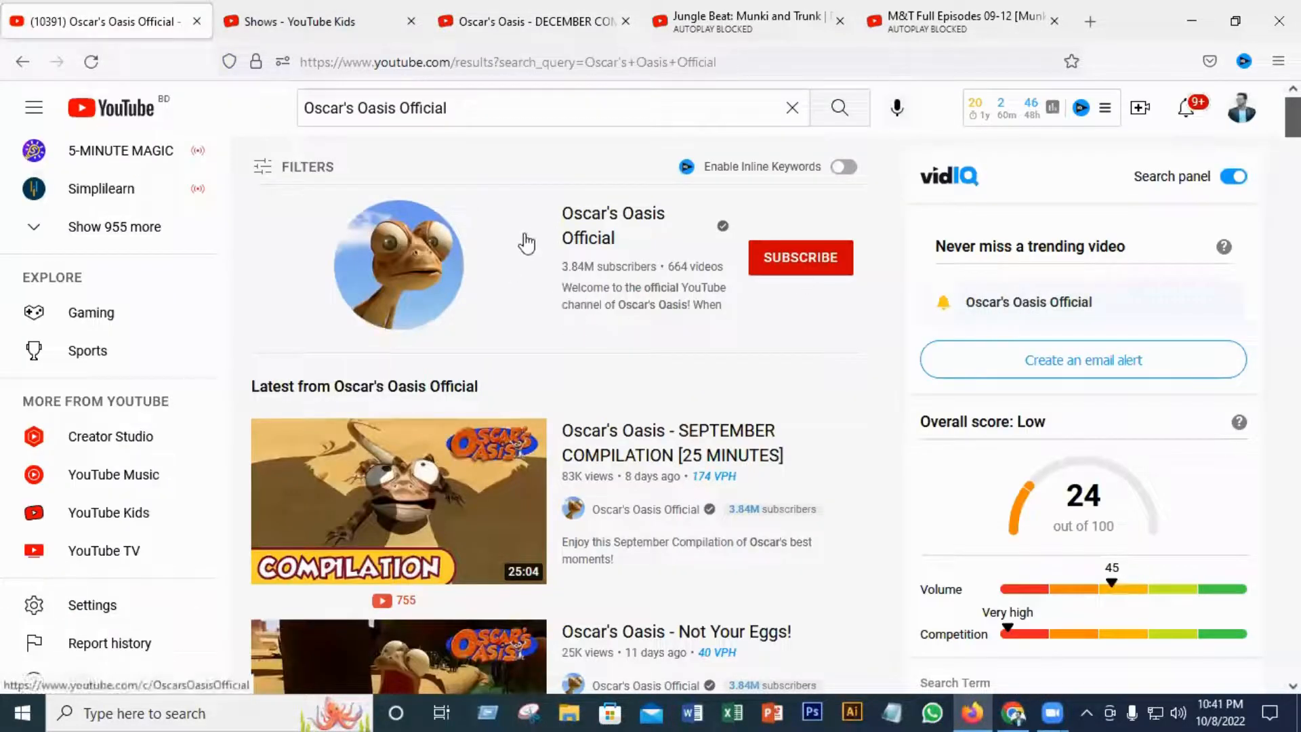
left_click(602, 218)
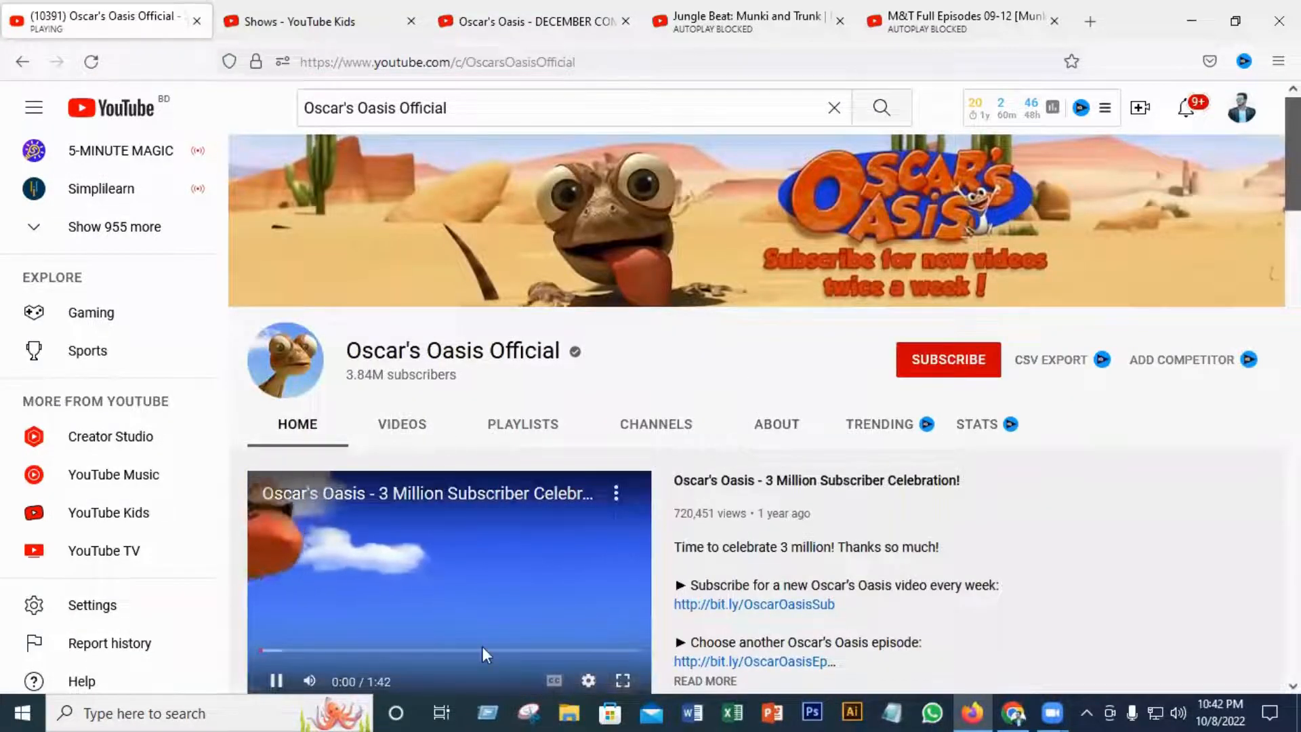
scroll(592, 629, "down", 3)
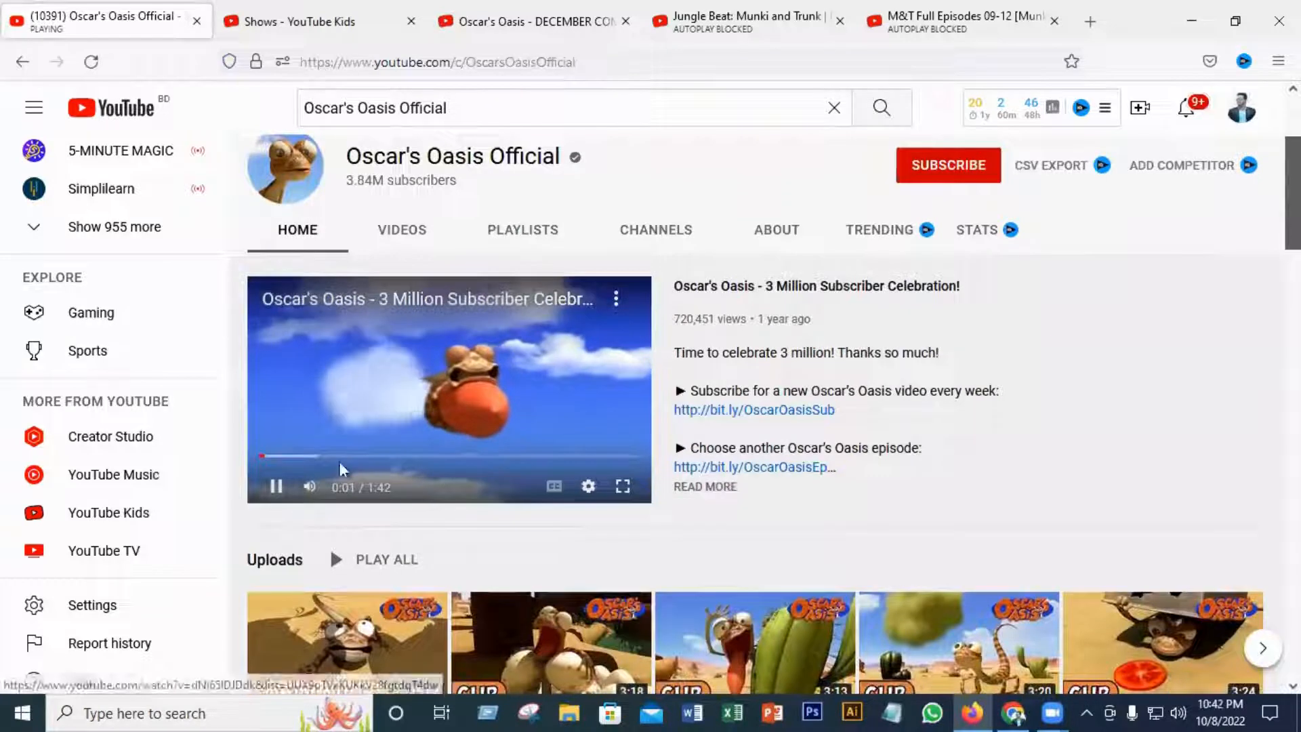
left_click(276, 485)
scroll(449, 505, "up", 3)
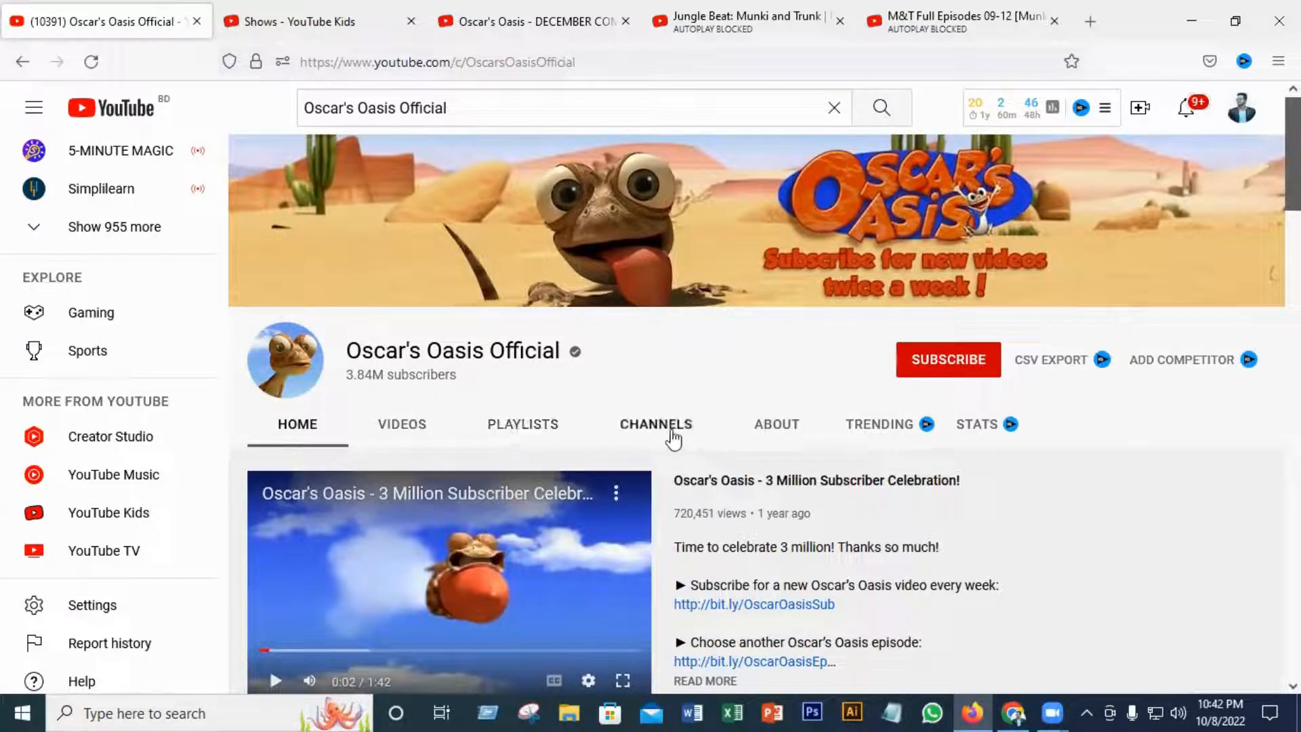
left_click(784, 429)
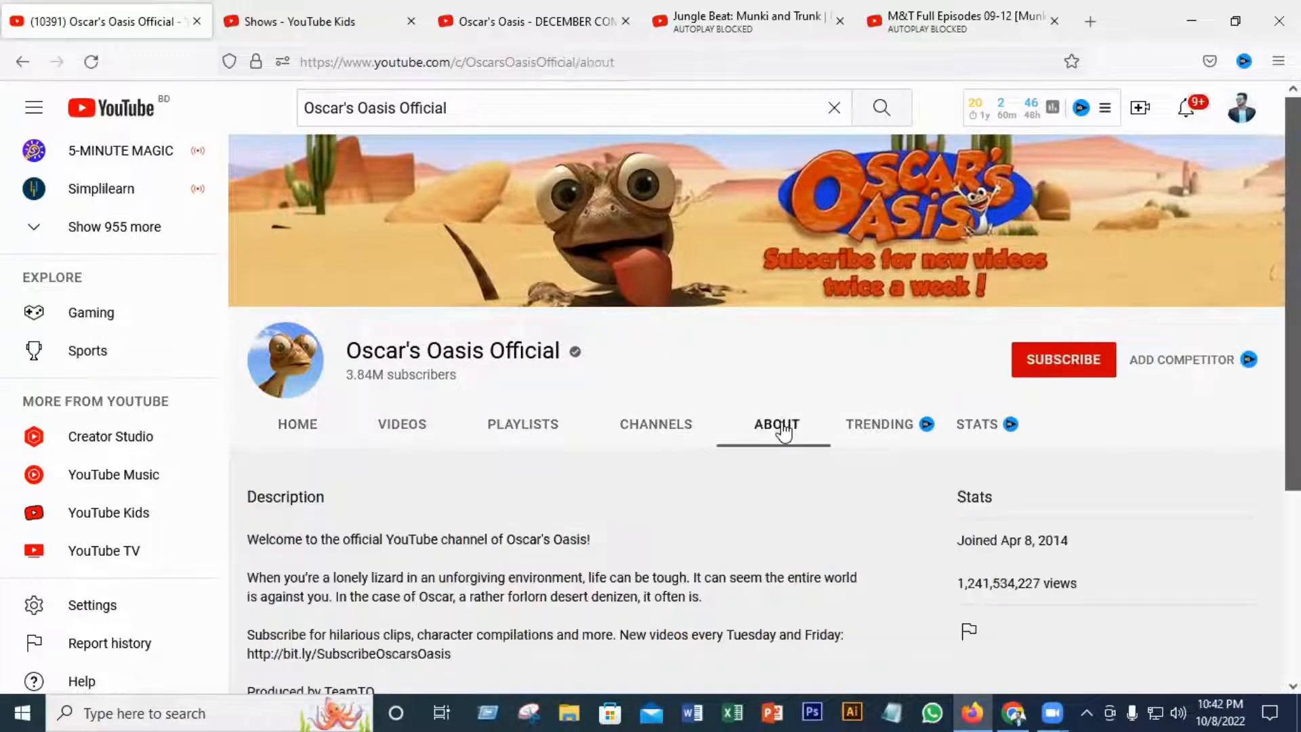
- Copy the total view figure 1,241,534,227 from the channel's Stats section, without the word views
scroll(784, 431, "down", 2)
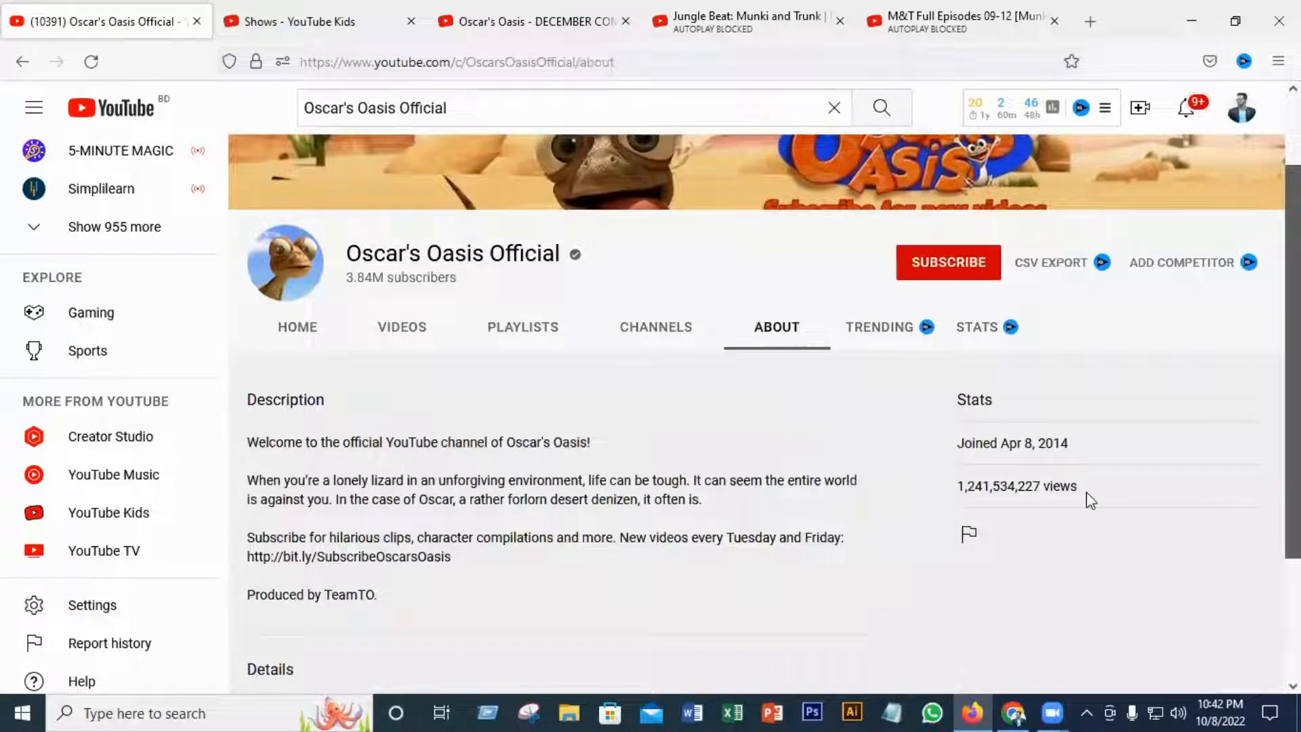
left_click_drag(1086, 489, 963, 486)
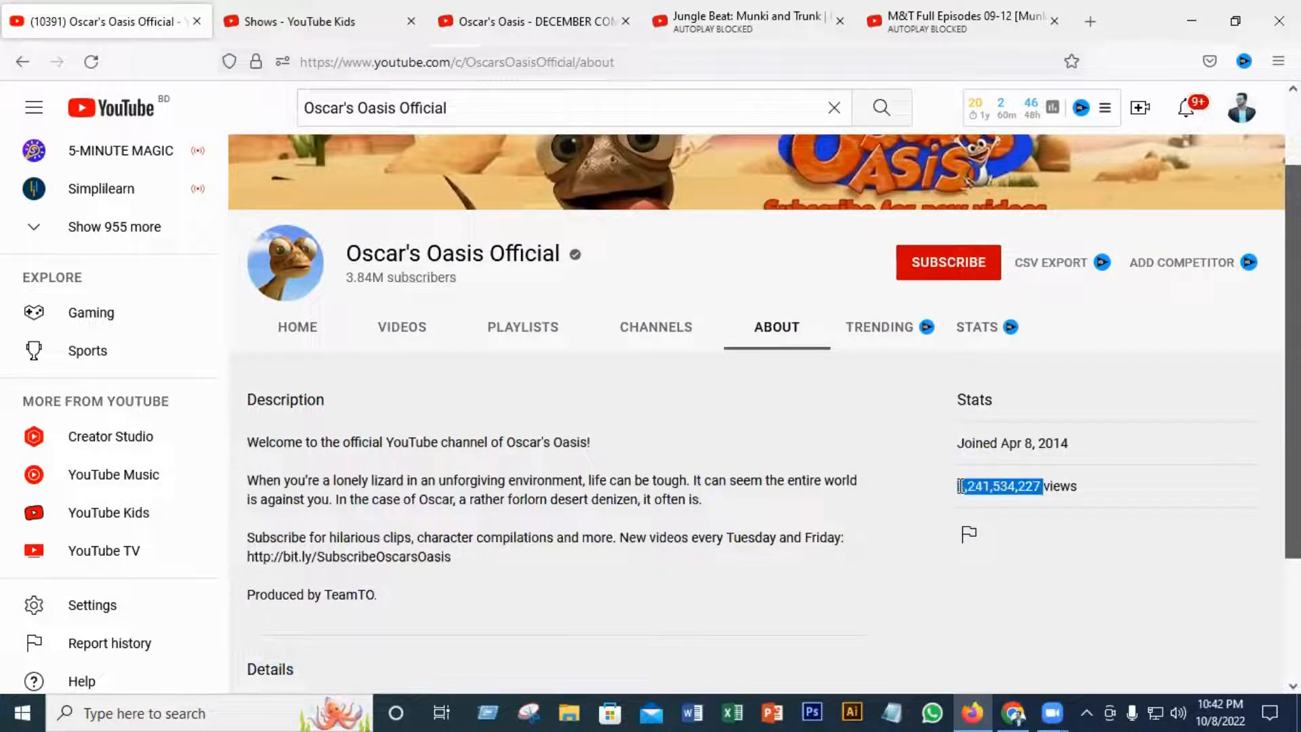
right_click(994, 485)
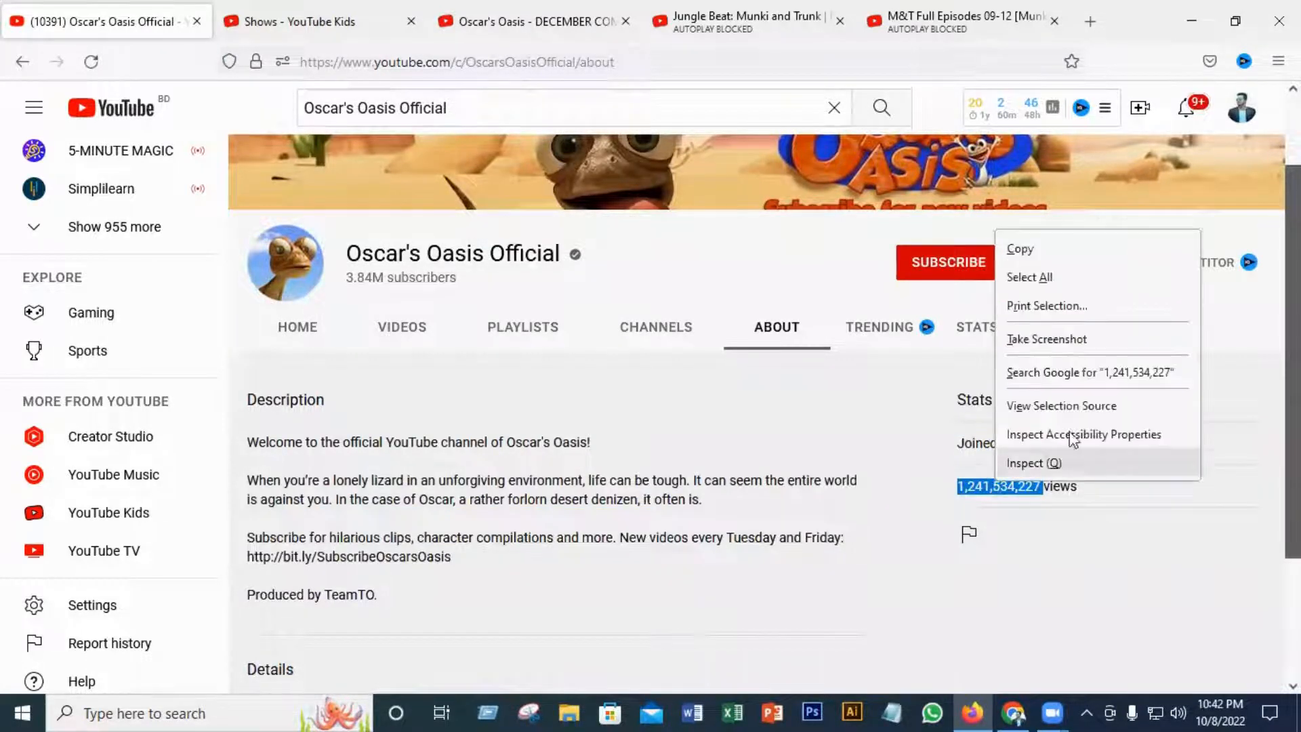
left_click(1025, 259)
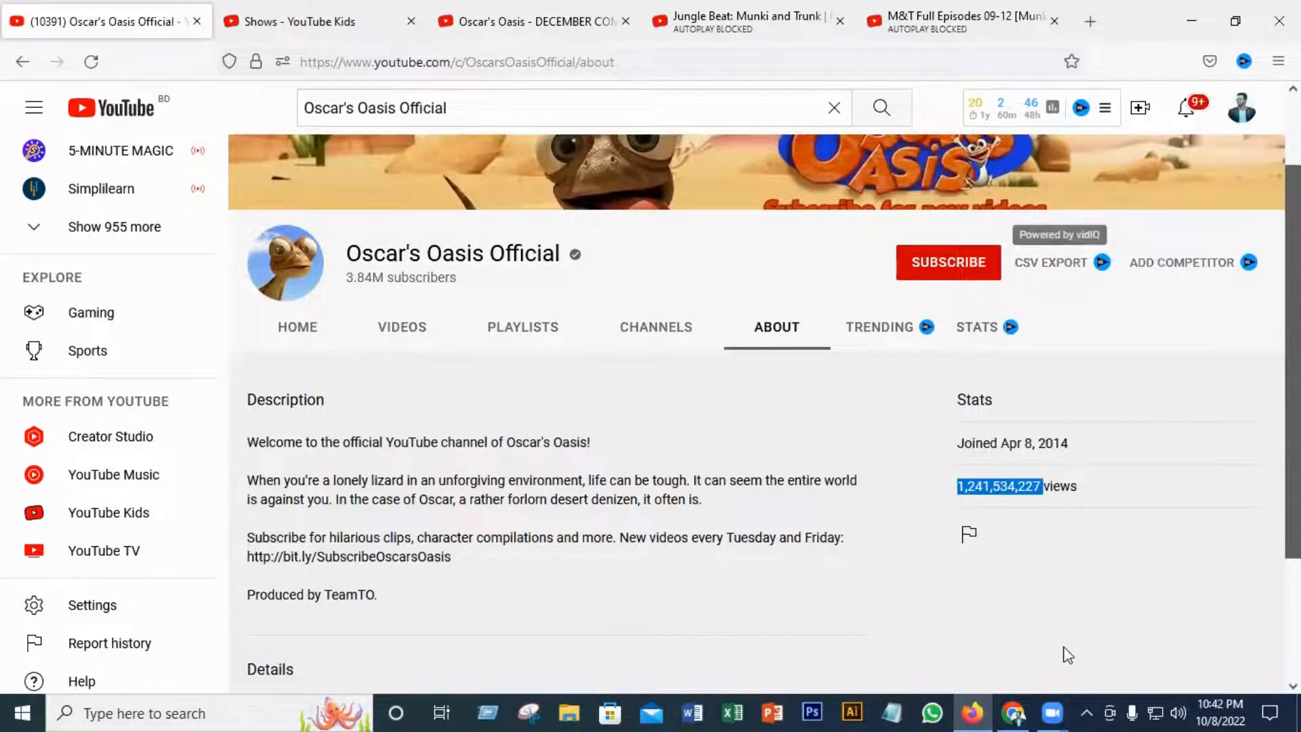
left_click(1014, 713)
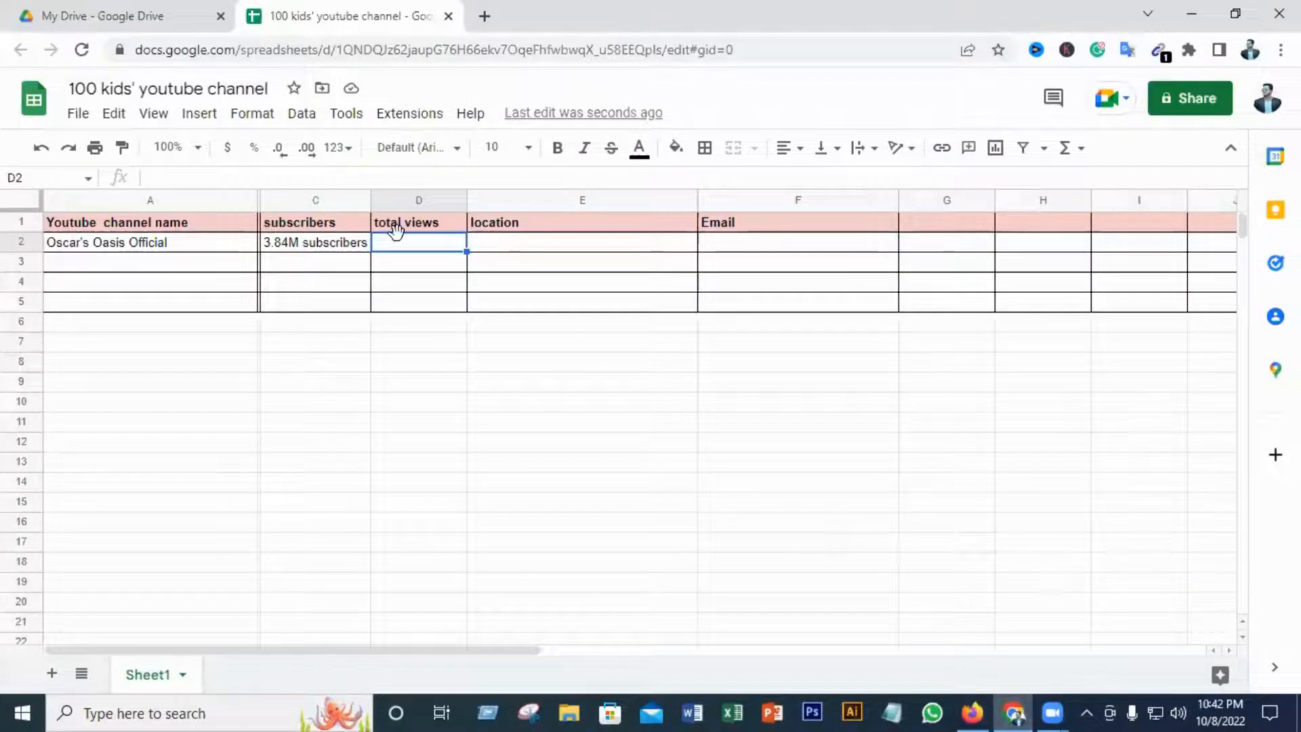
right_click(397, 246)
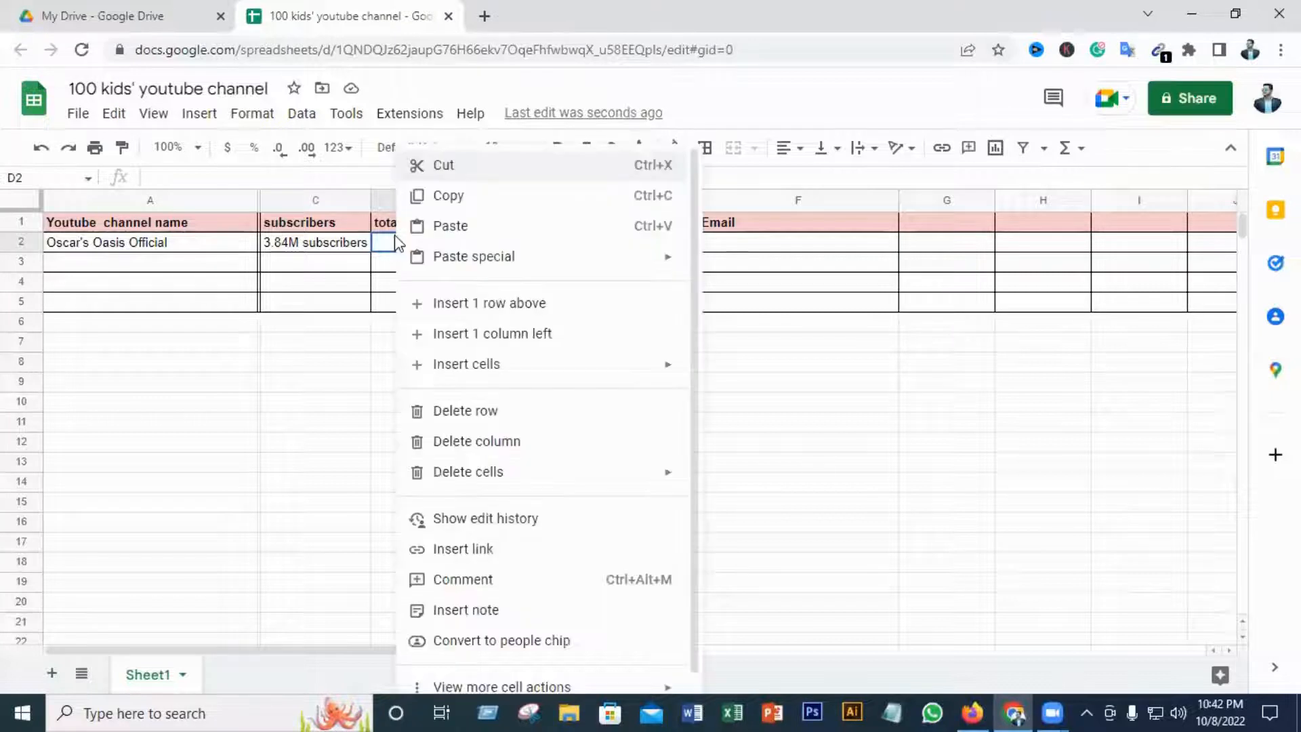
left_click(449, 225)
left_click(510, 271)
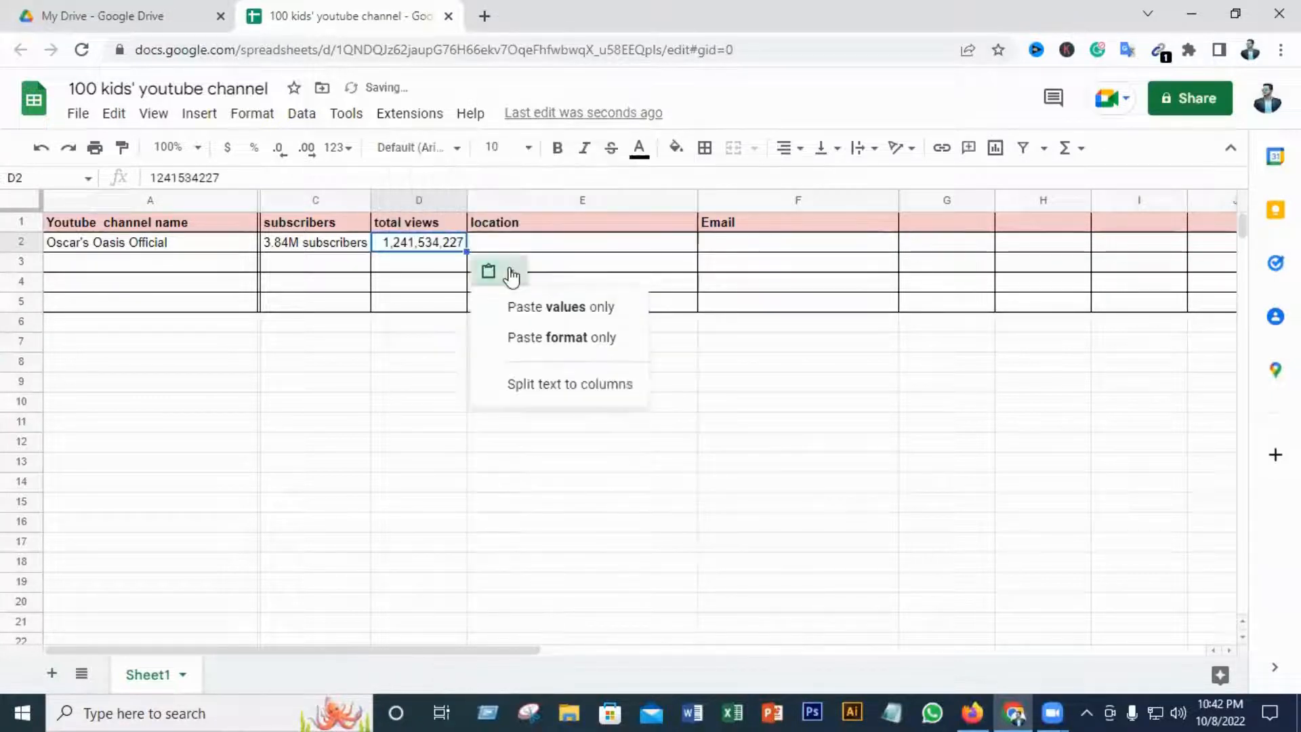
left_click(532, 304)
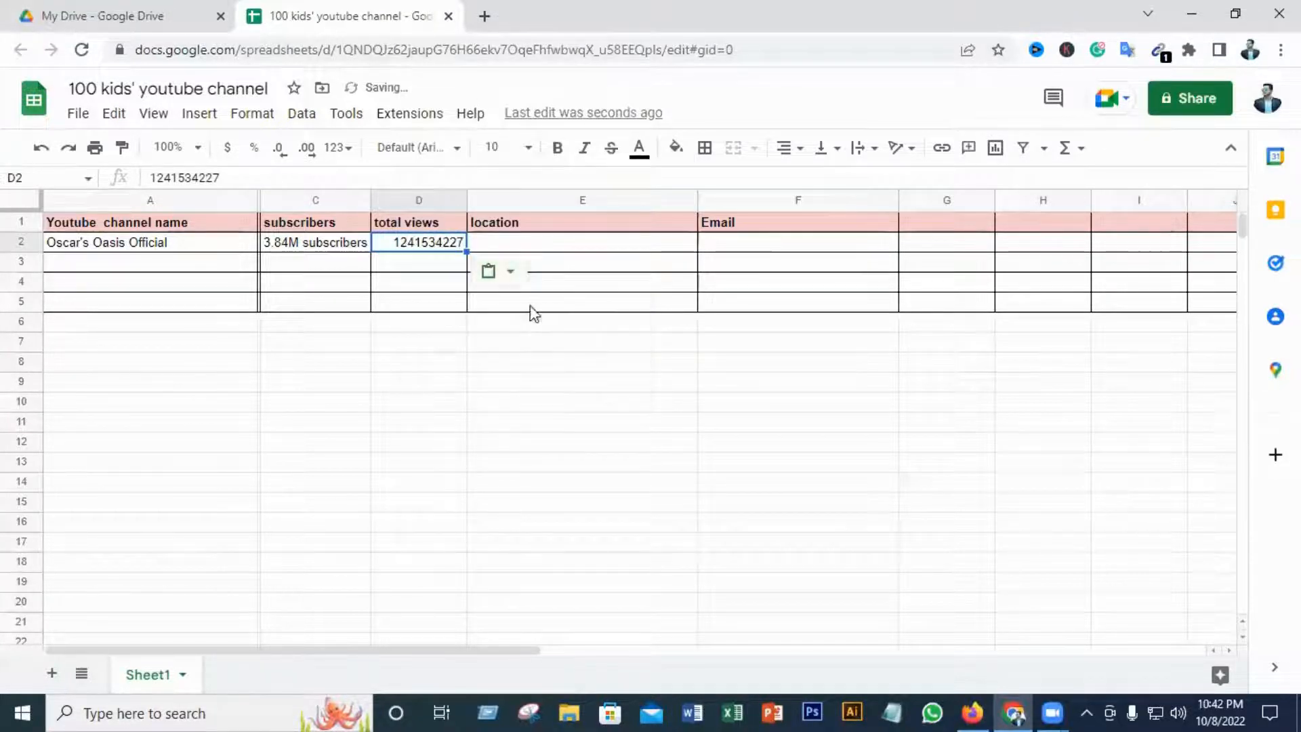
- Select location cell E2, switch to Firefox, and copy the location United Kingdom from the channel's Details section
left_click(574, 248)
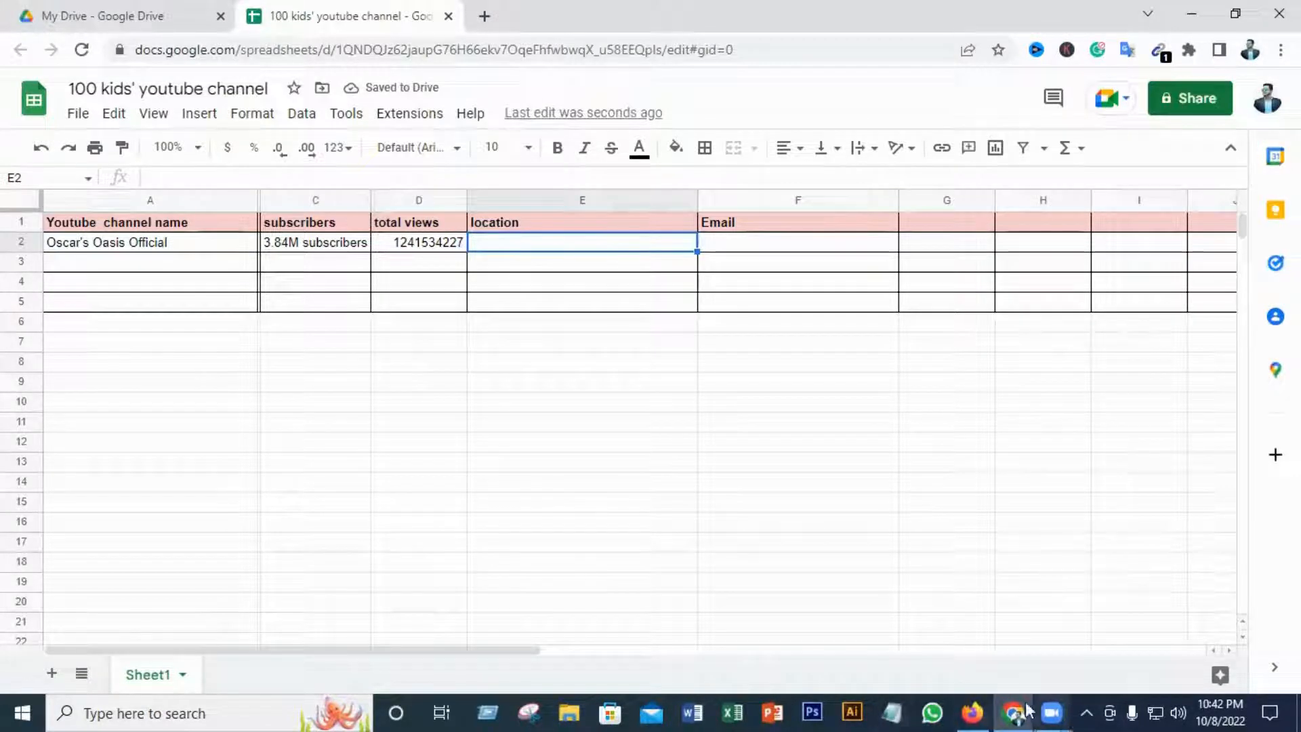
left_click(971, 713)
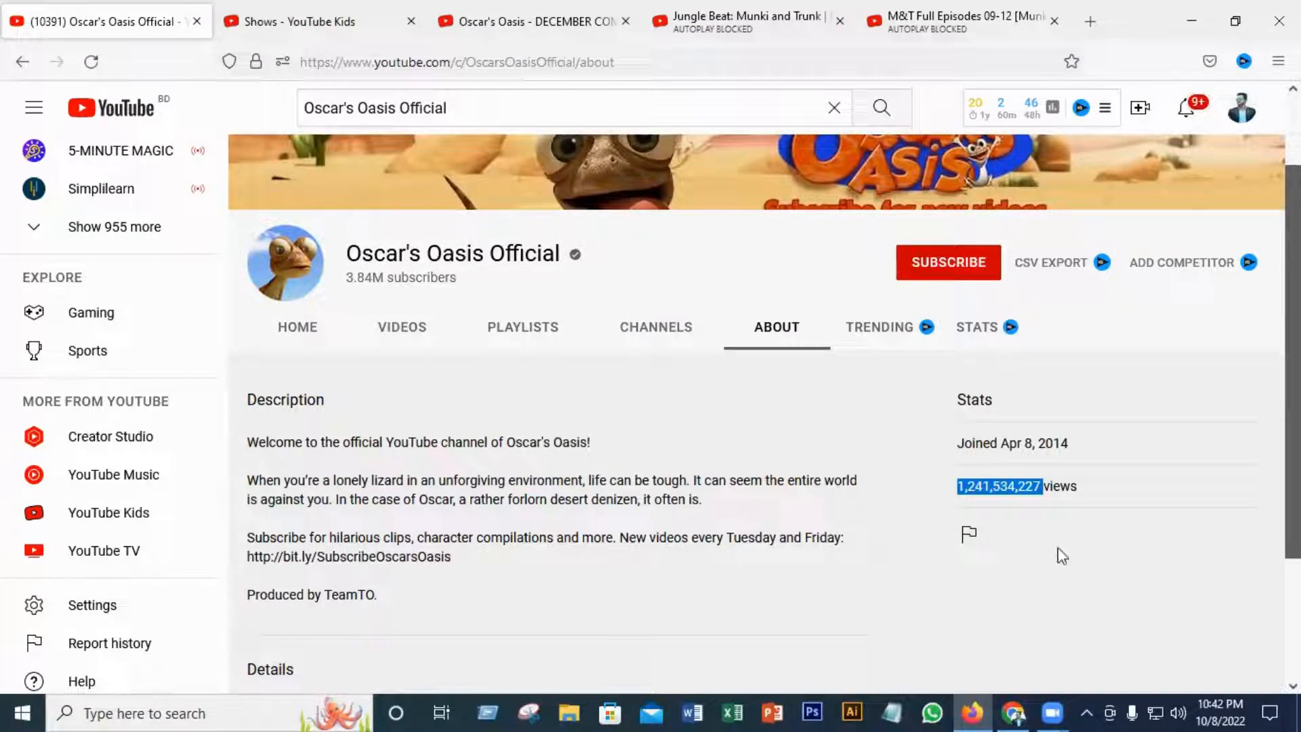
left_click(1034, 532)
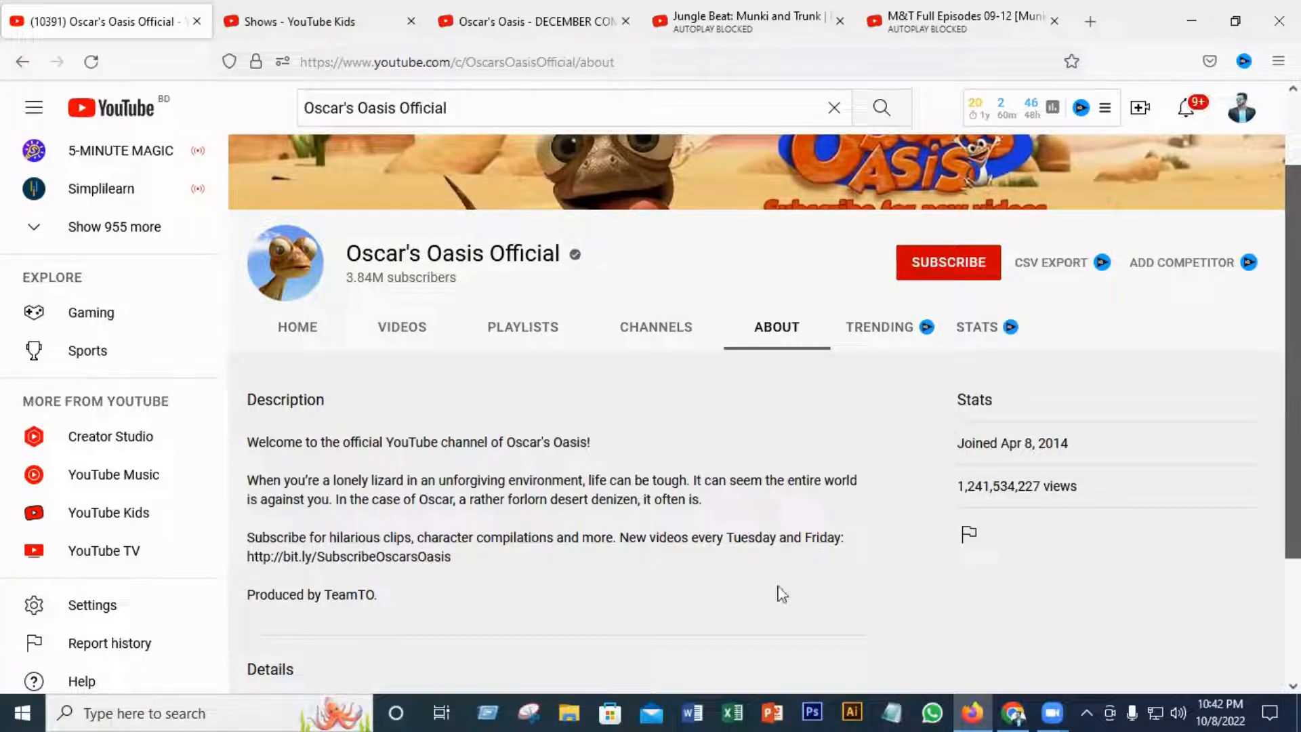
scroll(781, 593, "down", 3)
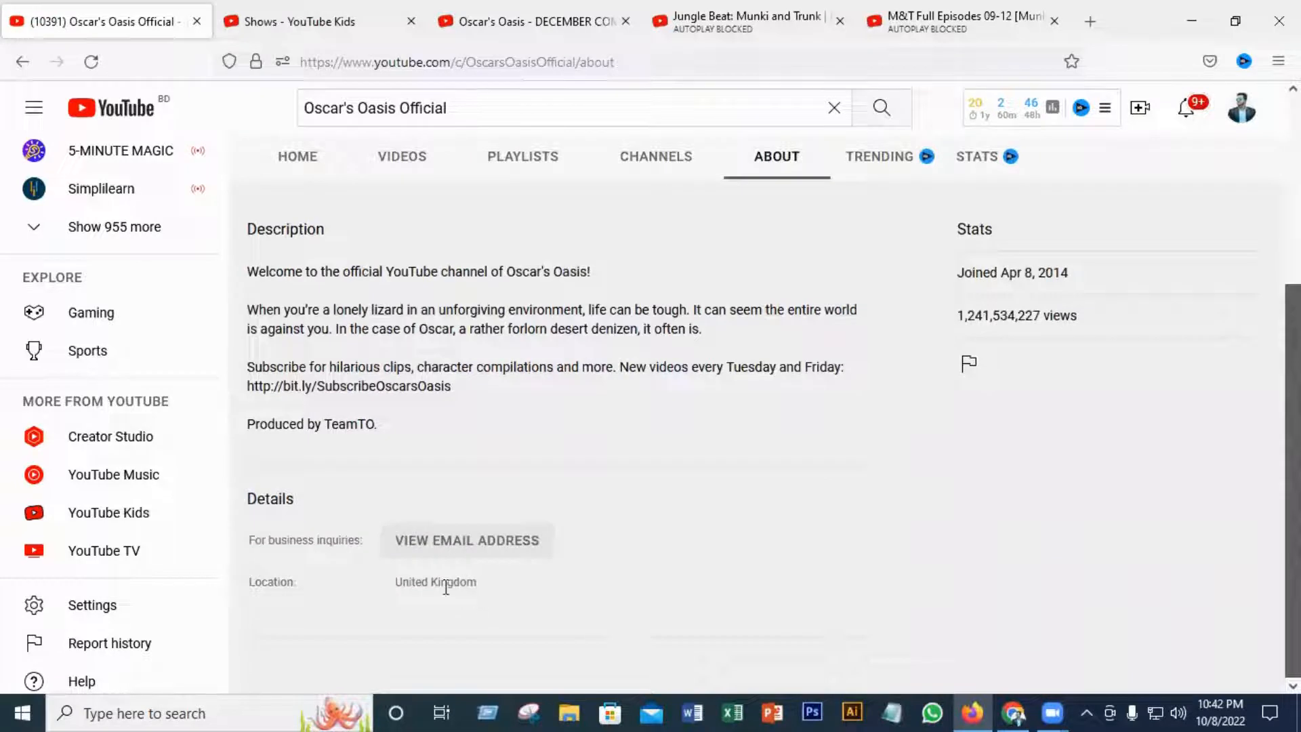
left_click_drag(492, 581, 388, 581)
right_click(436, 582)
left_click(468, 349)
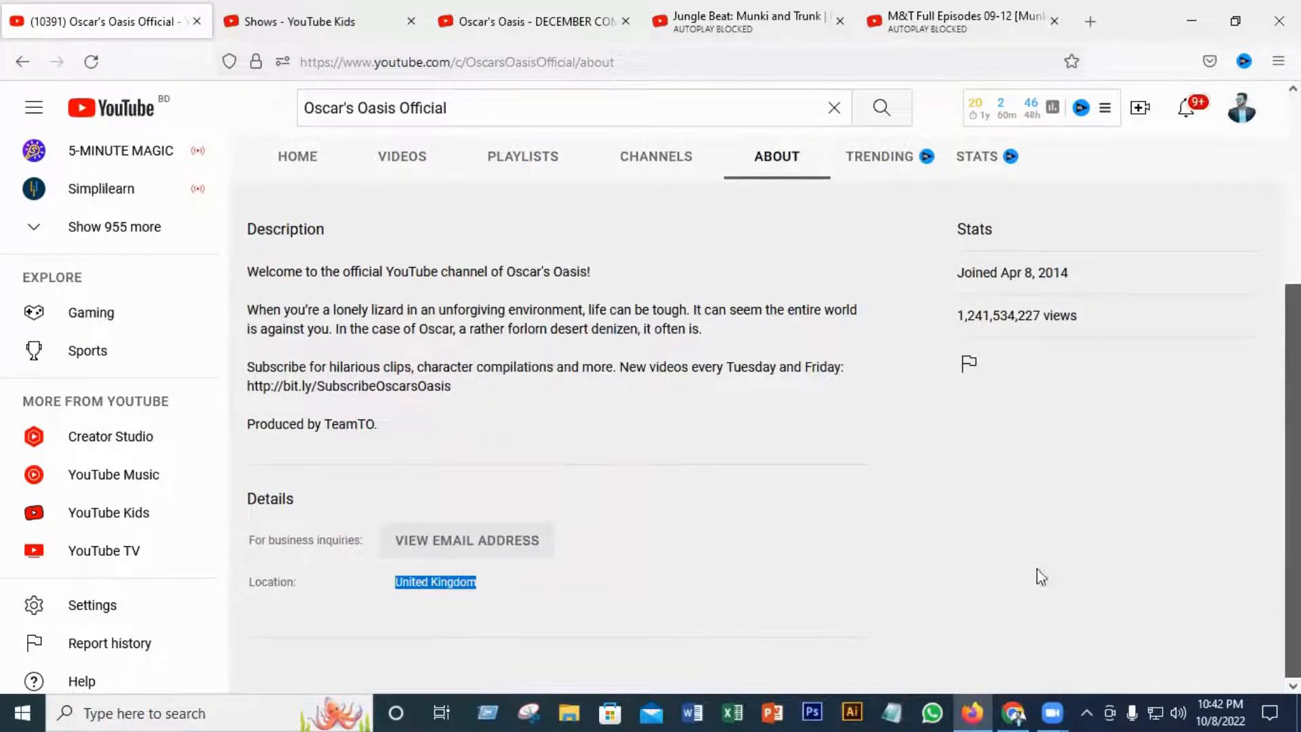
- Switch to the spreadsheet in Chrome and paste the copied location United Kingdom at cell E2
left_click(1016, 711)
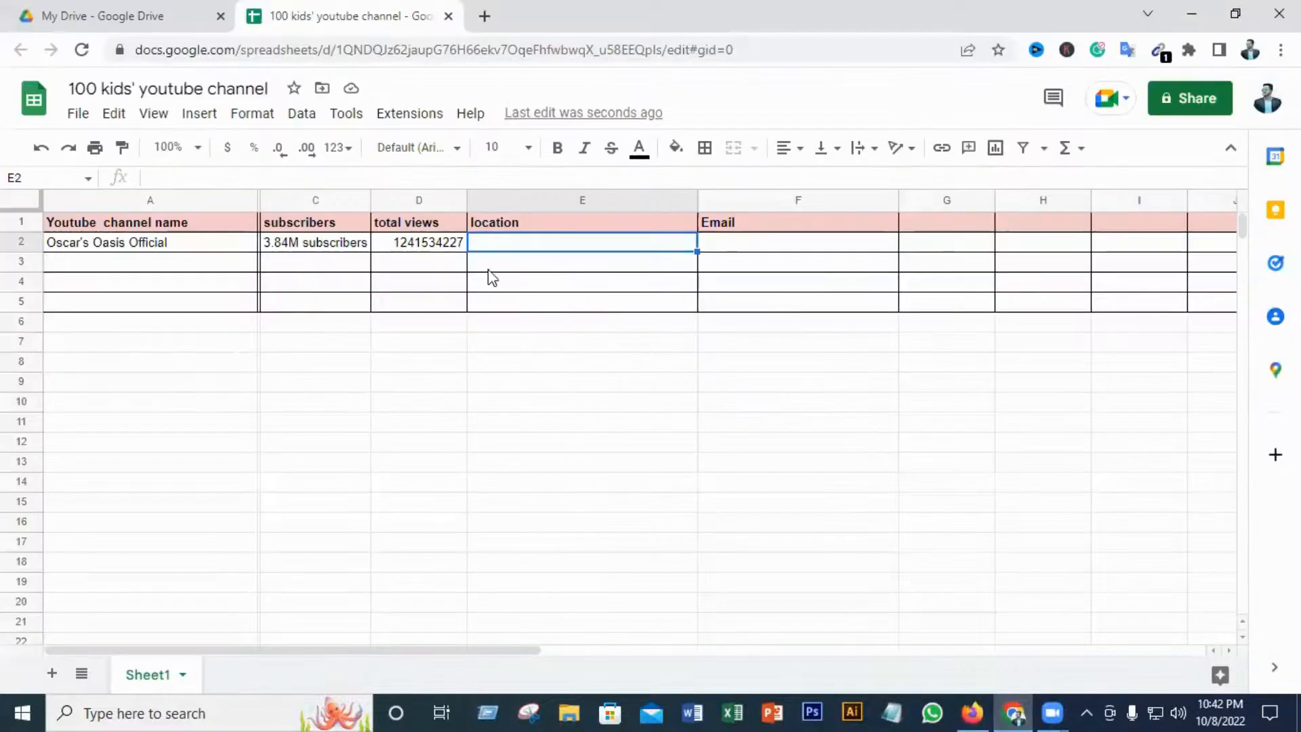
right_click(505, 245)
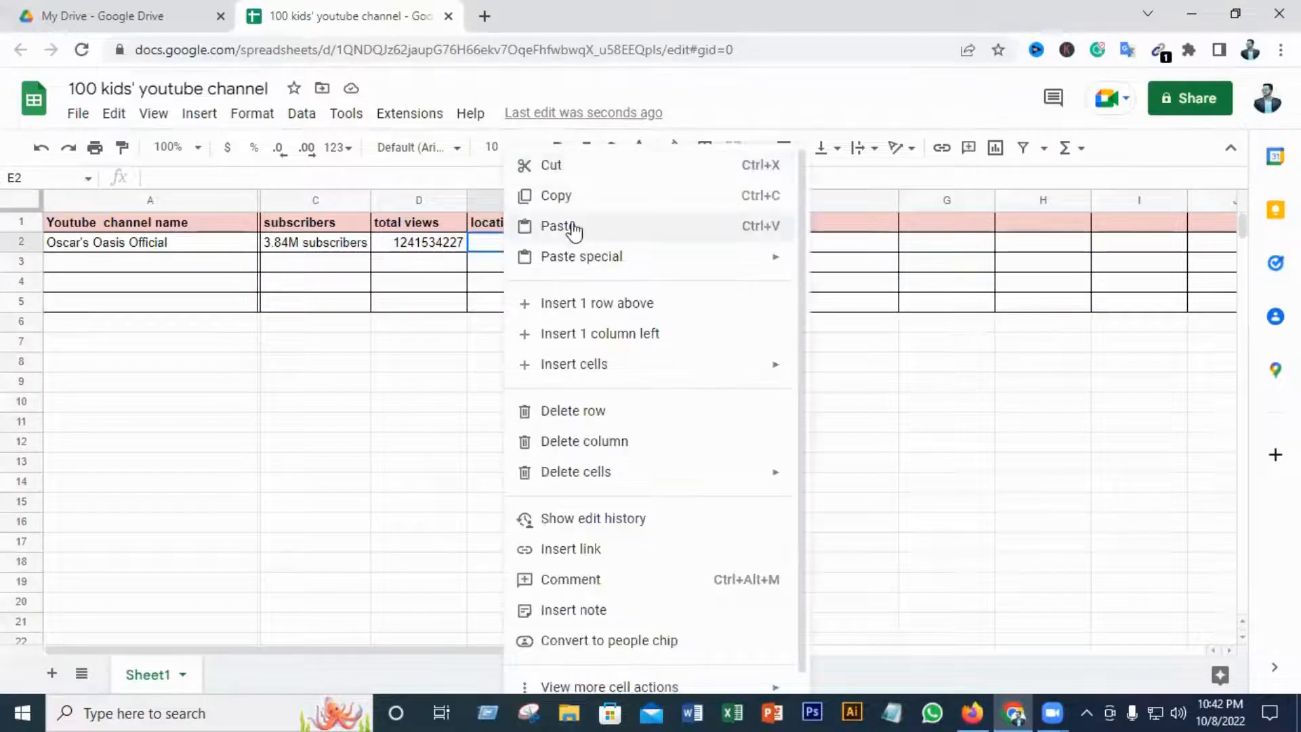
left_click(631, 229)
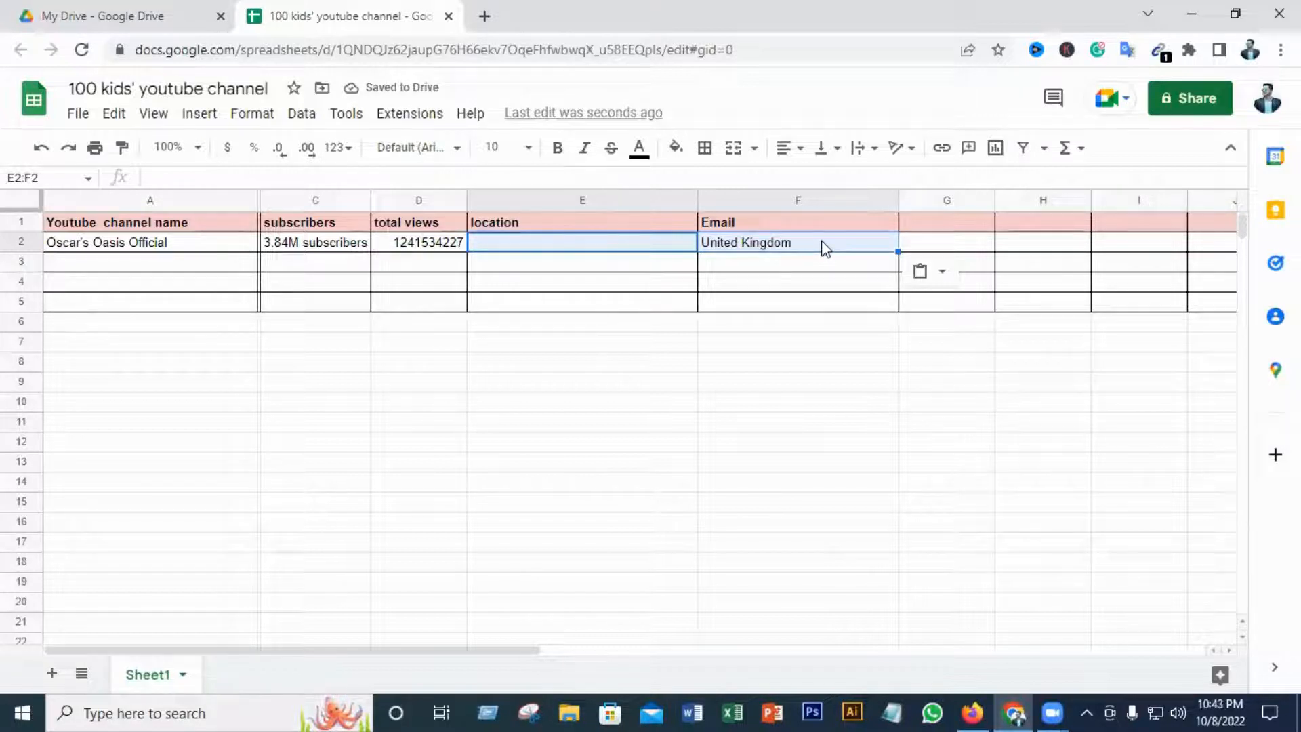
right_click(732, 252)
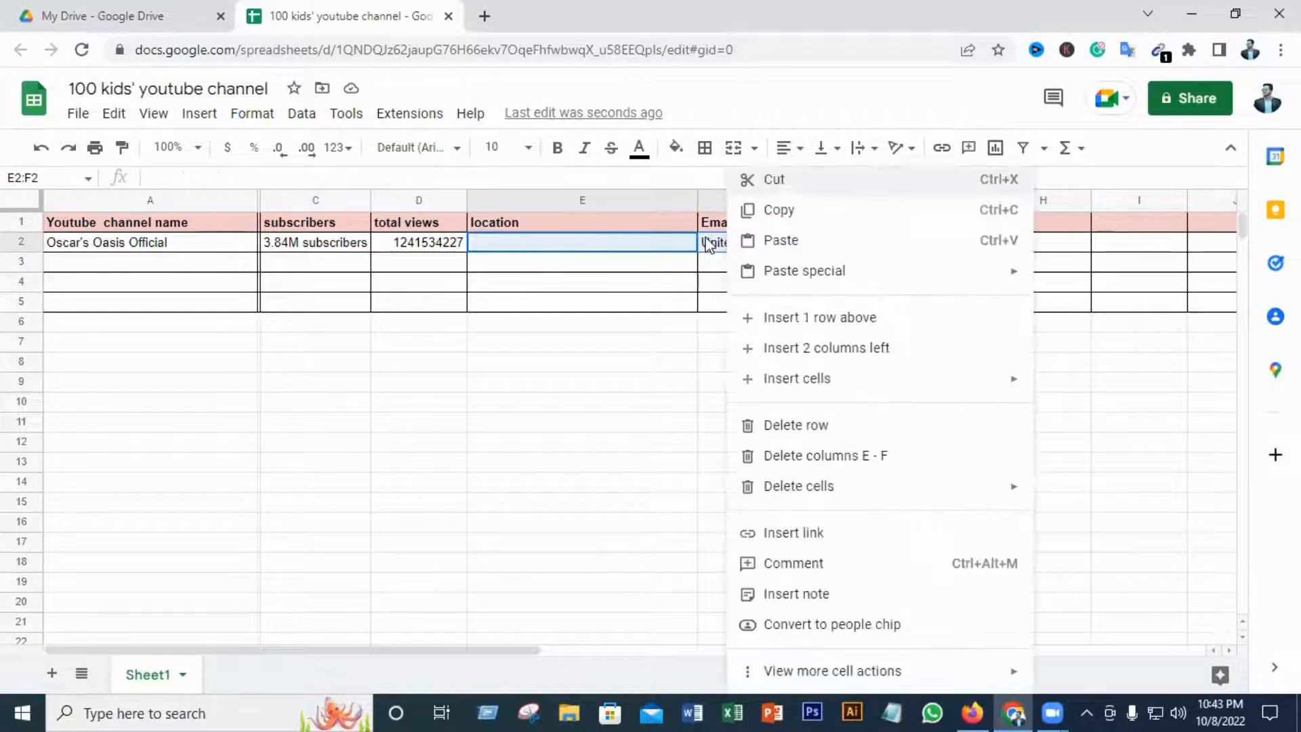
left_click(708, 244)
double_click(705, 240)
left_click_drag(709, 241, 732, 242)
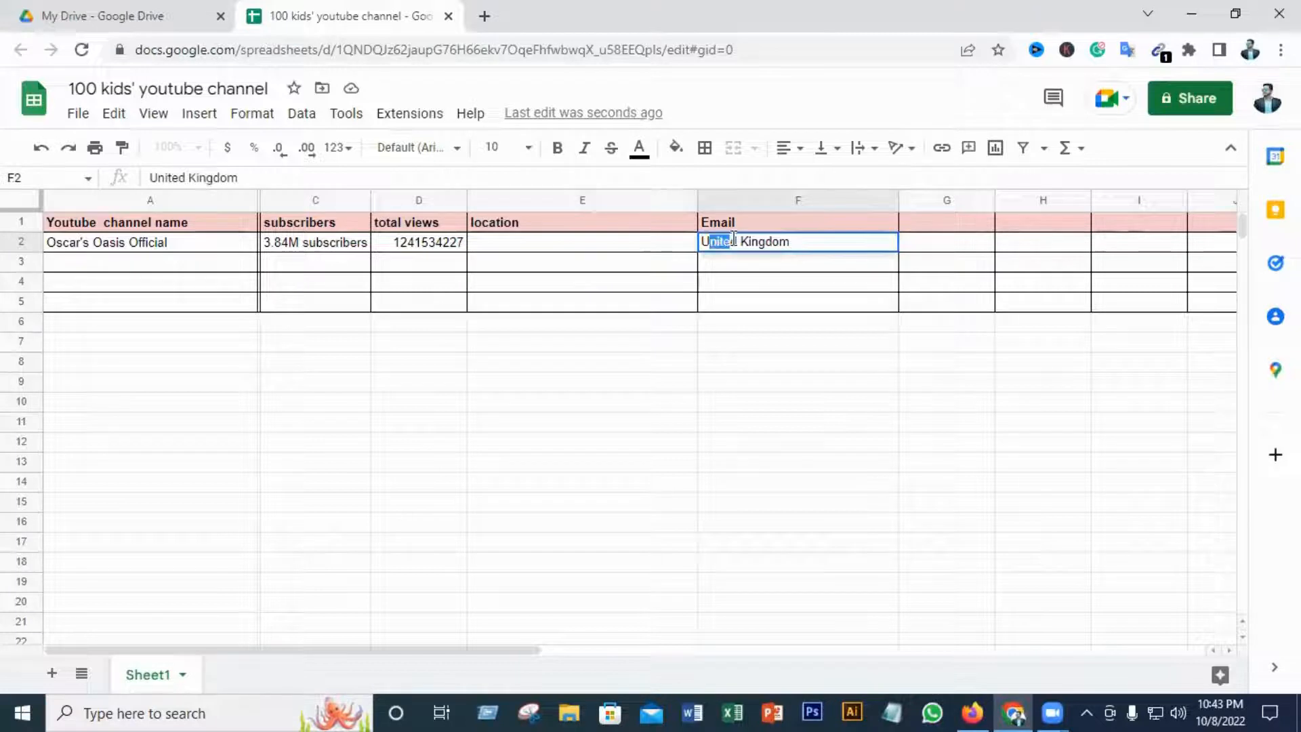
left_click(825, 227)
left_click(704, 244)
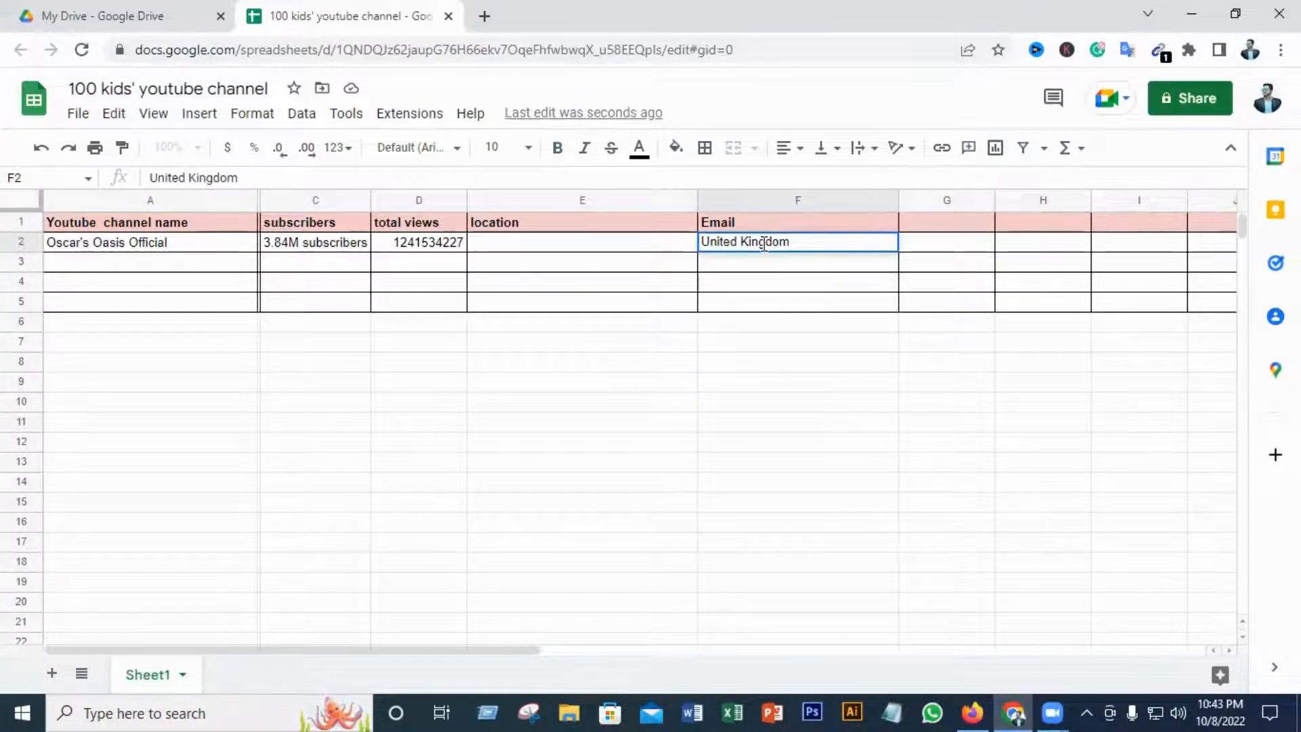
double_click(805, 242)
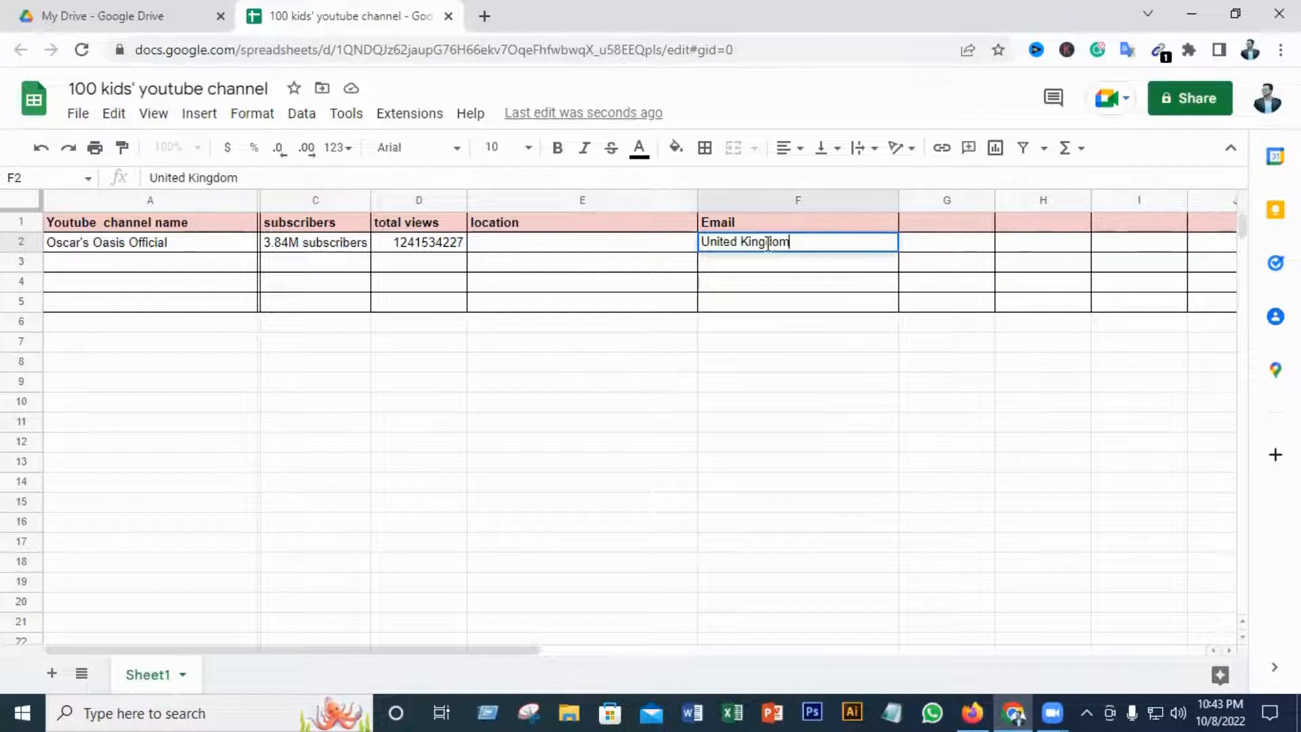
left_click_drag(730, 242, 789, 303)
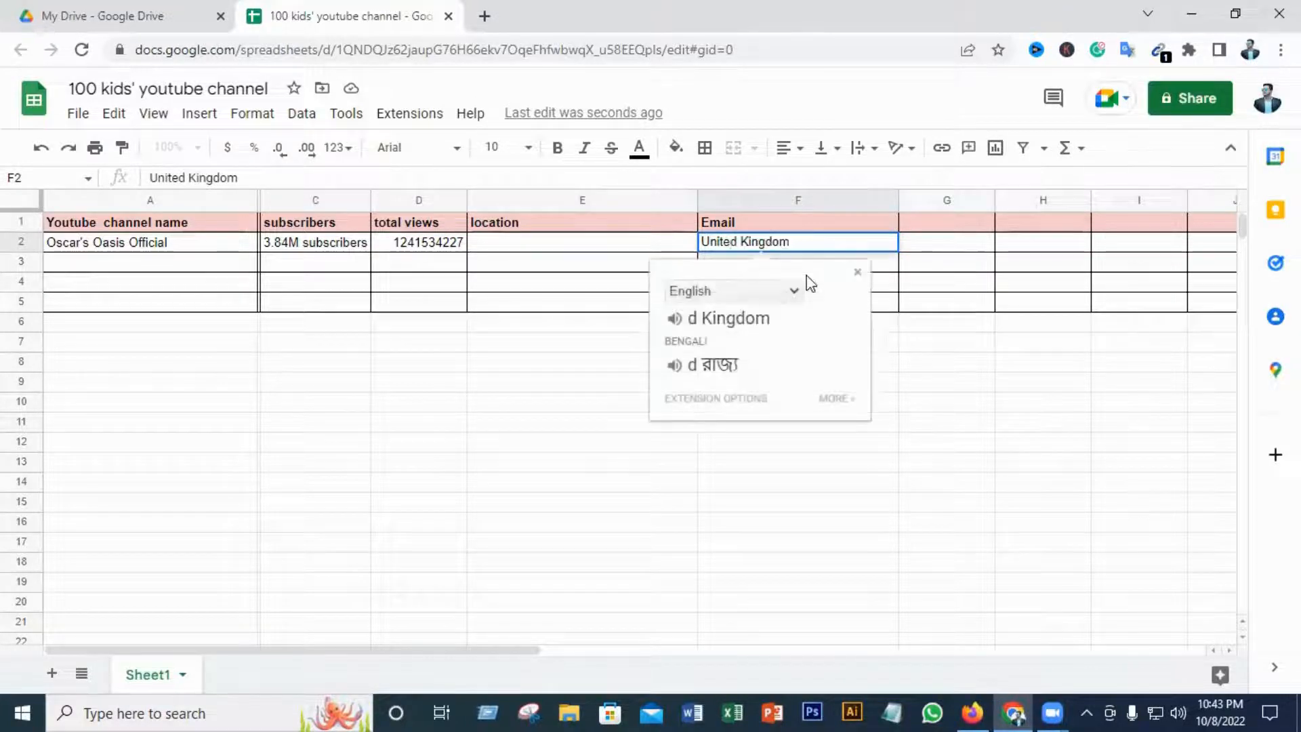
left_click(872, 409)
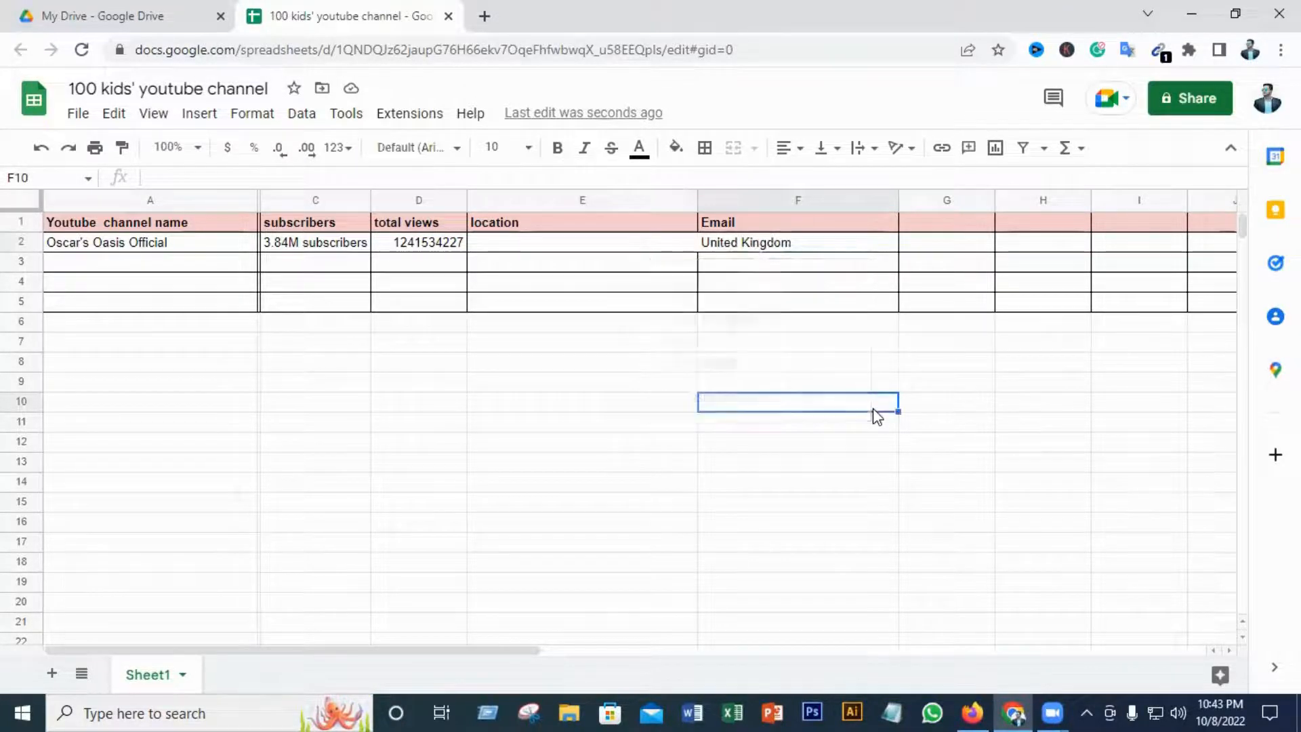
- Select the whole text United Kingdom inside email cell F2 and cut it out of the cell
double_click(808, 240)
key("ctrl+a")
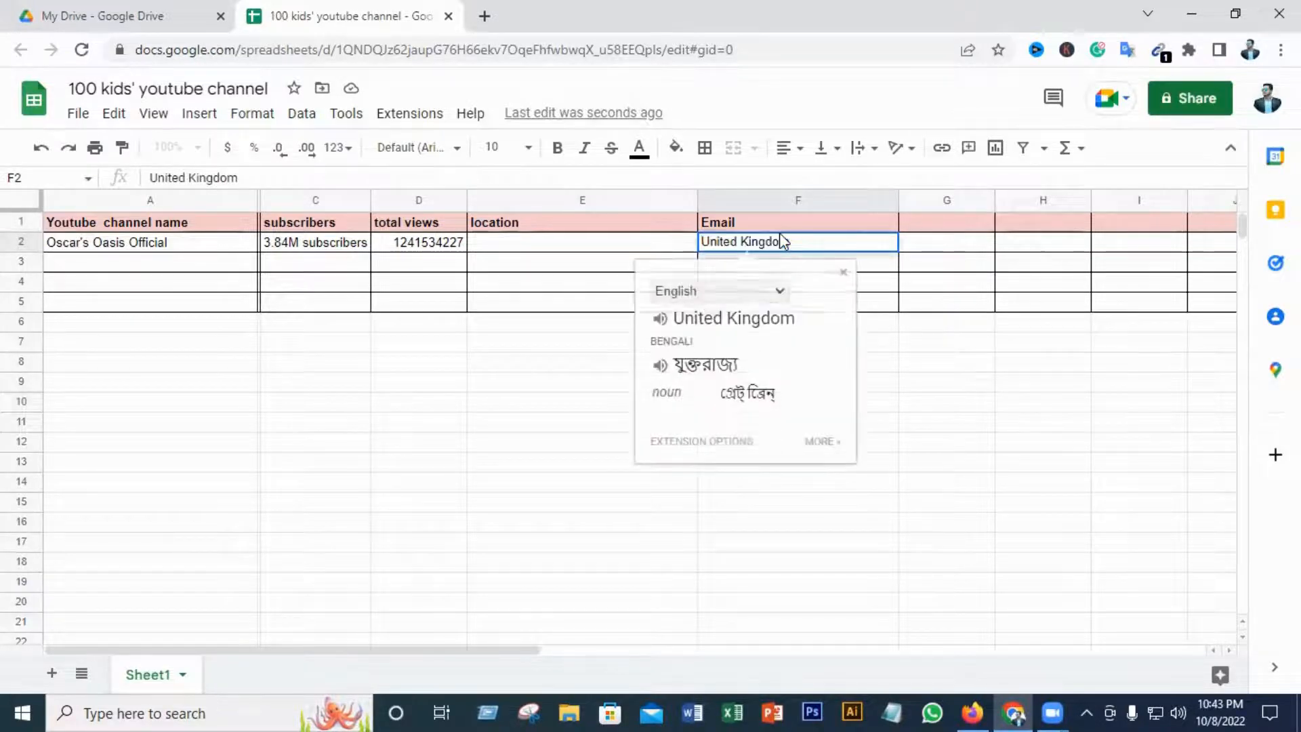
left_click(784, 242)
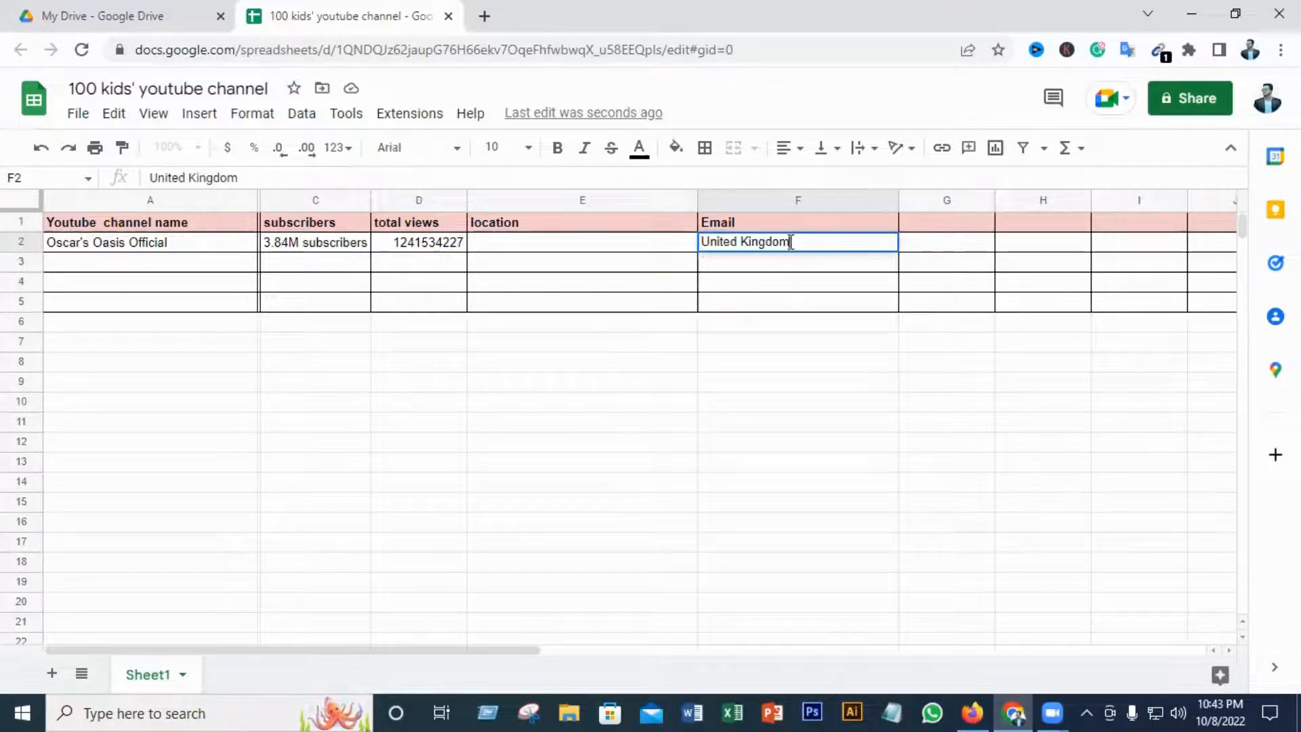
double_click(767, 243)
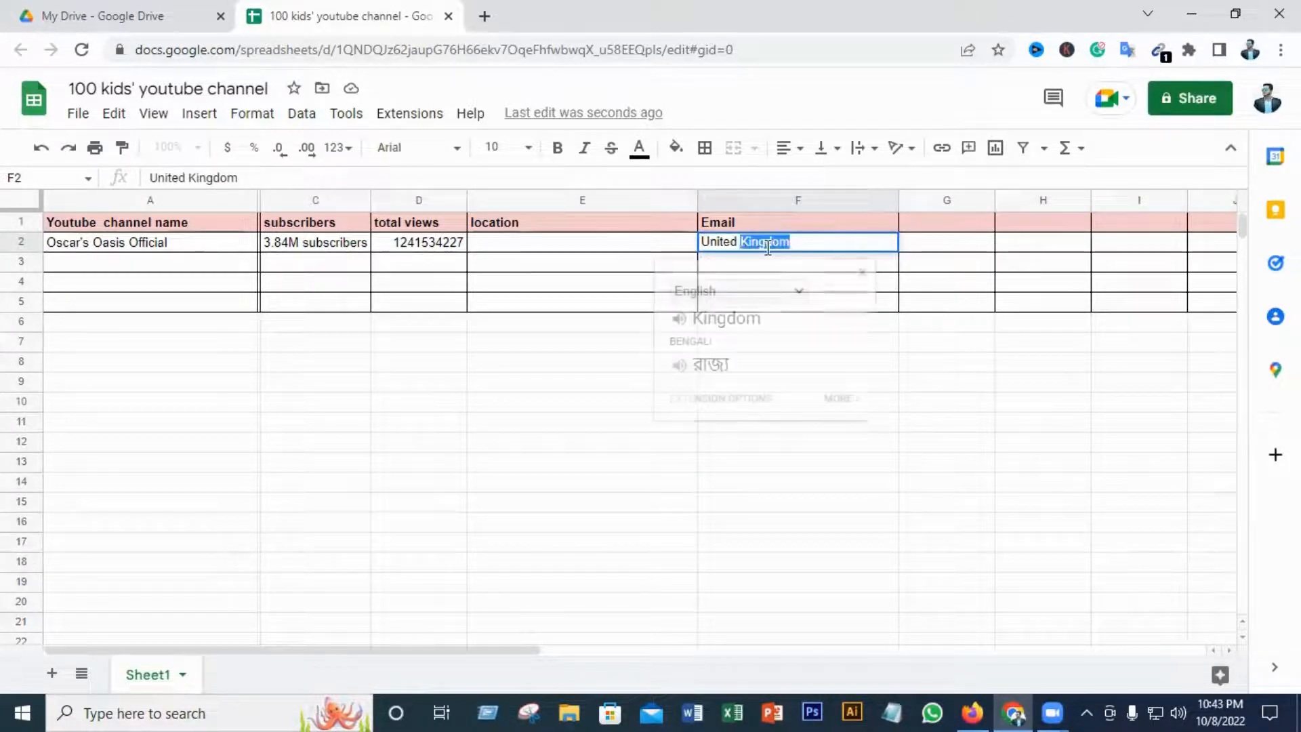
left_click(862, 272)
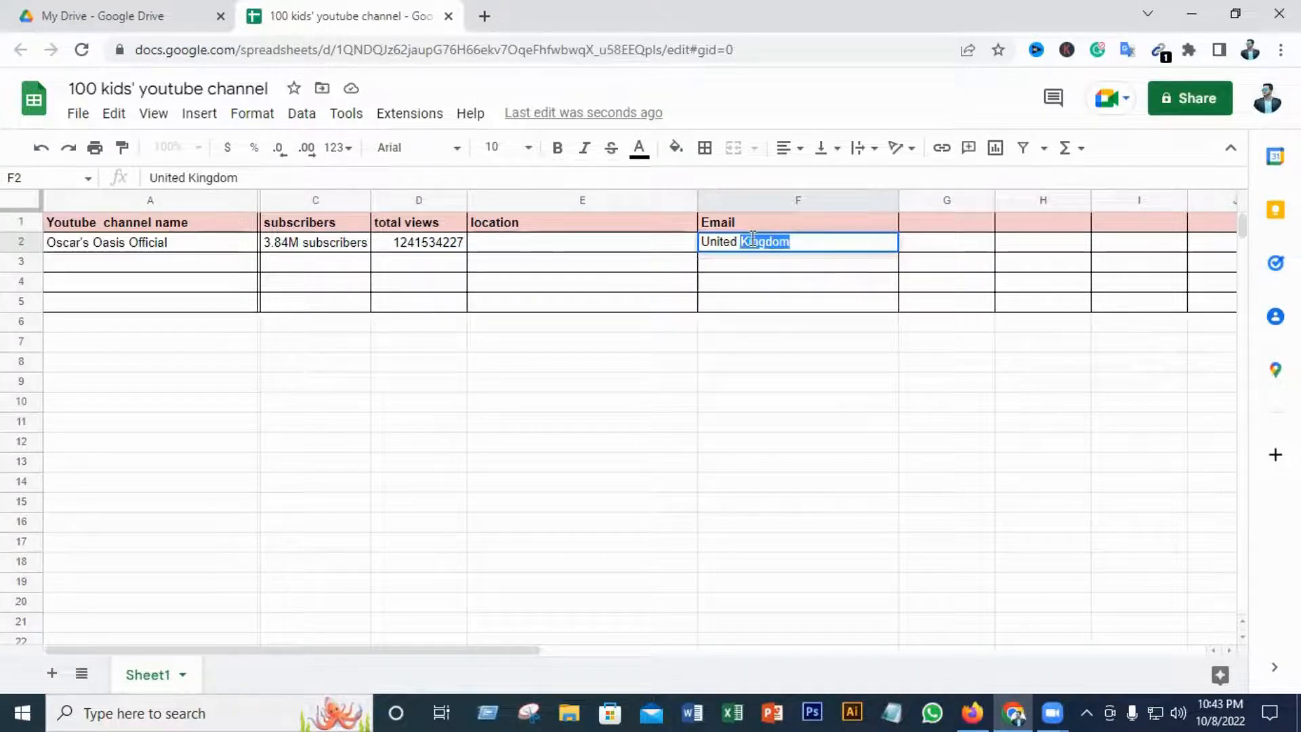
triple_click(753, 241)
right_click(753, 241)
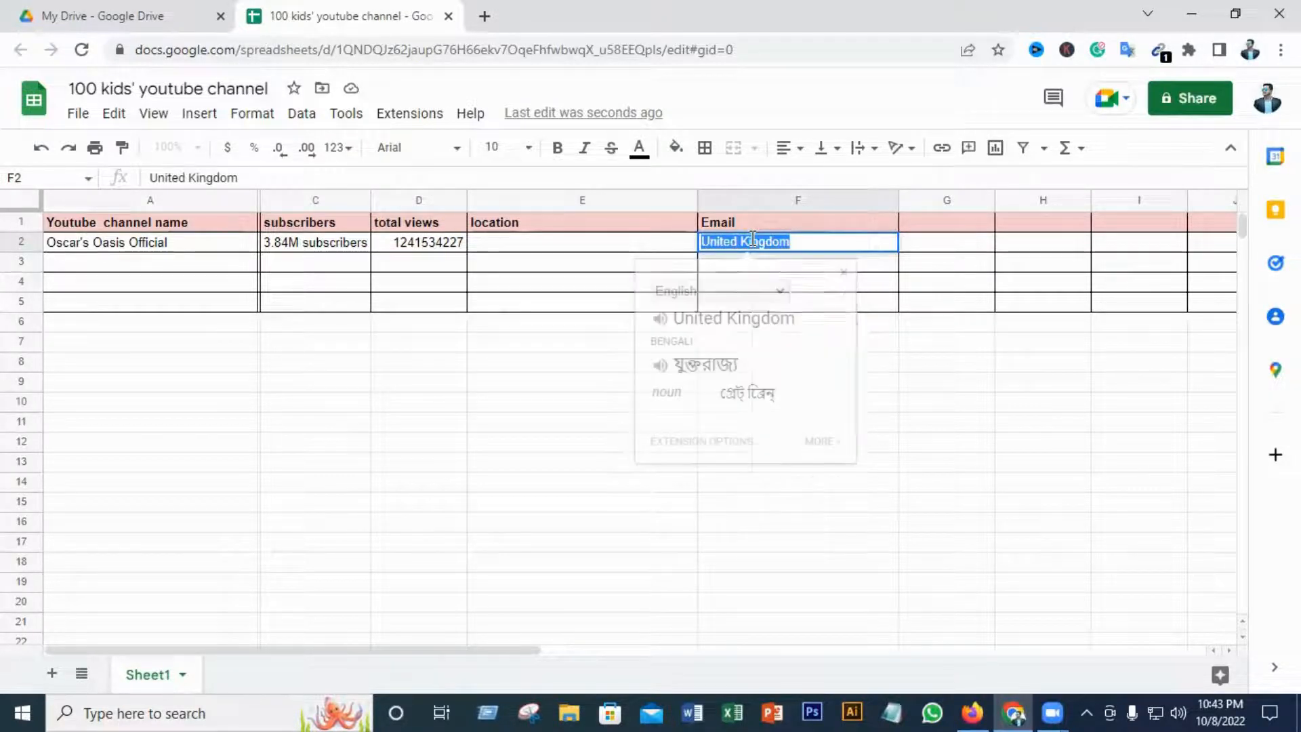
left_click(786, 283)
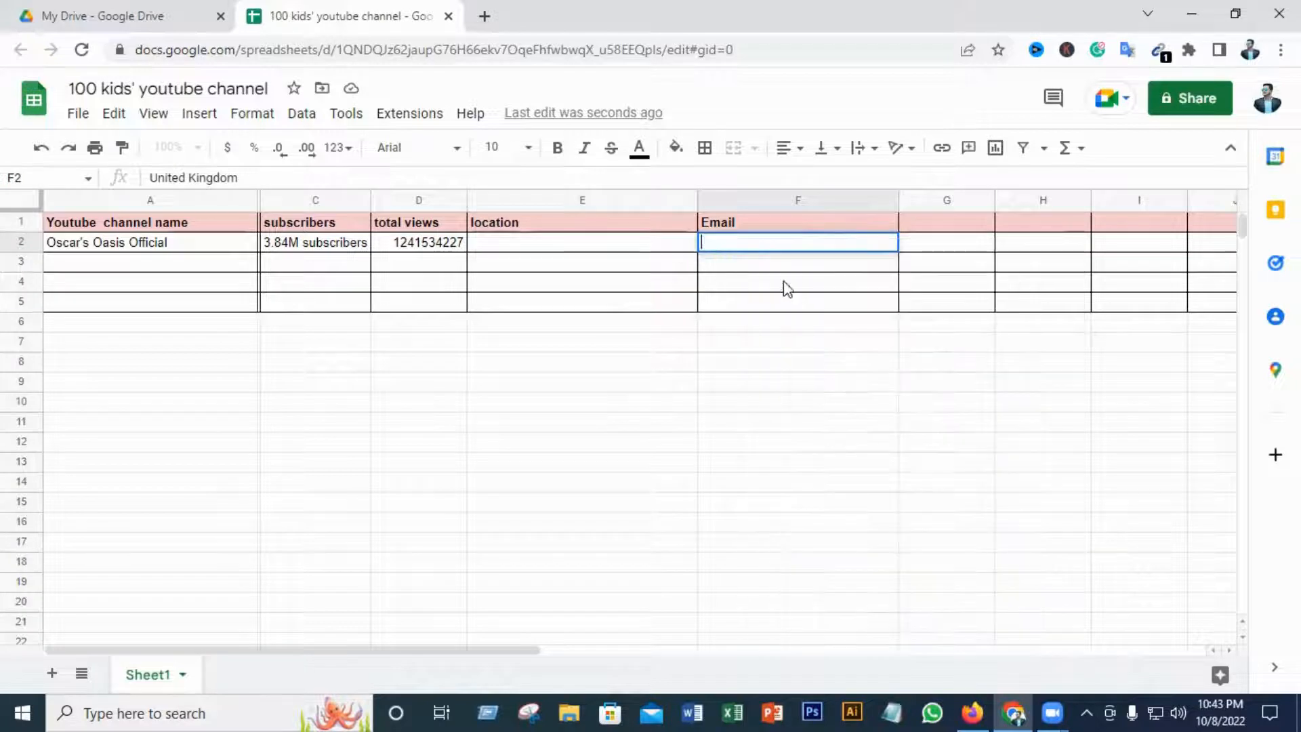
- Paste United Kingdom into location cell E2 as values only
left_click(570, 250)
right_click(569, 249)
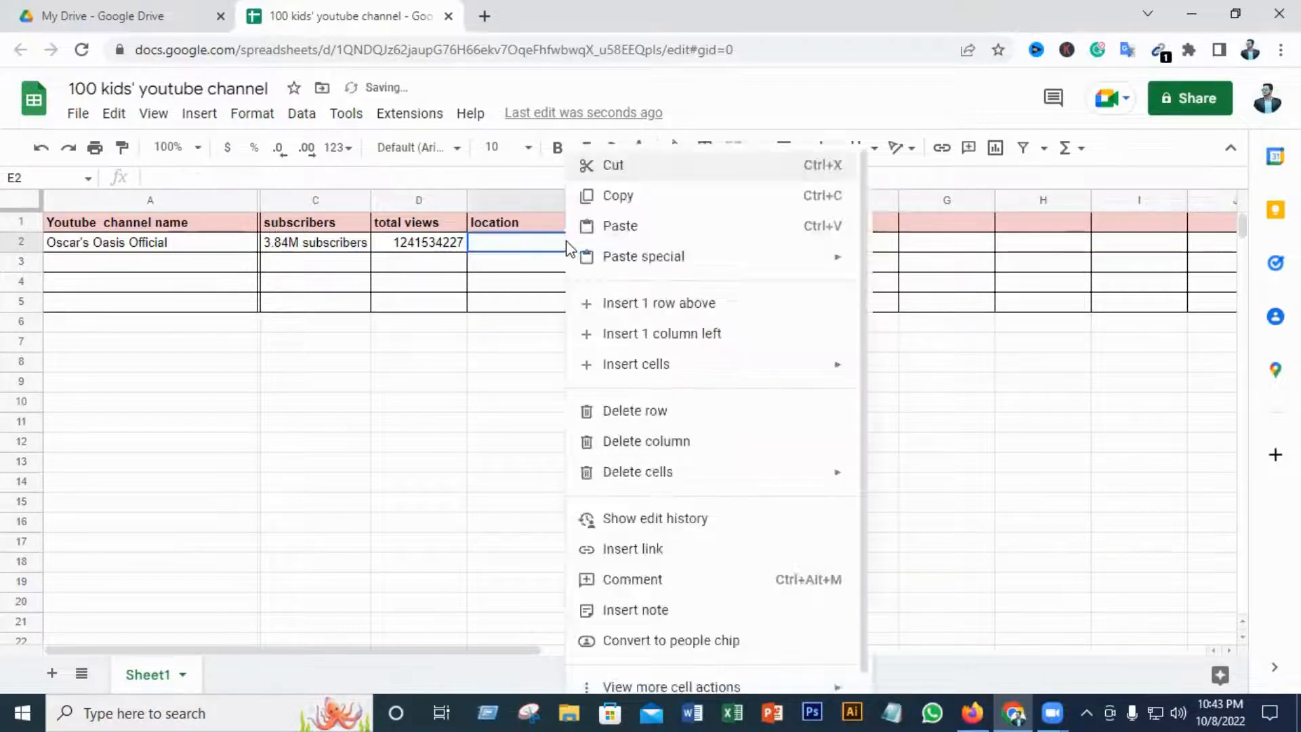
left_click(639, 226)
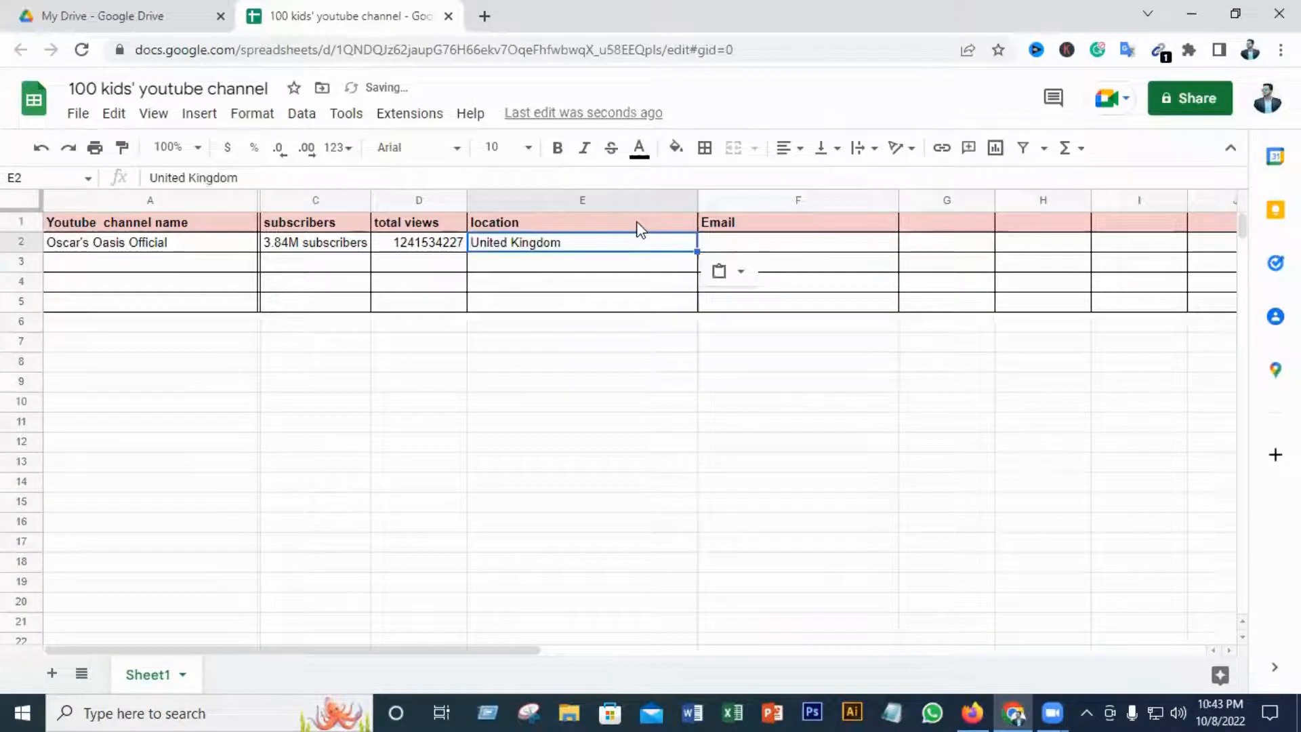
left_click(740, 273)
left_click(758, 306)
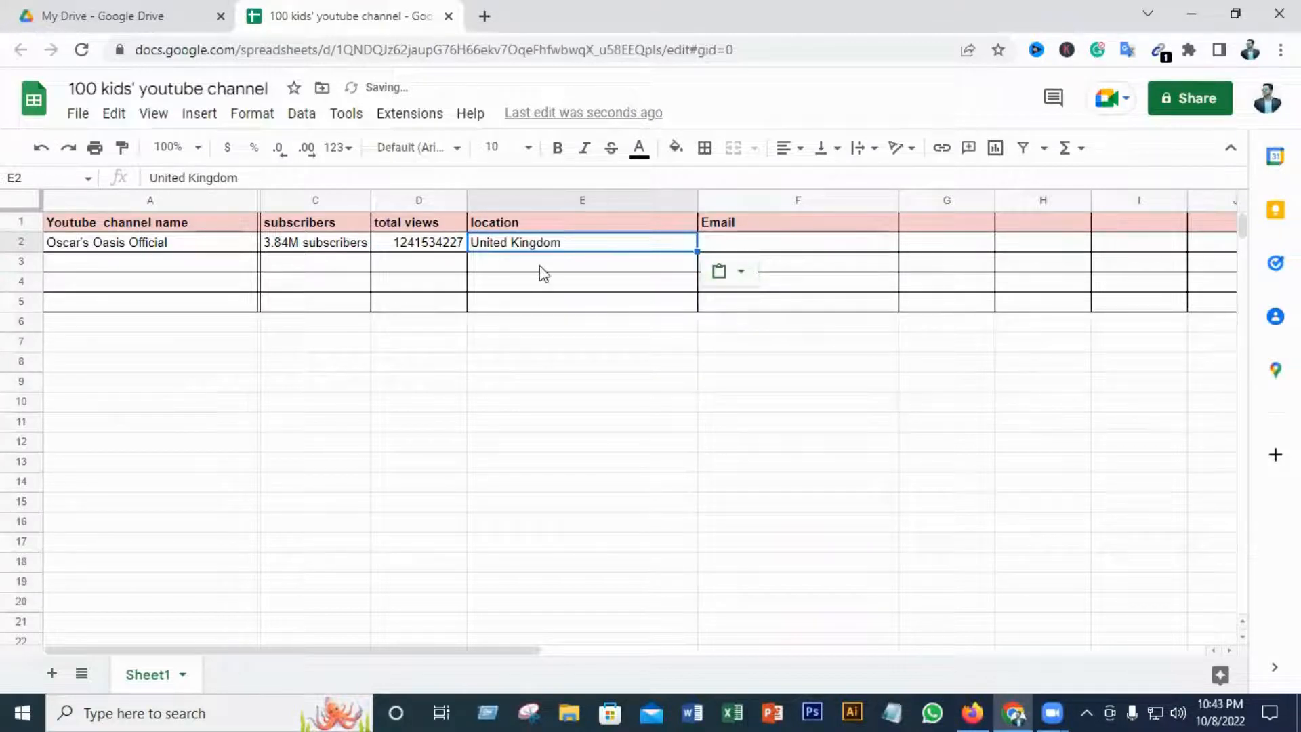
- Switch to Firefox and reveal the channel's business email address, completing and submitting the reCAPTCHA check
left_click(976, 711)
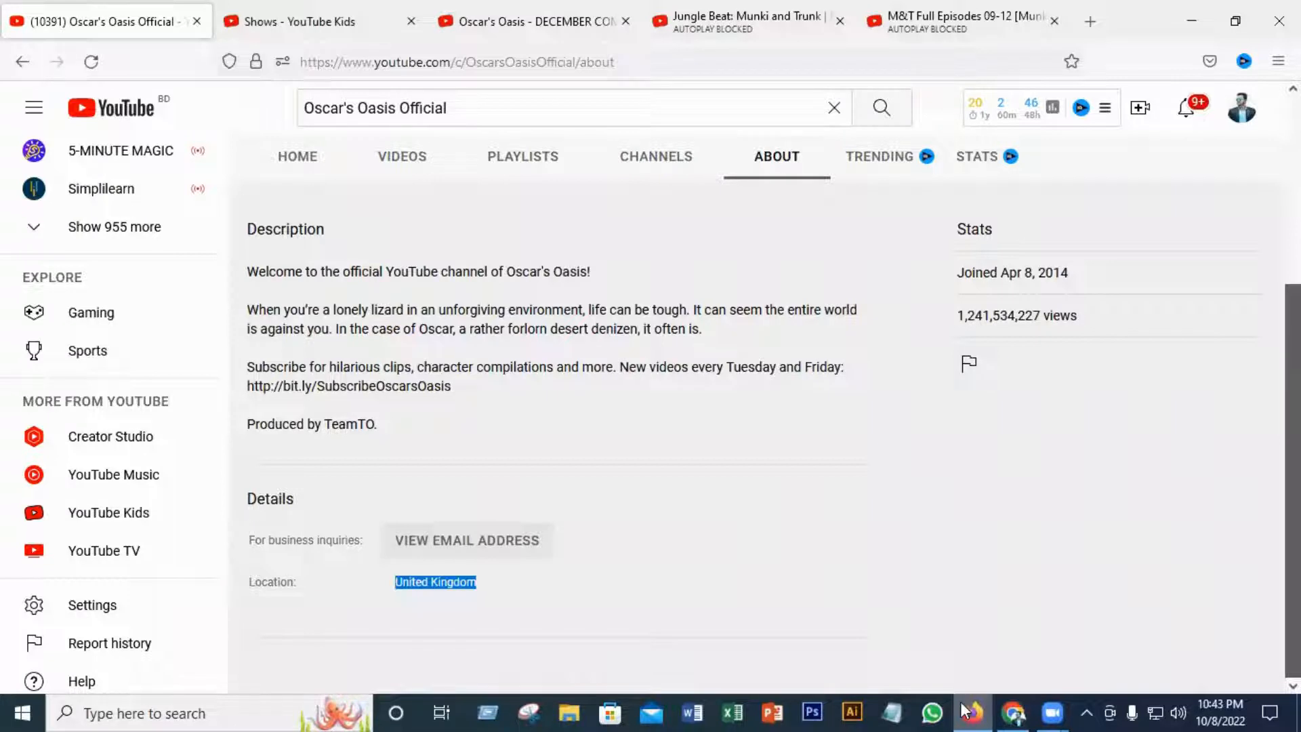
left_click(721, 694)
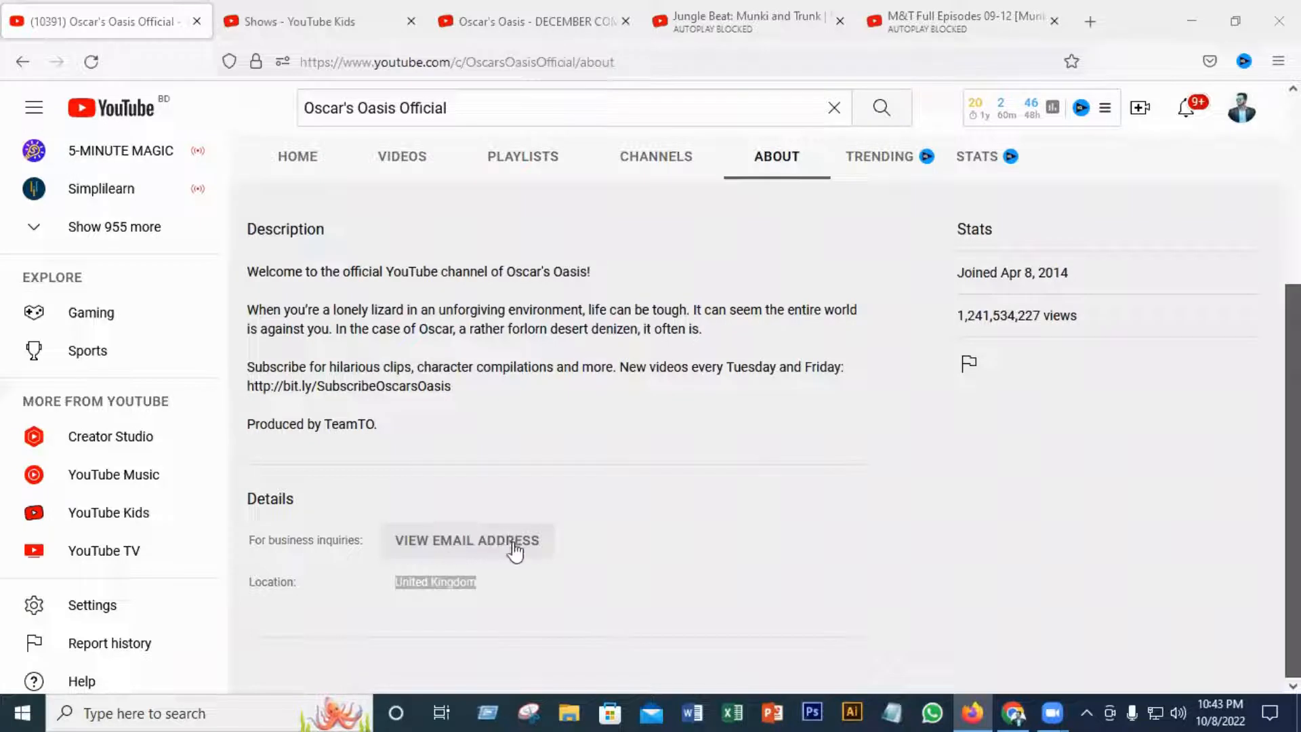
left_click(450, 540)
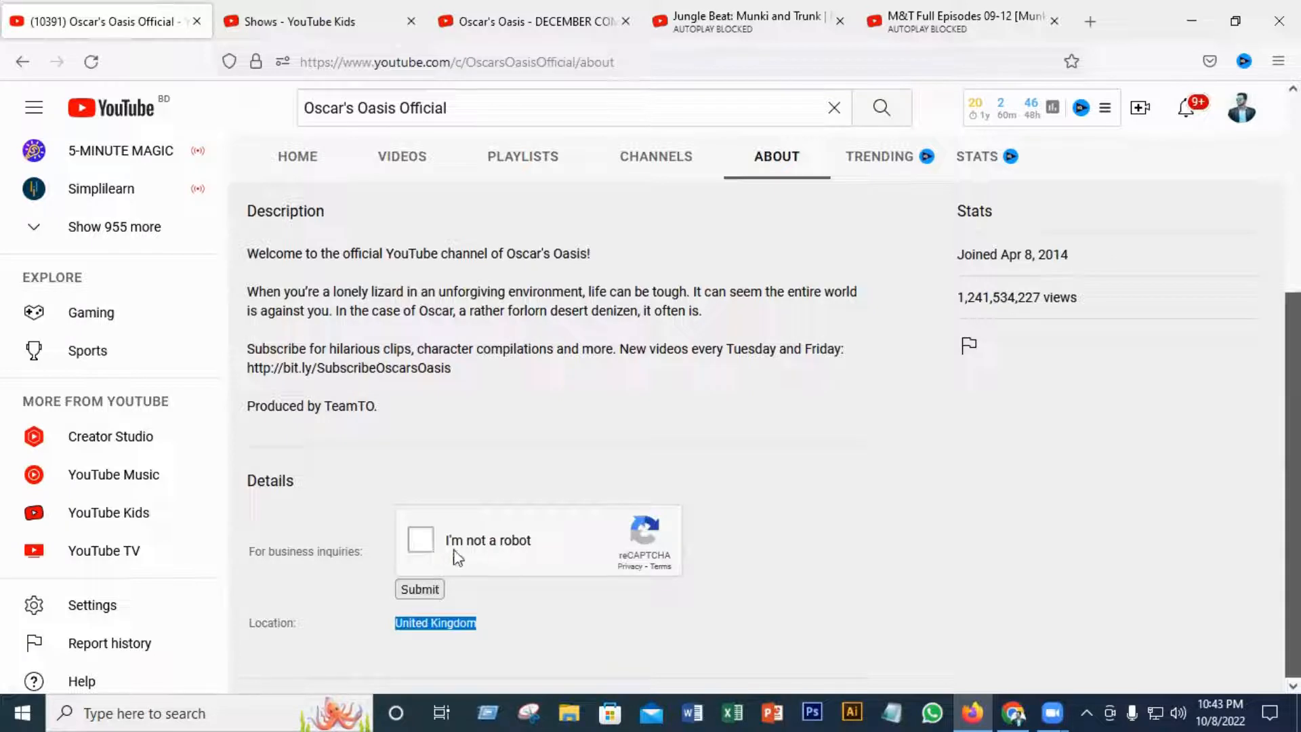
left_click(423, 545)
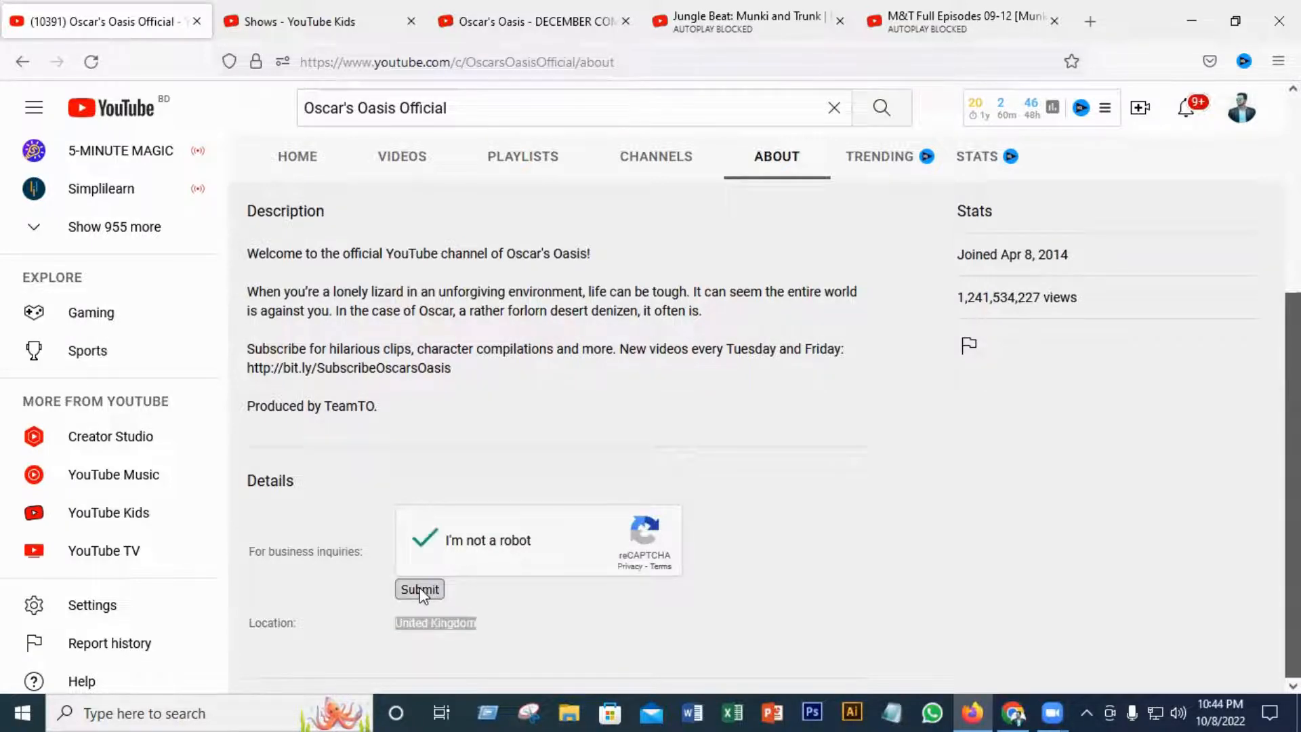
left_click(423, 592)
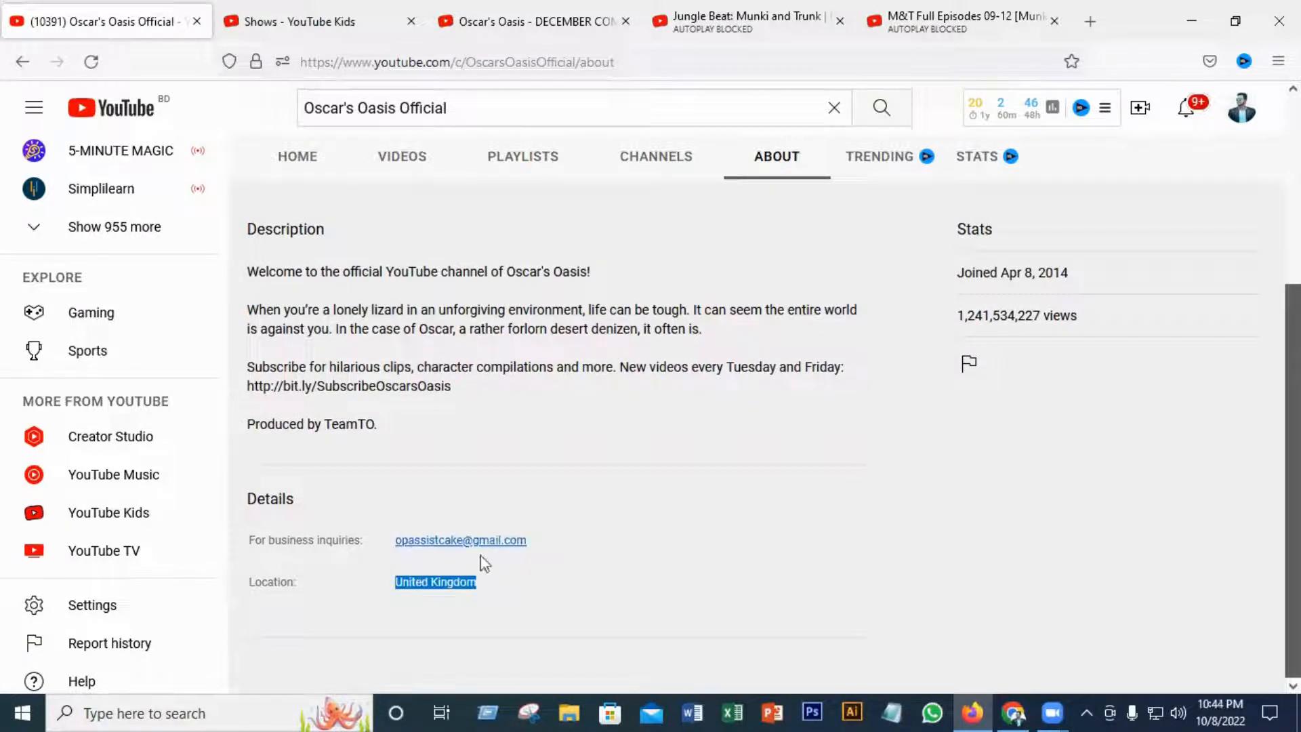
- Copy the business inquiries email address from the channel's Details section
left_click_drag(533, 542, 397, 546)
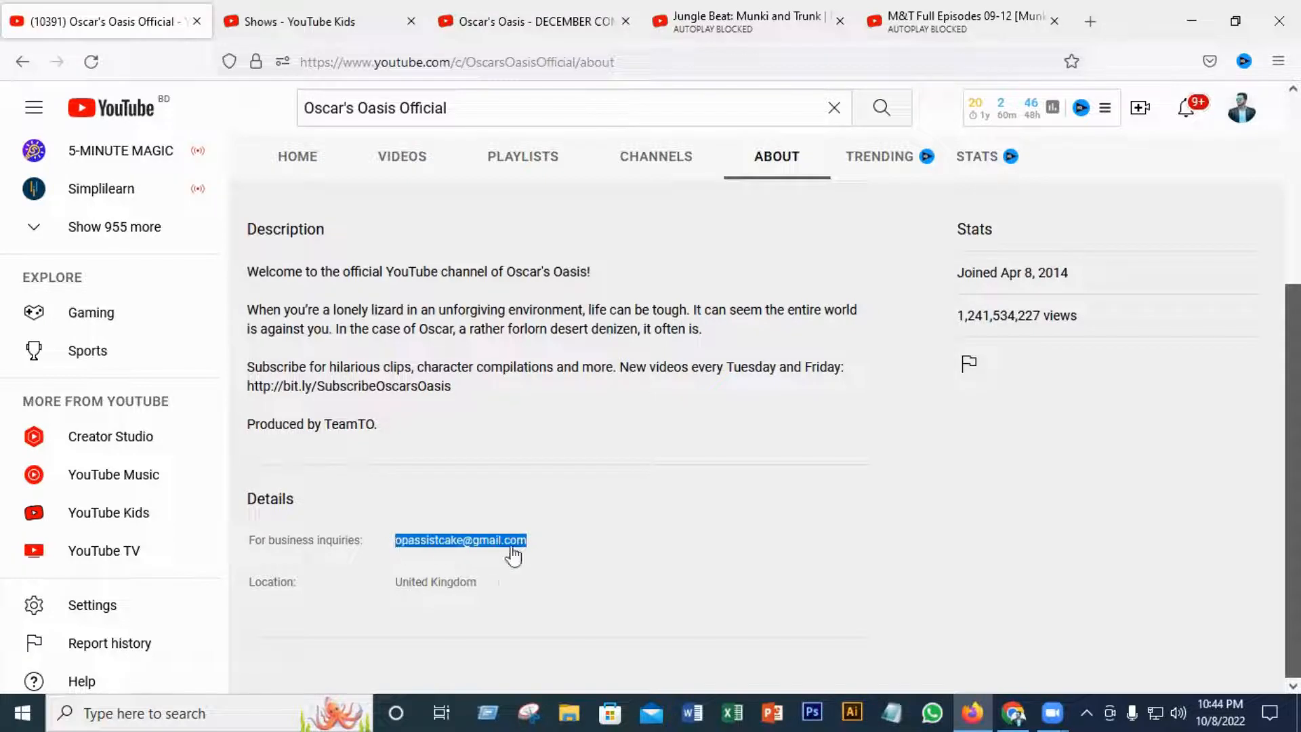
right_click(481, 541)
left_click(503, 369)
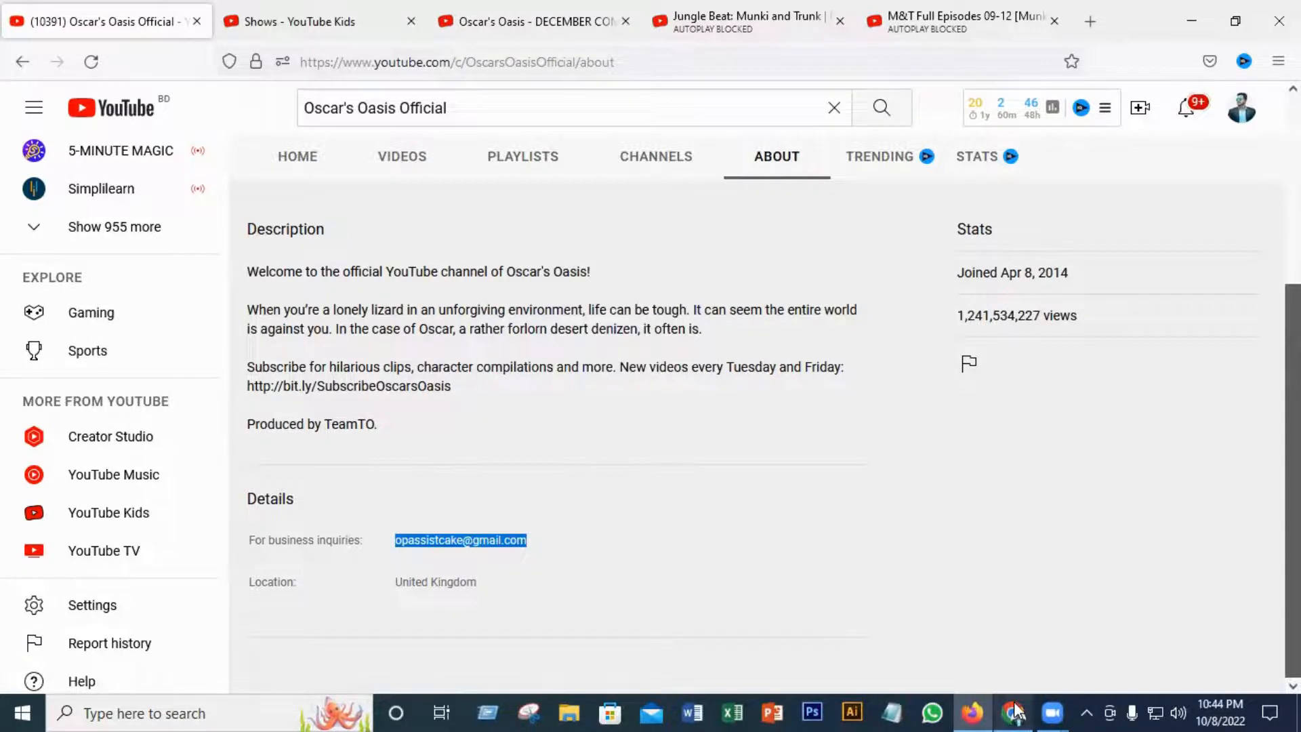
- Switch to the spreadsheet in Chrome and paste the channel's email address into cell F2 as values only
left_click(1014, 711)
left_click(773, 248)
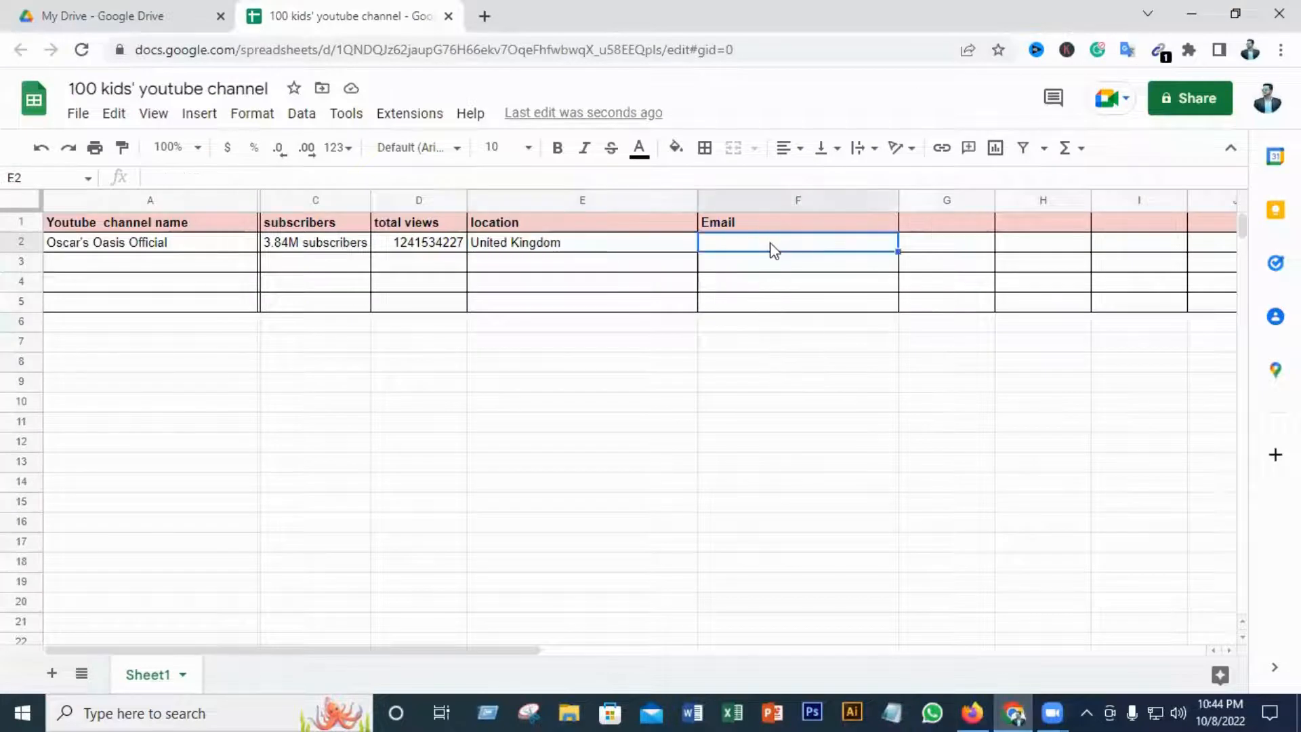
right_click(773, 249)
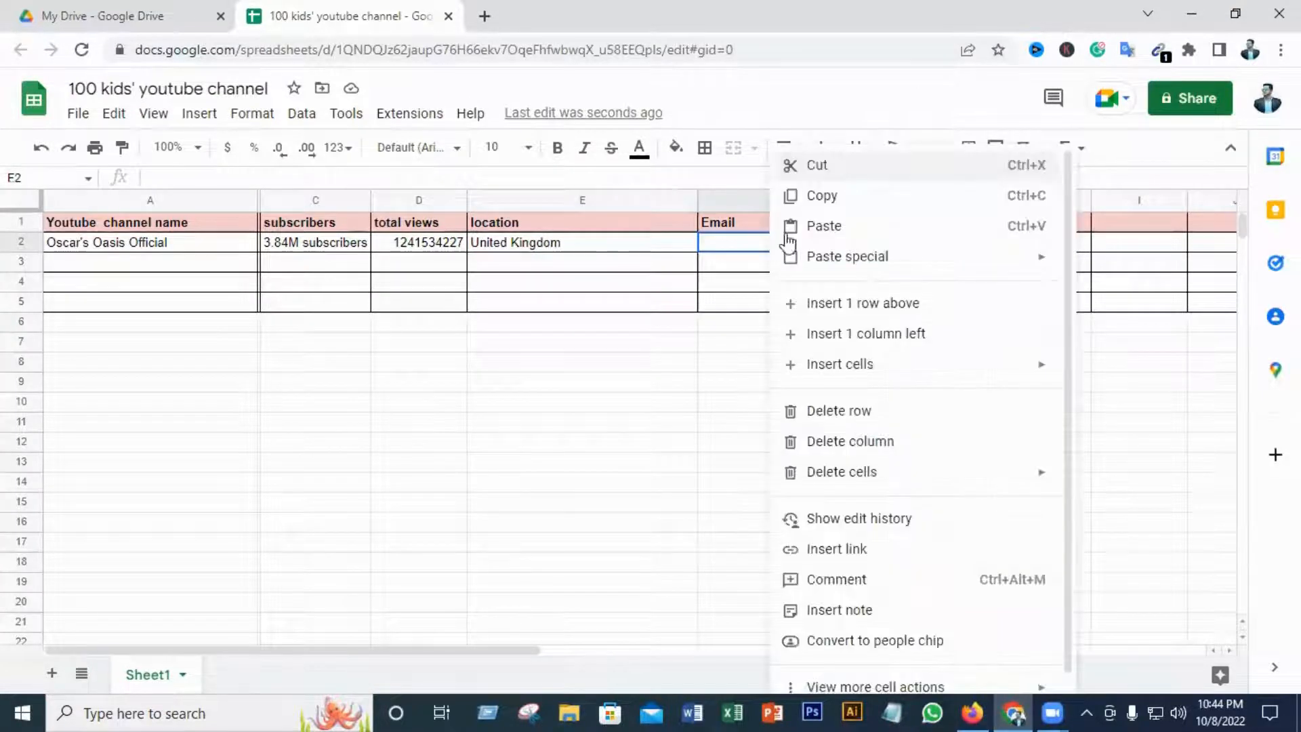
left_click(822, 230)
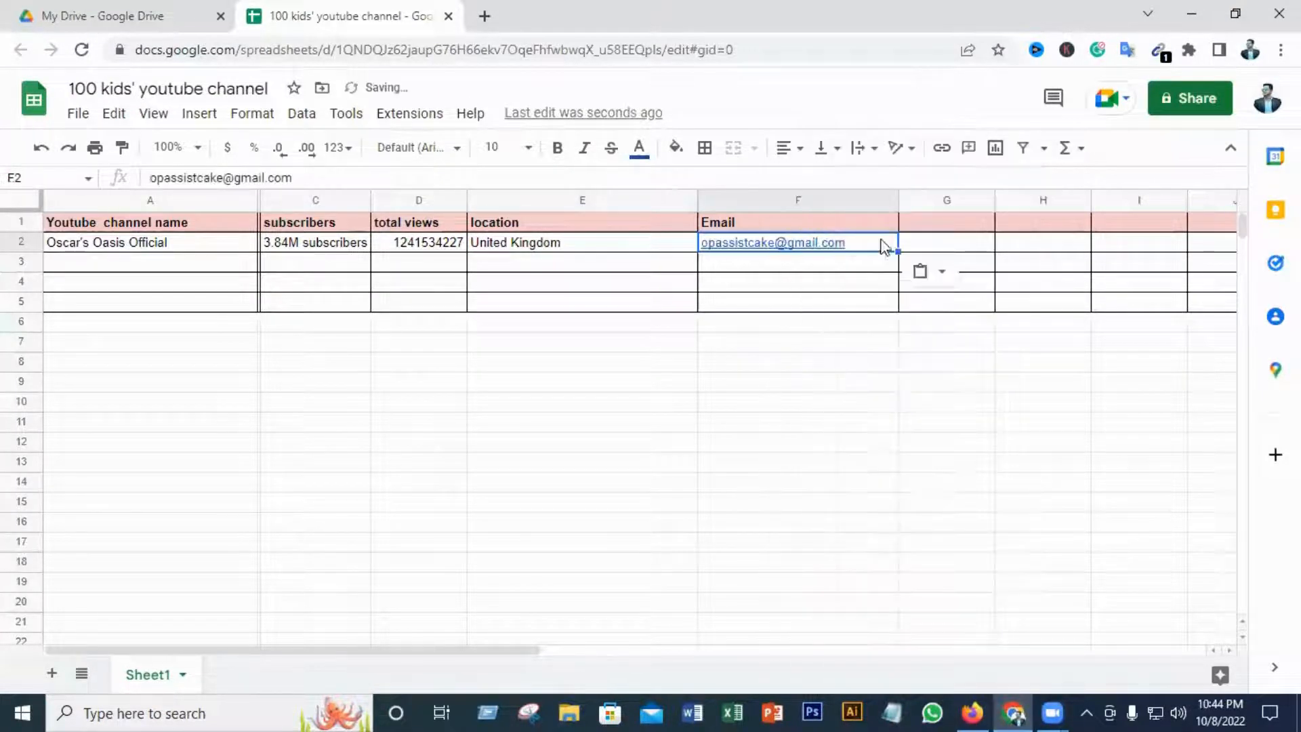
left_click(944, 273)
left_click(981, 303)
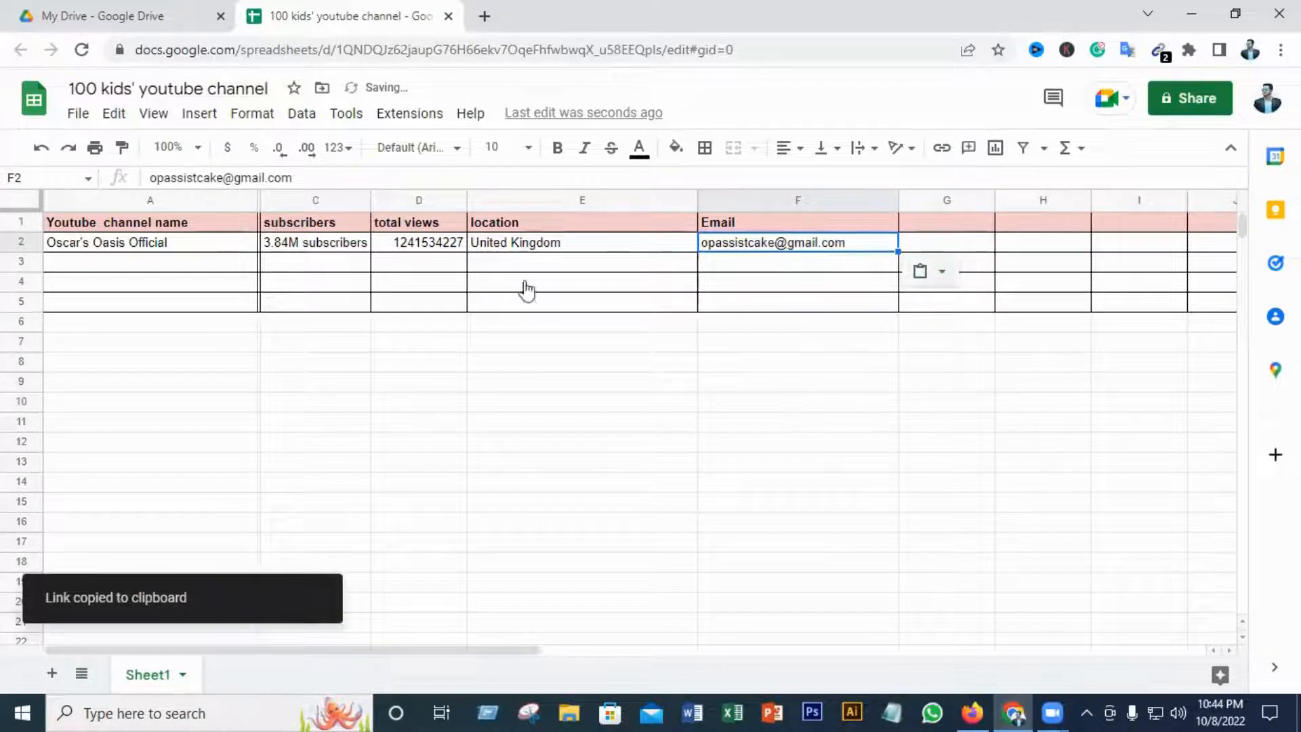
- Centre the entries of row 2 horizontally, and select channel name cell A3
left_click(967, 244)
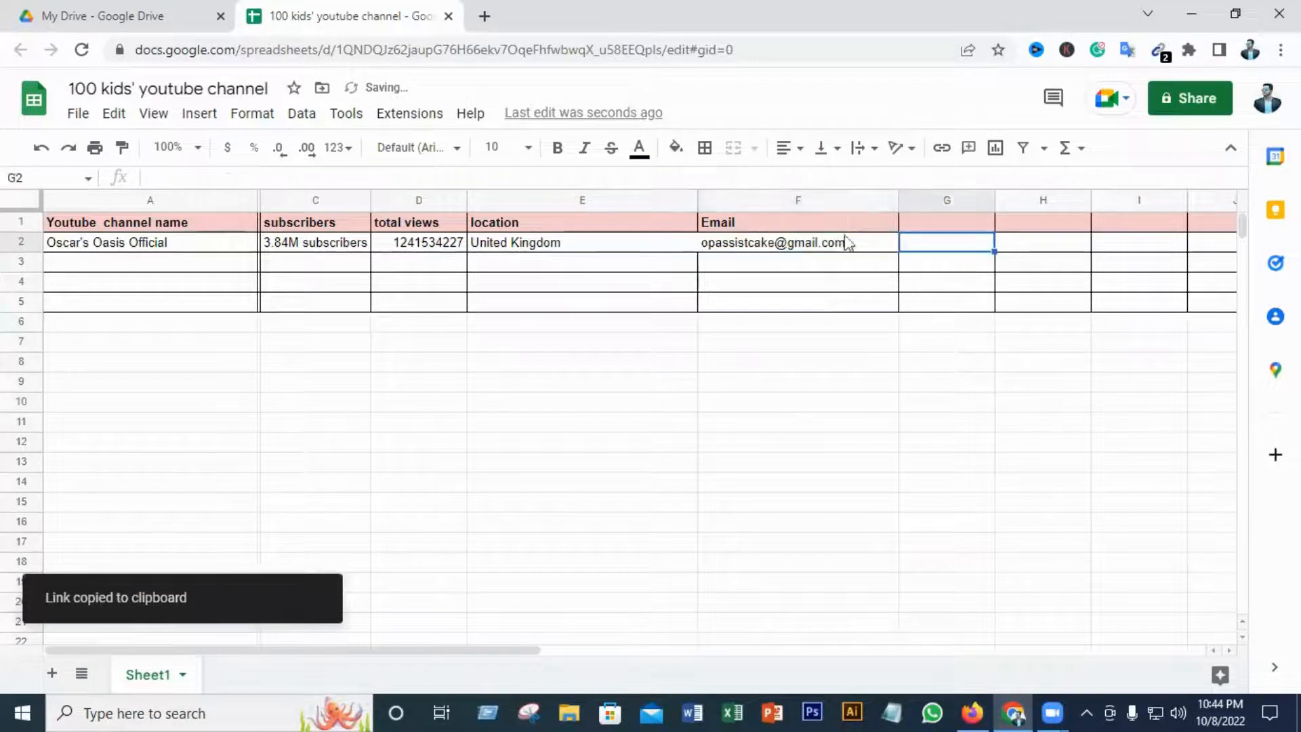
left_click(22, 242)
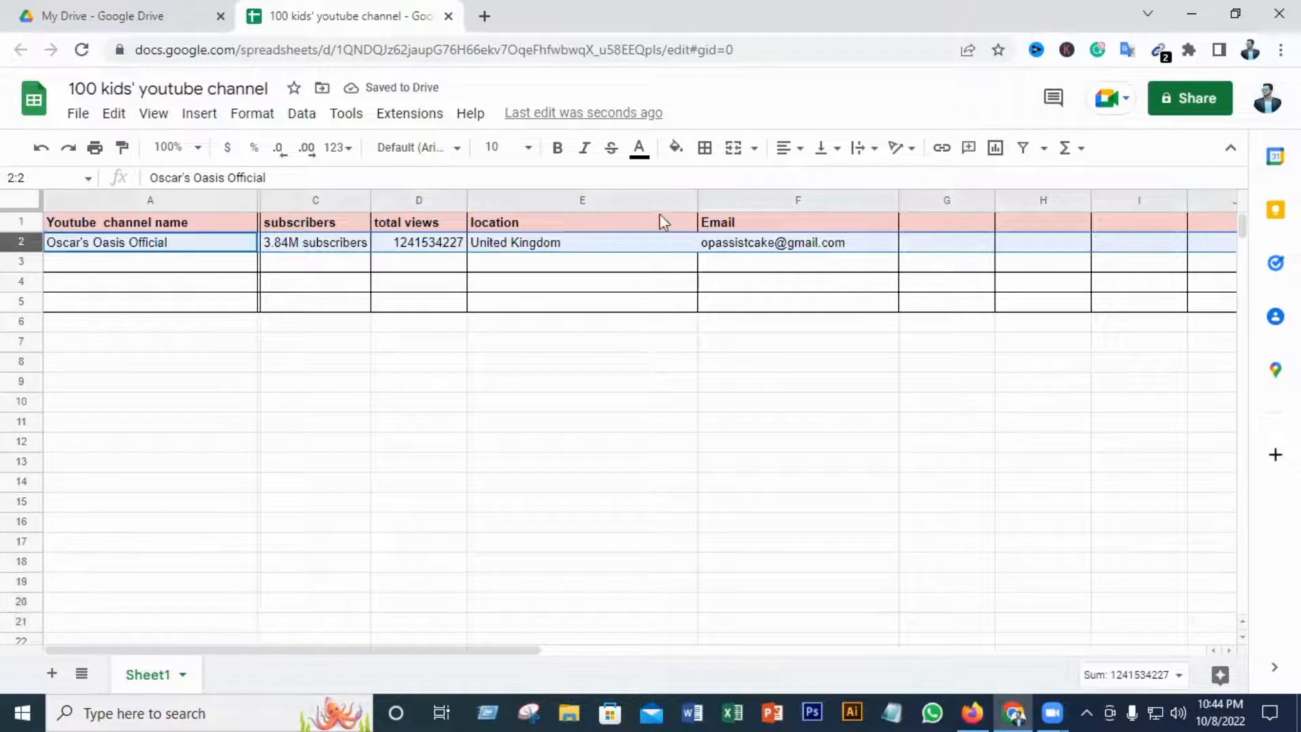
left_click(788, 147)
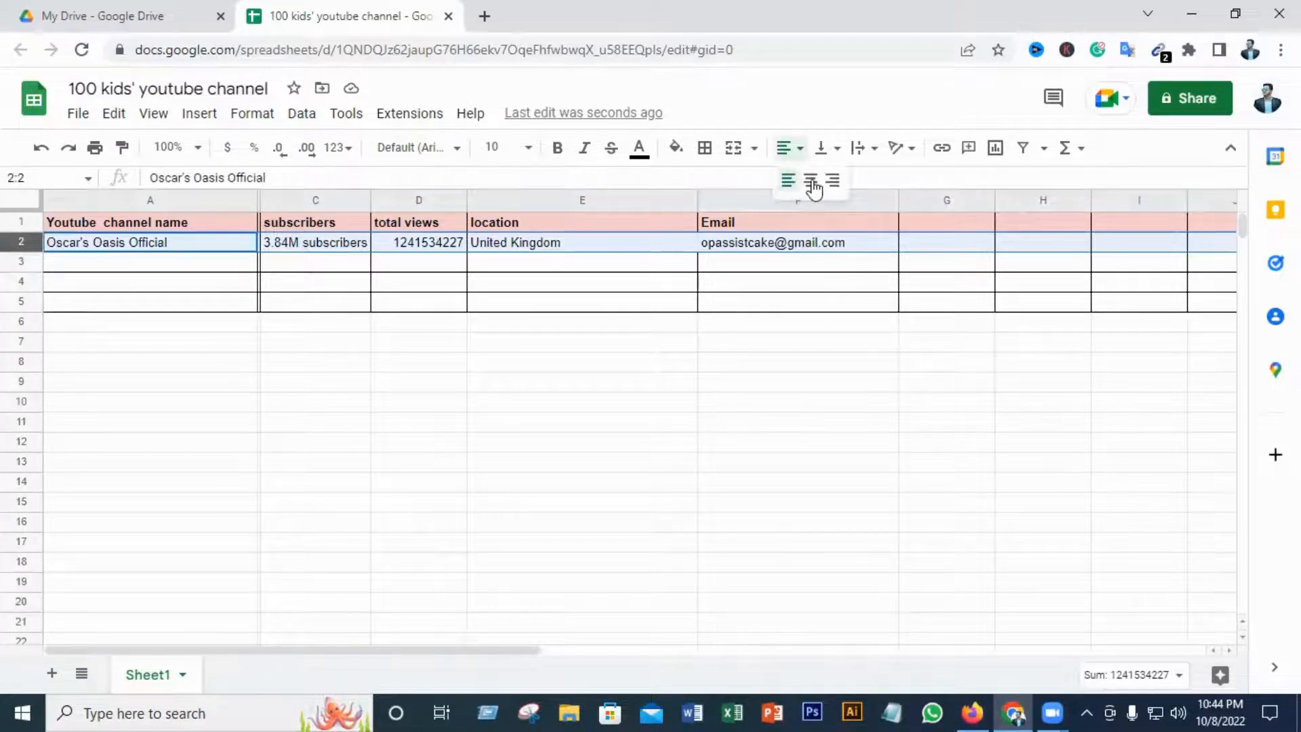
left_click(811, 182)
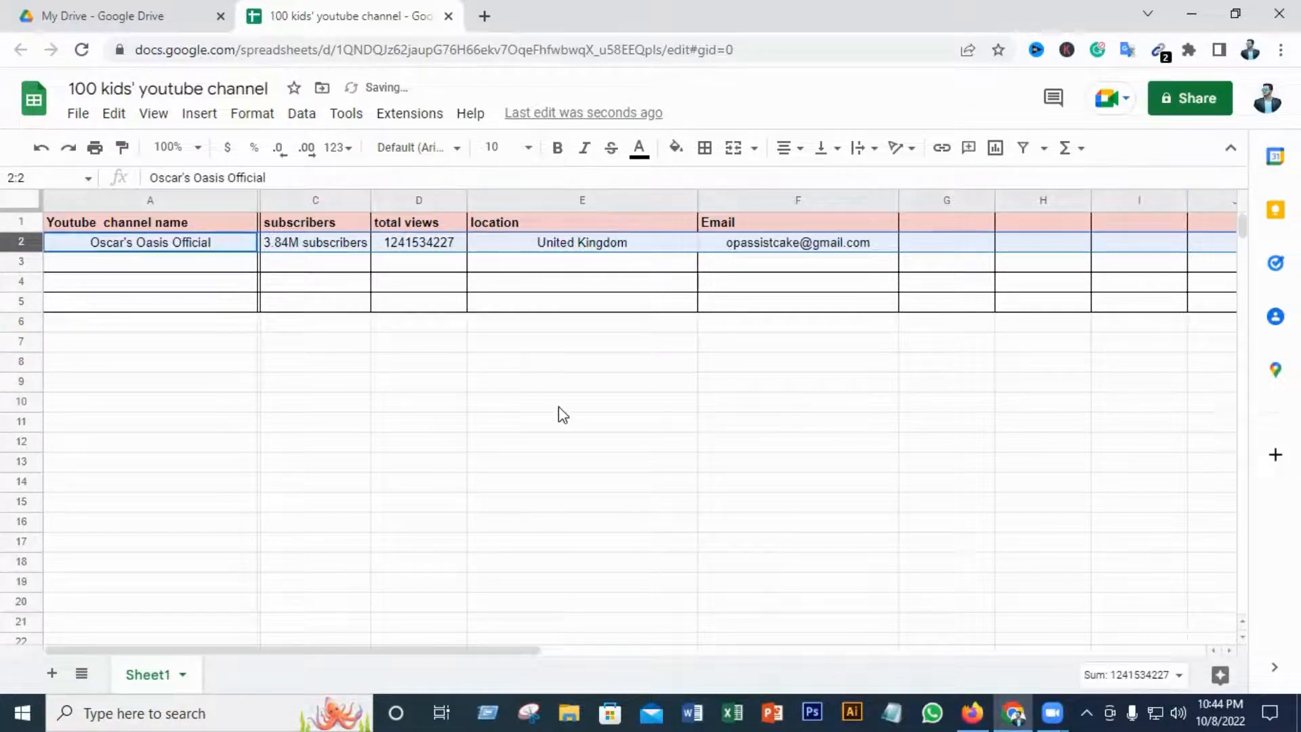
left_click(496, 381)
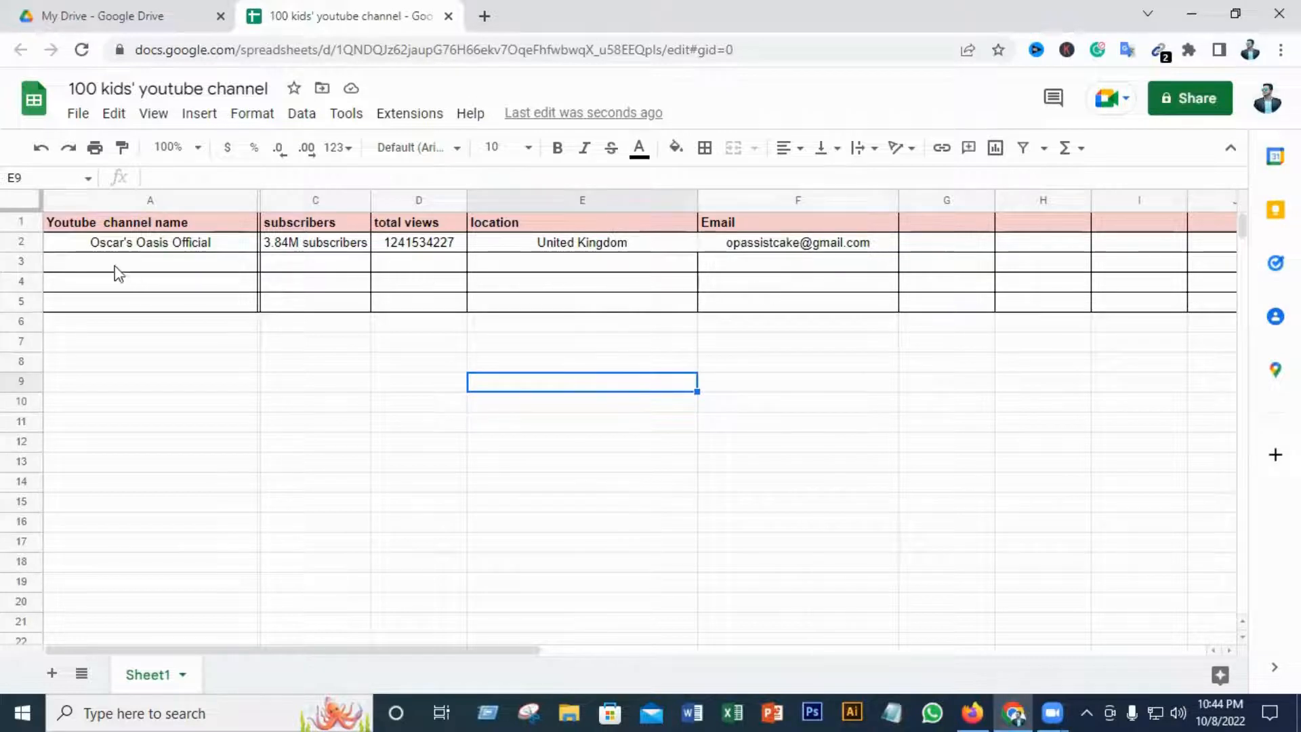
left_click(91, 262)
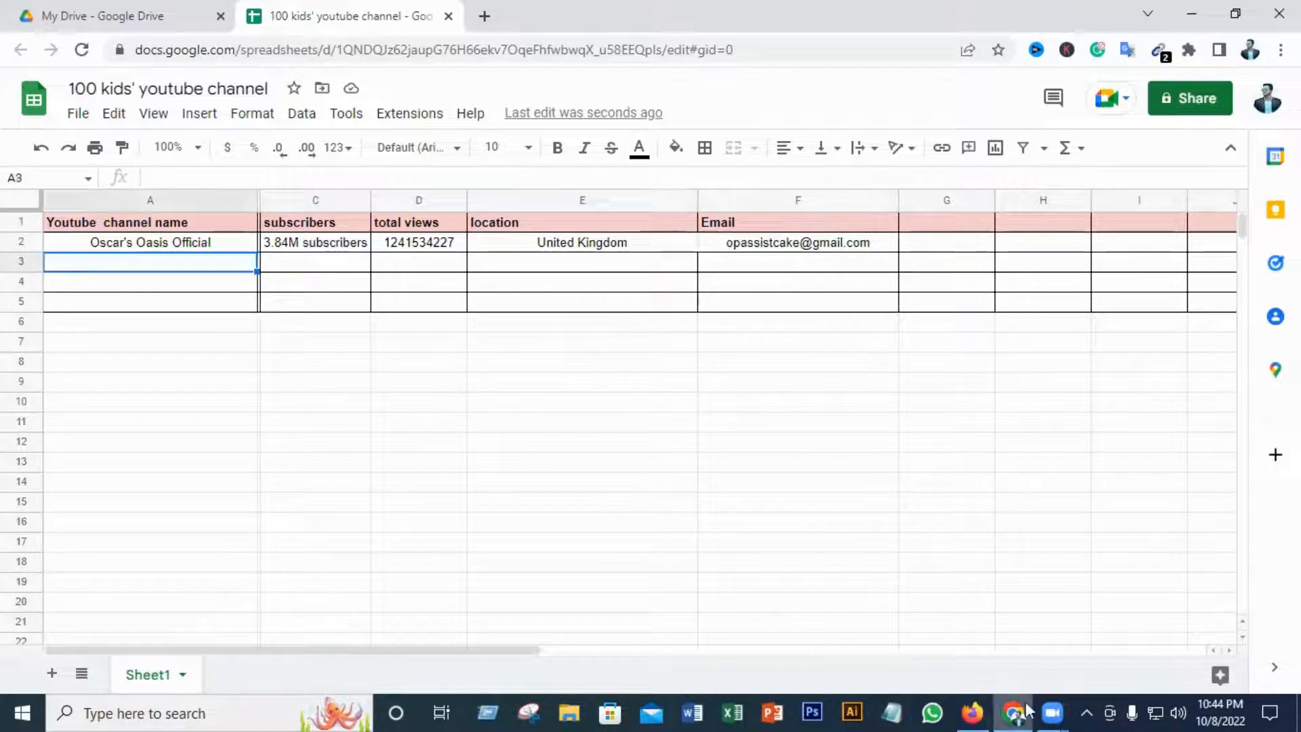
- Switch to Firefox, close the Oscar's Oasis December compilation page and bring up the Jungle Beat: Munki and Trunk video
left_click(971, 713)
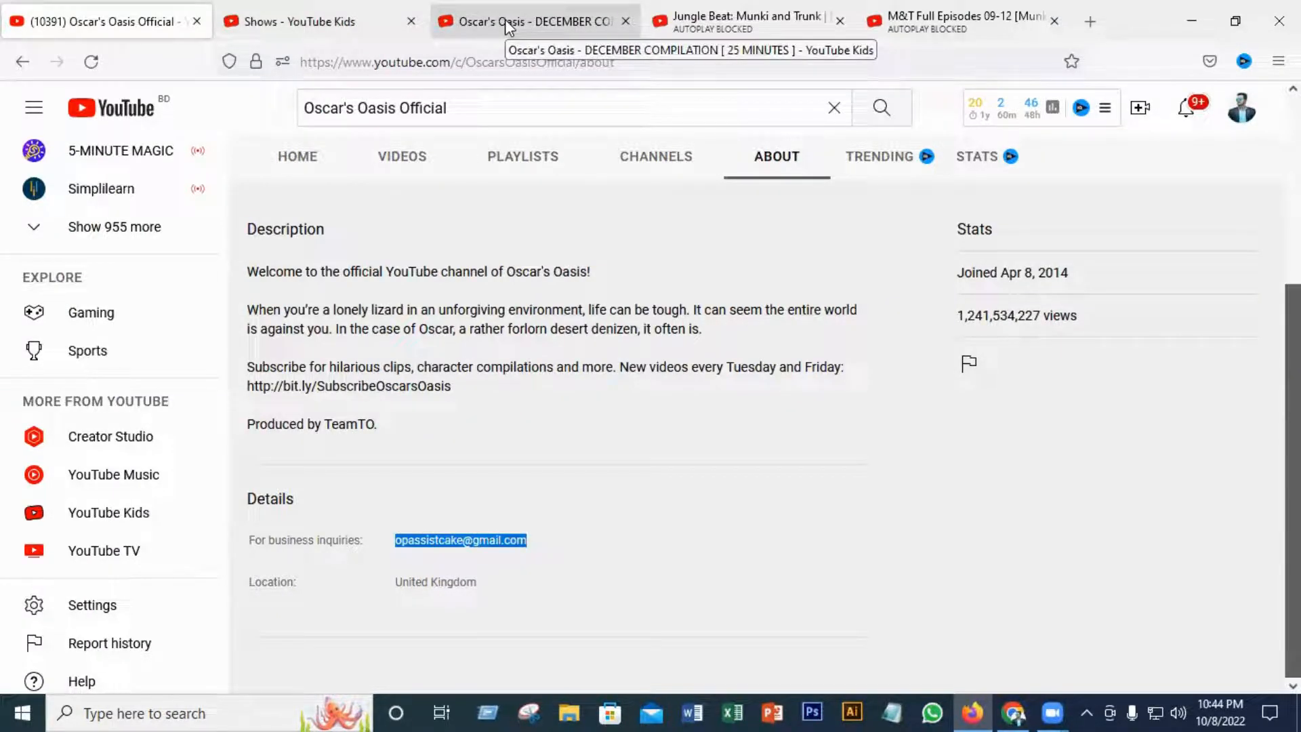
left_click(626, 21)
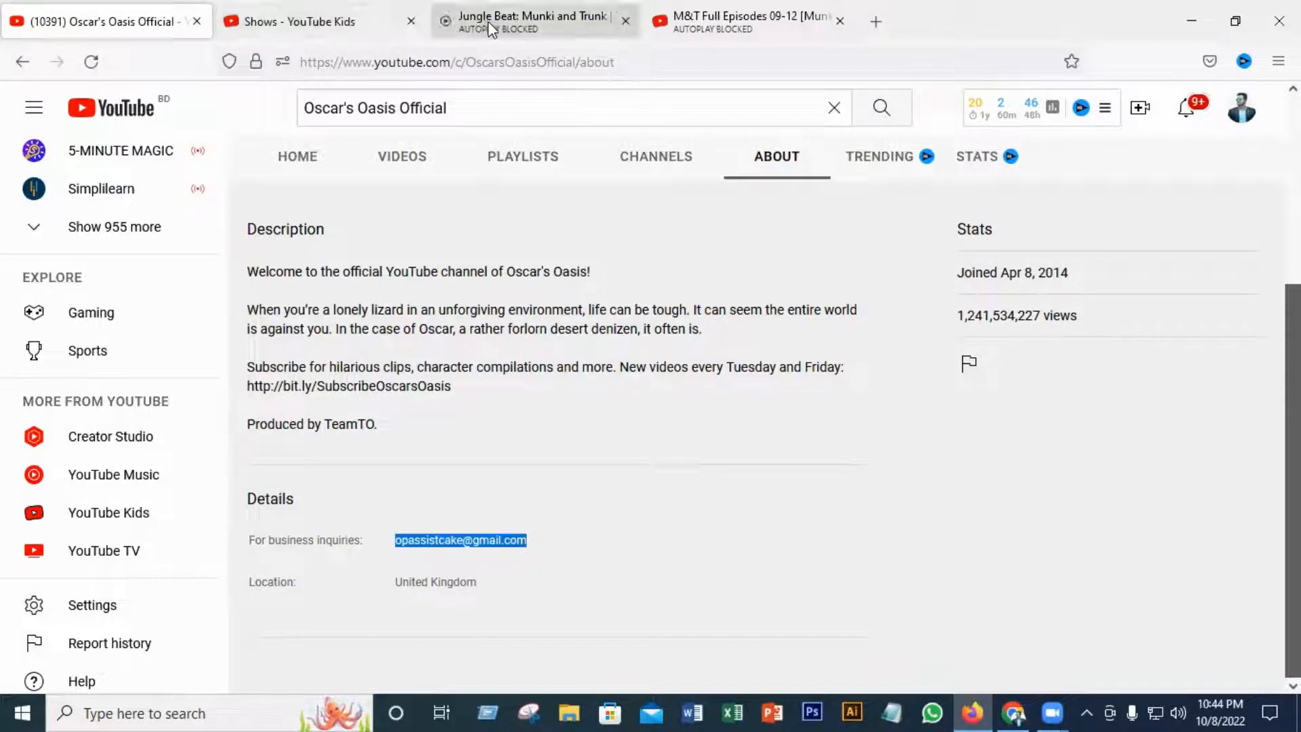
left_click(506, 18)
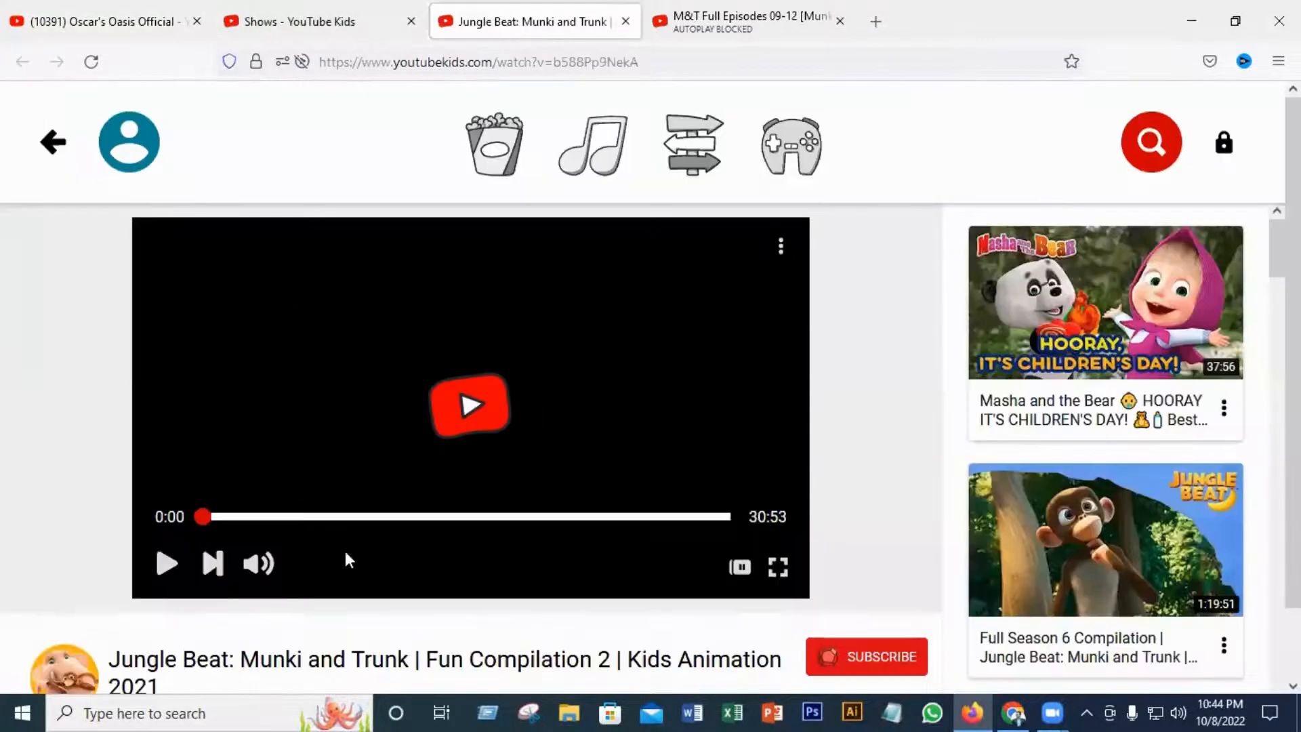
- Copy the channel name Jungle Beat from the video title
scroll(359, 557, "down", 1)
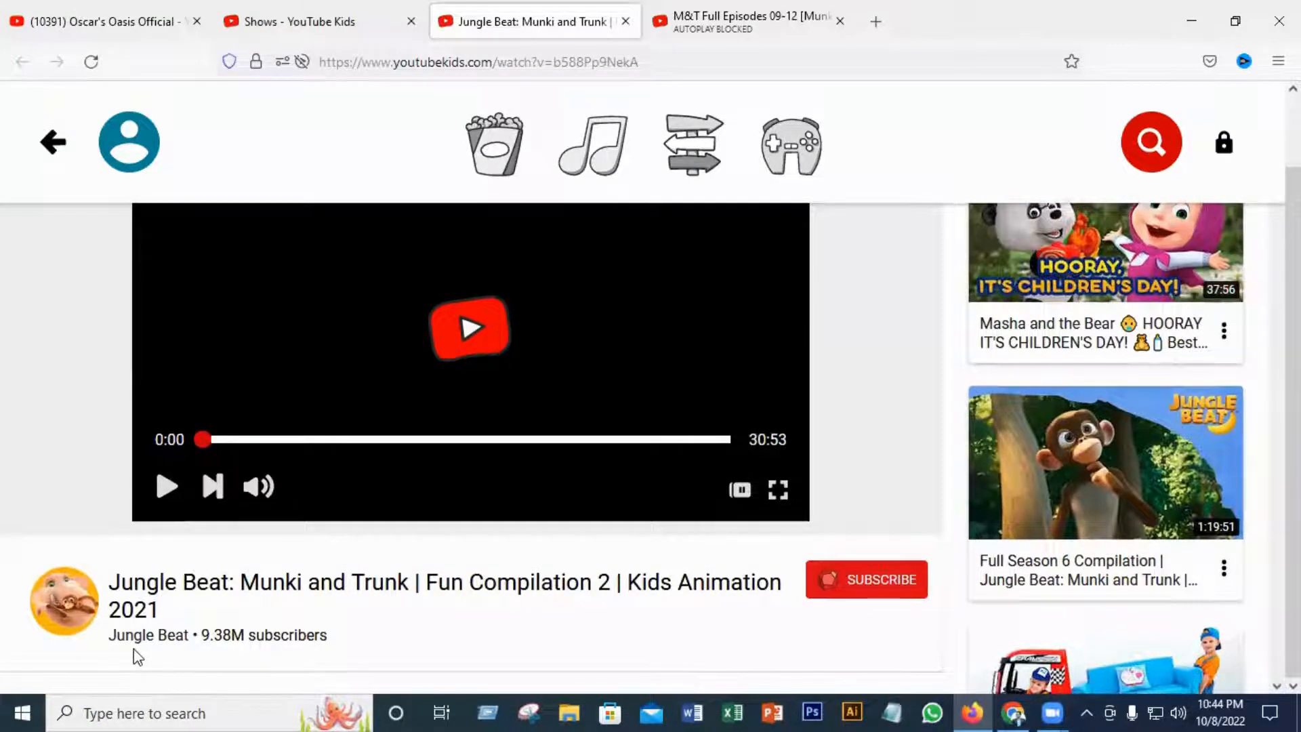
mouse_move(186, 632)
left_mouse_down()
mouse_move(172, 628)
mouse_move(182, 641)
left_mouse_up()
left_click_drag(228, 582, 110, 584)
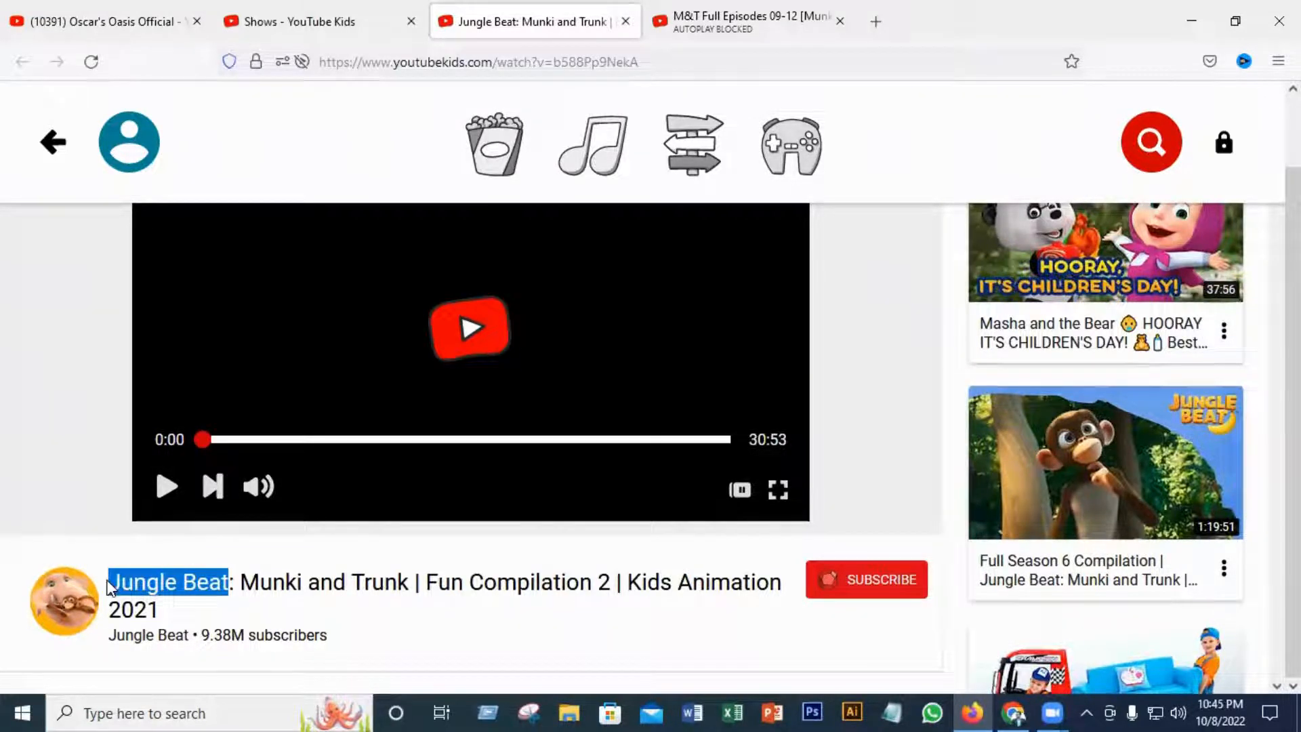
right_click(177, 581)
left_click(197, 344)
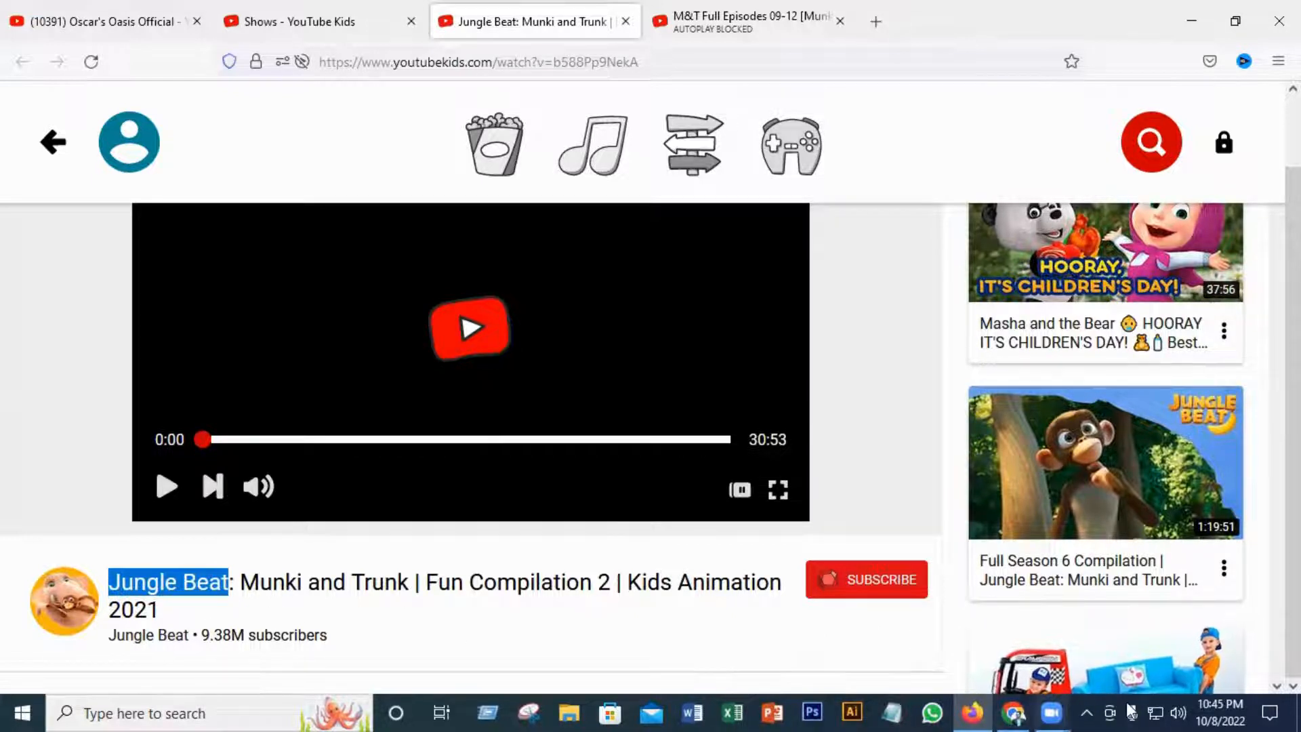
scroll(1162, 609, "down", 2)
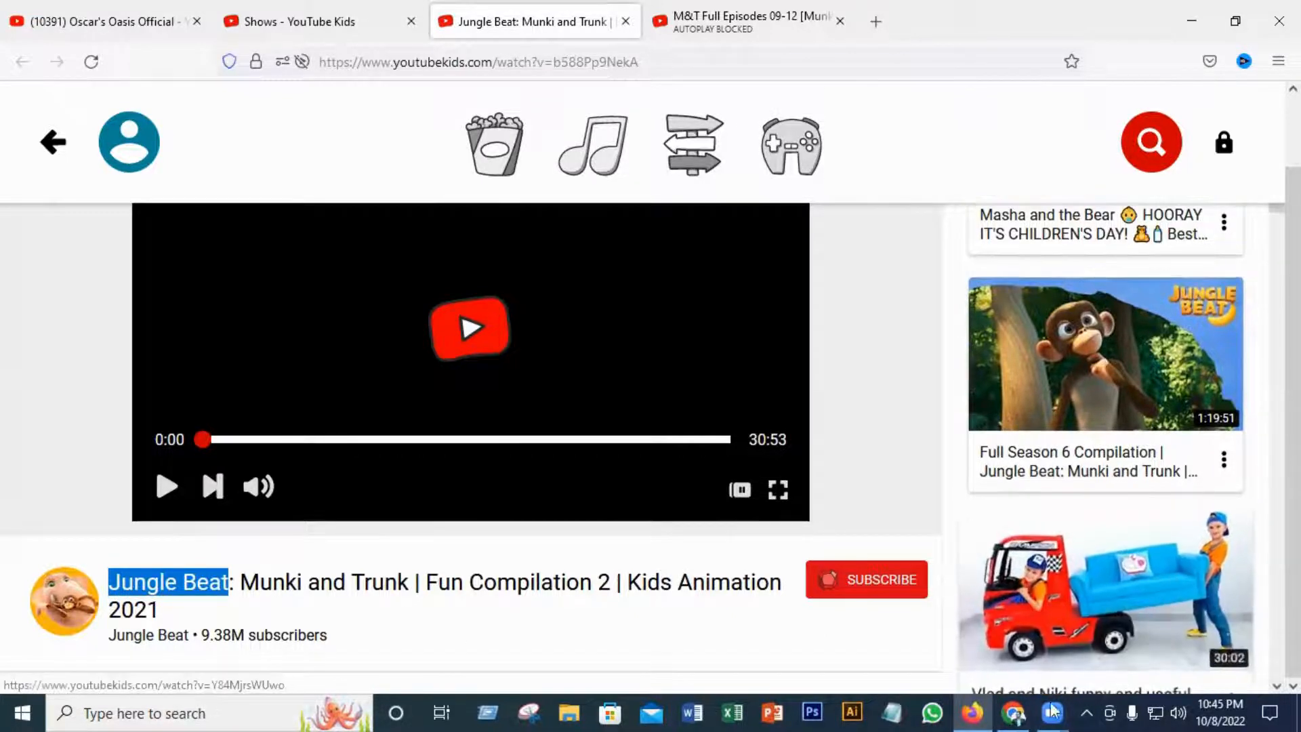
- Switch to the spreadsheet in Chrome and paste Jungle Beat into channel name cell A3 as values only
left_click(1015, 712)
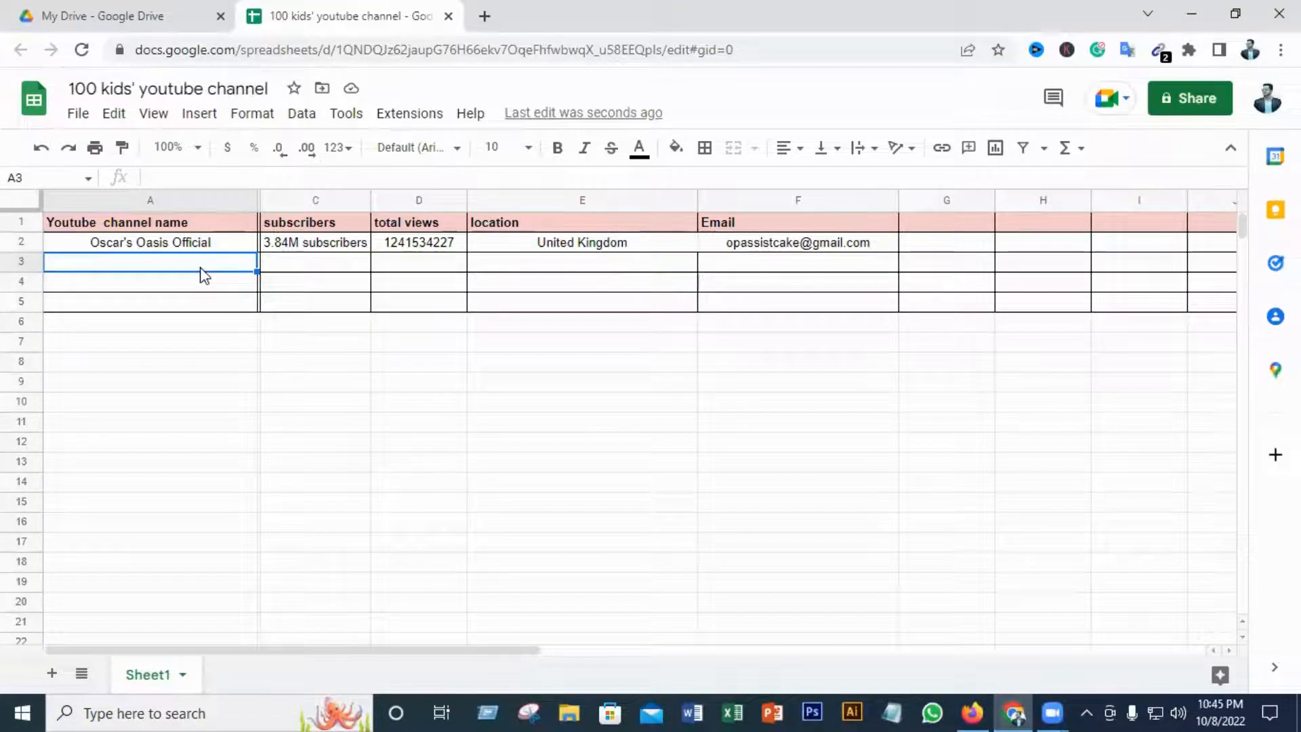
right_click(145, 261)
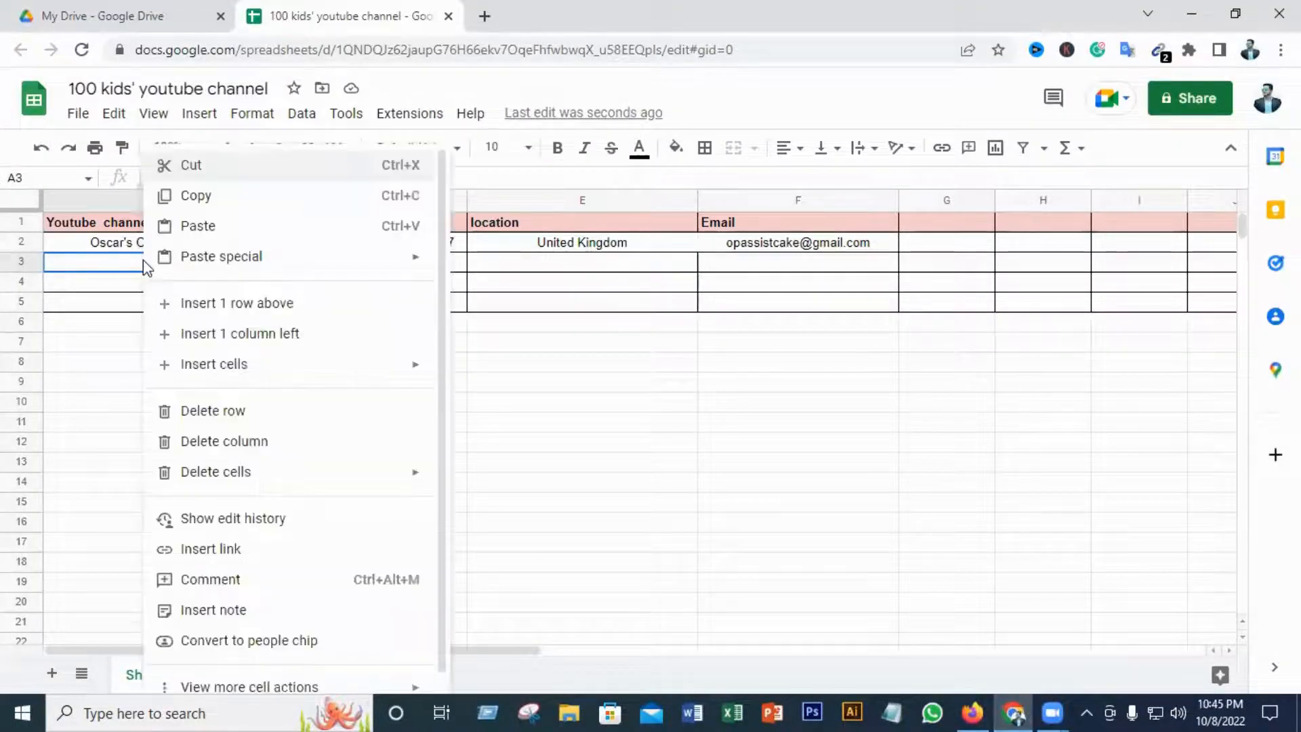
left_click(207, 231)
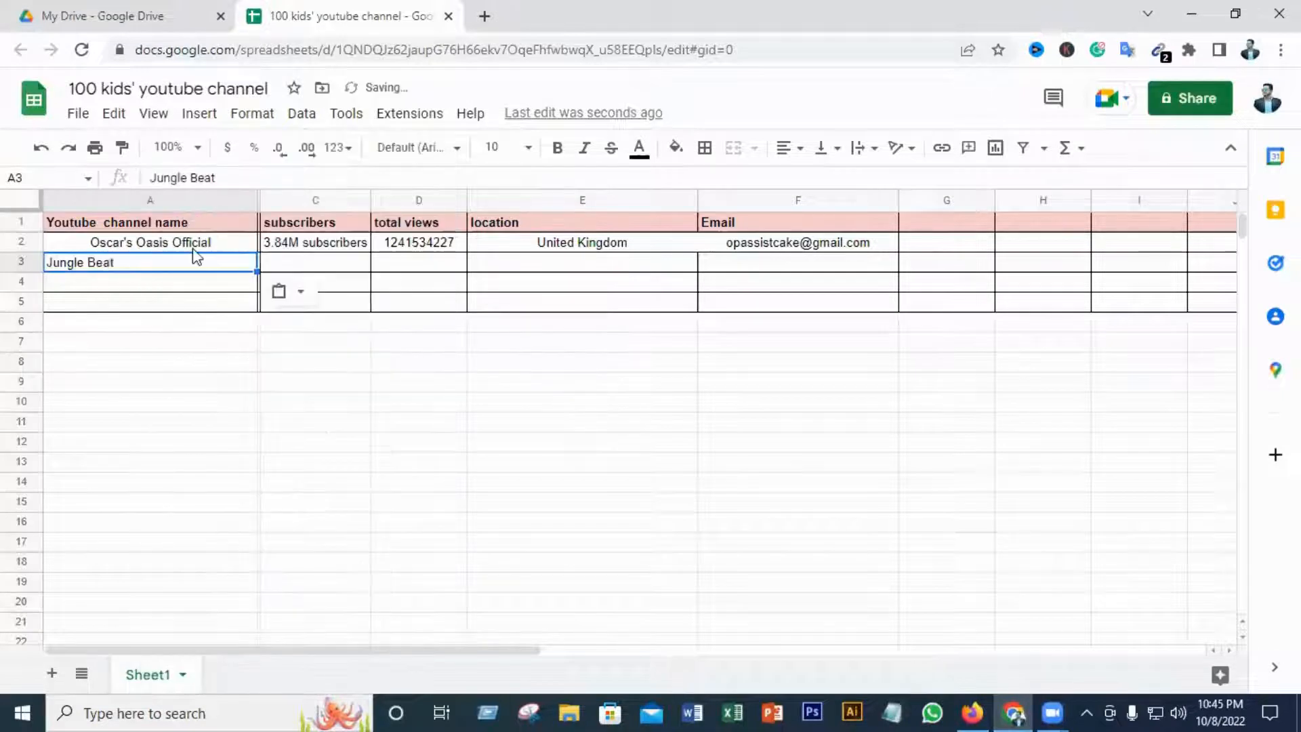
left_click(303, 294)
left_click(337, 326)
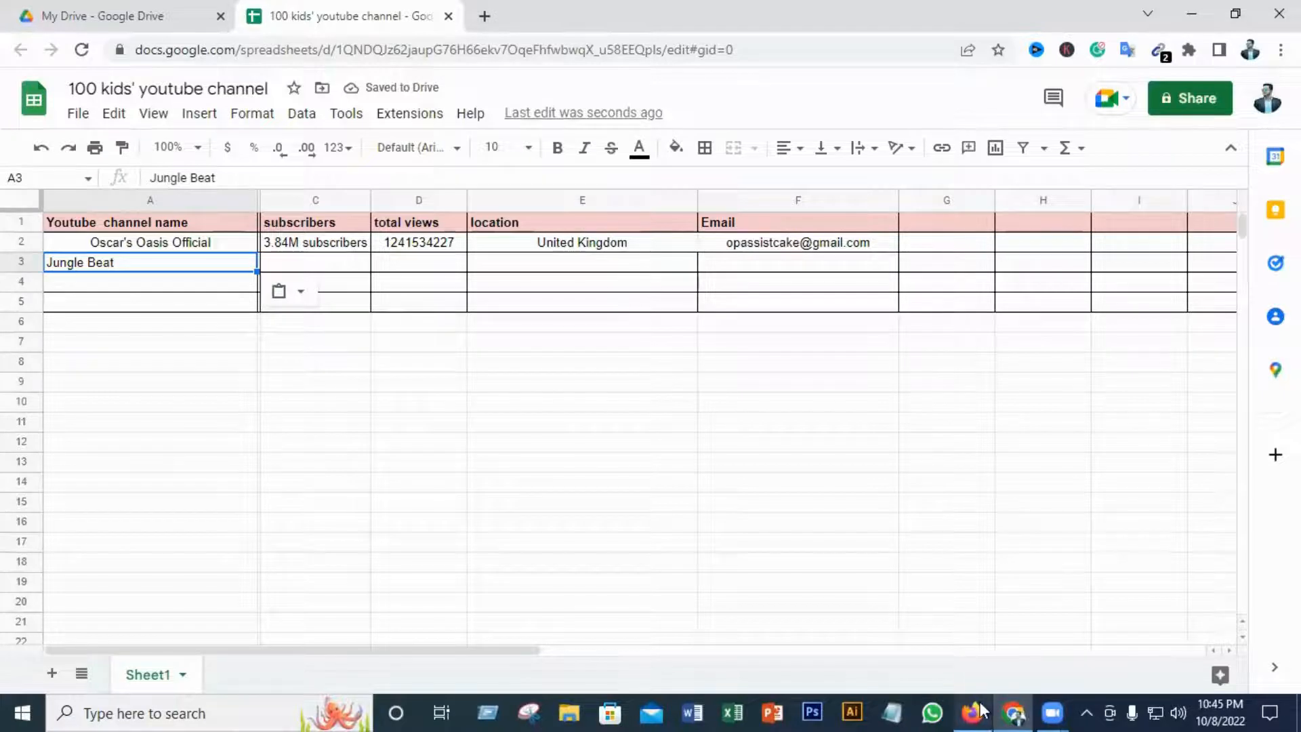
- Switch to Firefox and copy the text "9.38M subscribers" from below the Jungle Beat video title
mouse_move(1017, 708)
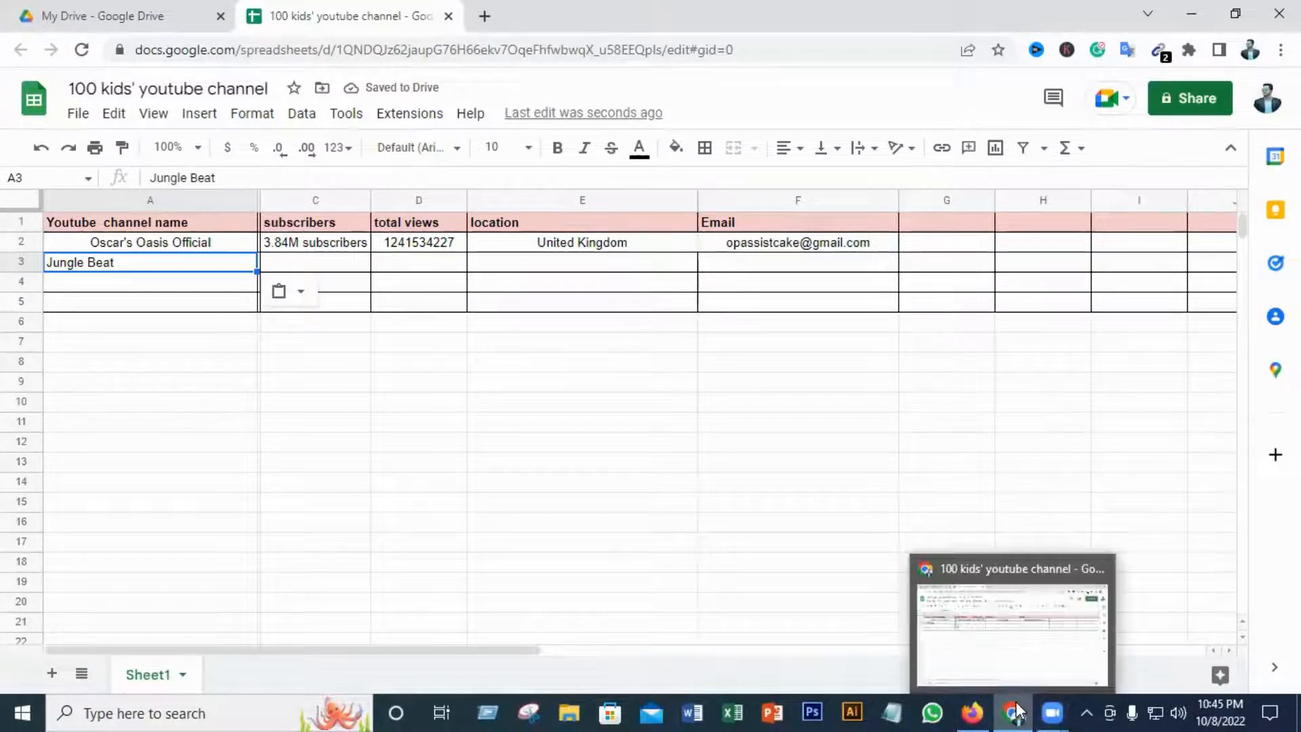
left_click(972, 712)
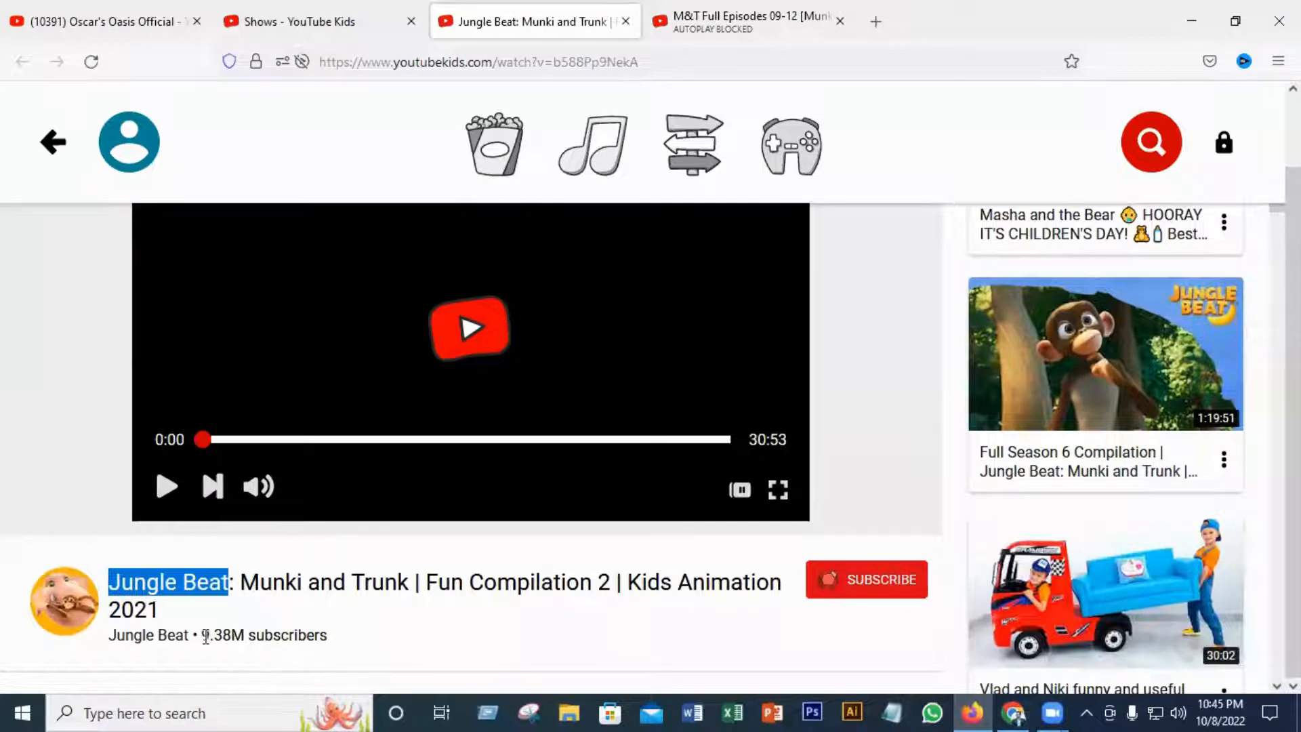
left_click_drag(329, 640, 209, 637)
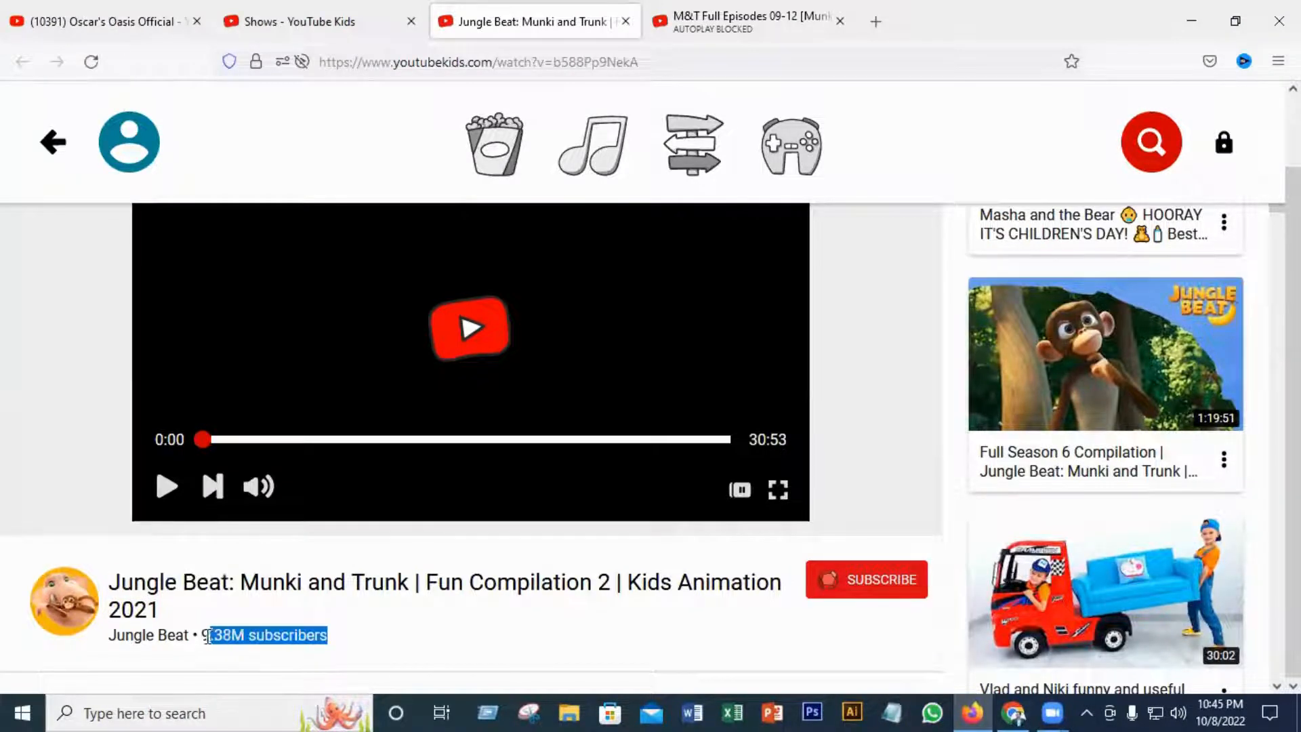
right_click(246, 633)
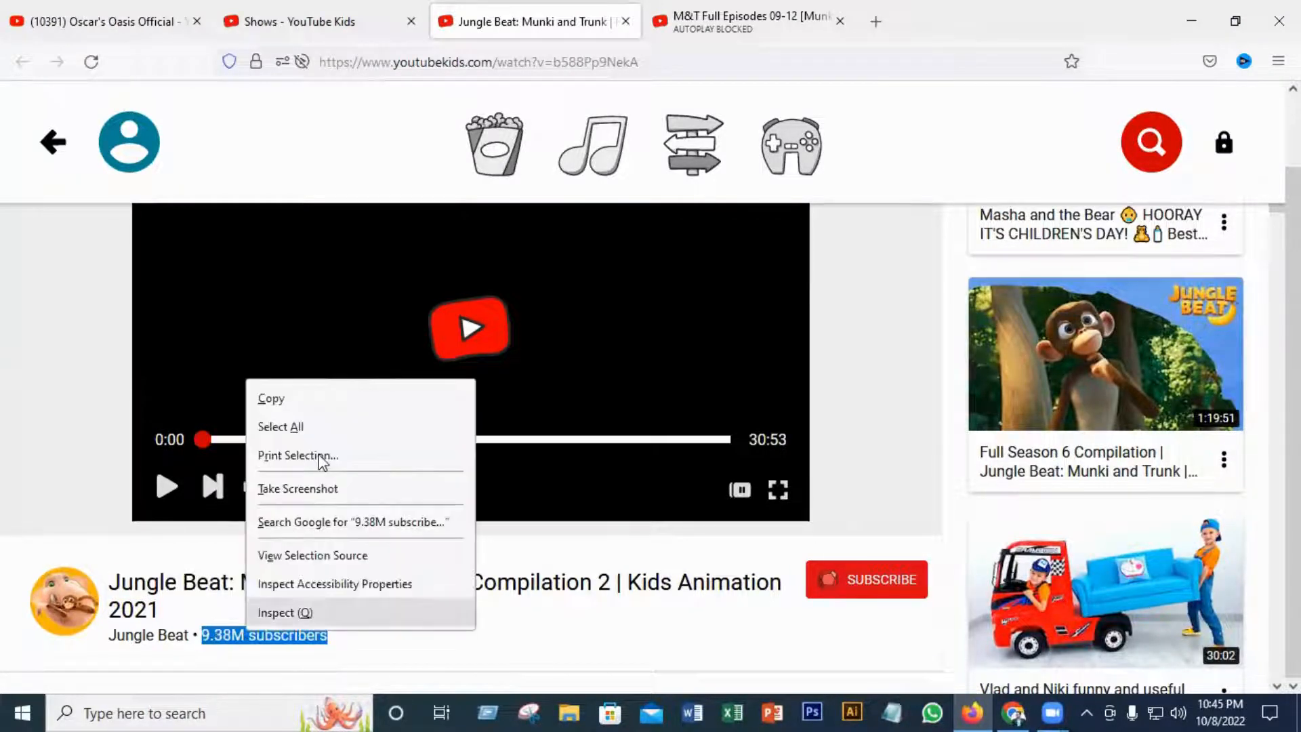
left_click(271, 400)
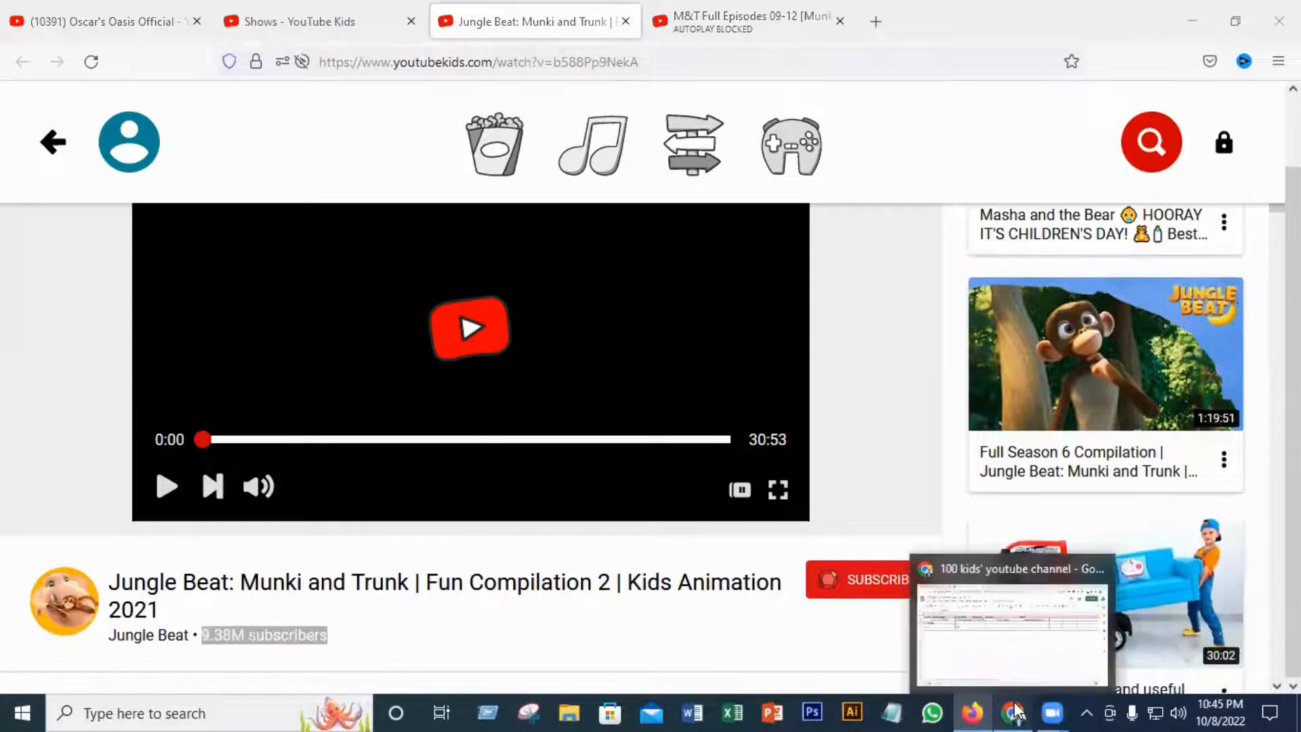
- Switch to the spreadsheet in Chrome, paste 9.38M subscribers into cell C3 as values only, and select total views cell D3
left_click(1014, 710)
right_click(283, 264)
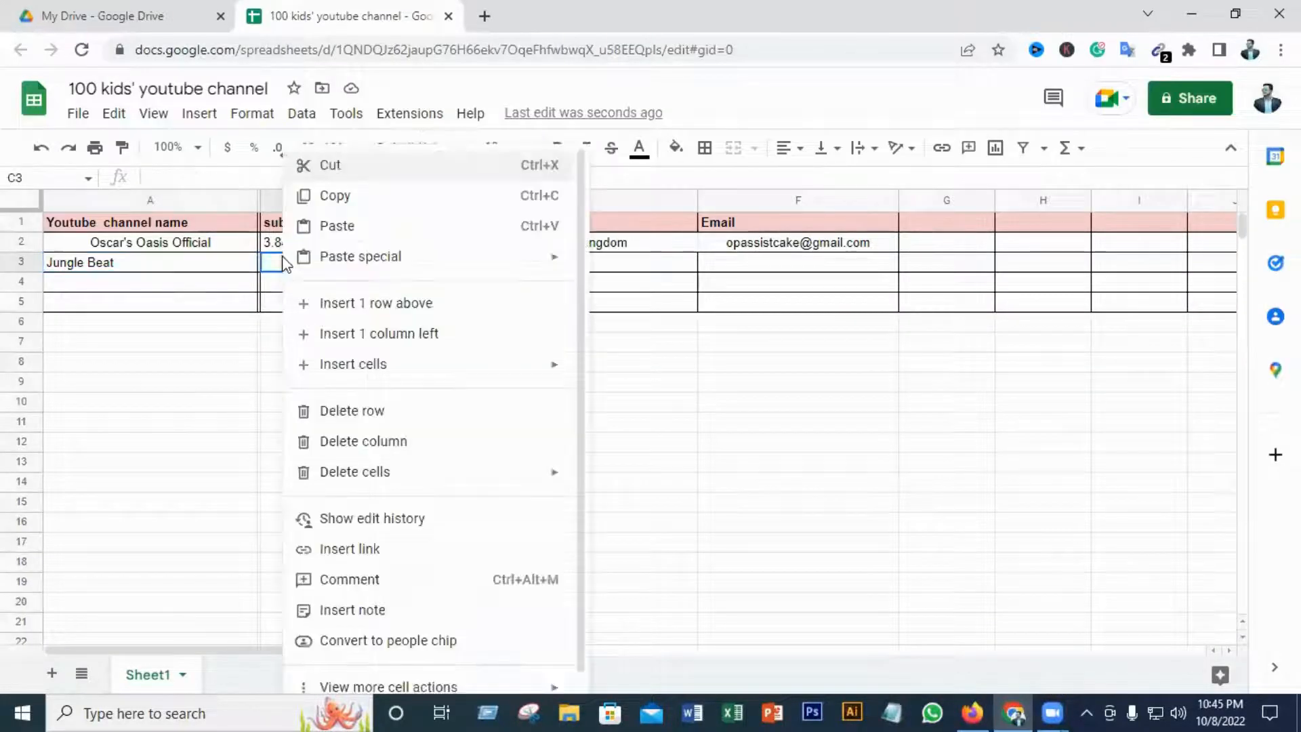
left_click(334, 225)
left_click(403, 291)
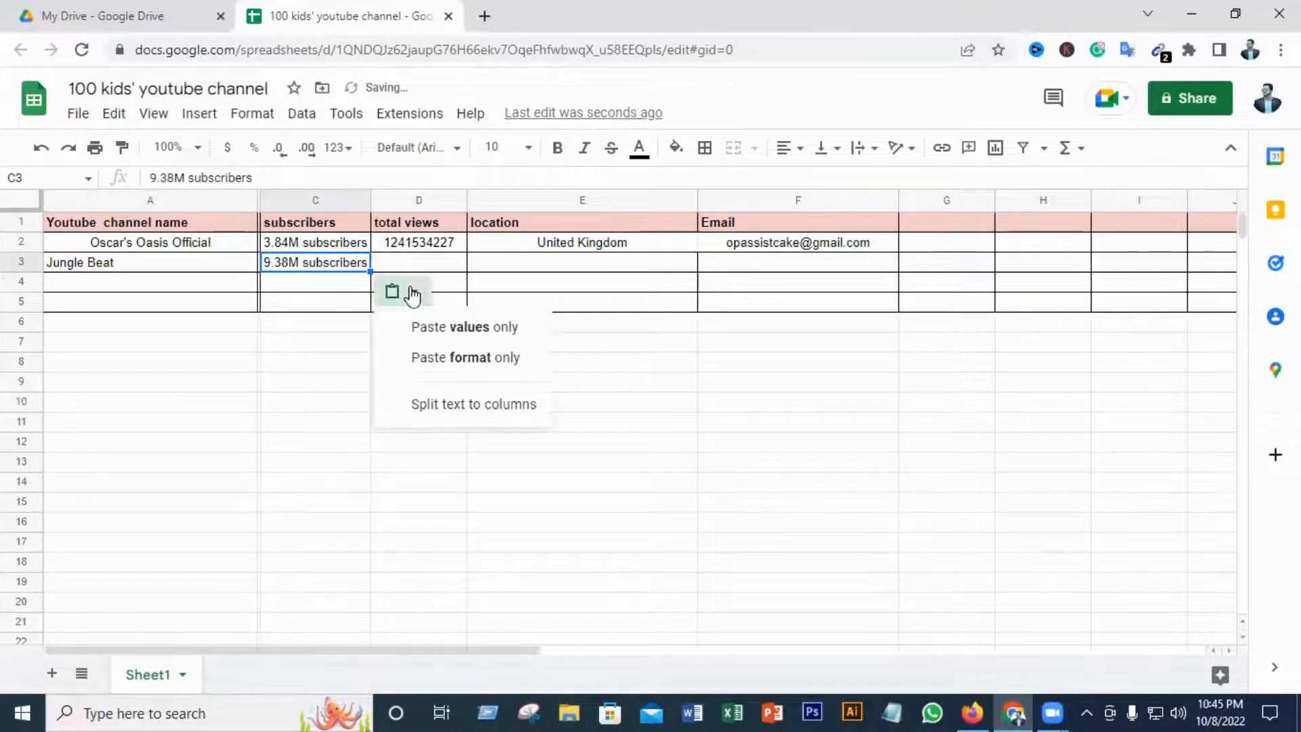
left_click(447, 324)
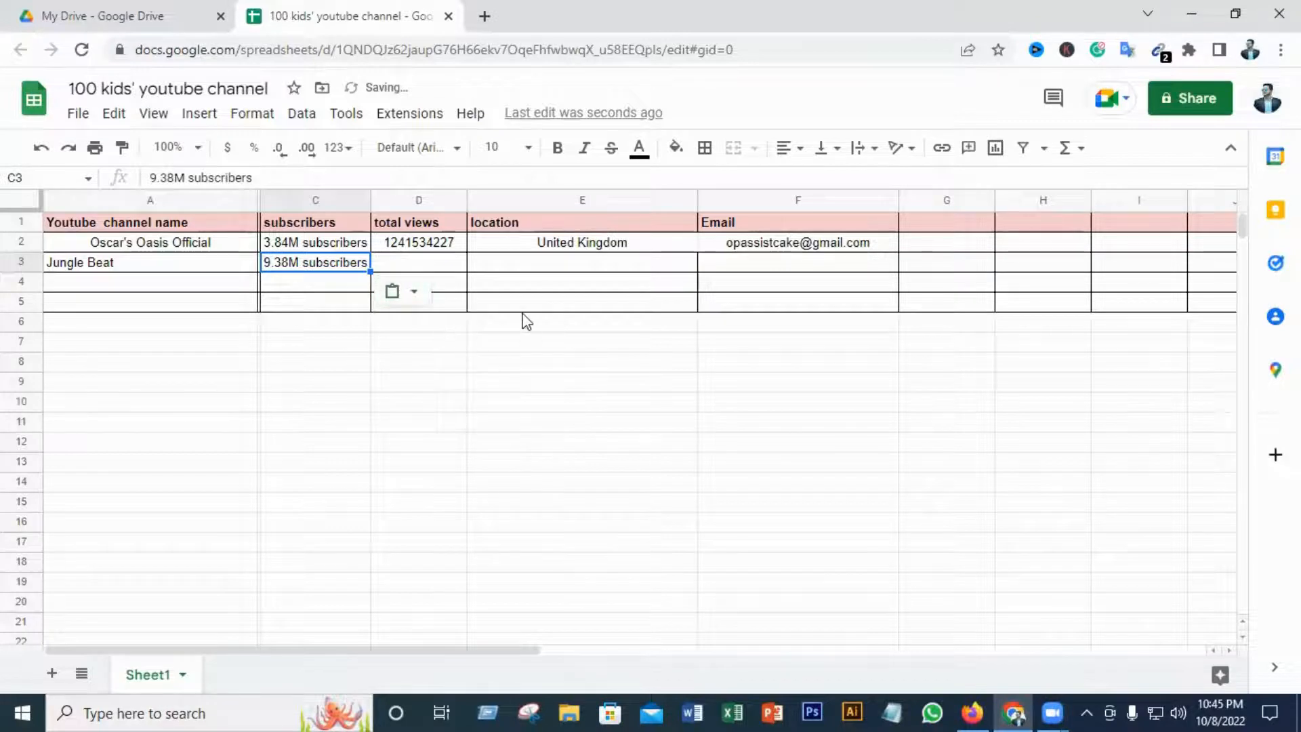
left_click(457, 264)
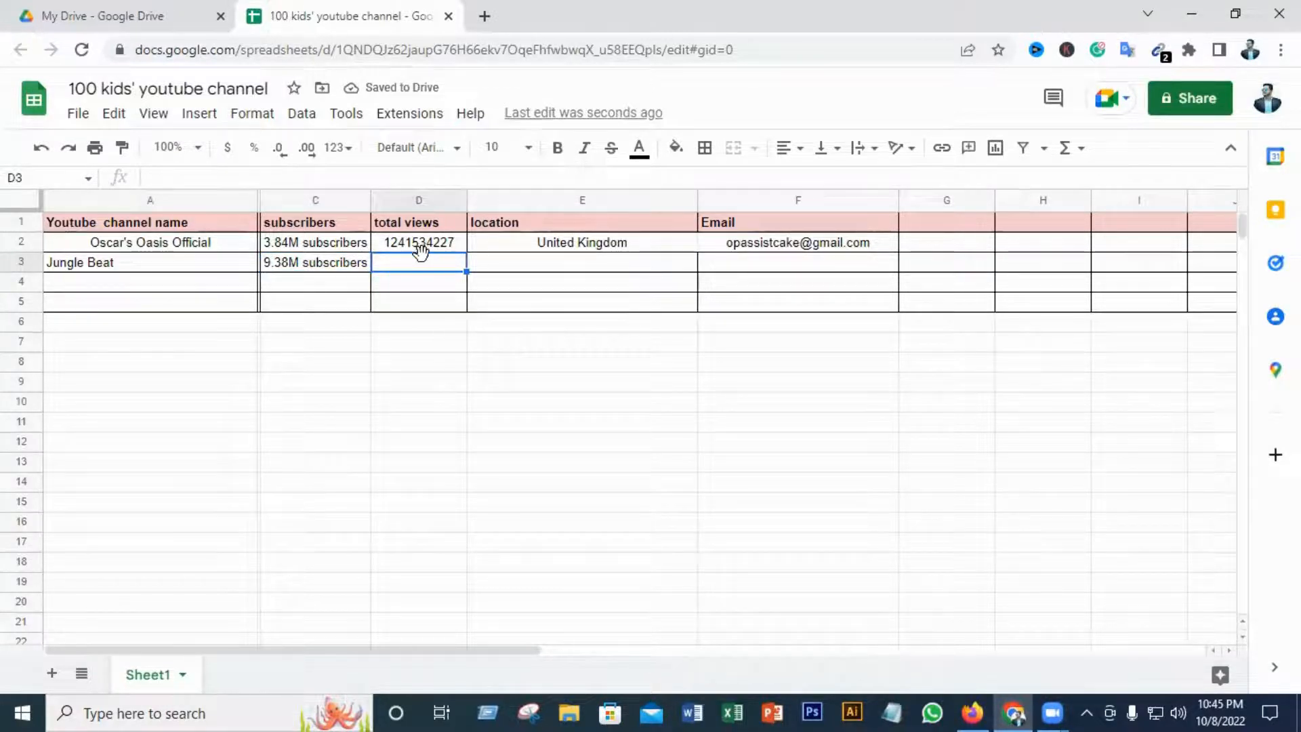
- Switch to Firefox and copy the words Jungle Beat from the video title again
left_click(973, 711)
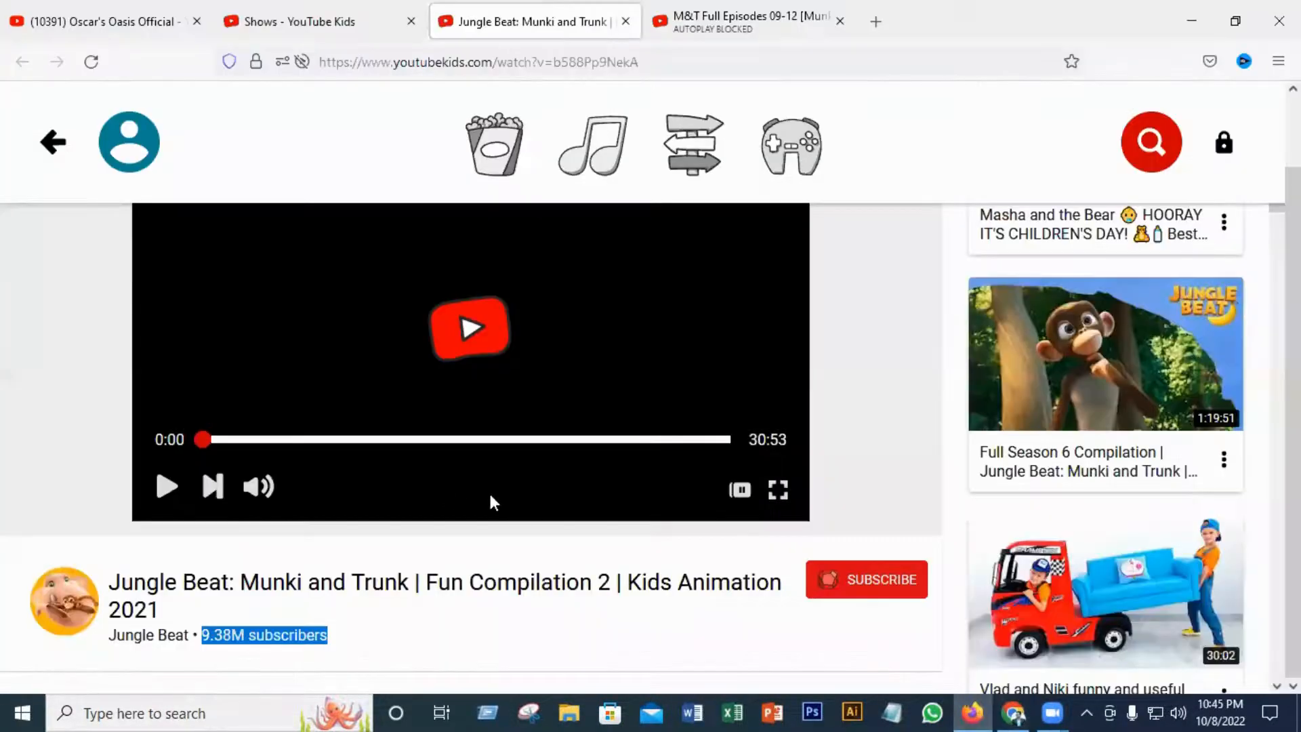
left_click_drag(225, 581, 145, 572)
left_click(246, 613)
left_click_drag(230, 580, 111, 571)
right_click(166, 581)
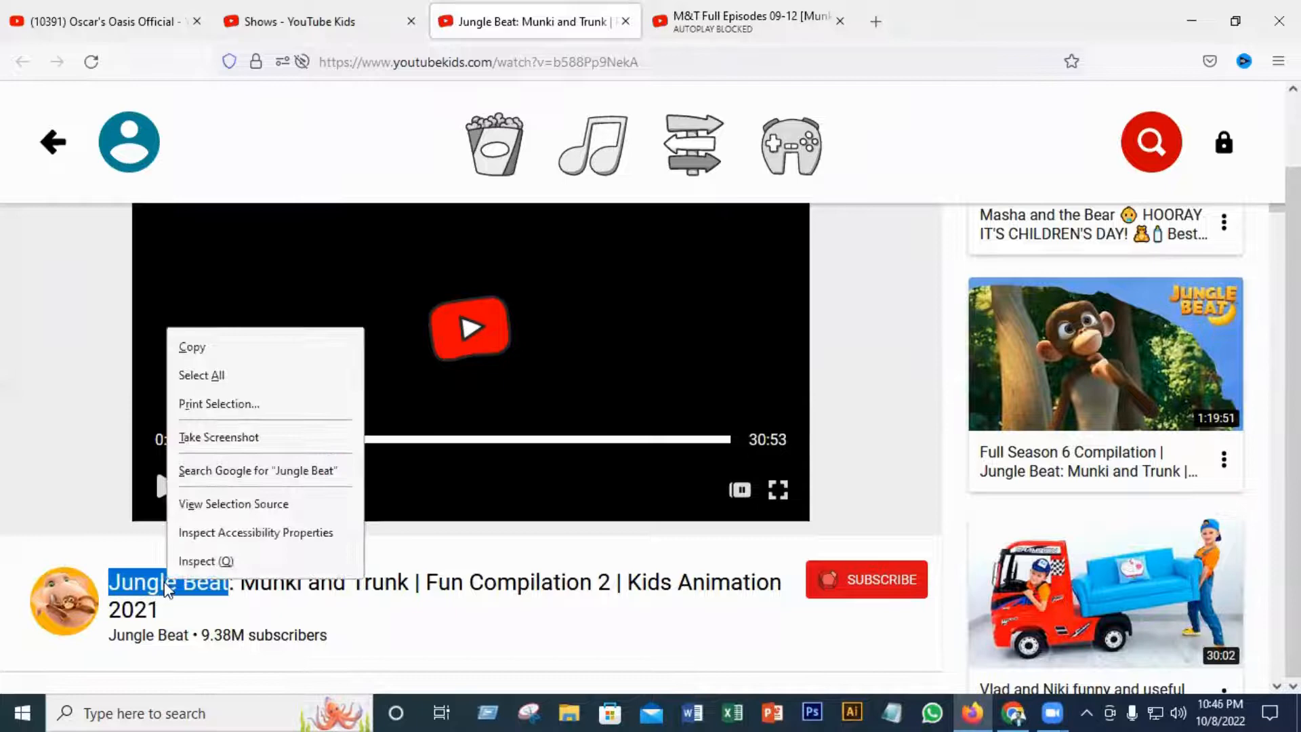
left_click(192, 348)
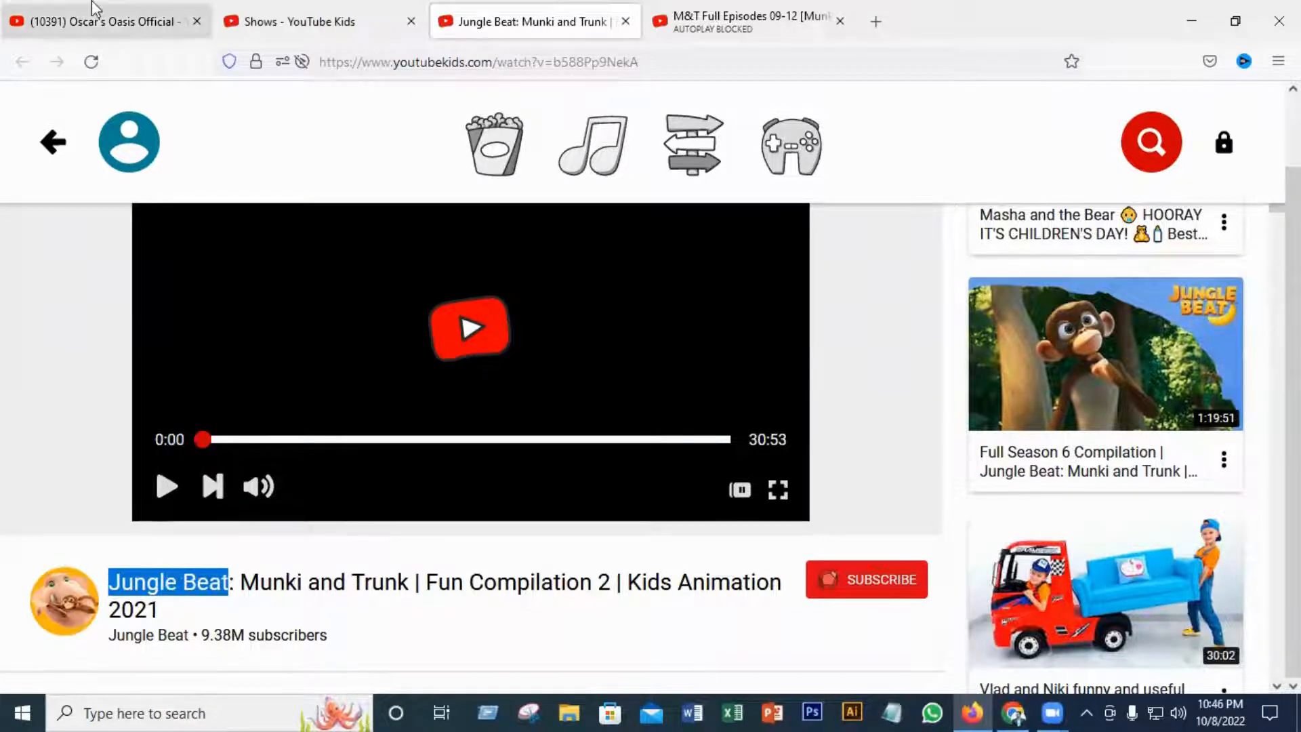
- On the YouTube page showing Oscar's Oasis Official, replace the search text with the copied Jungle Beat and run the search
left_click(105, 20)
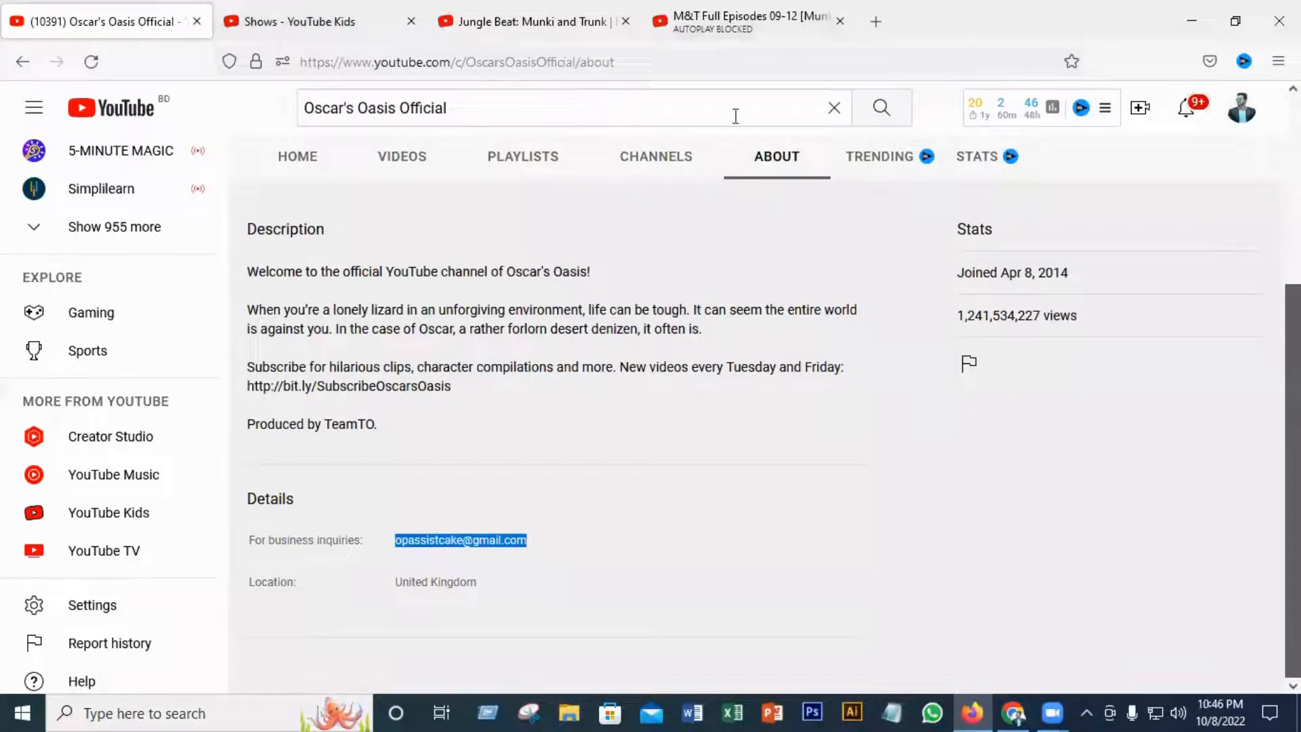
left_click(833, 108)
right_click(463, 108)
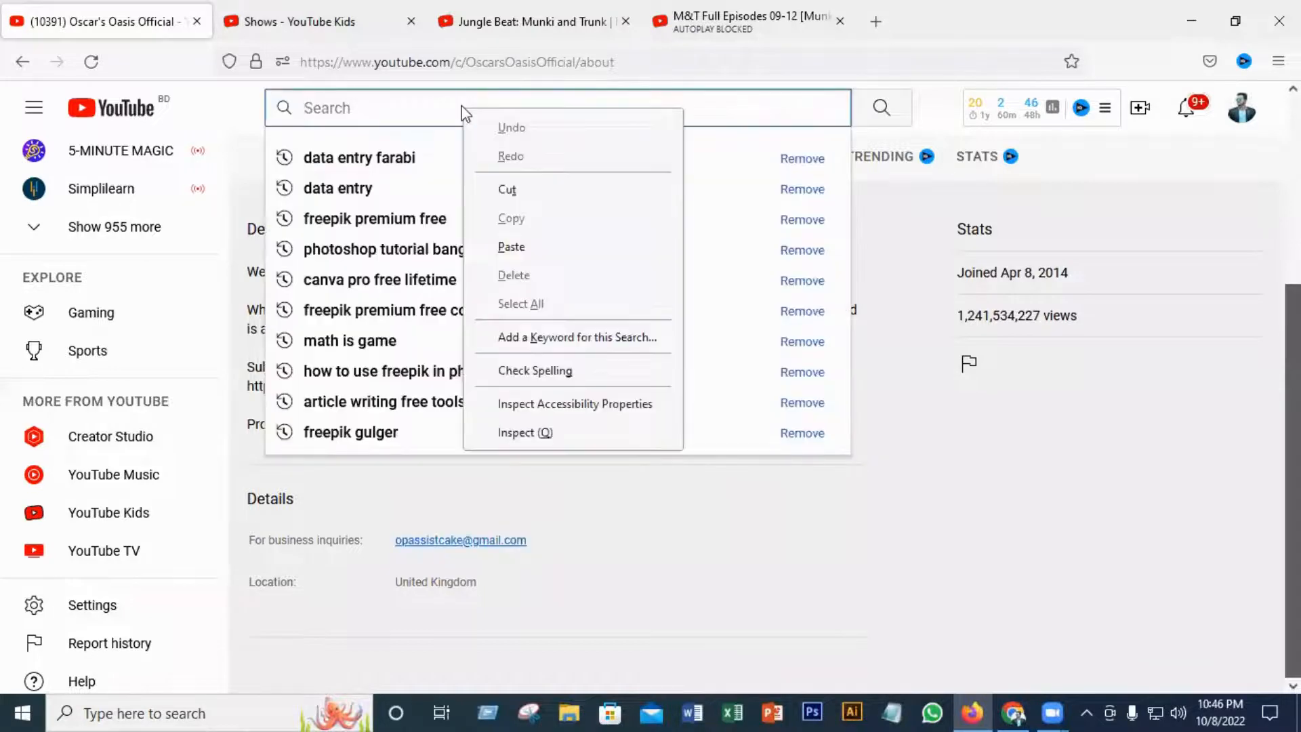
left_click(513, 246)
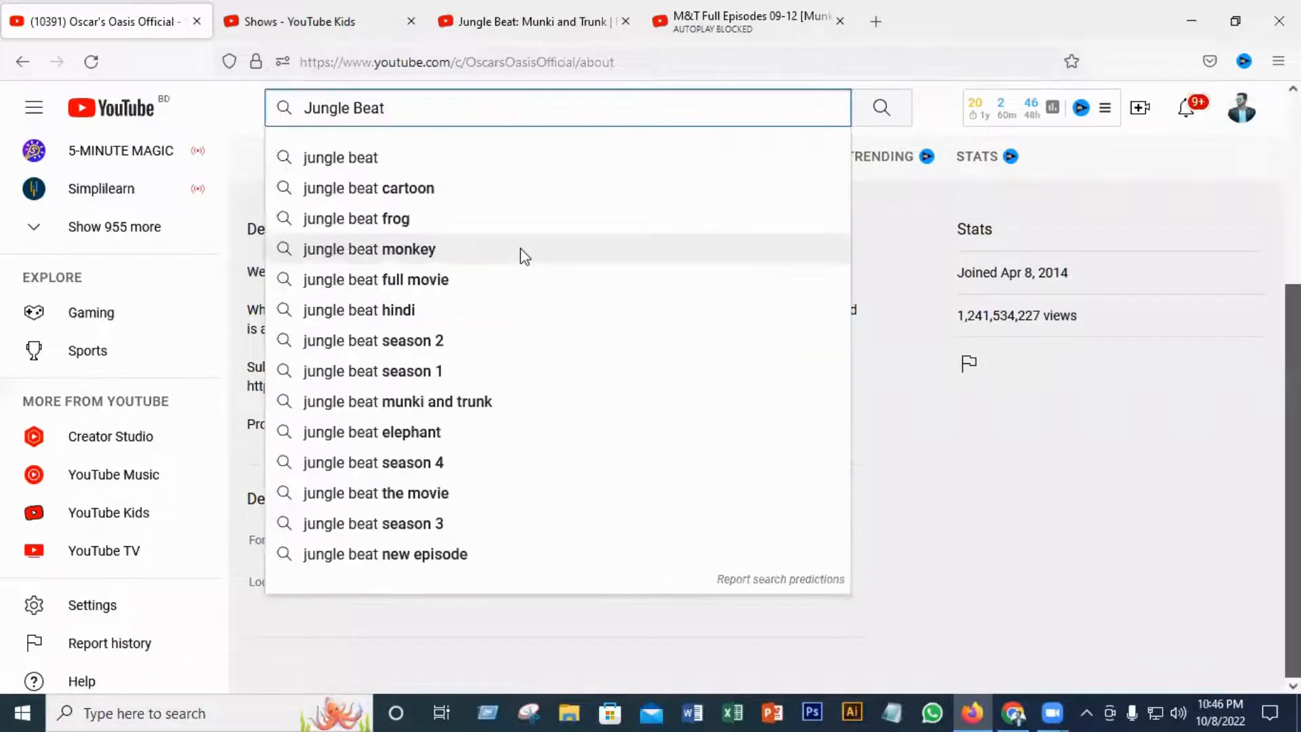
key("Return")
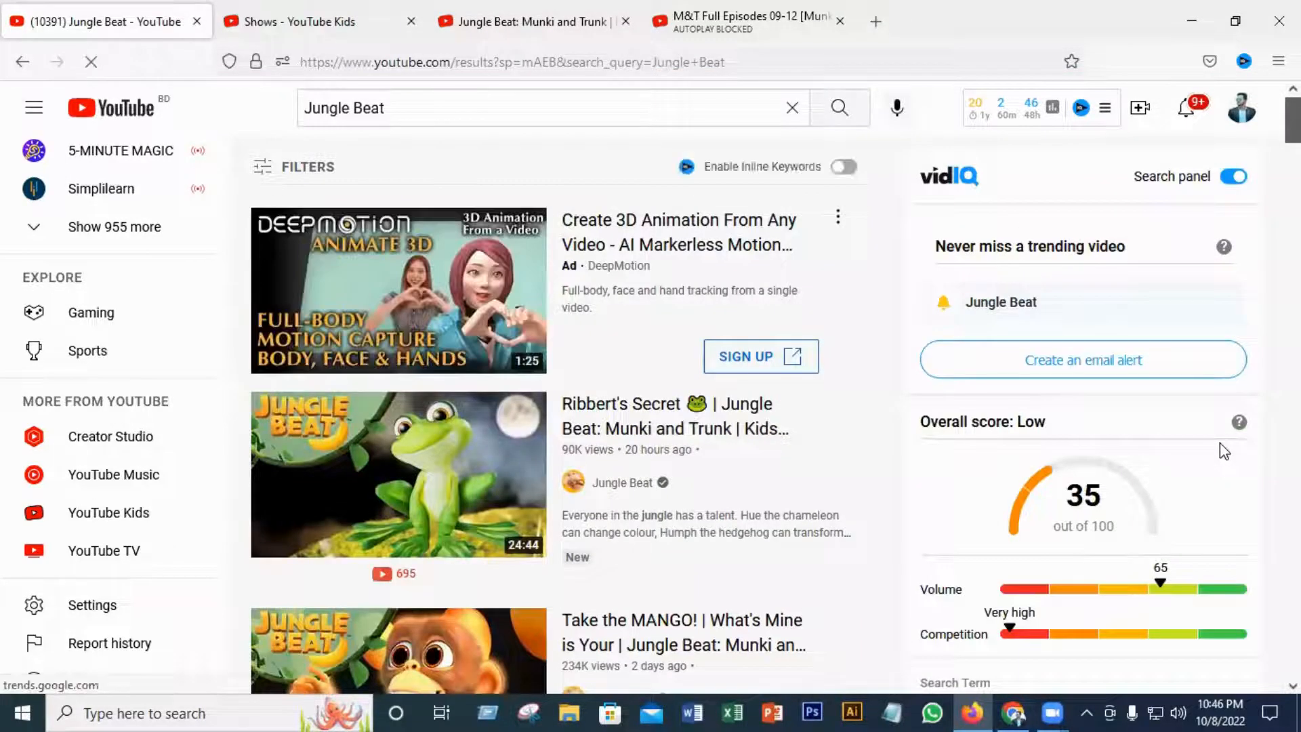
- Find a Jungle Beat video in the search results and open the Jungle Beat channel page from it
scroll(1219, 442, "down", 2)
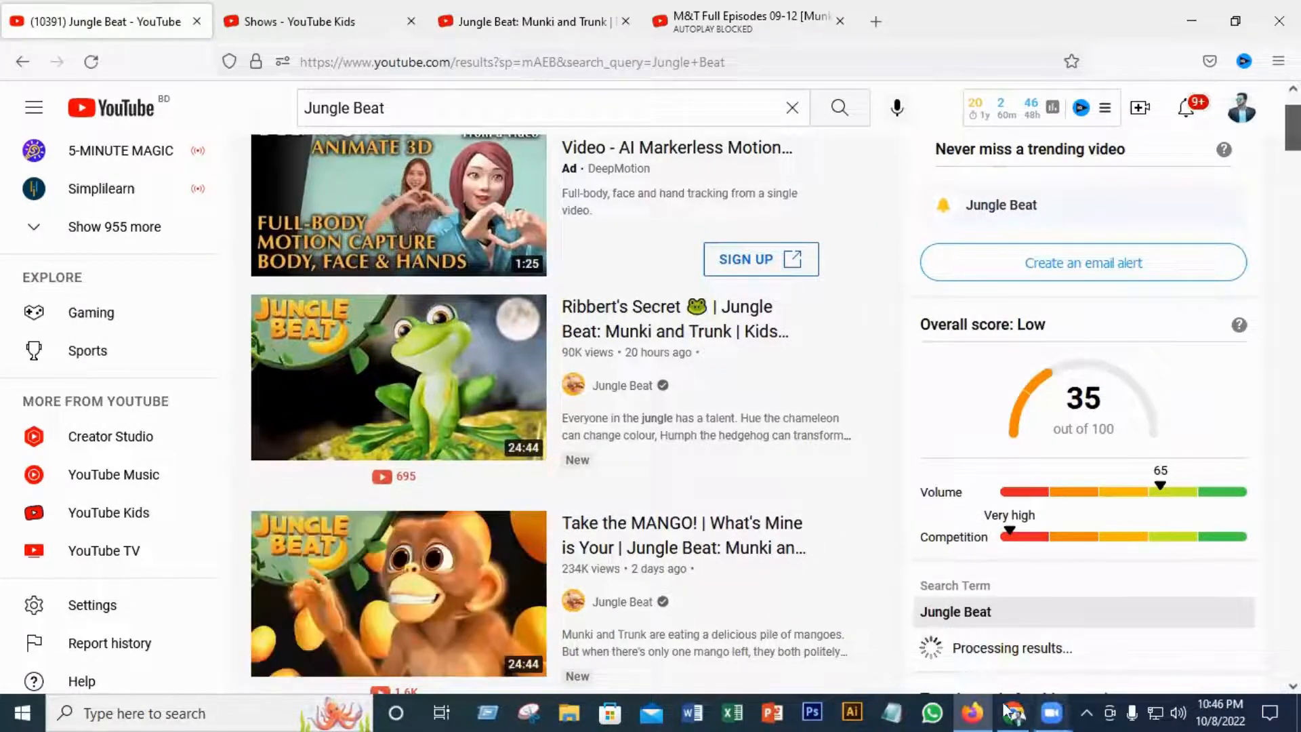
left_click(974, 712)
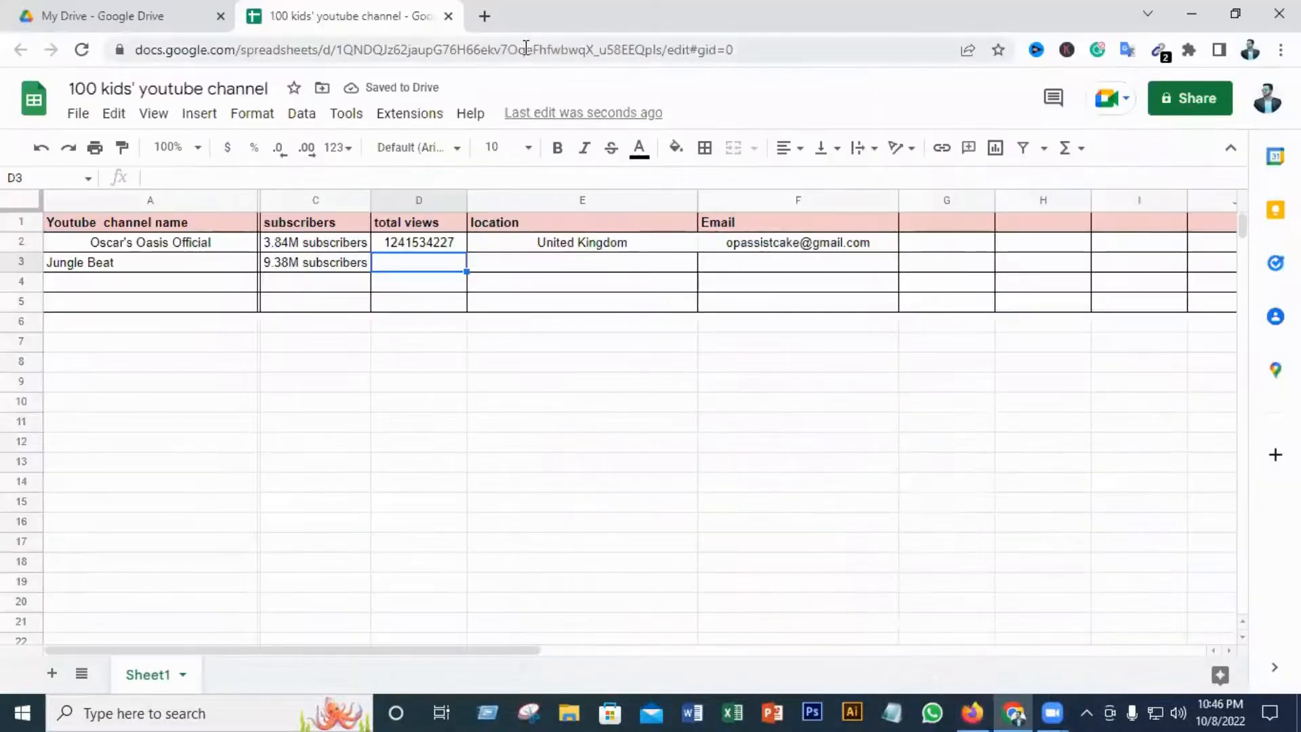
left_click(973, 712)
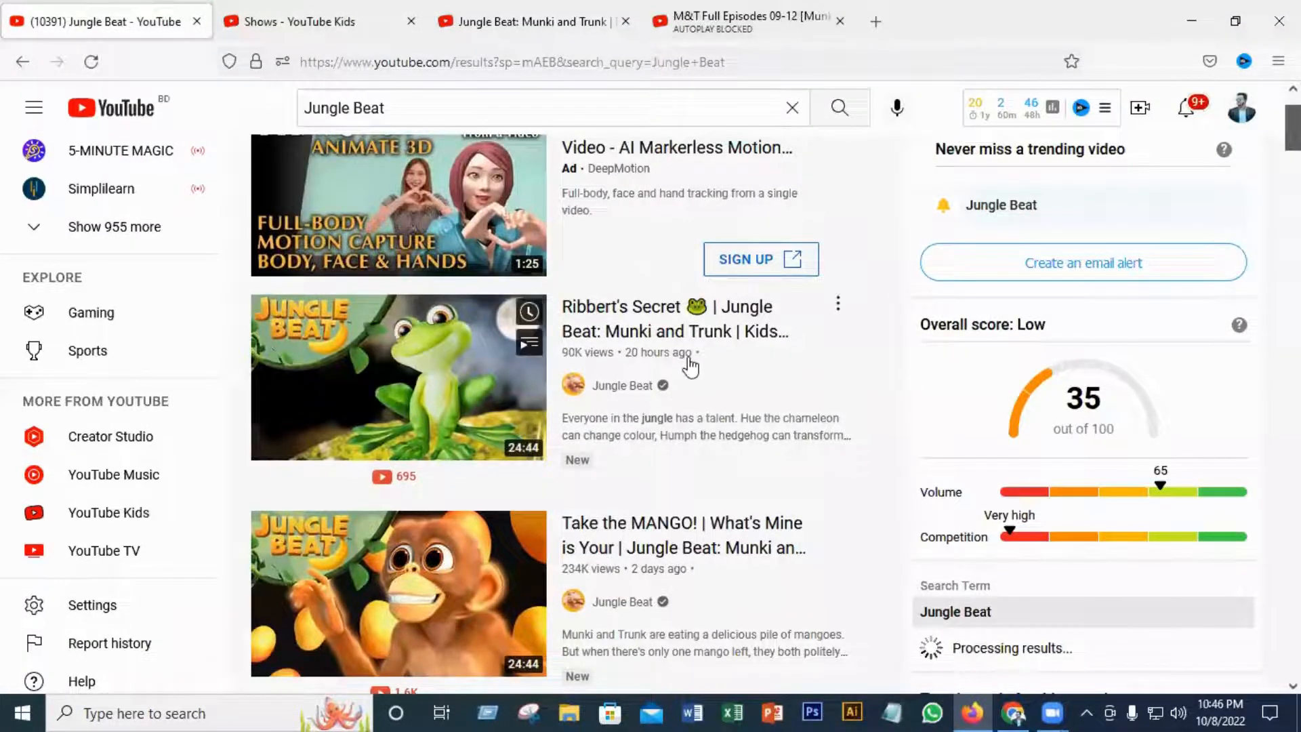
scroll(689, 361, "up", 2)
scroll(690, 361, "down", 6)
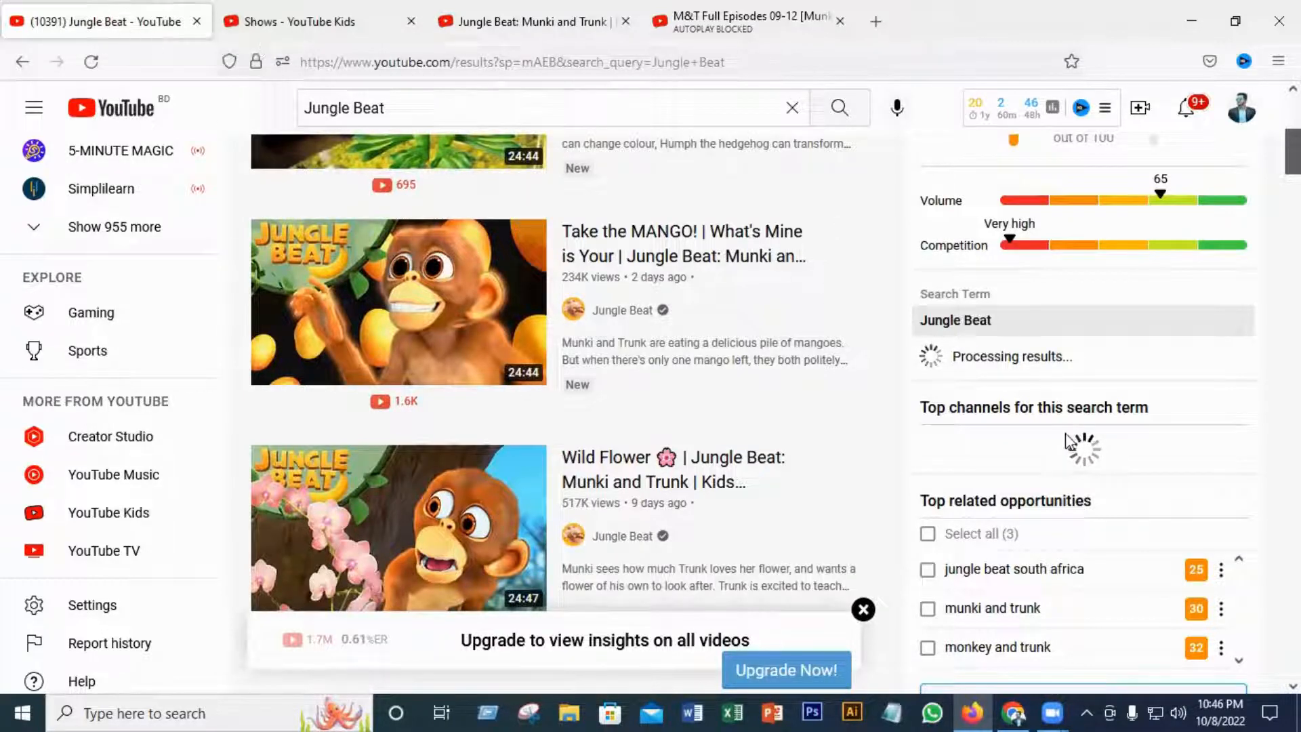
scroll(619, 444, "down", 5)
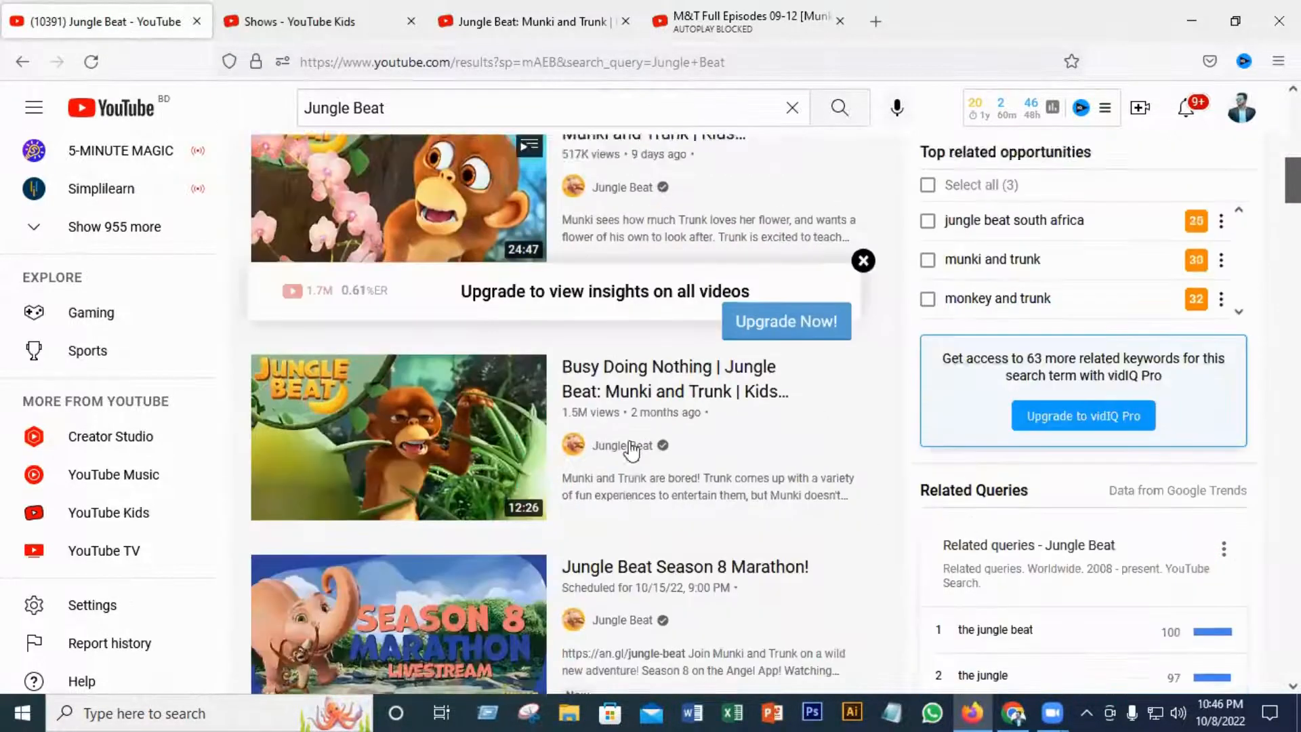
scroll(618, 444, "up", 5)
scroll(618, 444, "up", 5)
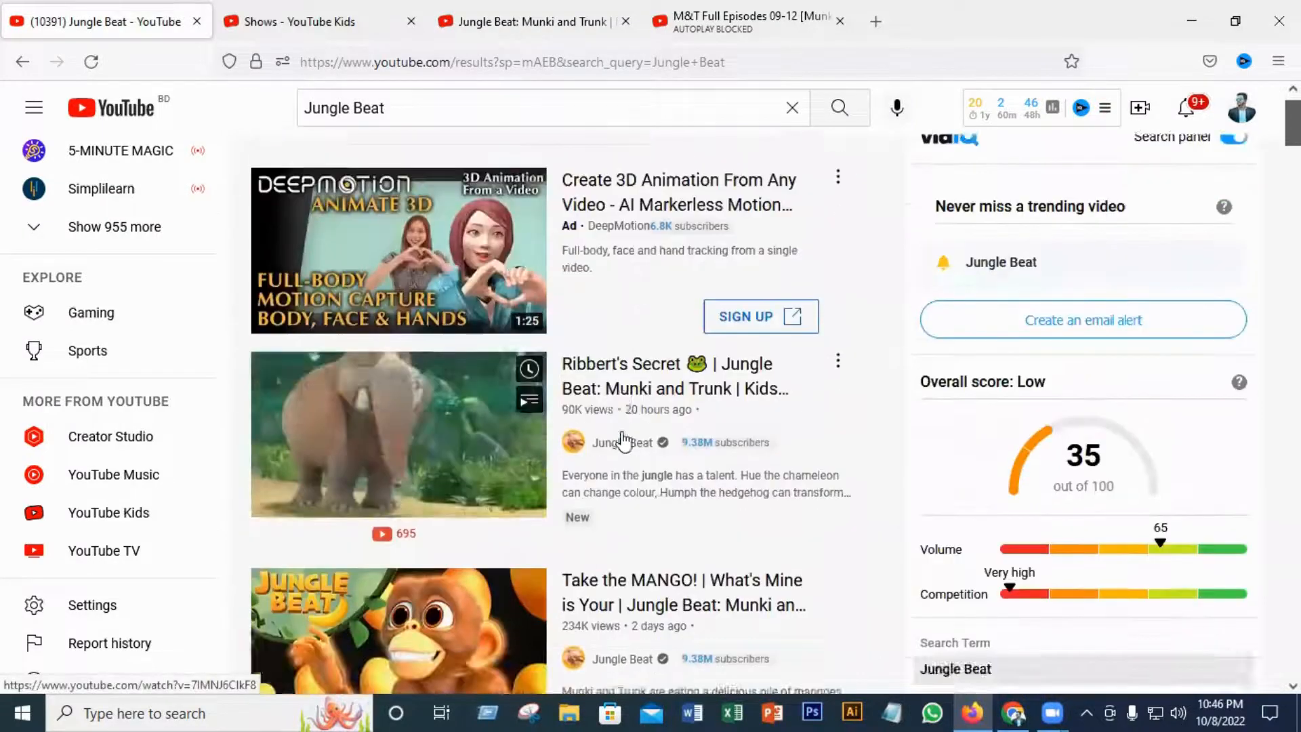
scroll(621, 436, "down", 6)
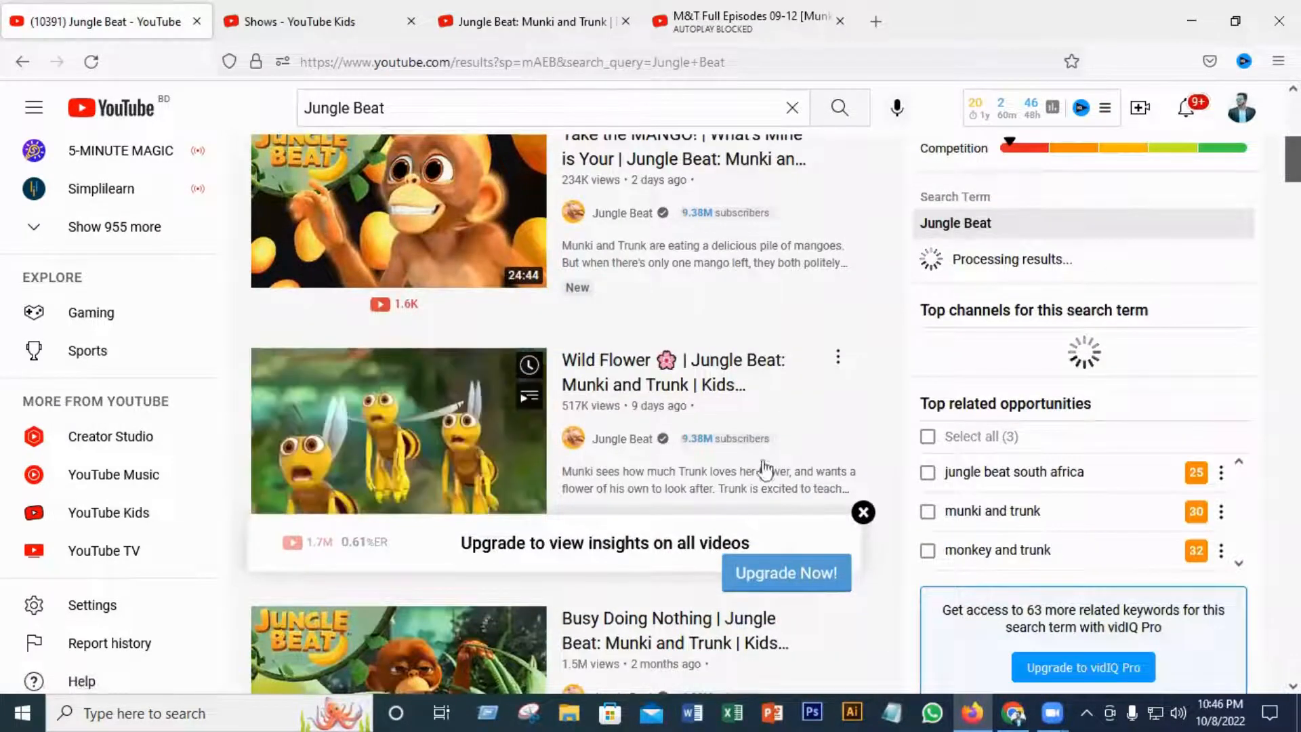
left_click(635, 440)
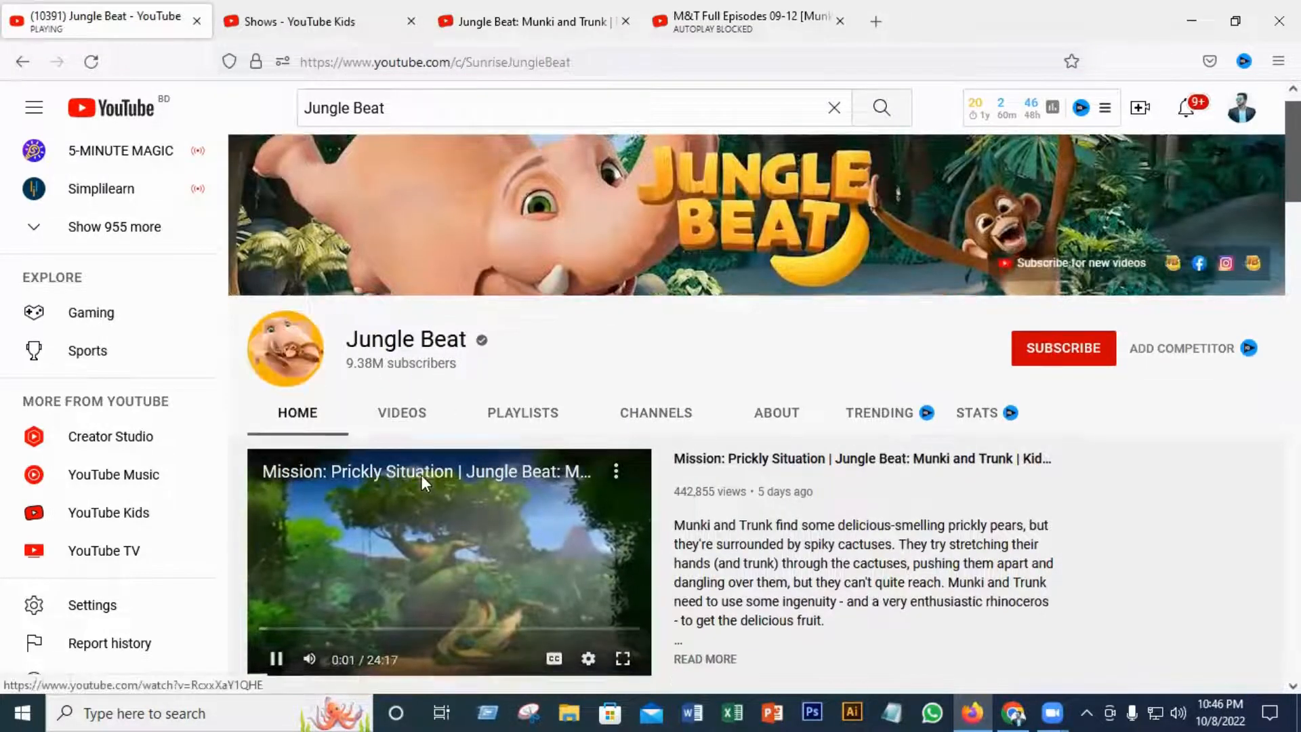
- Pause the trailer playing on the Jungle Beat channel page and open the channel's About page
scroll(421, 475, "down", 2)
left_click(275, 582)
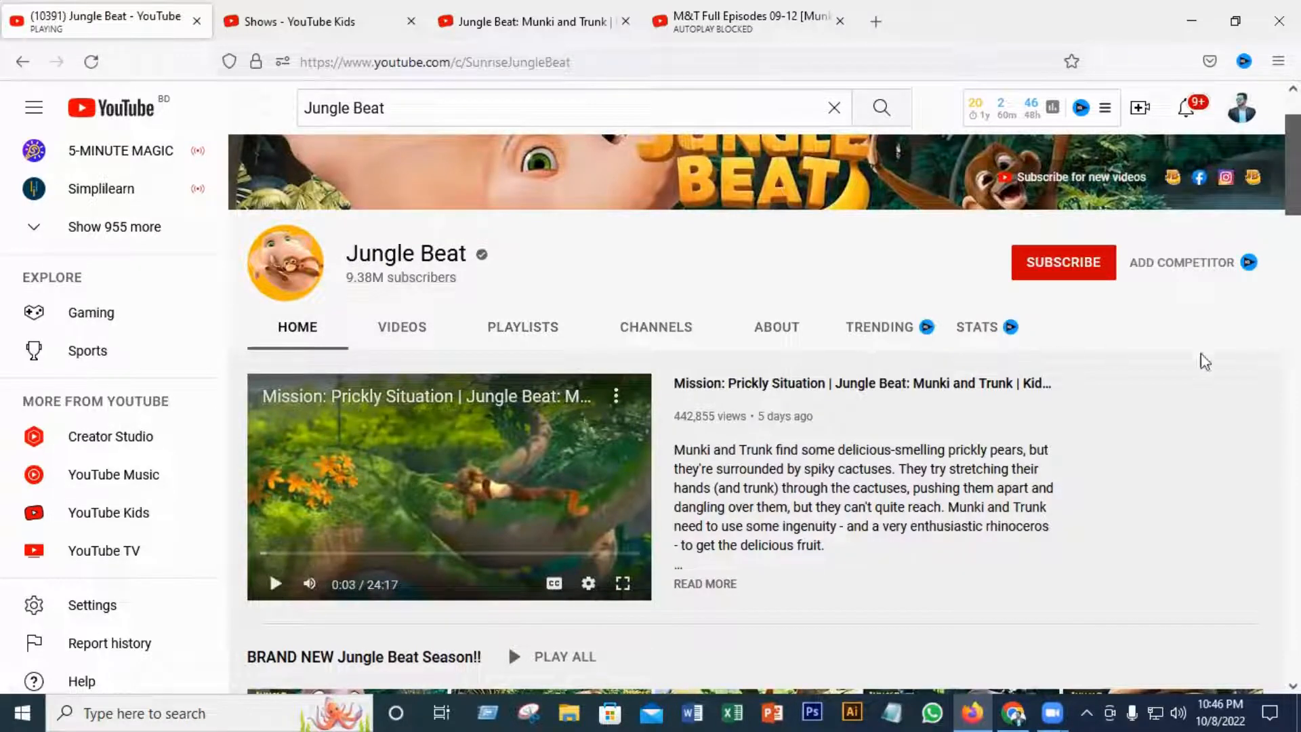
scroll(1156, 386, "down", 2)
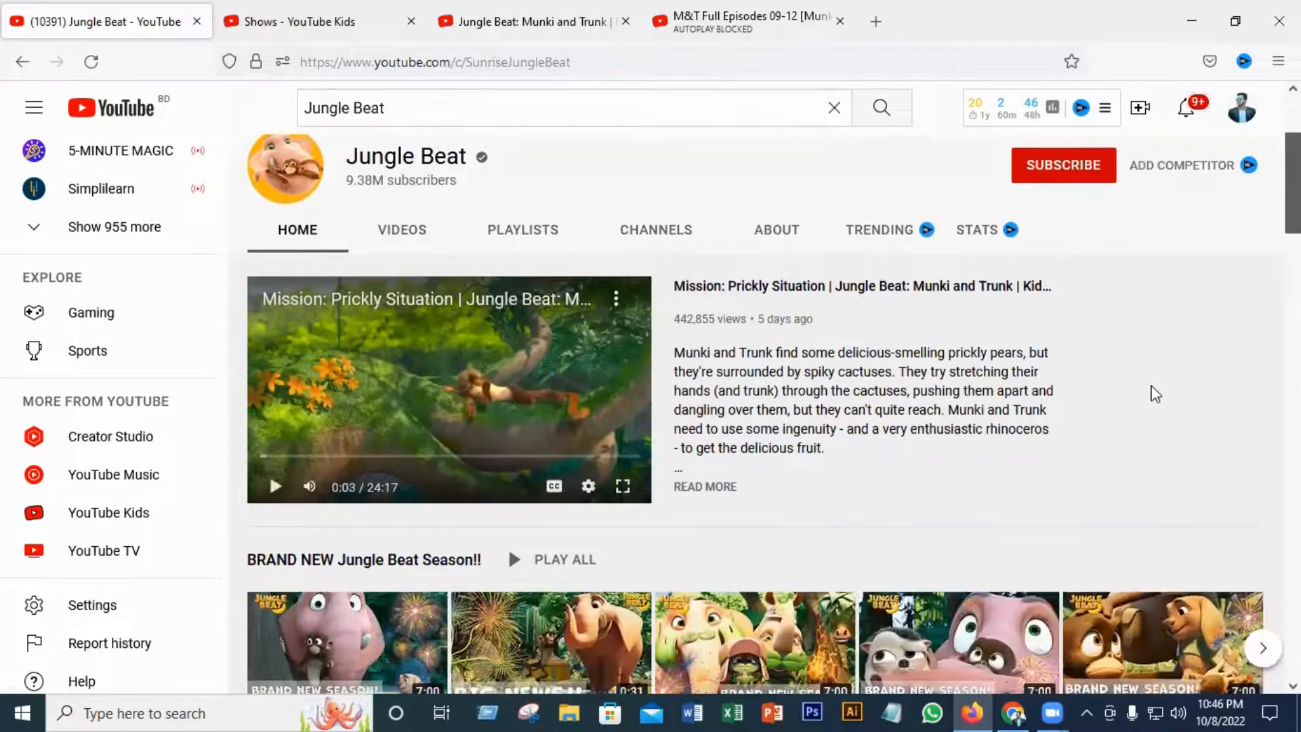
left_click(794, 231)
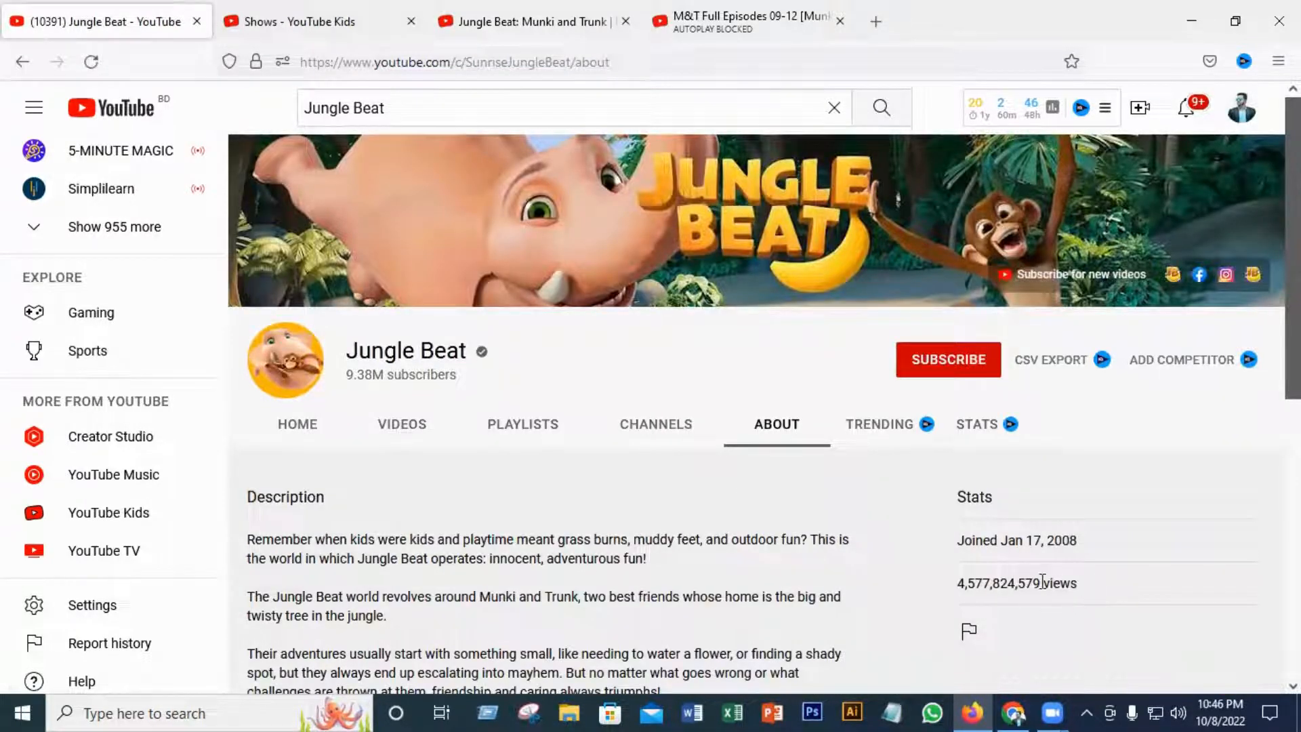
- Copy the total views figure 4,577,824,579 from the Stats section, without the word views
left_click_drag(1042, 581, 963, 584)
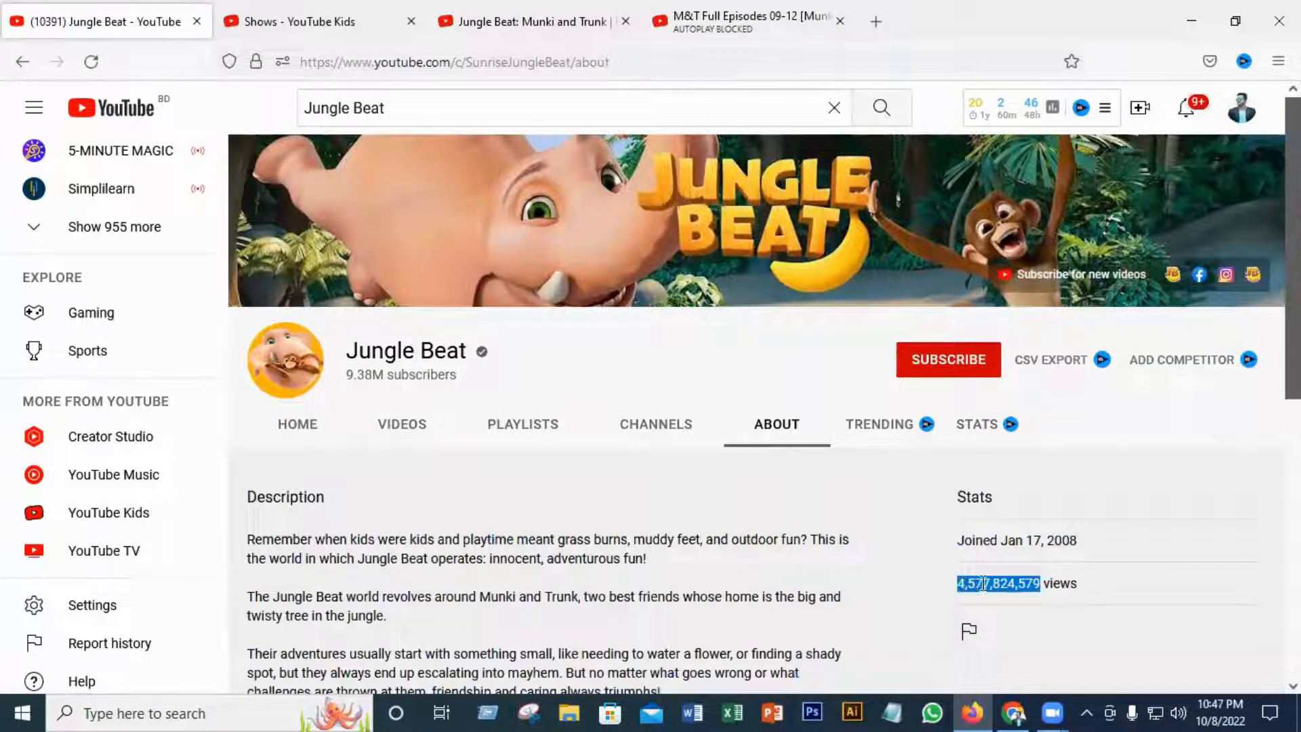
right_click(983, 583)
left_click(1008, 349)
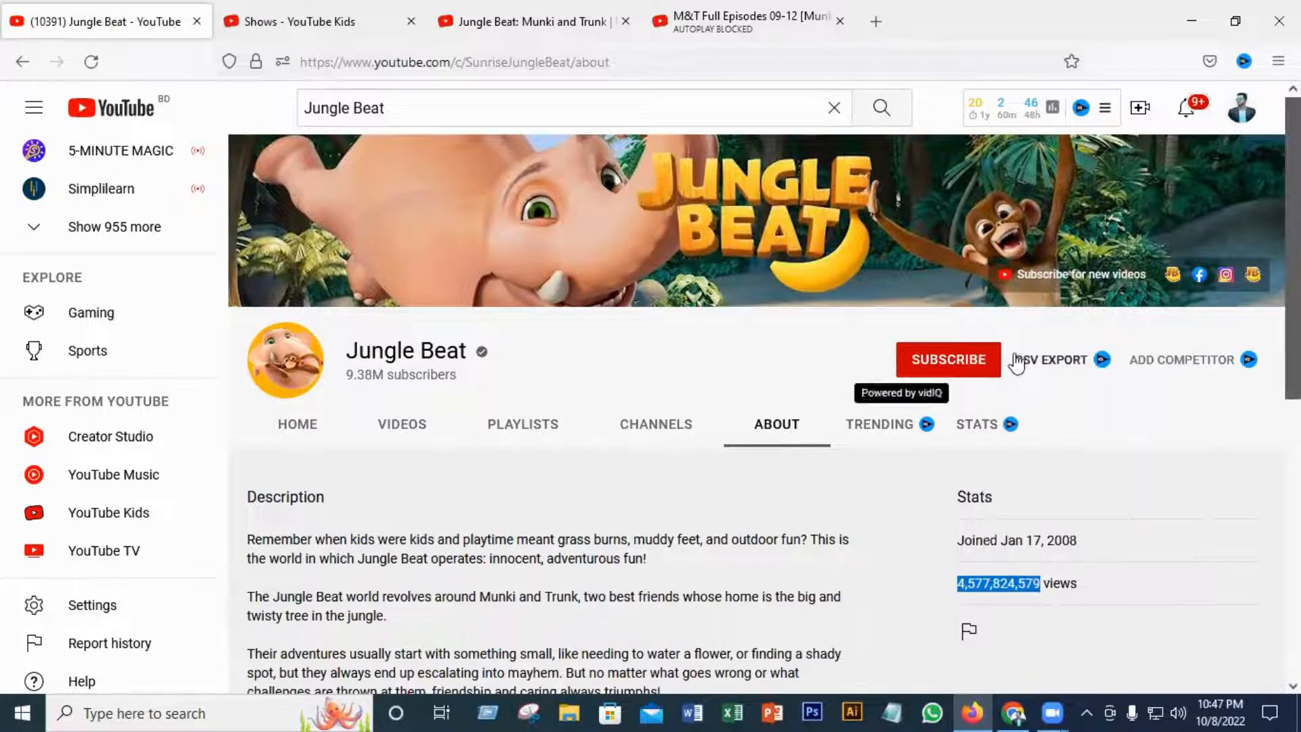
- Switch to the spreadsheet in Chrome and paste the copied total views into cell D3 as values only
left_click(1016, 711)
right_click(395, 268)
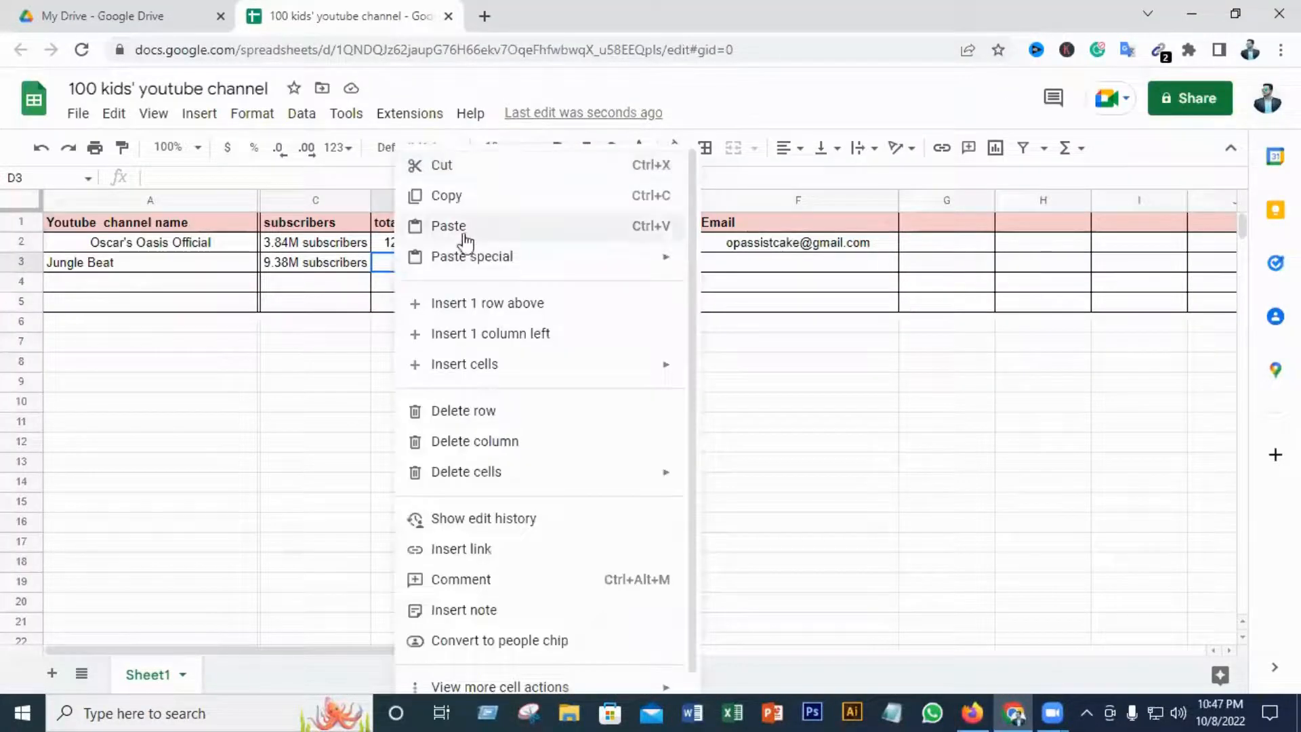
left_click(502, 229)
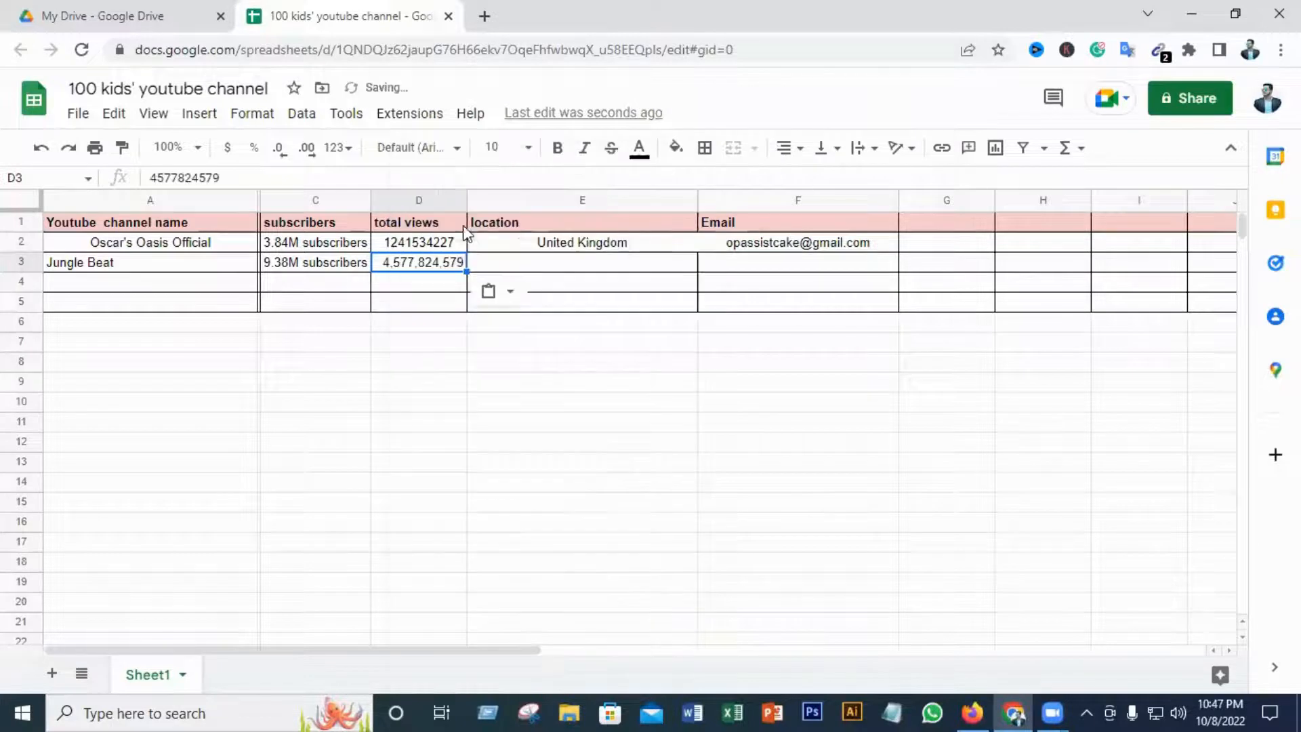
left_click(510, 291)
left_click(585, 334)
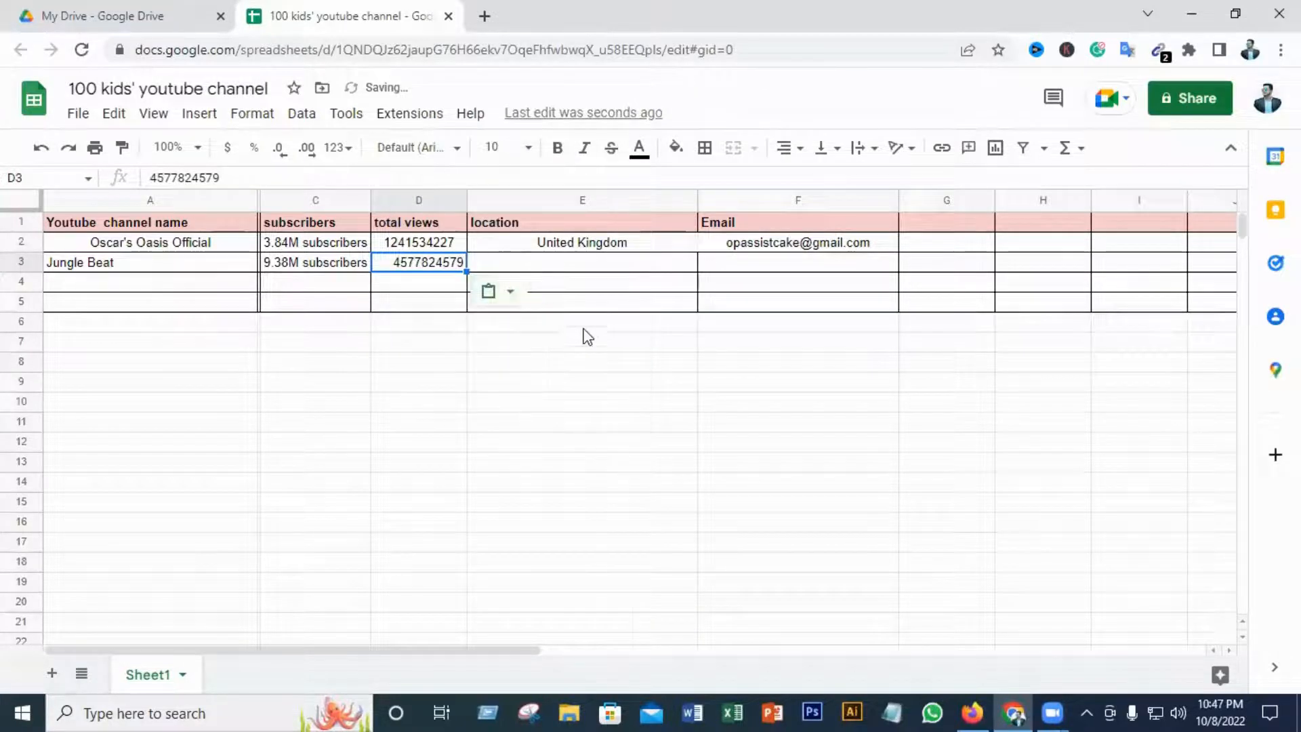
left_click(542, 263)
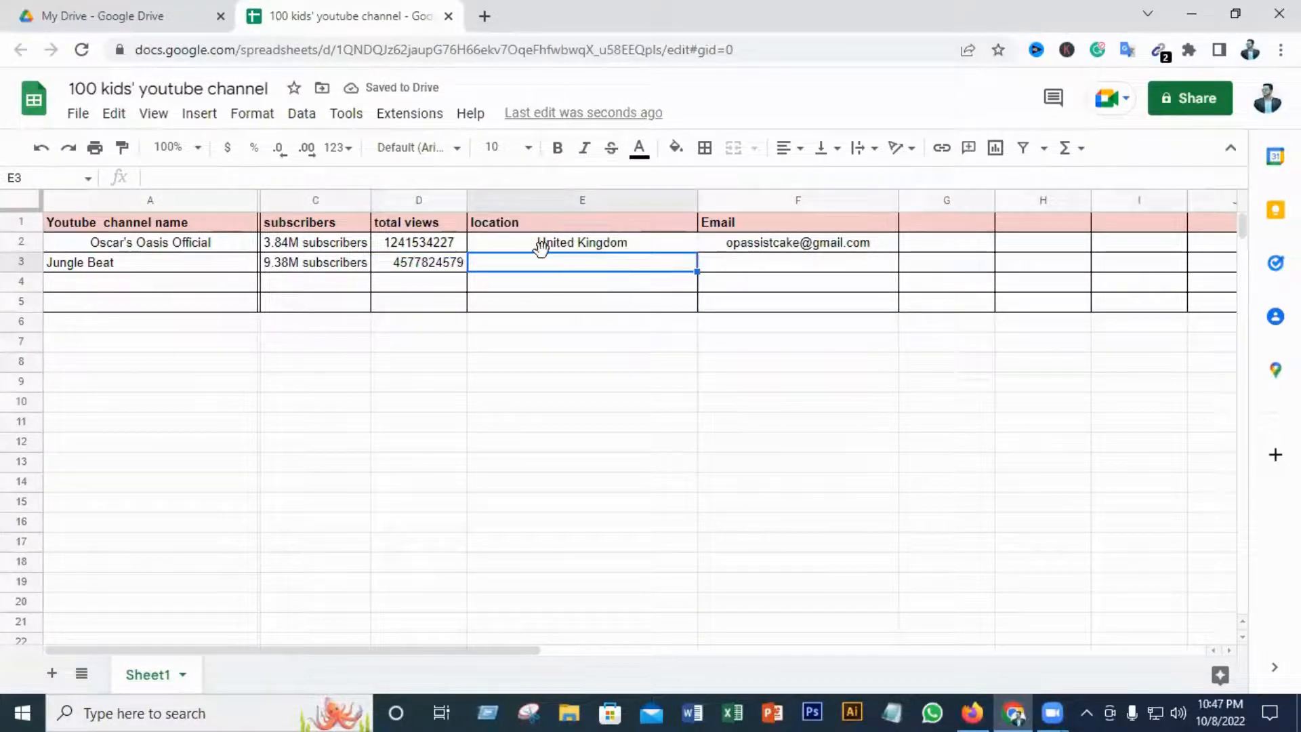
- Center the text of header row 1 horizontally and select Jungle Beat's location cell E3
left_click(26, 217)
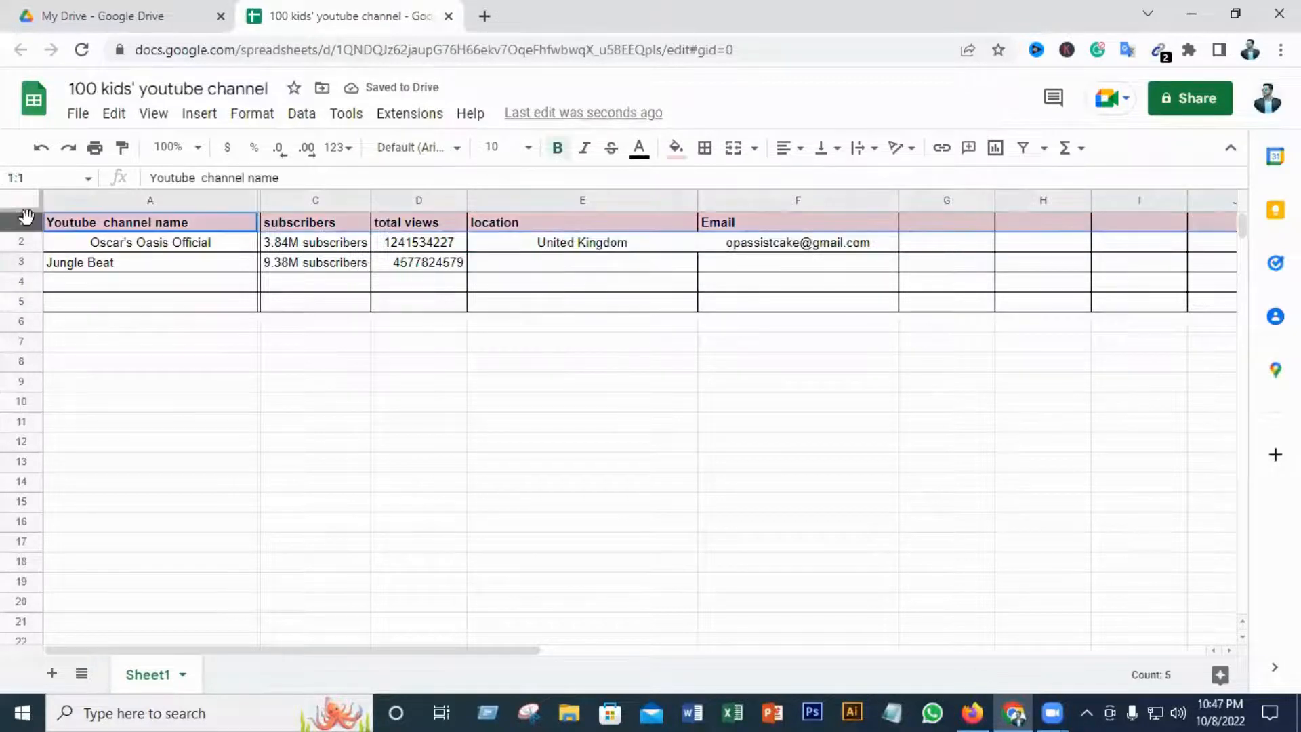
left_click(786, 149)
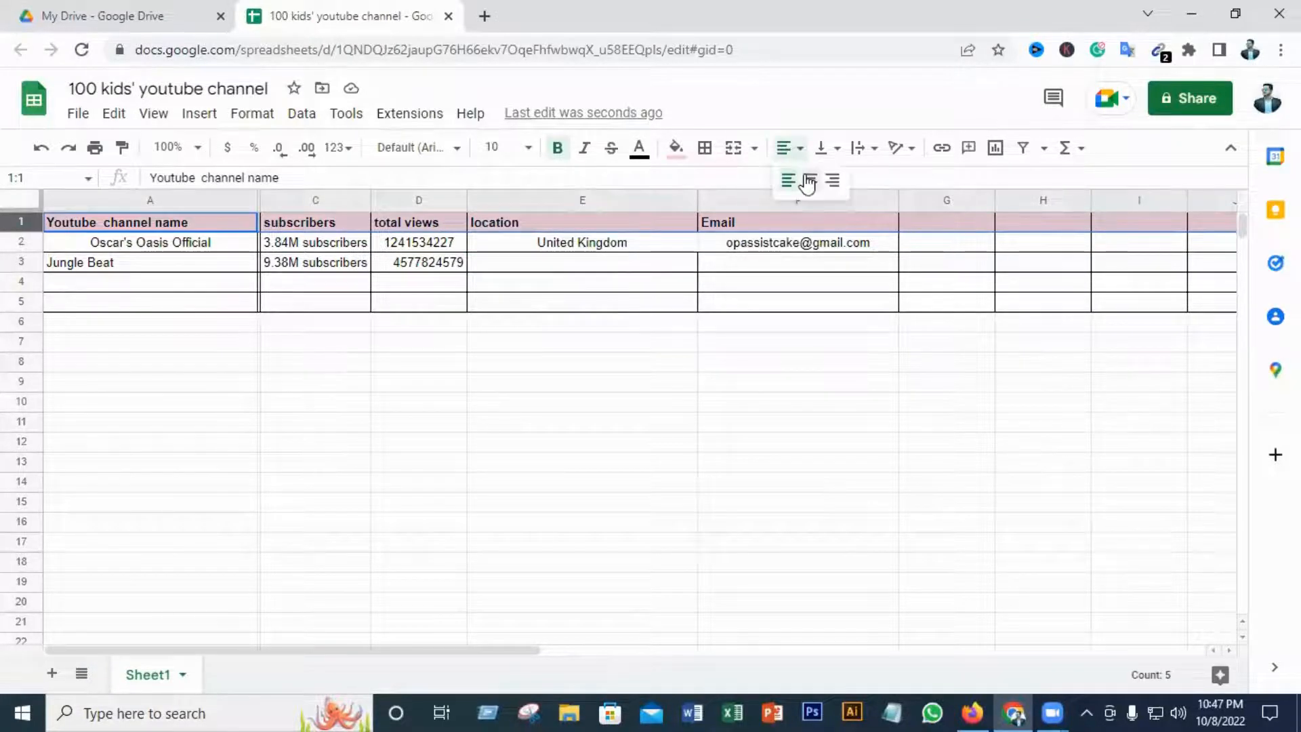
left_click(809, 181)
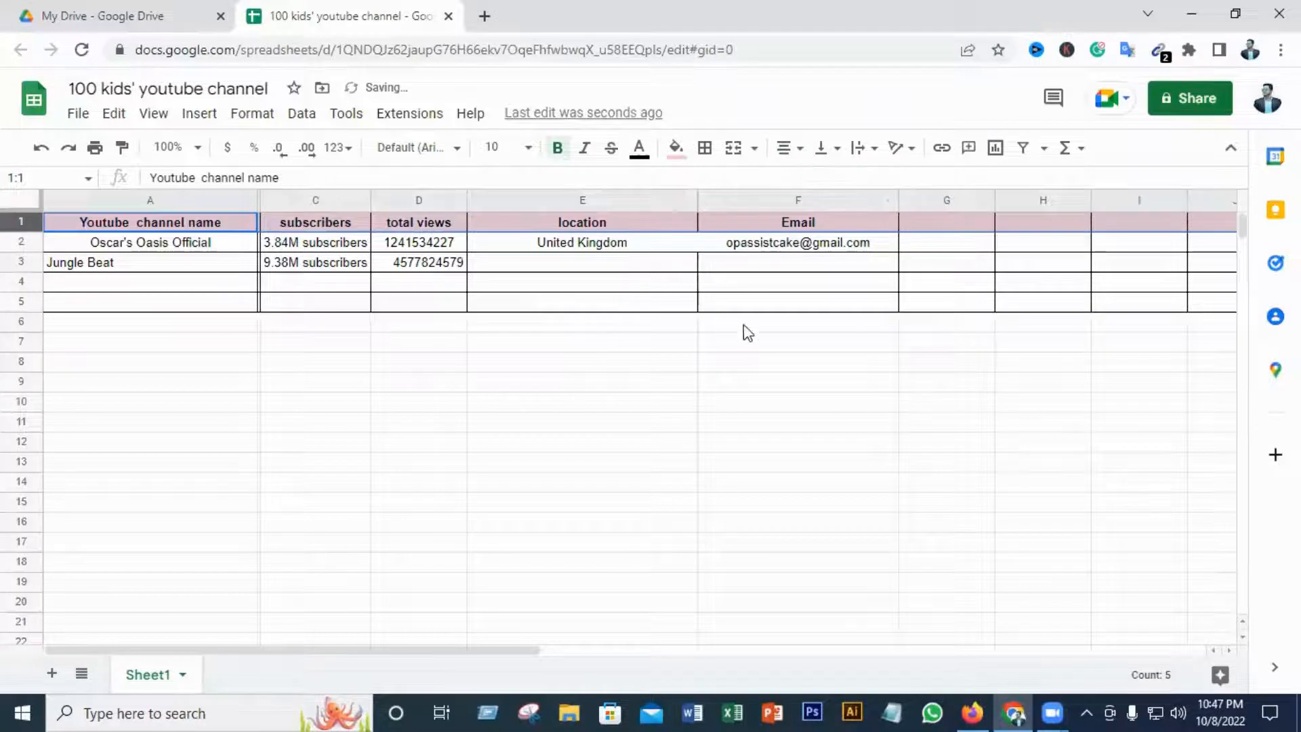
left_click(596, 265)
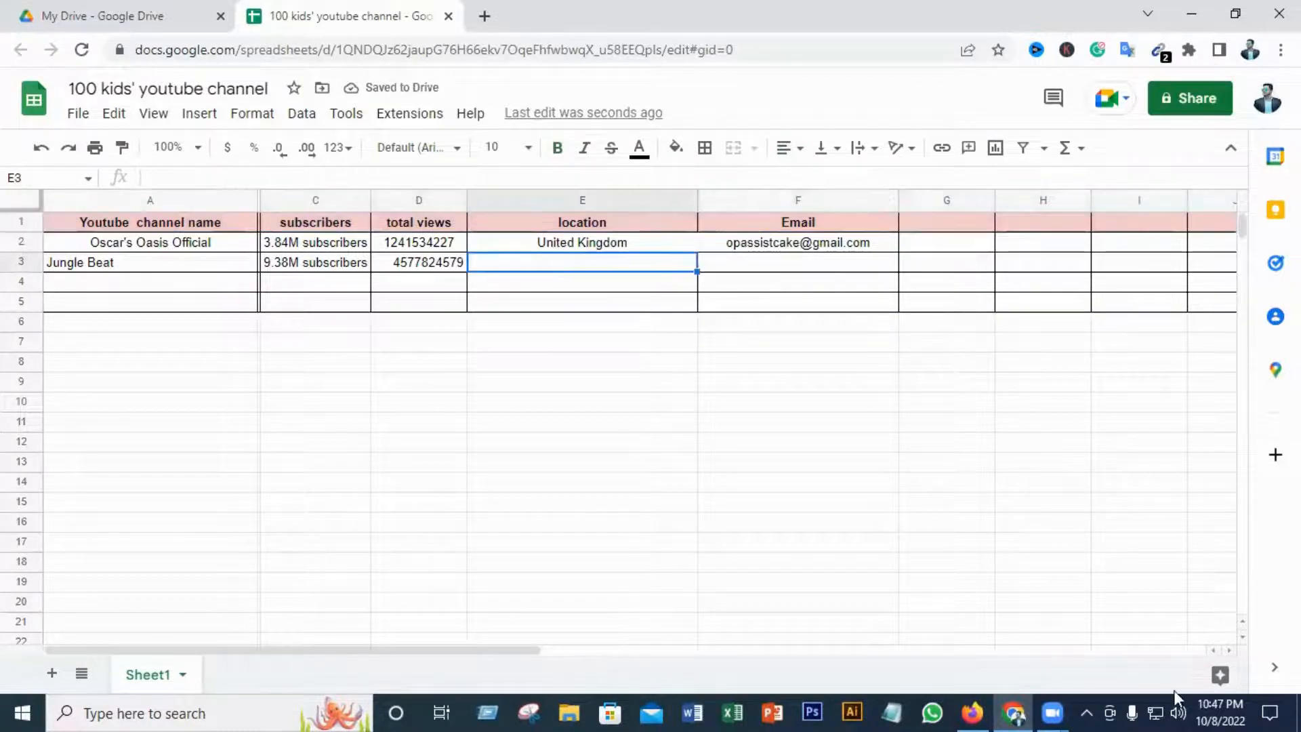
- Switch to Firefox and copy the location United Kingdom from the Details section of Jungle Beat's About page
left_click(972, 713)
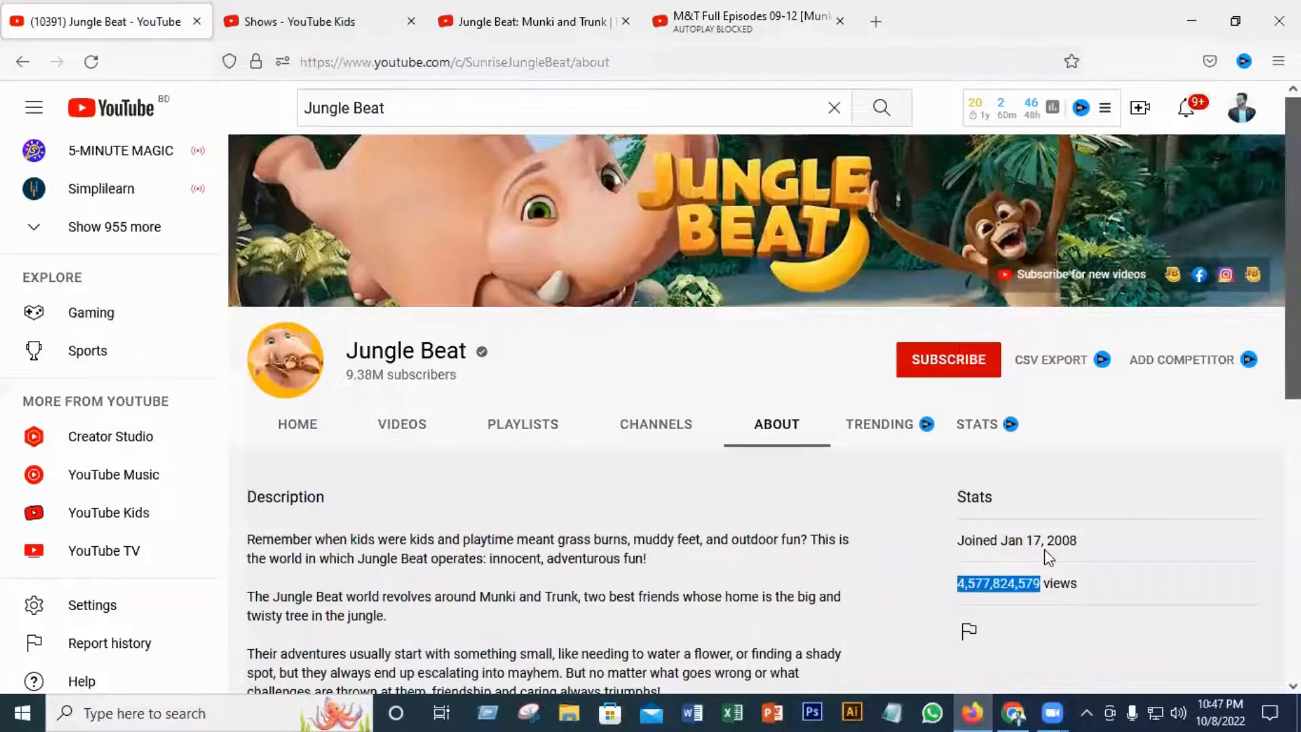
scroll(1049, 552, "down", 6)
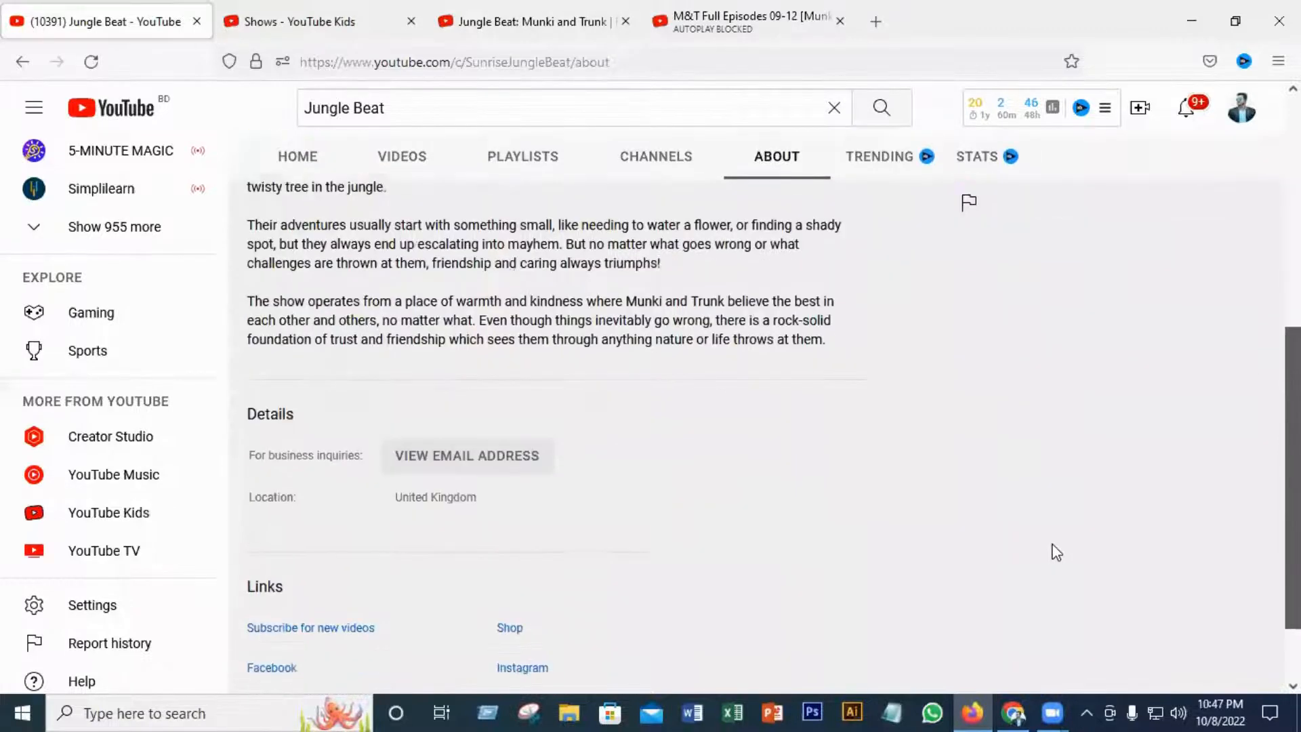
scroll(1056, 553, "down", 1)
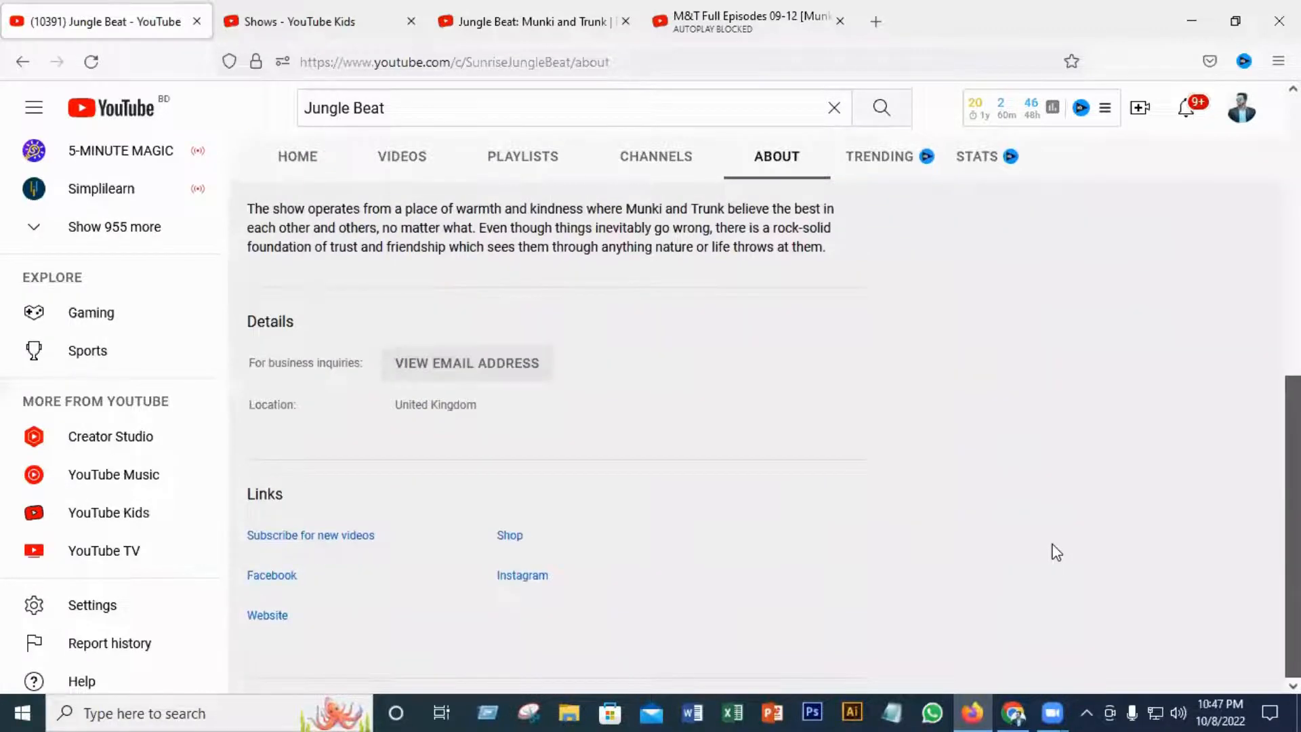
left_click_drag(497, 416, 366, 408)
right_click(473, 410)
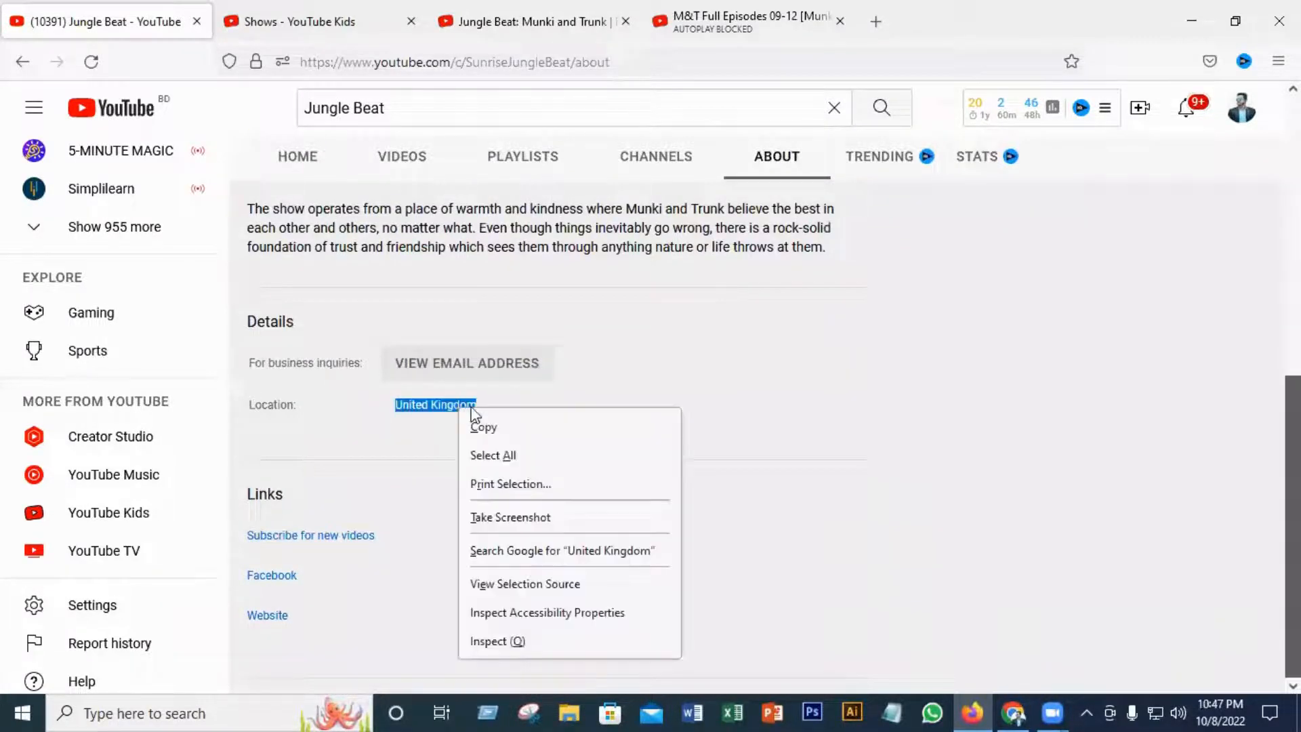
left_click(482, 427)
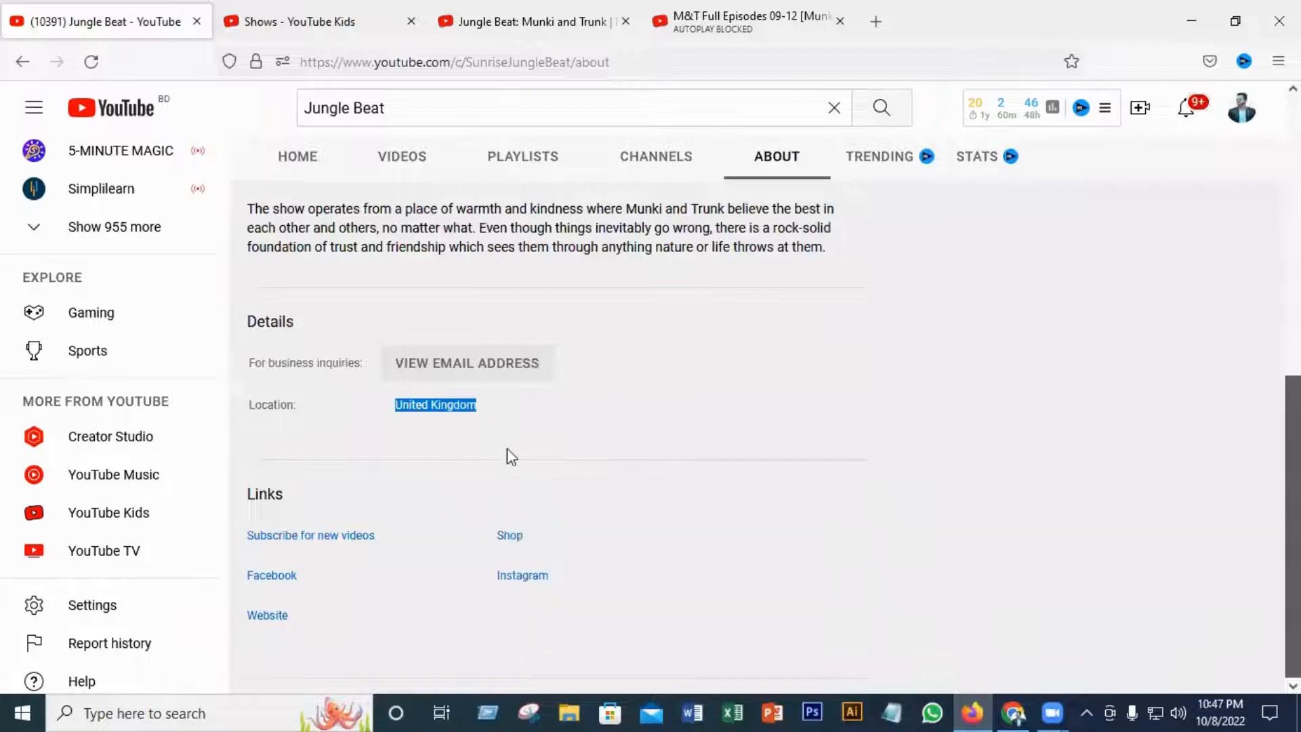
- Switch to the spreadsheet in Chrome and paste the copied location United Kingdom at cell E3
left_click(1014, 711)
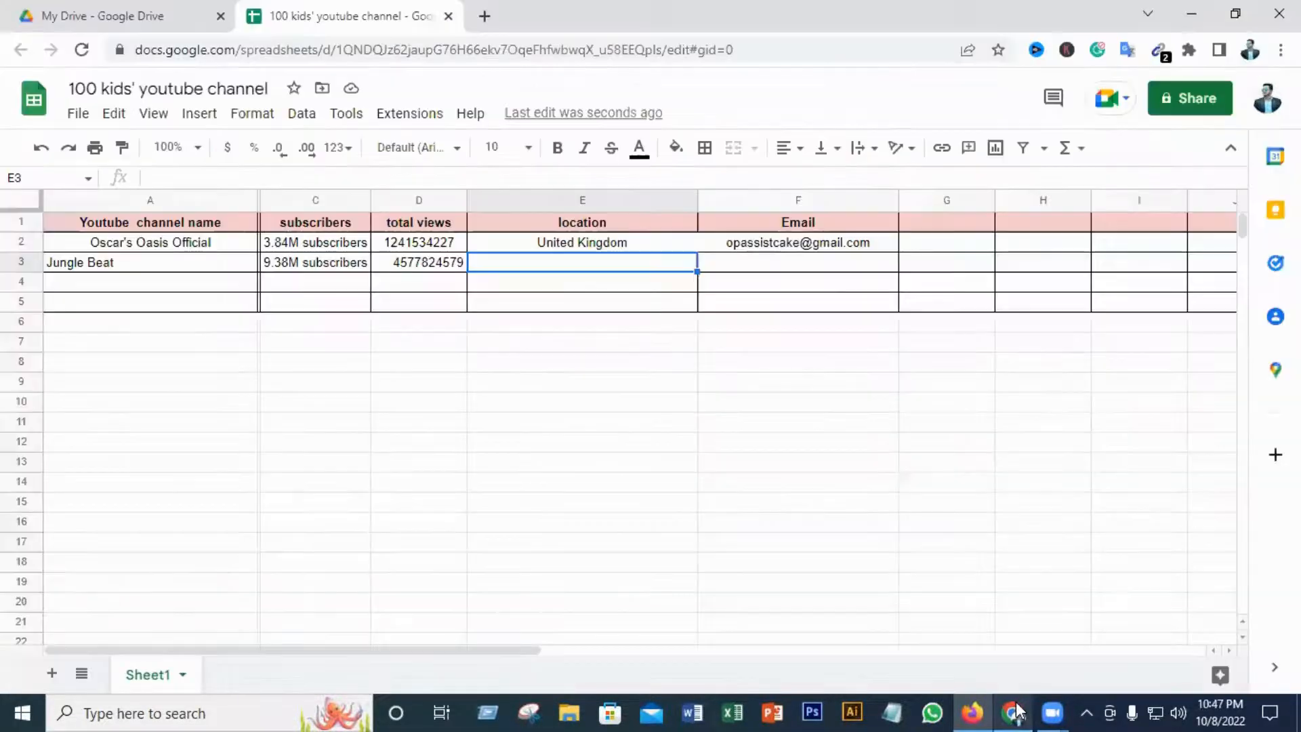
right_click(508, 271)
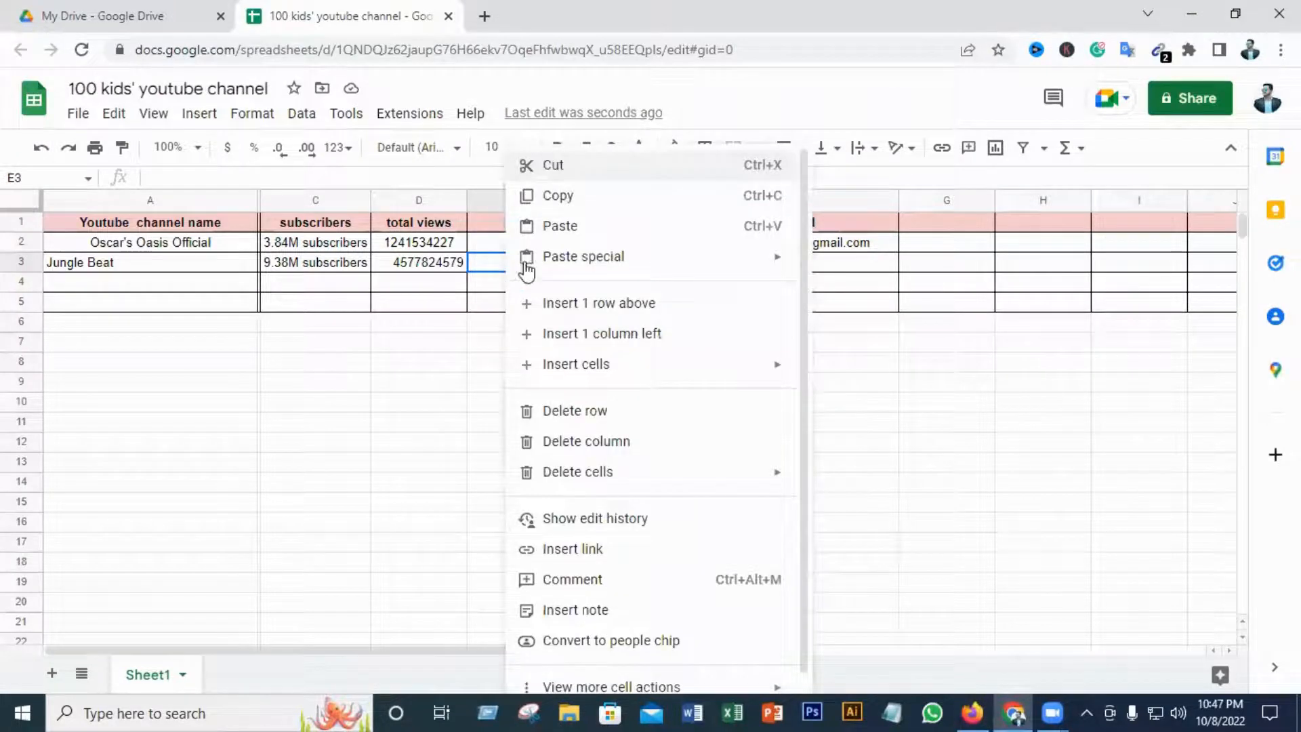
left_click(567, 234)
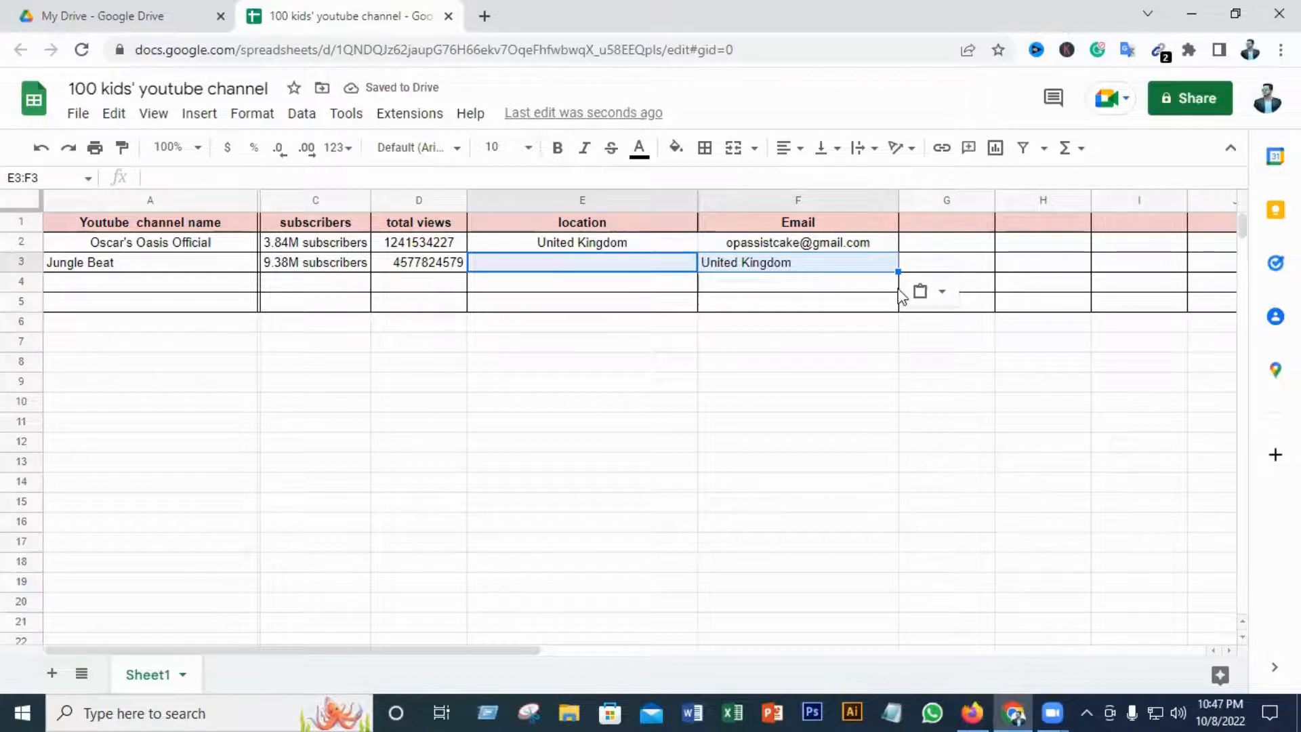
- Cut the text United Kingdom out of email cell F3 and paste it into location cell E3 as values only
left_click(833, 300)
double_click(792, 262)
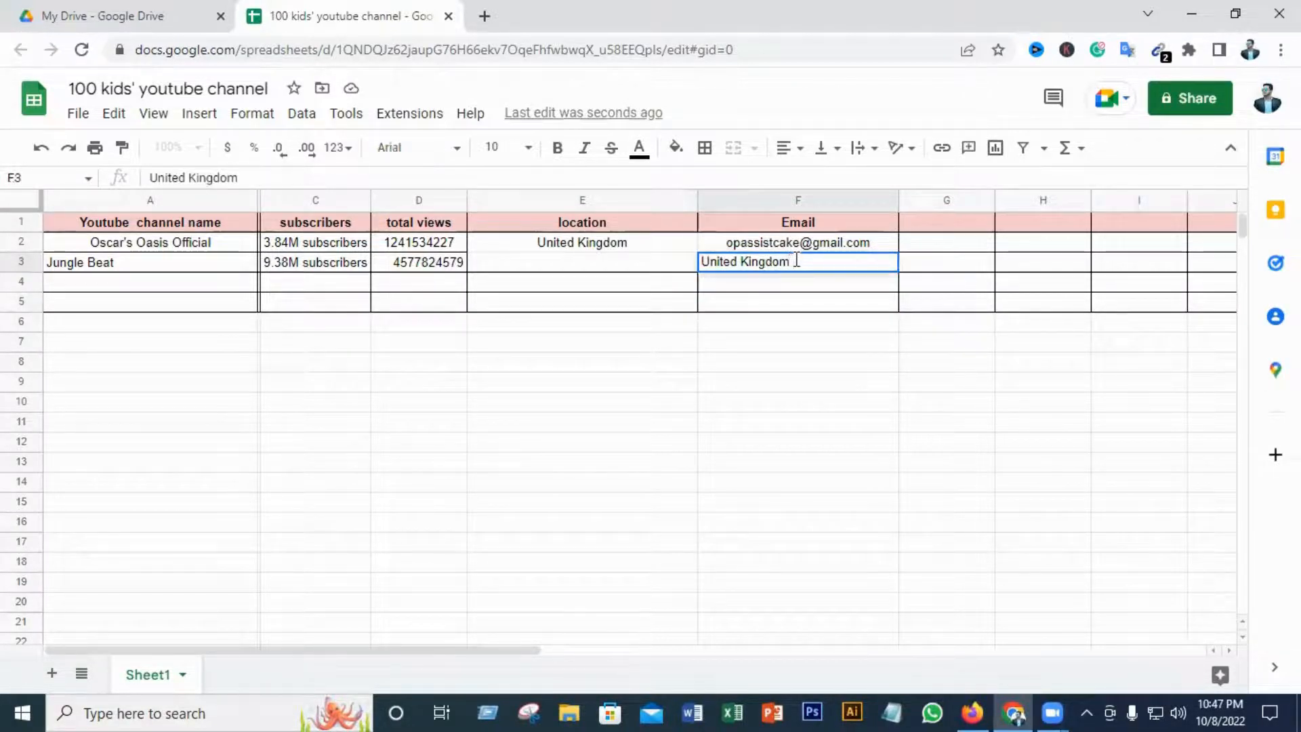
left_click_drag(796, 261, 702, 263)
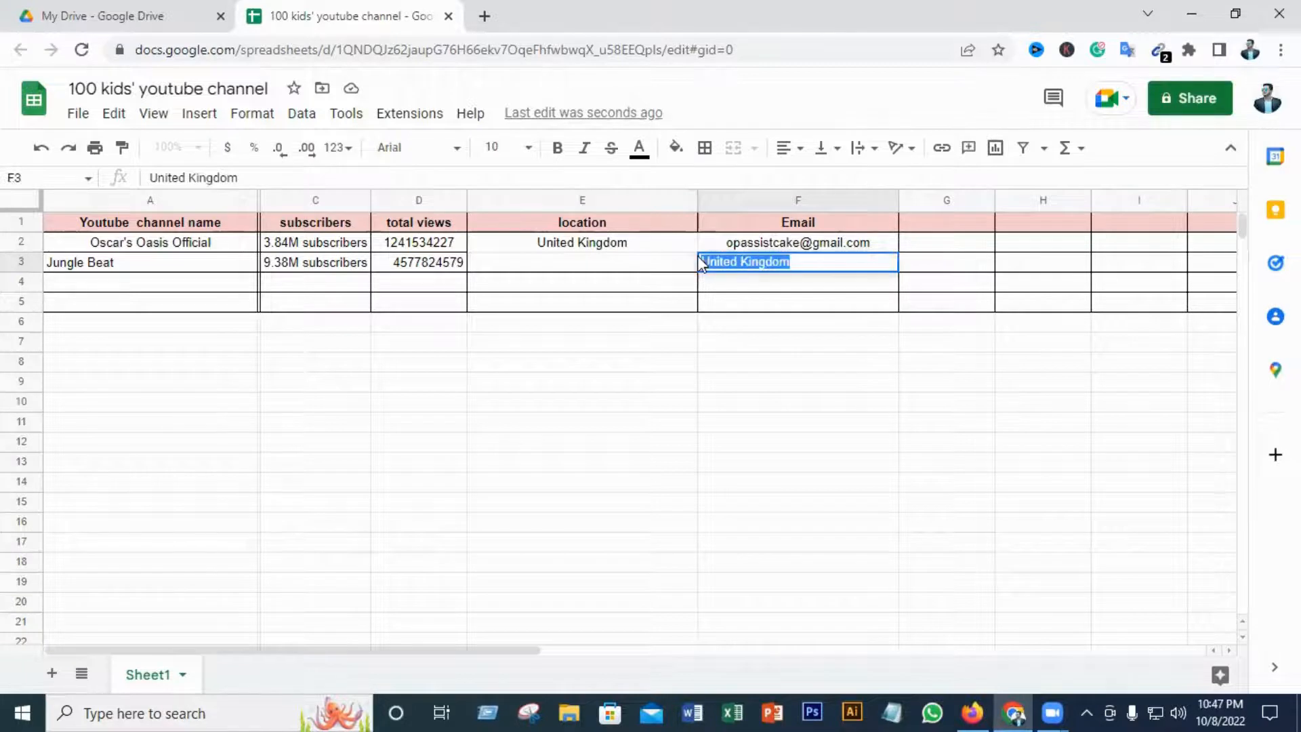
right_click(738, 263)
left_click(779, 308)
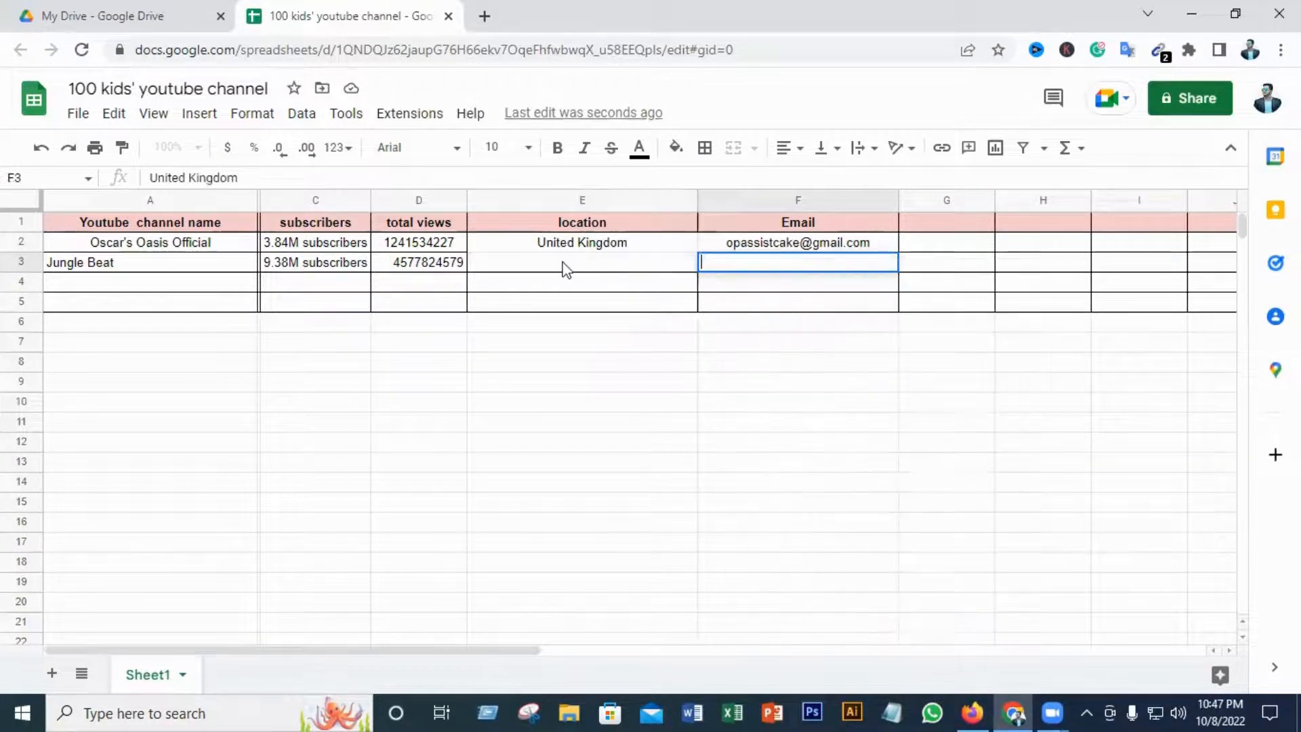
left_click(554, 267)
right_click(554, 266)
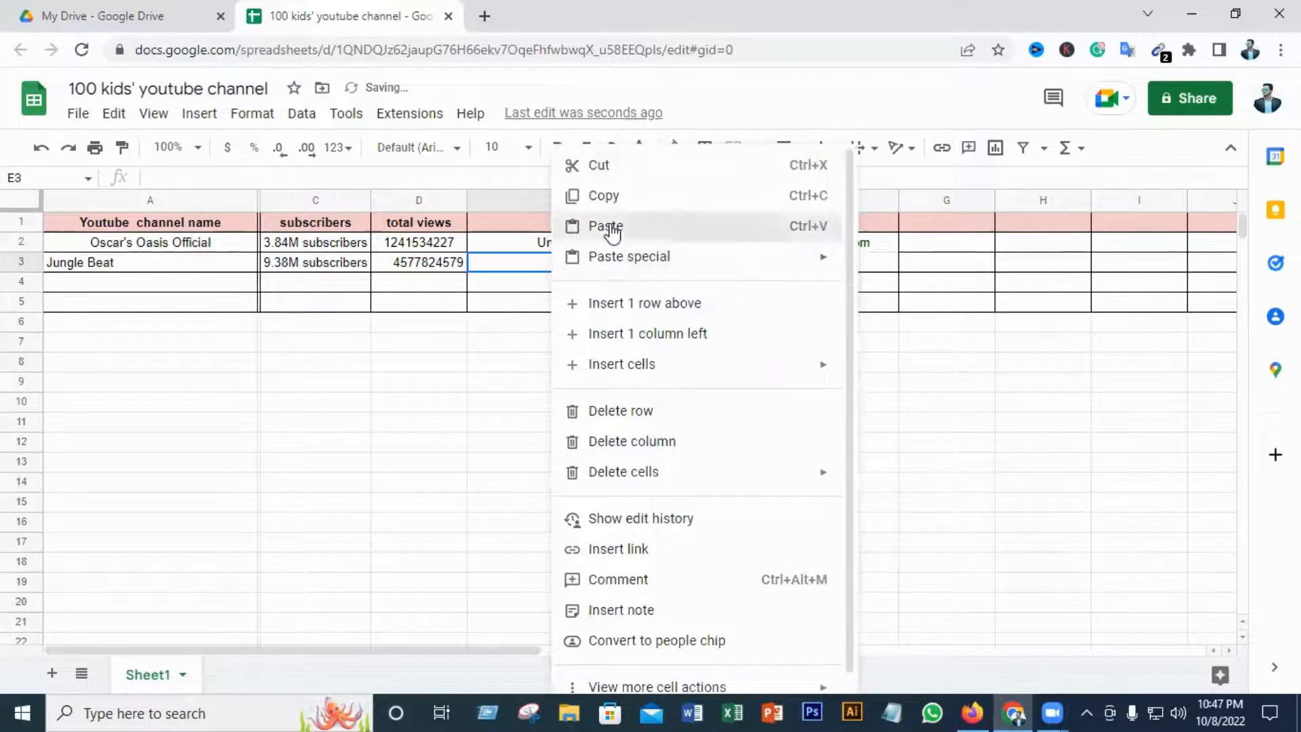
left_click(604, 226)
left_click(742, 296)
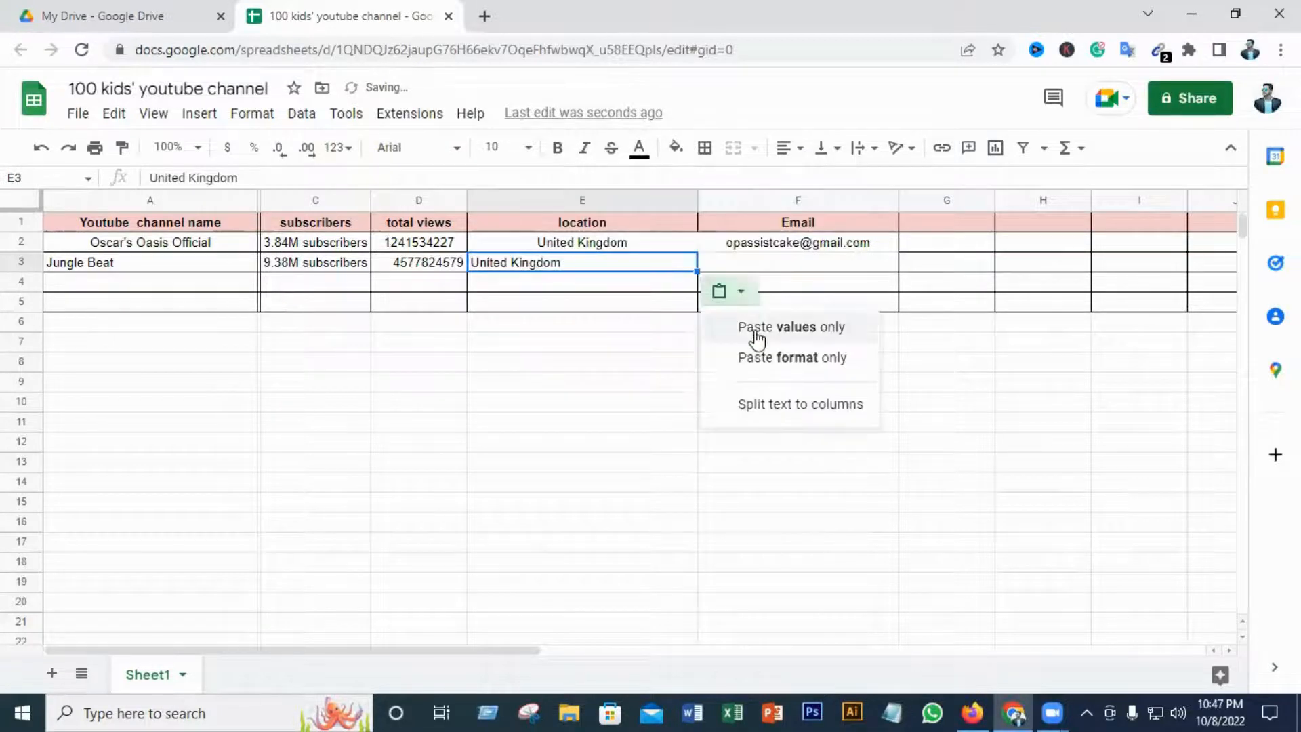
left_click(758, 331)
- Select email cell F3, switch to Firefox and reveal Jungle Beat's business email address by completing the robot check
left_click(762, 269)
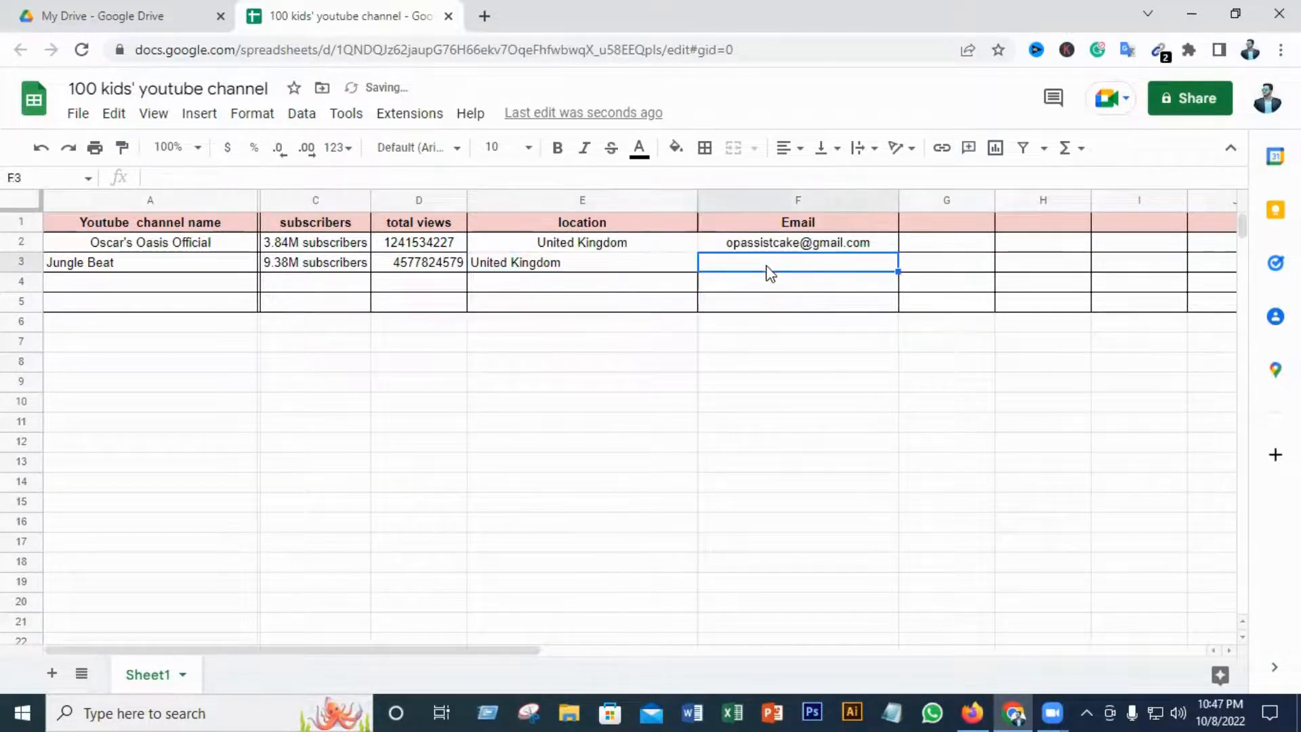
left_click(976, 701)
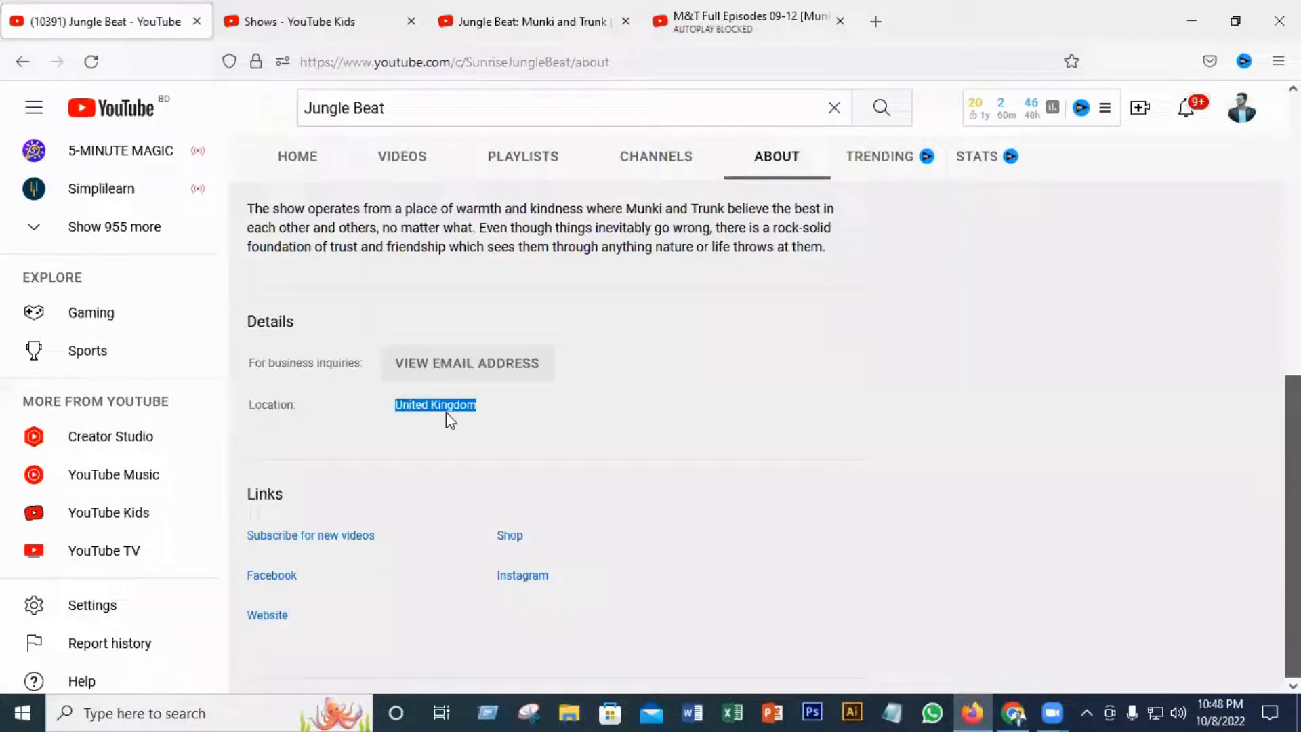
left_click(473, 368)
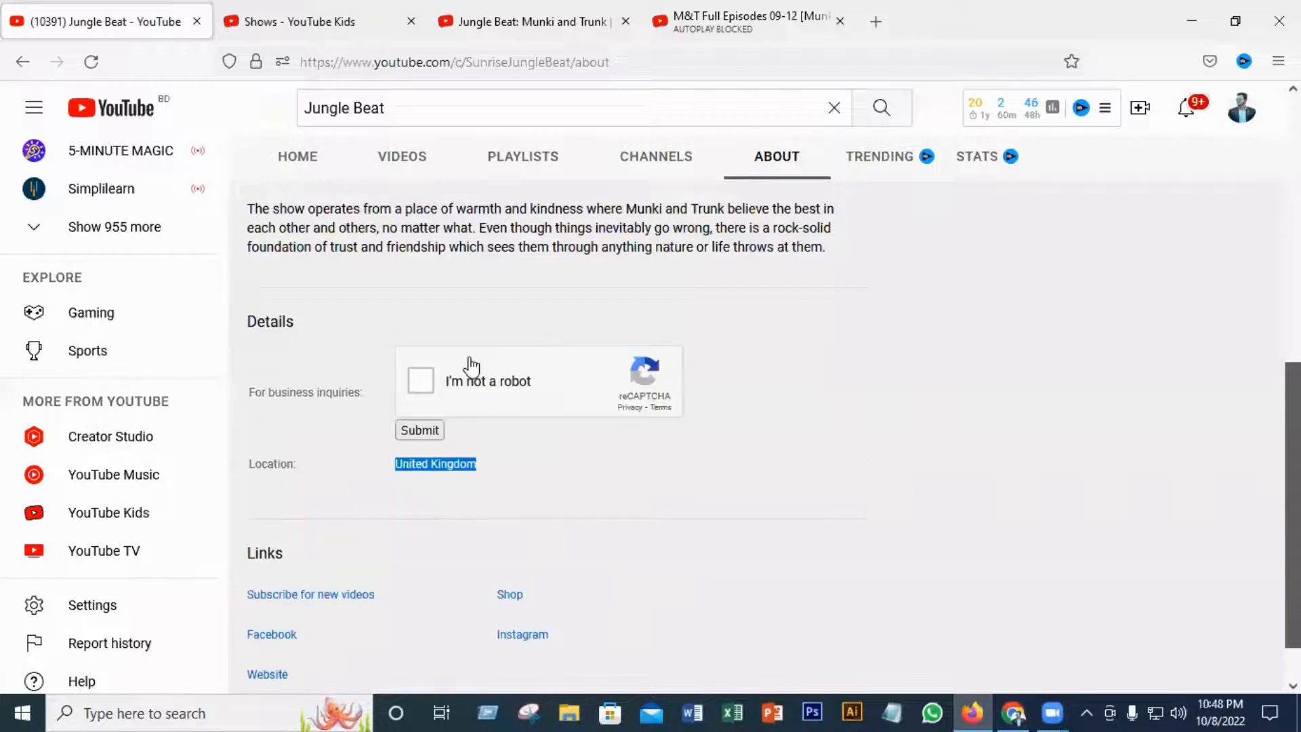
left_click(415, 382)
left_click(421, 434)
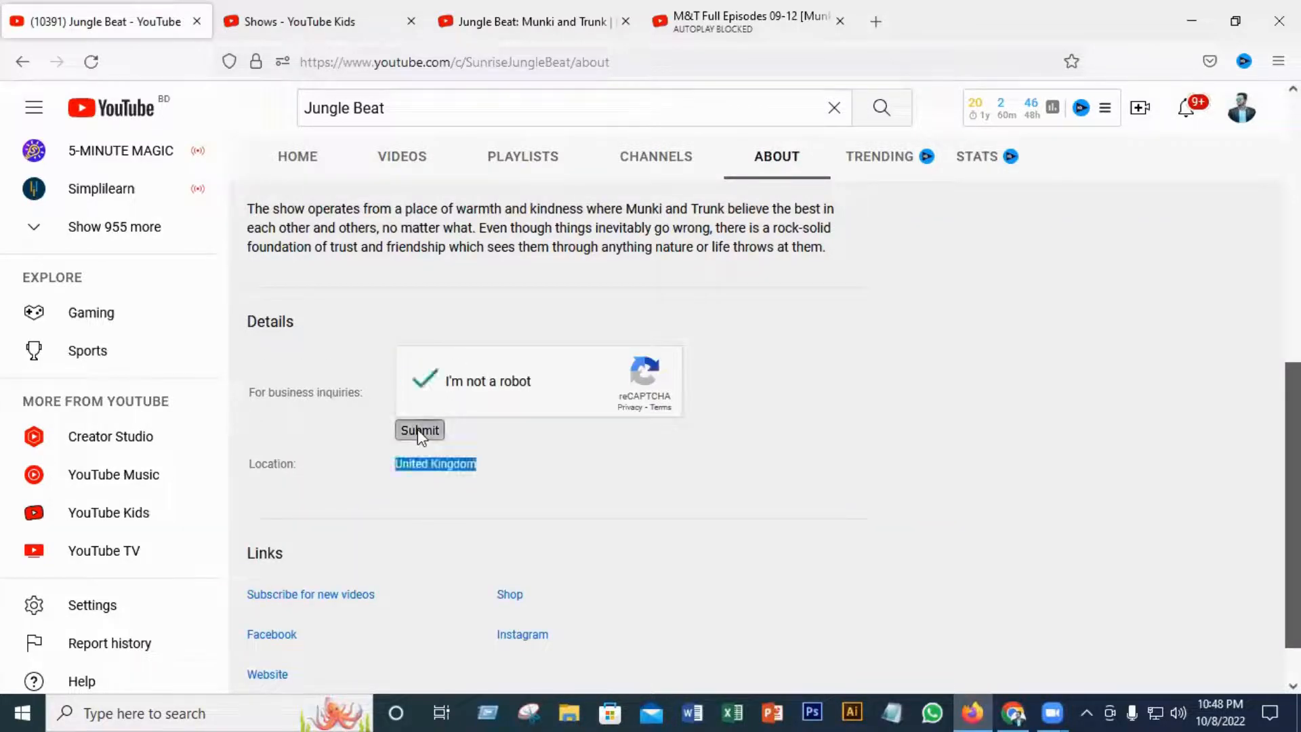
- Copy the channel's business email address and paste it at cell F3 of the spreadsheet in Chrome
left_click_drag(513, 357, 394, 356)
right_click(471, 365)
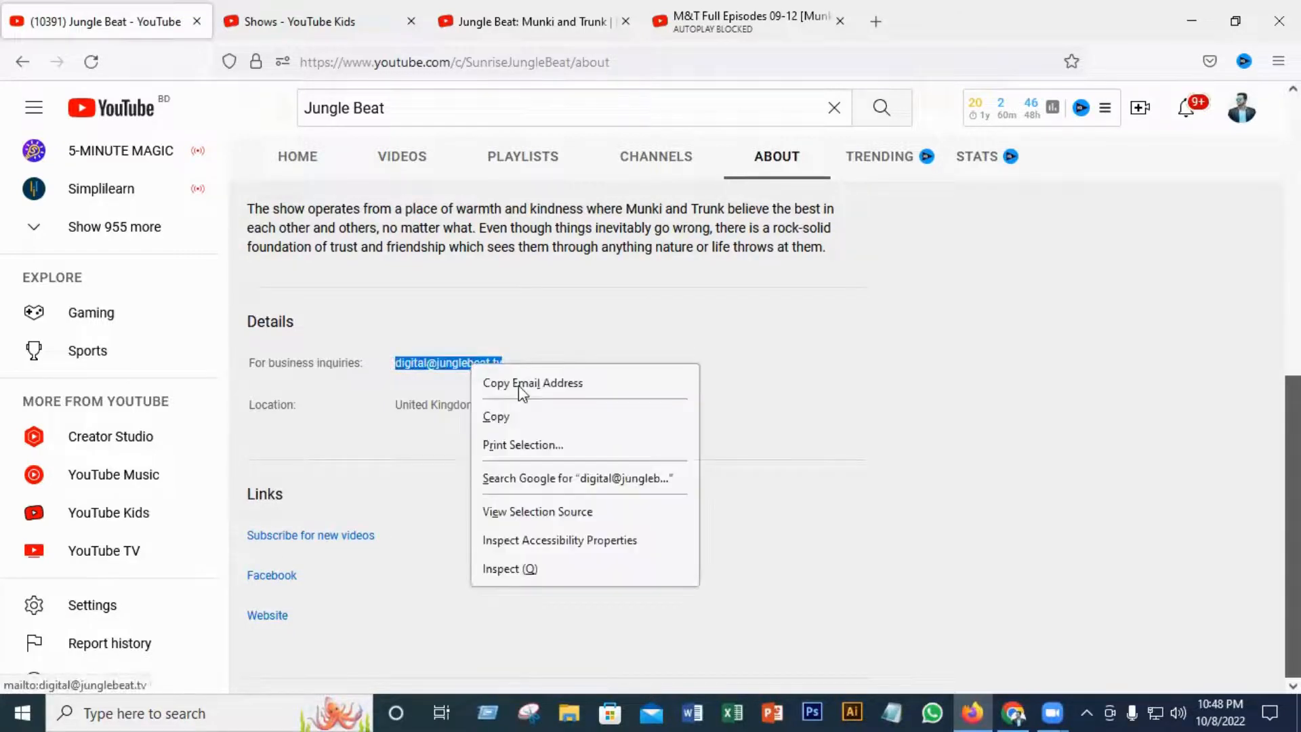
left_click(498, 418)
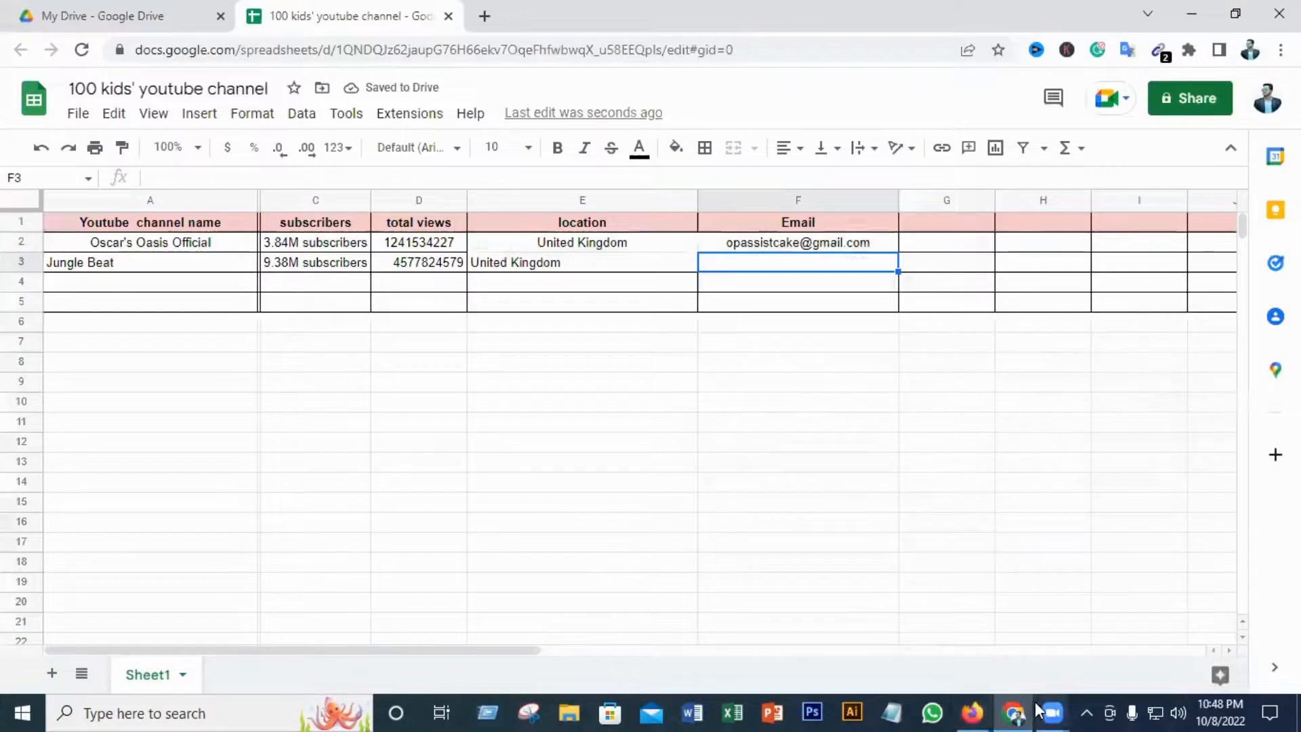
left_click(1015, 713)
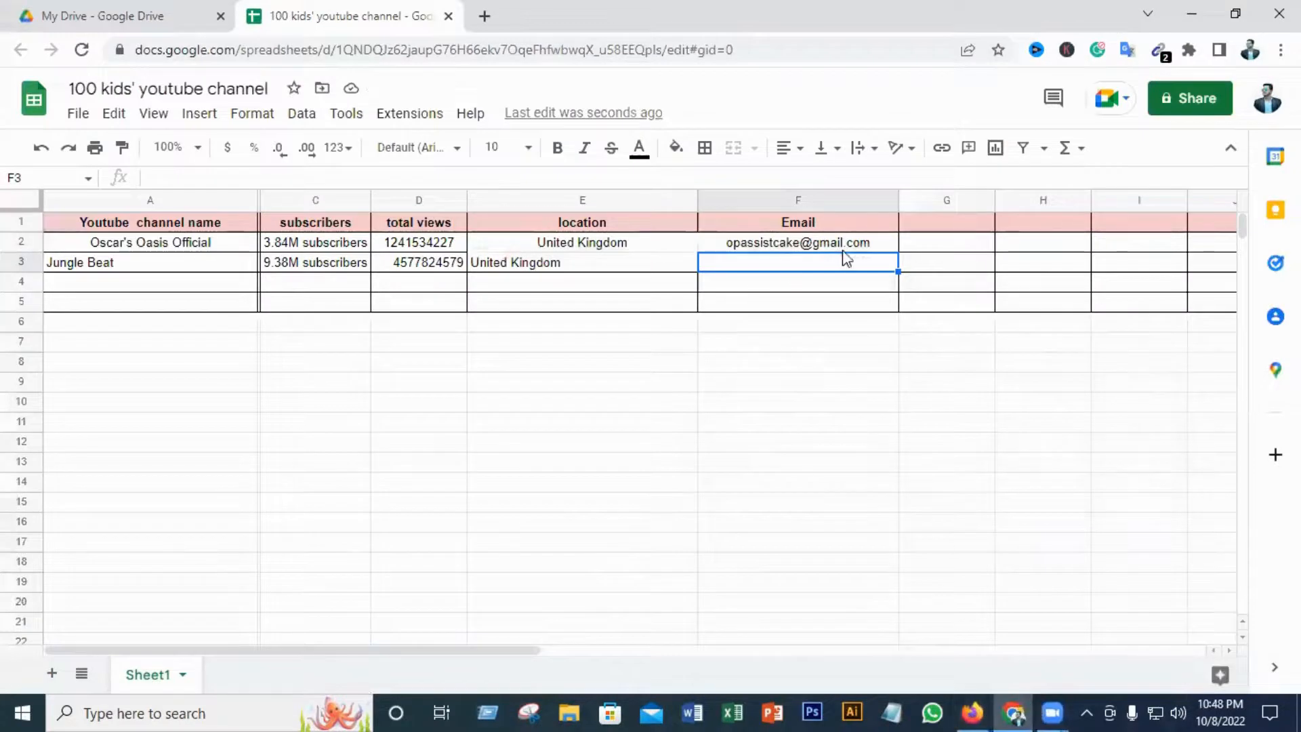
right_click(750, 267)
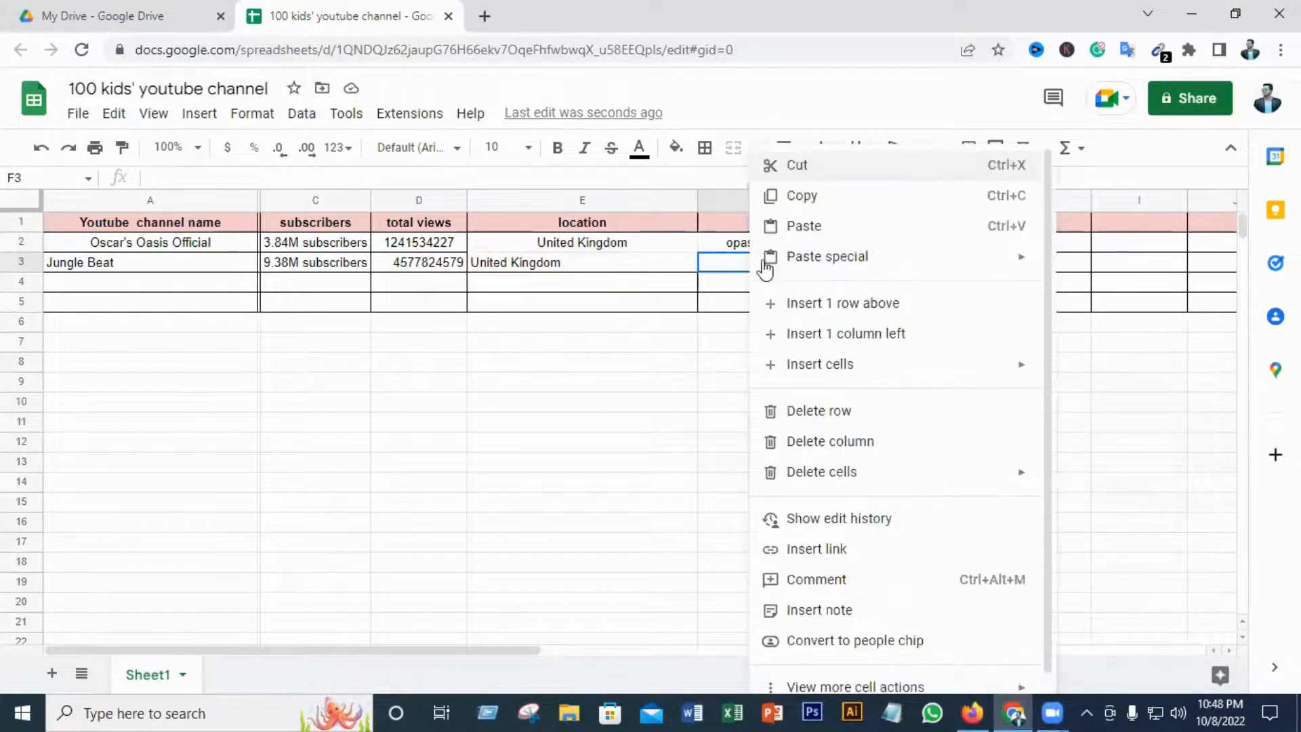
left_click(817, 227)
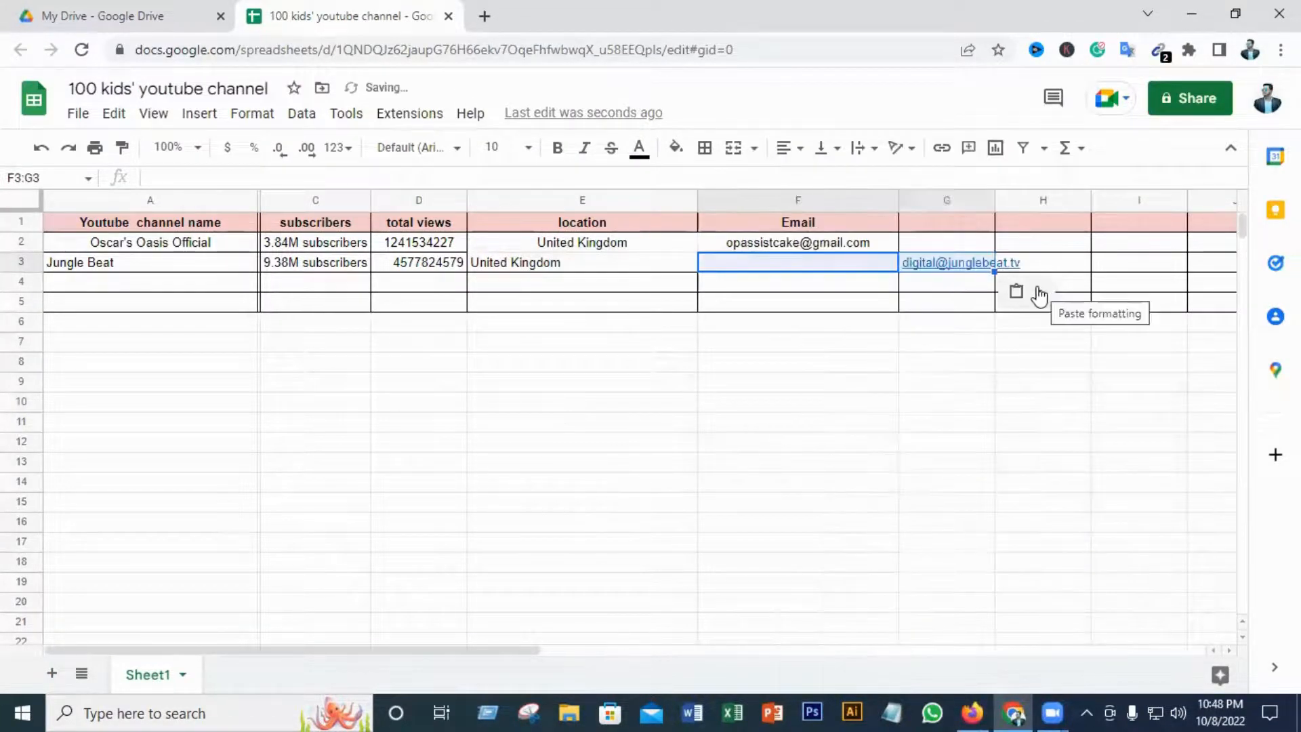
- Open the misplaced email address in cell G3 for editing and remove its hyperlink
left_click(779, 288)
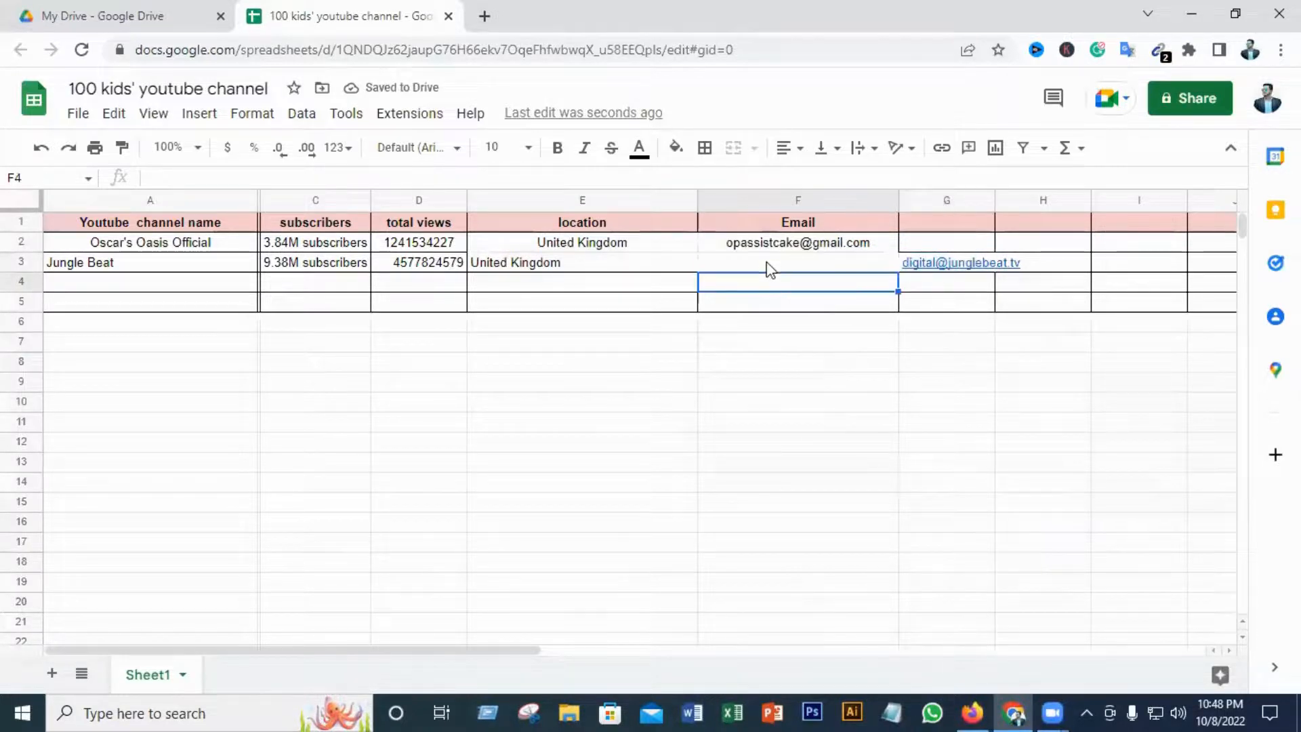
double_click(1004, 261)
mouse_move(951, 263)
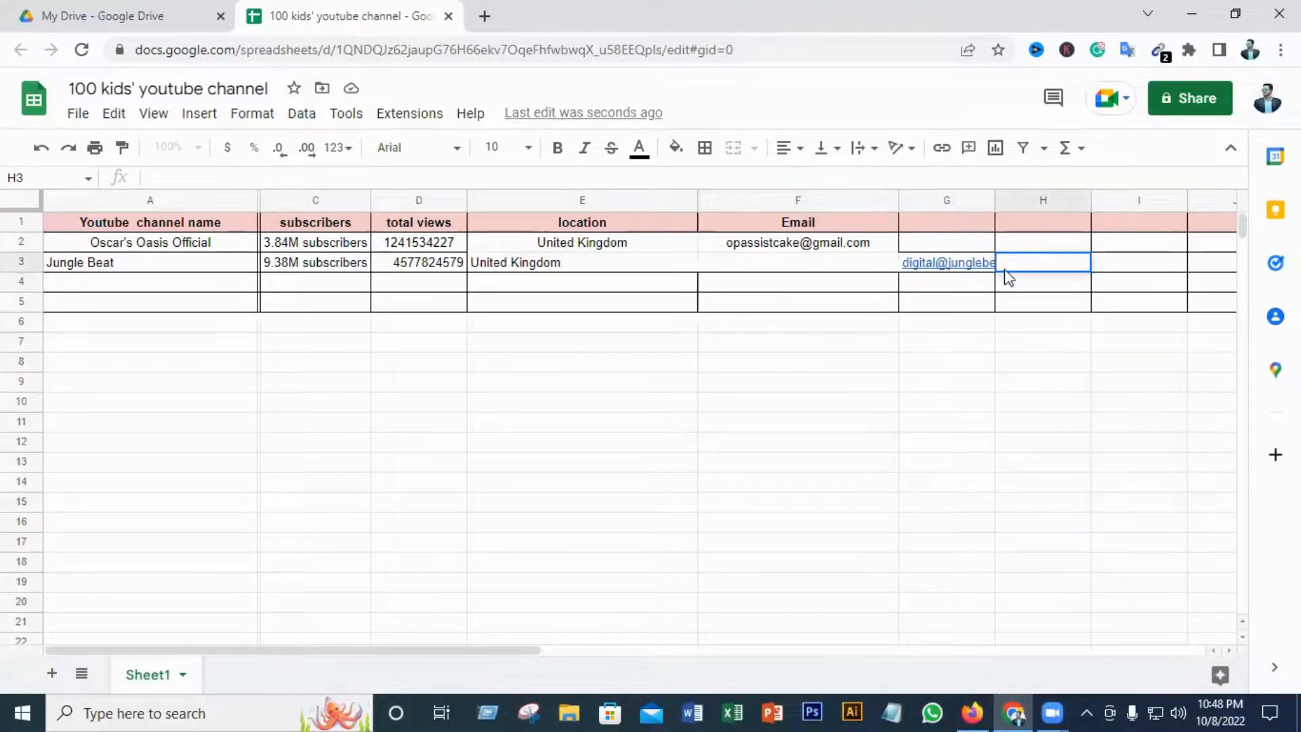
left_click(943, 262)
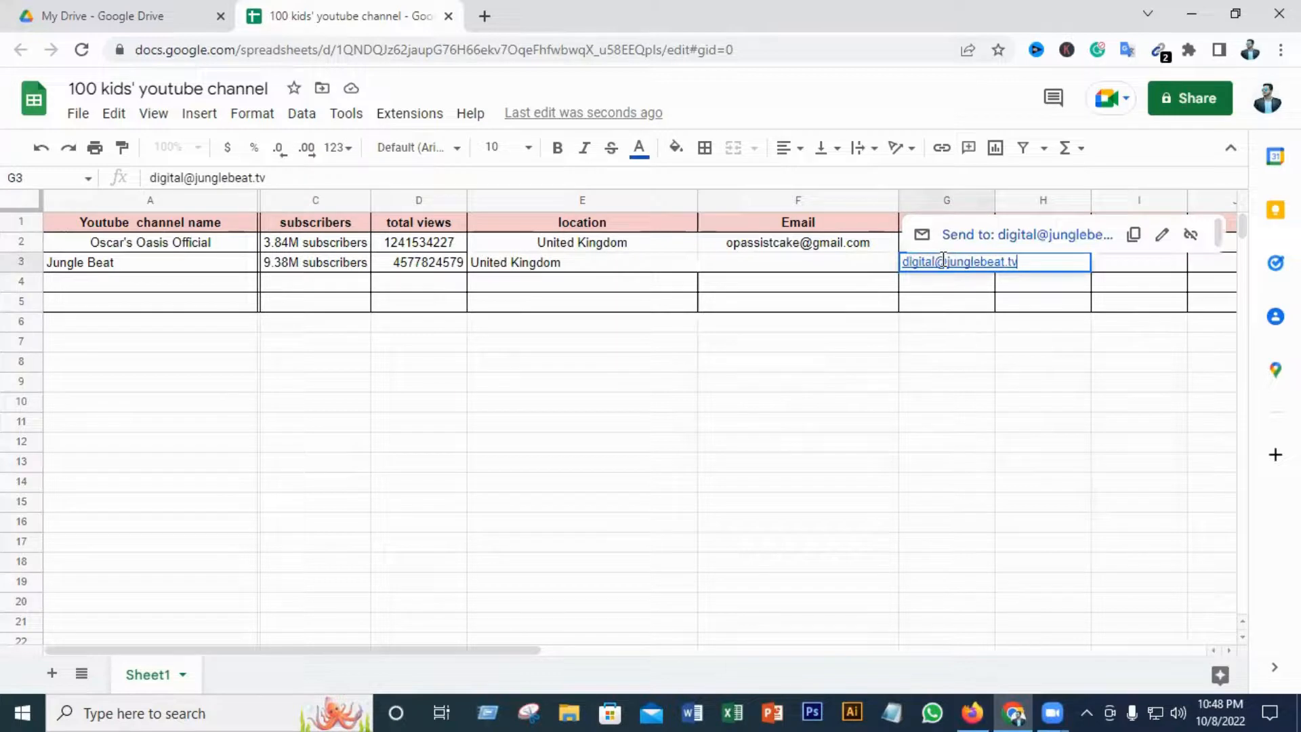
left_click(1191, 234)
- Cut the email address out of cell G3 and paste it into email cell F3 as values only
left_click_drag(1025, 269, 901, 275)
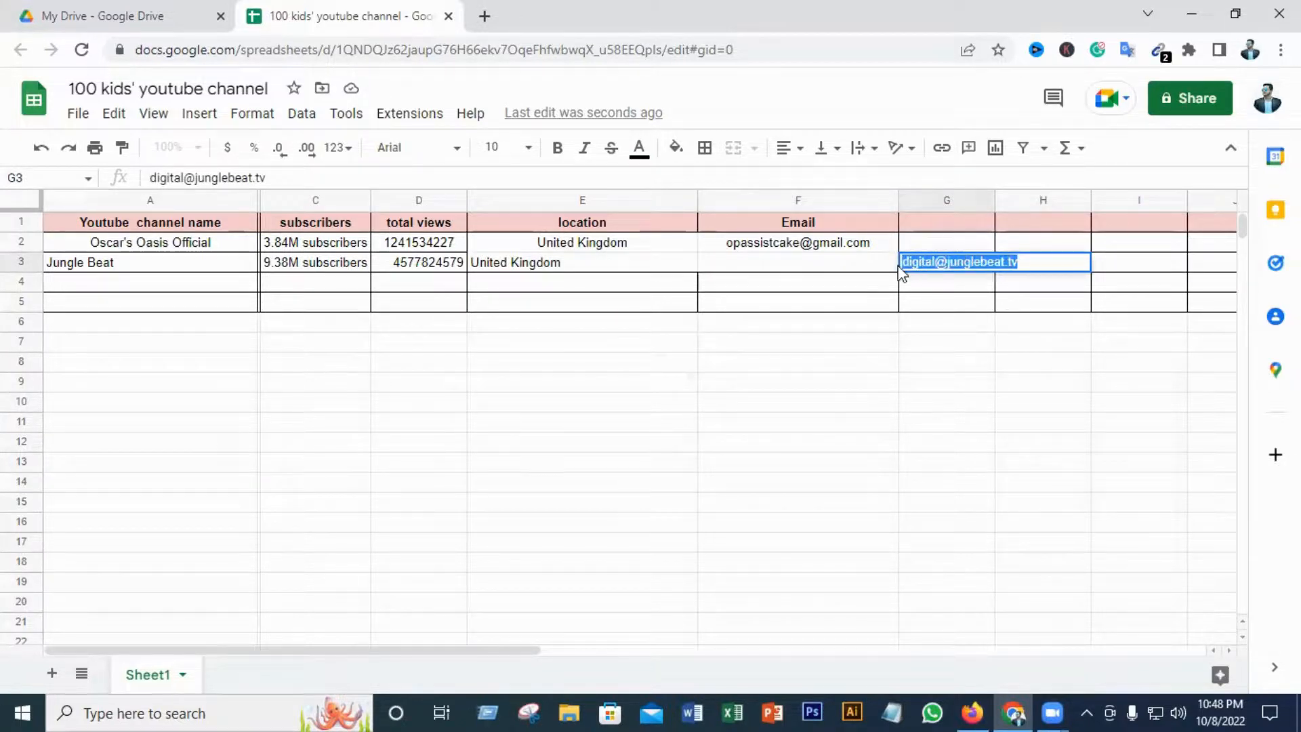
right_click(949, 262)
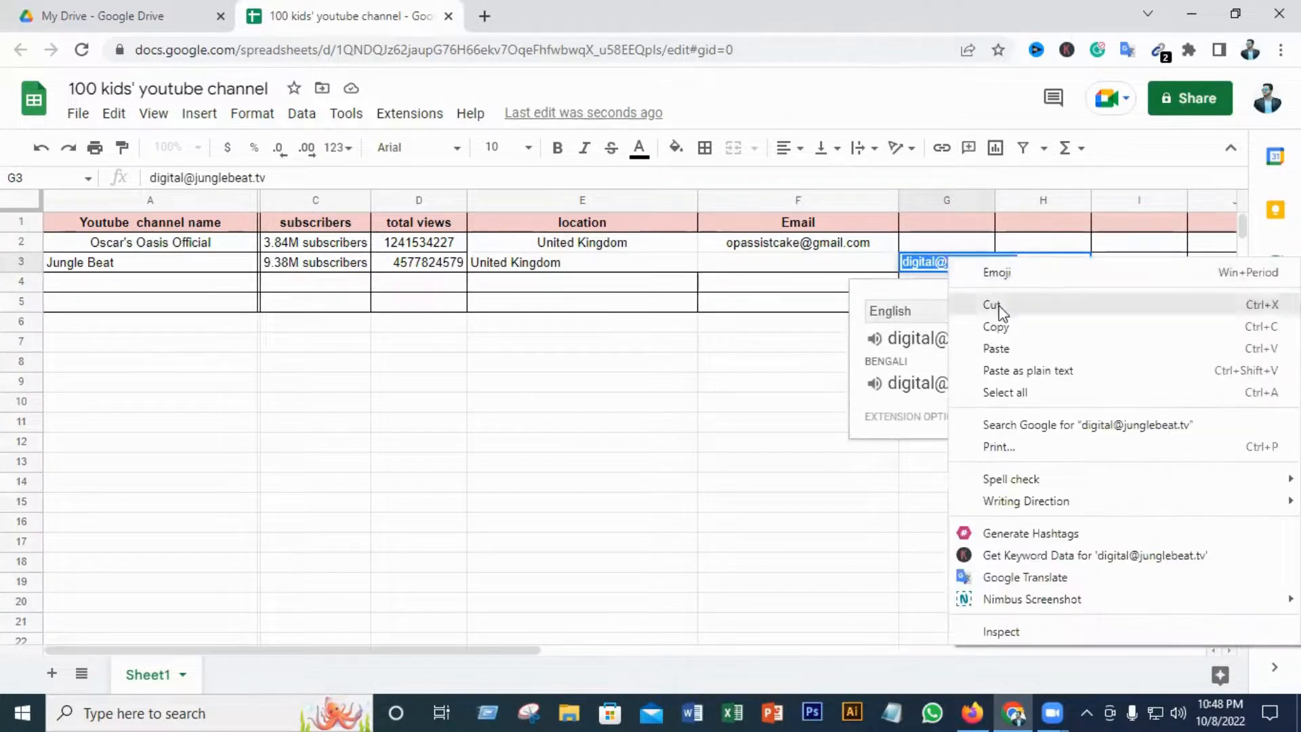
left_click(988, 302)
left_click(785, 264)
right_click(785, 265)
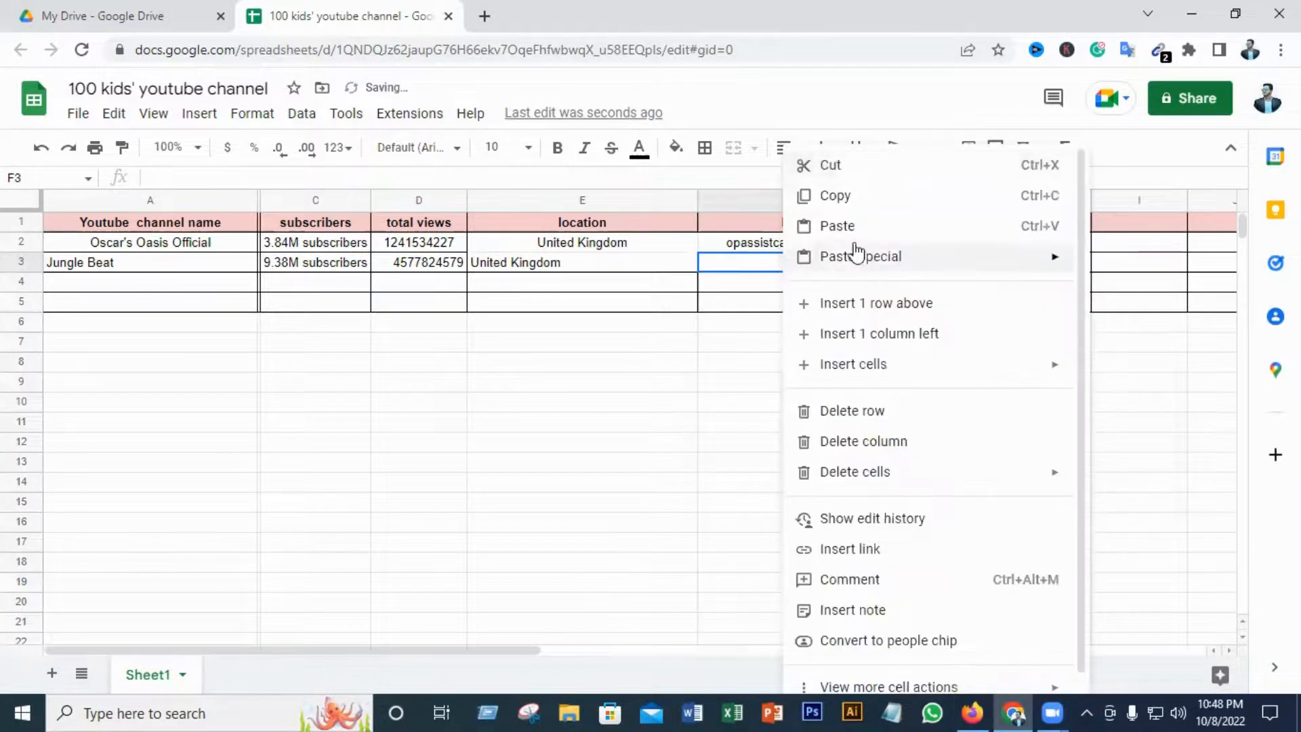
left_click(855, 236)
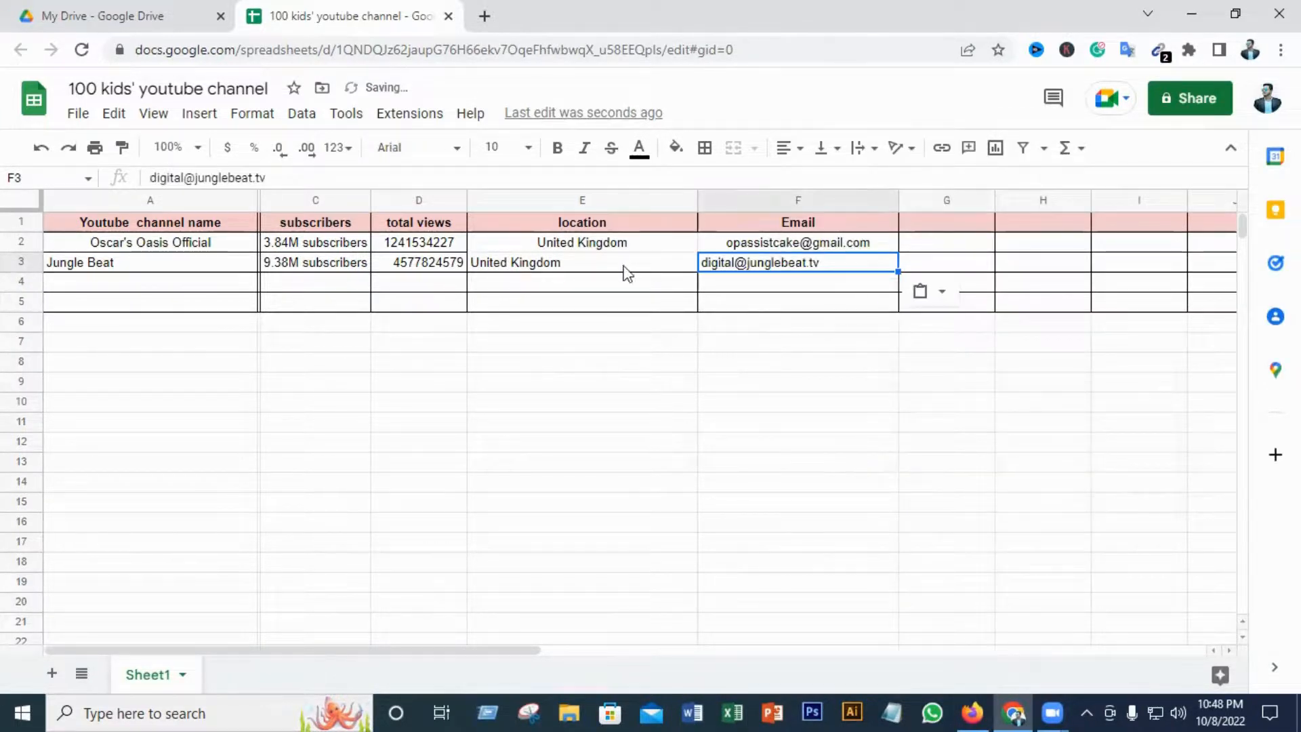
left_click(941, 293)
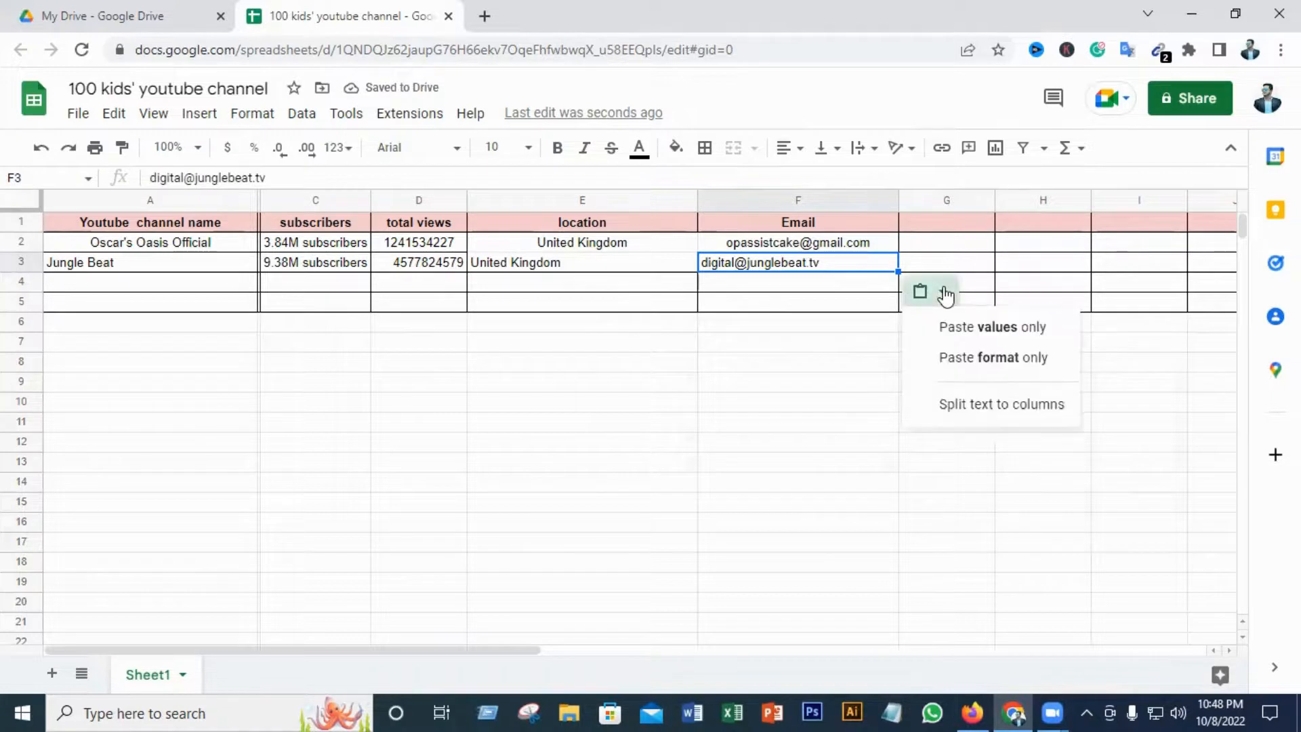
left_click(996, 329)
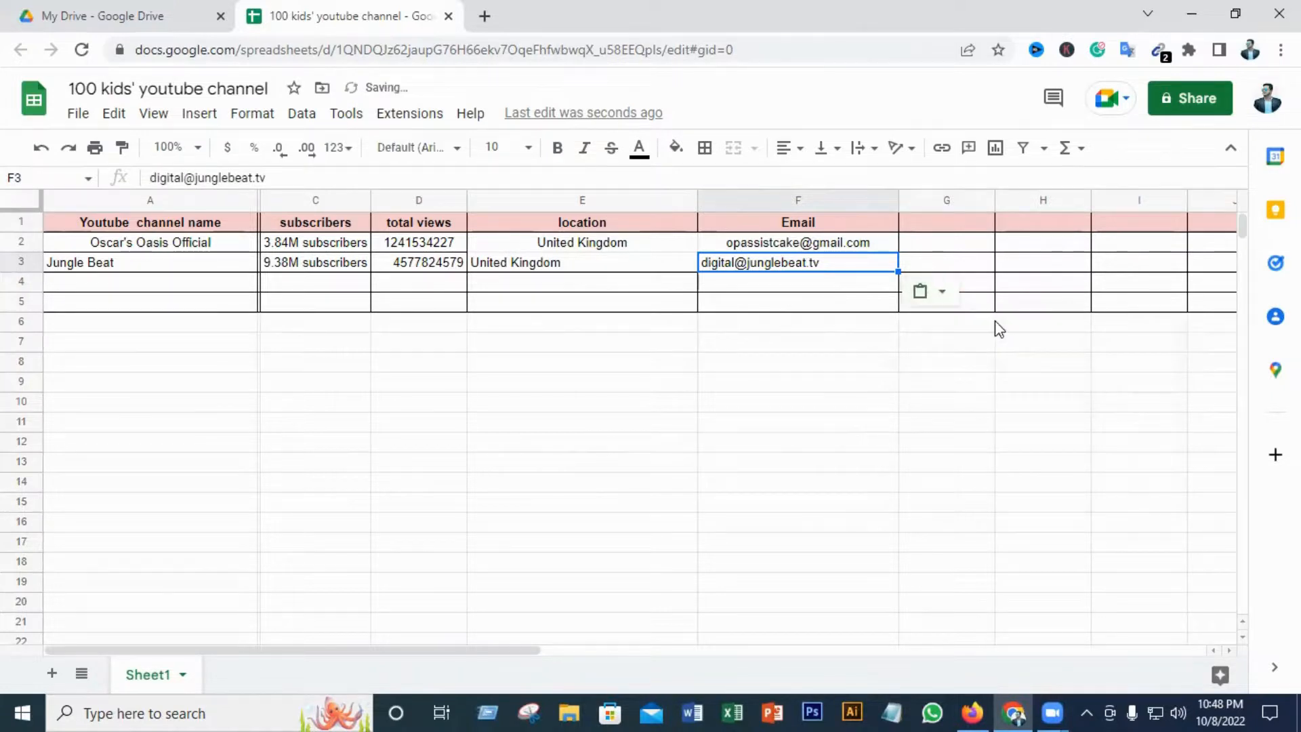
- Center-align all of row 3, the Jungle Beat entry, horizontally and deselect the row
left_click(29, 260)
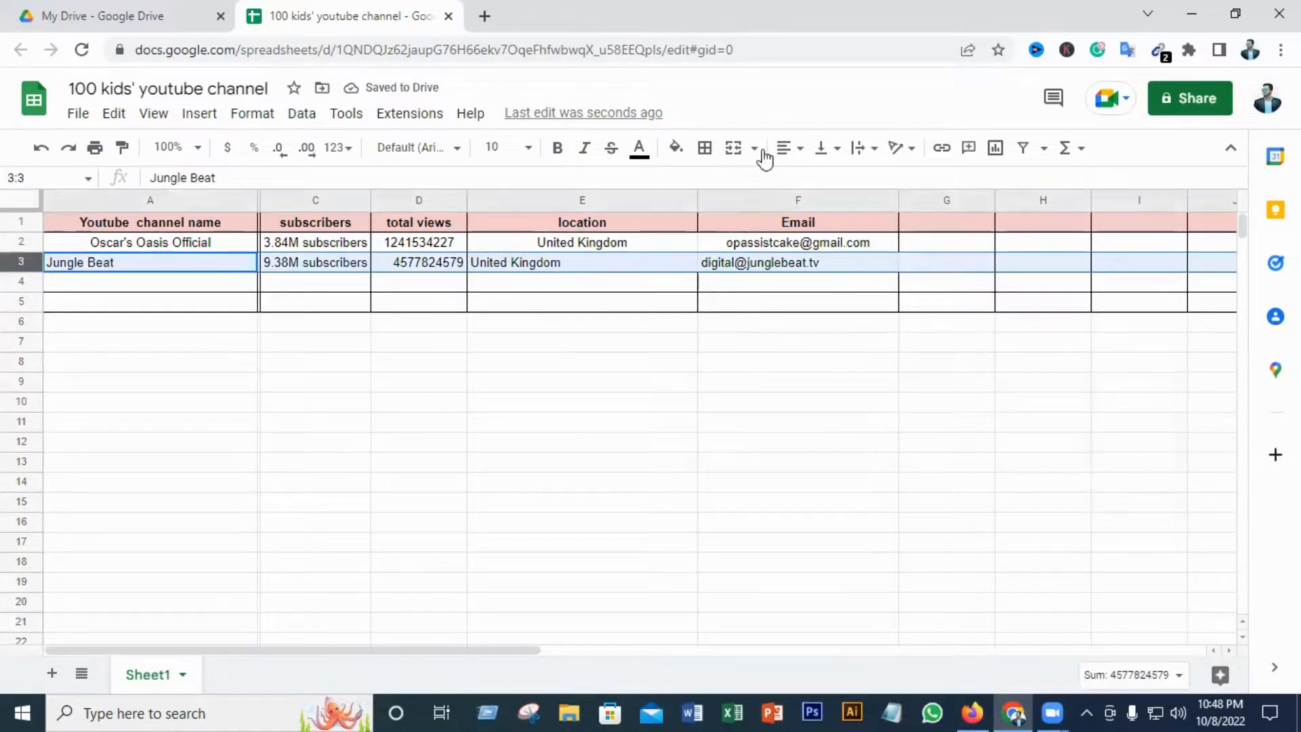
left_click(790, 147)
left_click(806, 182)
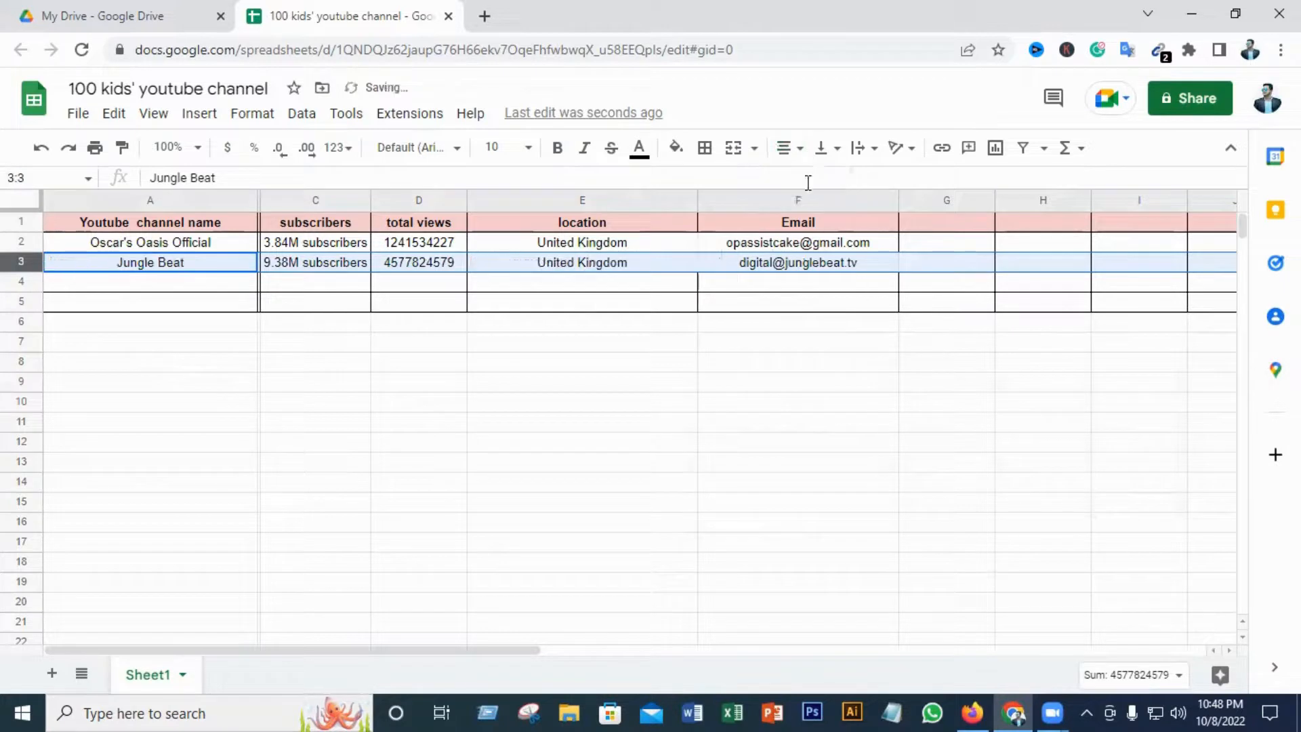
left_click(454, 404)
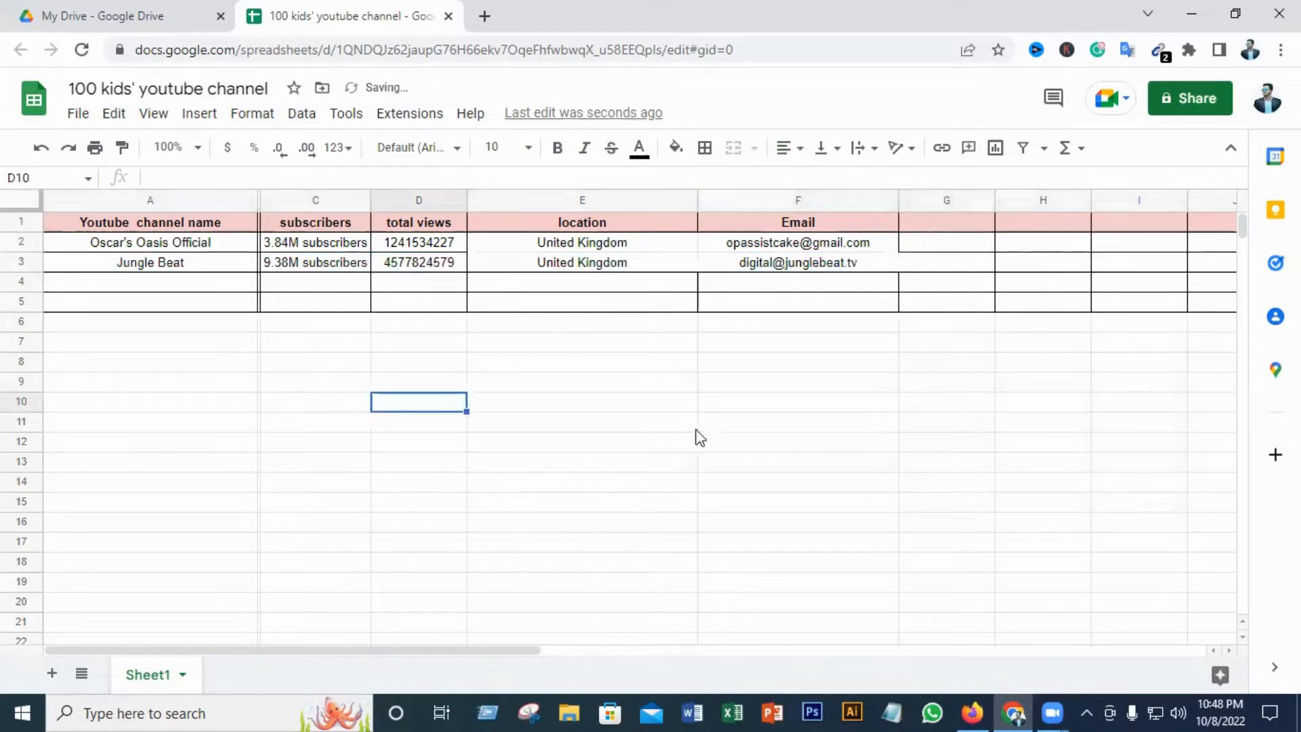